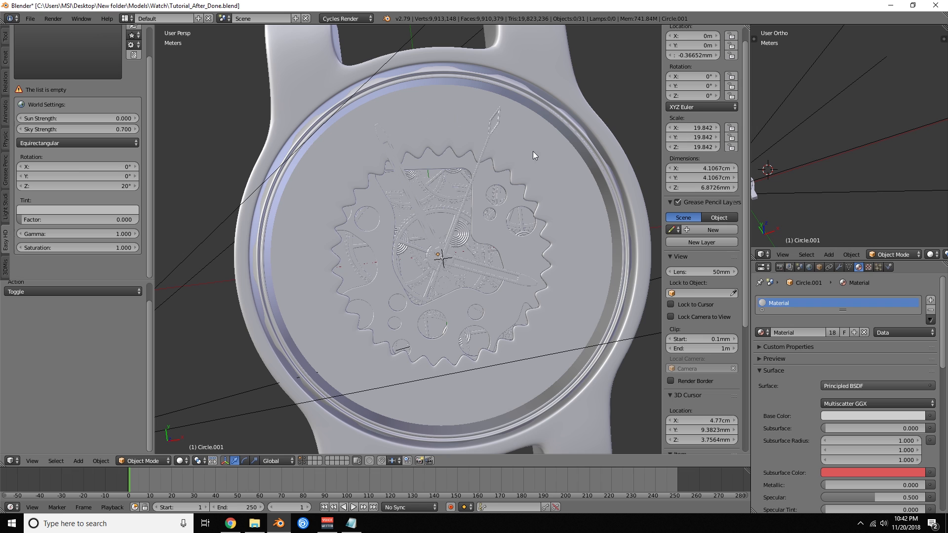
# - Show the watch in a top orthographic view and enlarge the properties editor by shrinking the small secondary viewport
pyautogui.scroll(-4, 431, 255)
pyautogui.moveTo(431, 248); pyautogui.dragTo(467, 216, button='middle')
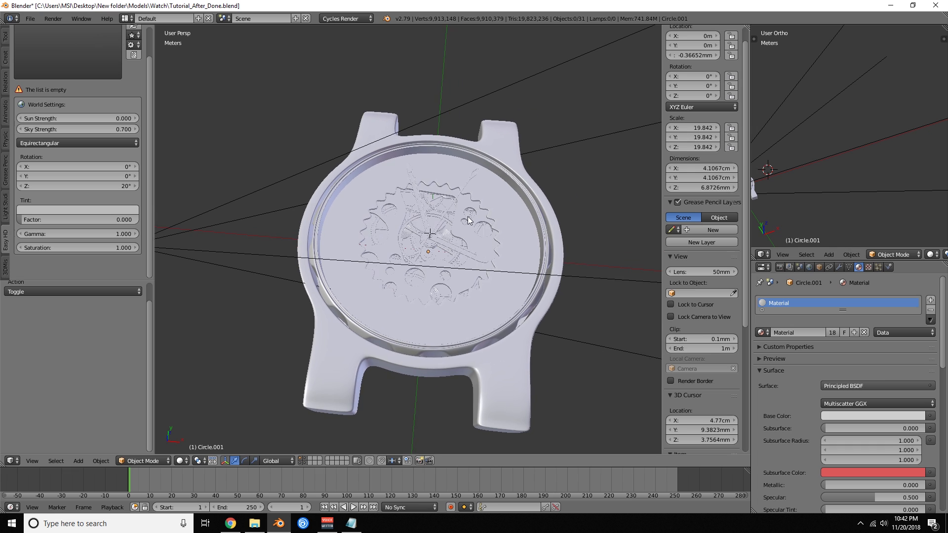
pyautogui.press('KP_5')
pyautogui.press('KP_7')
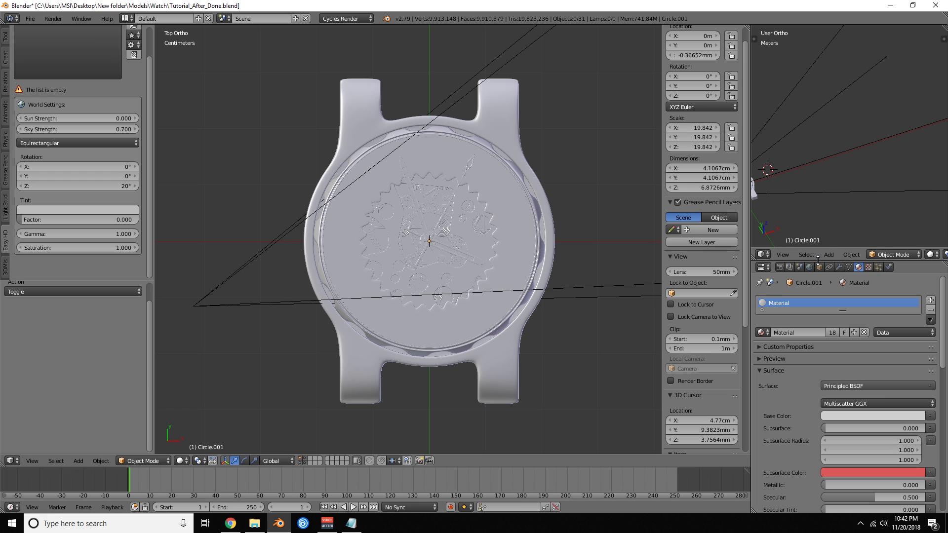
pyautogui.moveTo(819, 259); pyautogui.dragTo(818, 188)
pyautogui.scroll(-2, 787, 143)
pyautogui.keyDown('shift'); pyautogui.moveTo(787, 142); pyautogui.dragTo(837, 120, button='middle'); pyautogui.keyUp('shift')
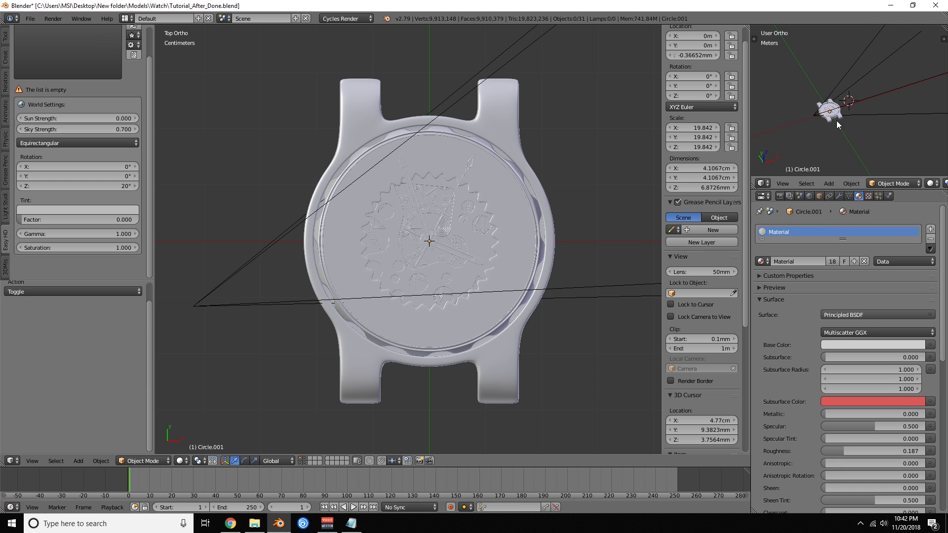
pyautogui.scroll(4, 834, 118)
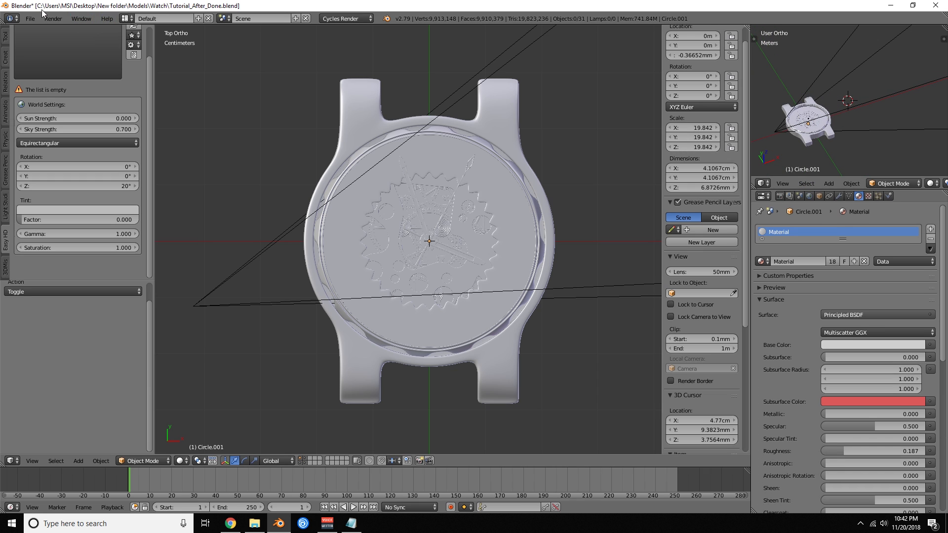
# - Search the add-on preferences for "fon" and view the Font Selector add-on's details
pyautogui.click(31, 18)
pyautogui.click(54, 135)
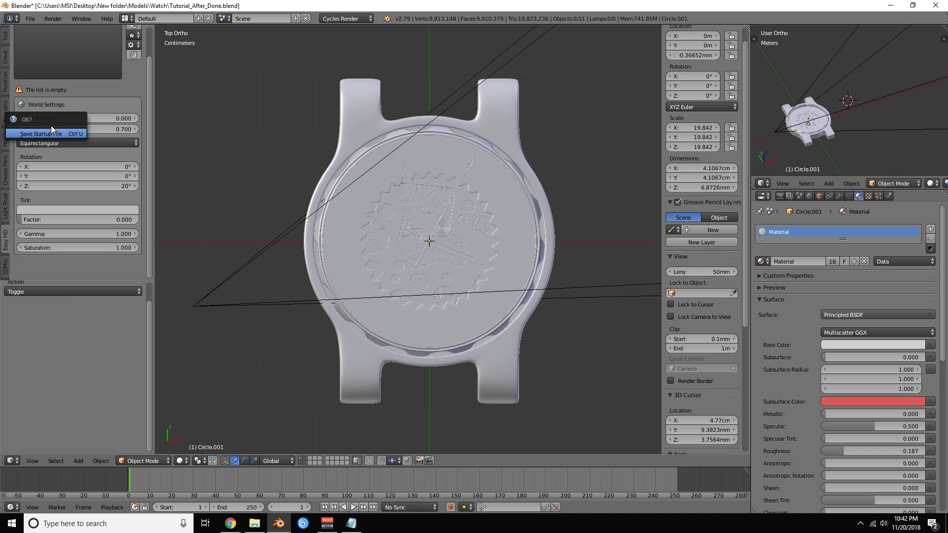
pyautogui.click(33, 20)
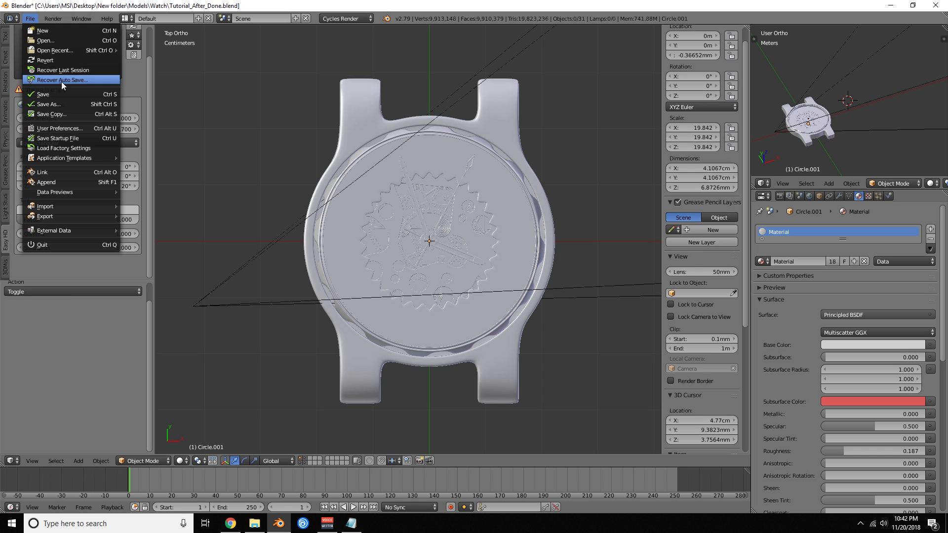
pyautogui.click(61, 127)
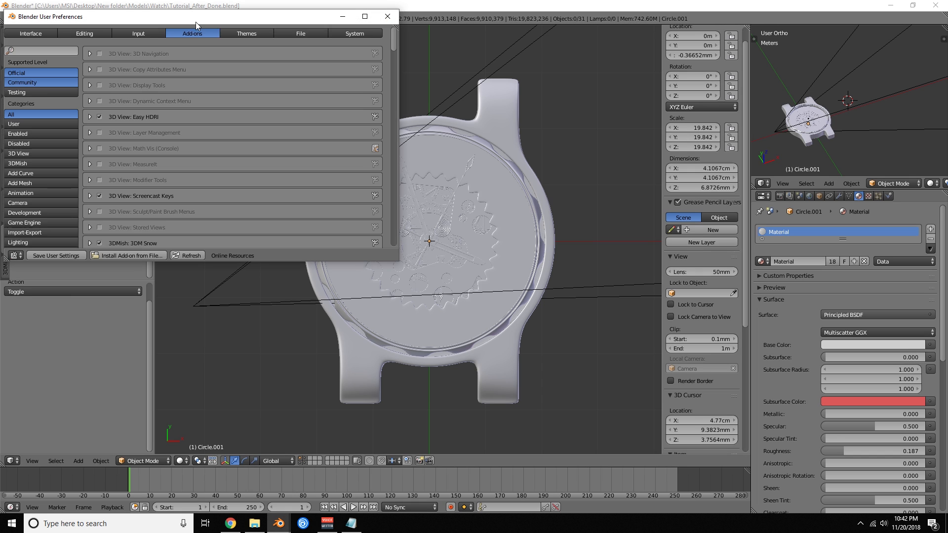
pyautogui.moveTo(194, 20); pyautogui.dragTo(266, 35)
pyautogui.click(125, 65)
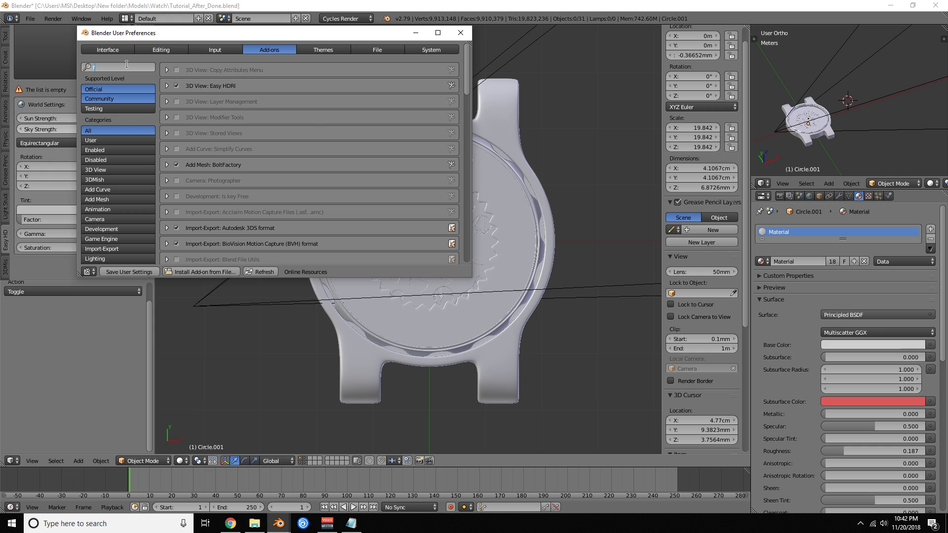
pyautogui.write('fony')
pyautogui.press('BackSpace')
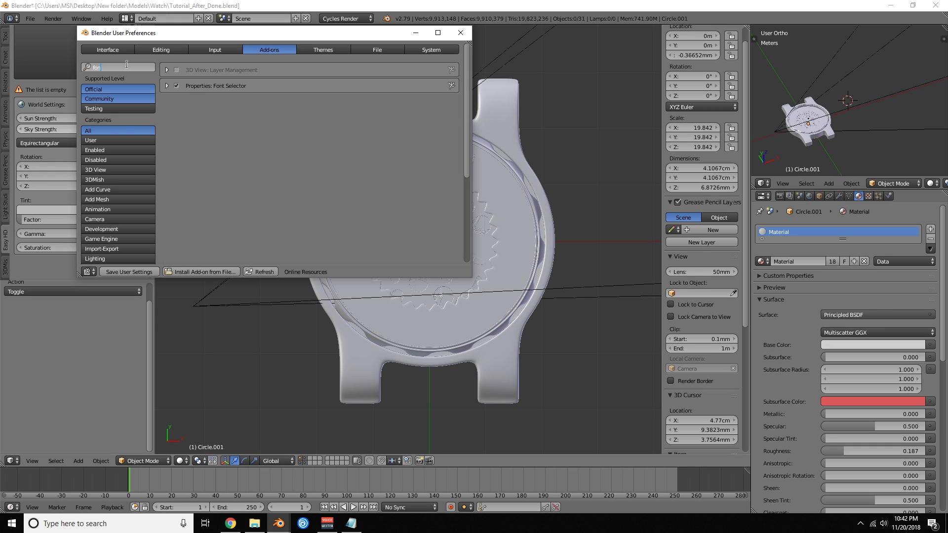
pyautogui.click(169, 84)
pyautogui.click(168, 85)
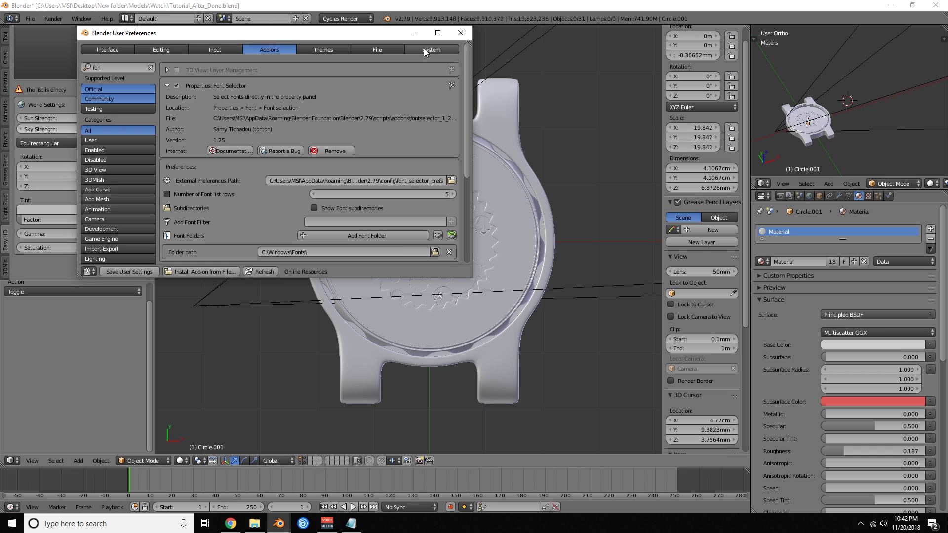
pyautogui.click(456, 35)
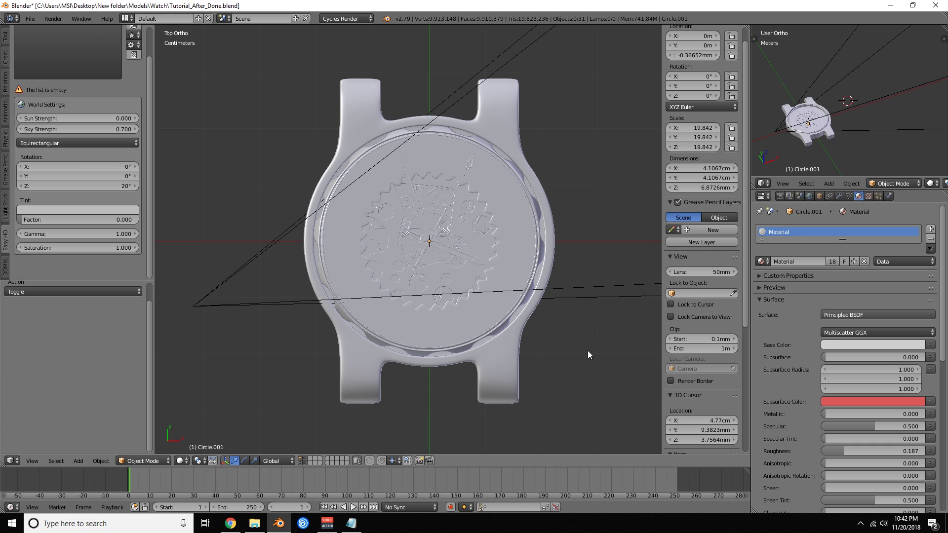
# - Add a text object on the upper part of the watch dial, below the twelve o'clock edge
pyautogui.click(422, 161)
pyautogui.hotkey('shift', 'a')
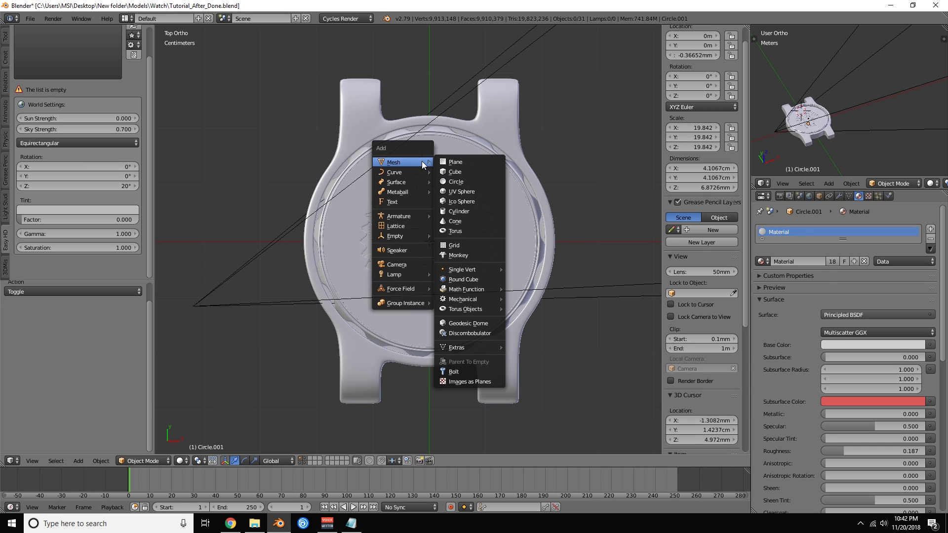
pyautogui.moveTo(405, 170)
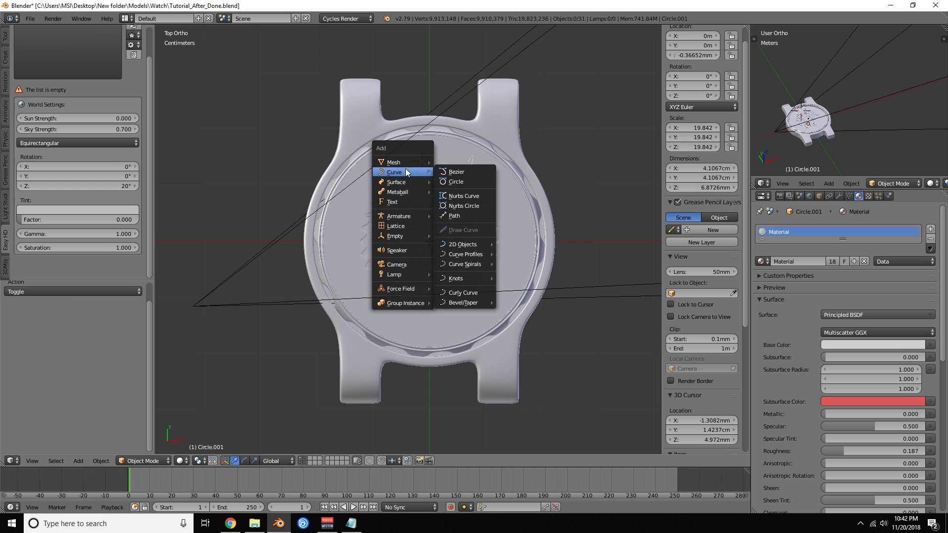
pyautogui.click(406, 205)
pyautogui.scroll(7, 418, 196)
pyautogui.keyDown('shift'); pyautogui.moveTo(468, 32); pyautogui.dragTo(448, 283, button='middle'); pyautogui.keyUp('shift')
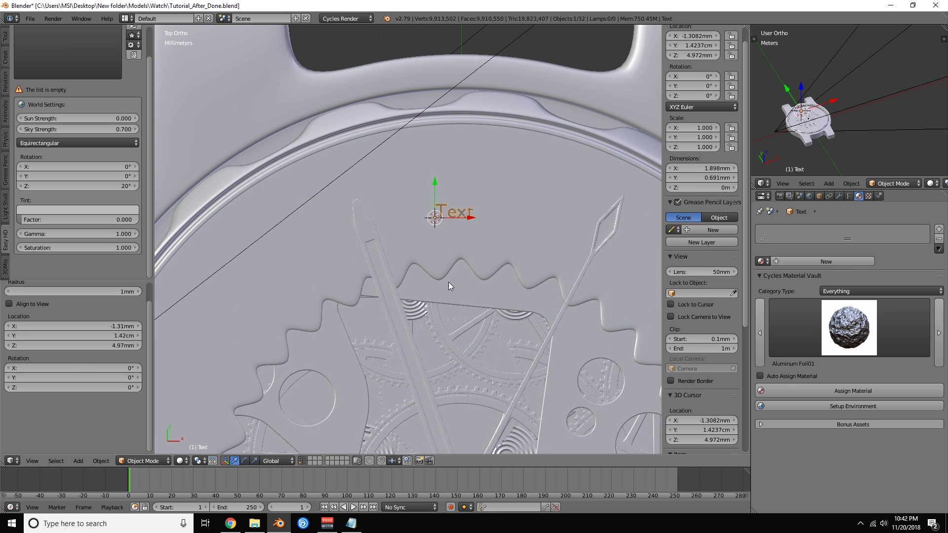
# - Set the text object's font to VIPRoman-Regular from the favourite fonts
pyautogui.click(849, 196)
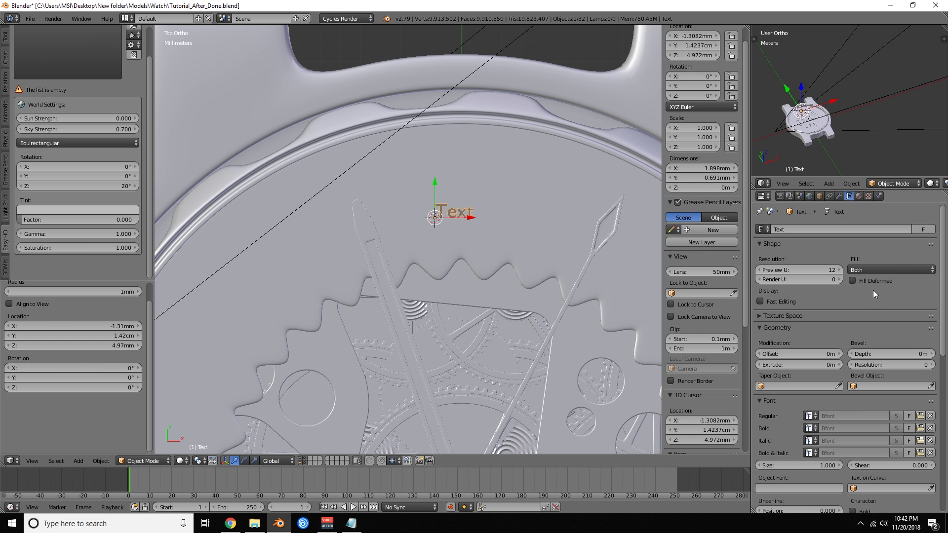
pyautogui.scroll(-12, 872, 301)
pyautogui.scroll(-5, 870, 319)
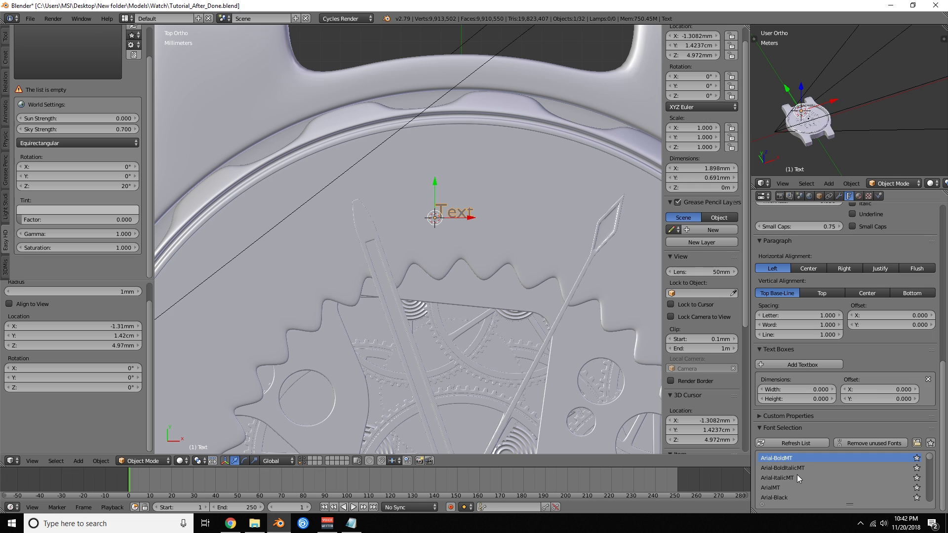
pyautogui.scroll(-1, 797, 475)
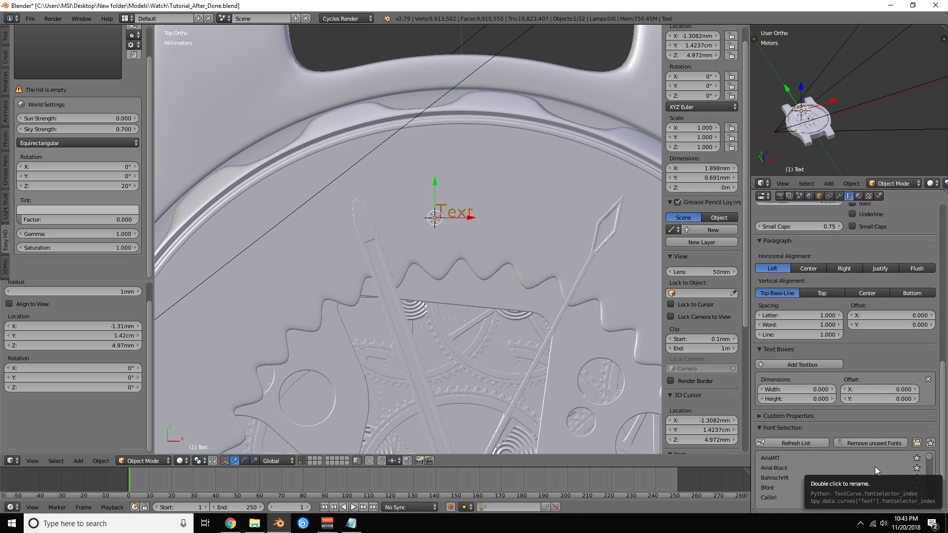
pyautogui.click(931, 443)
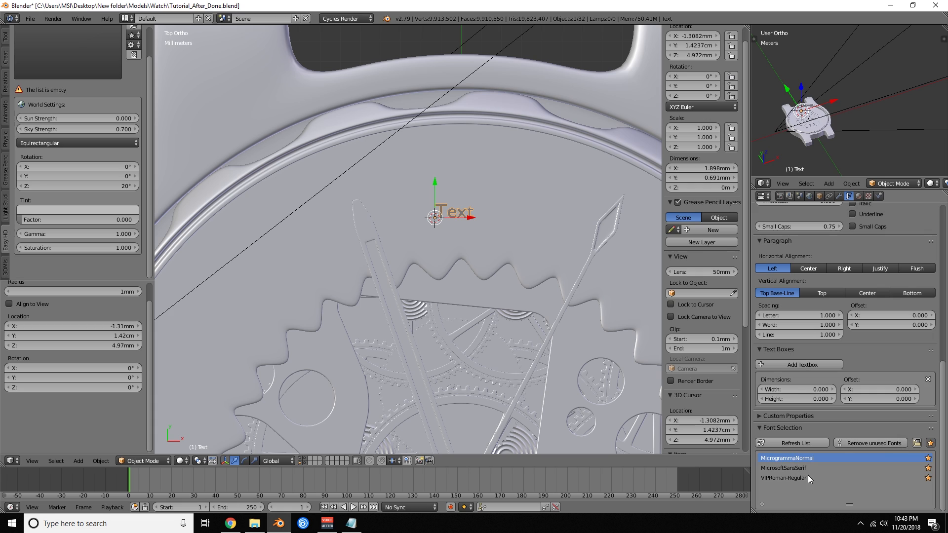
pyautogui.click(778, 478)
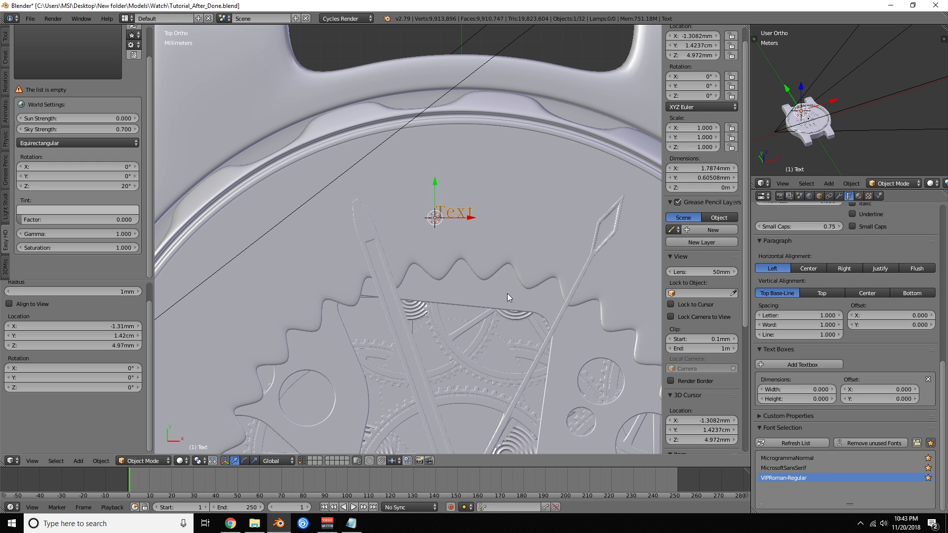
# - Replace the default wording of the text object with the Roman numeral "XII"
pyautogui.press('Tab')
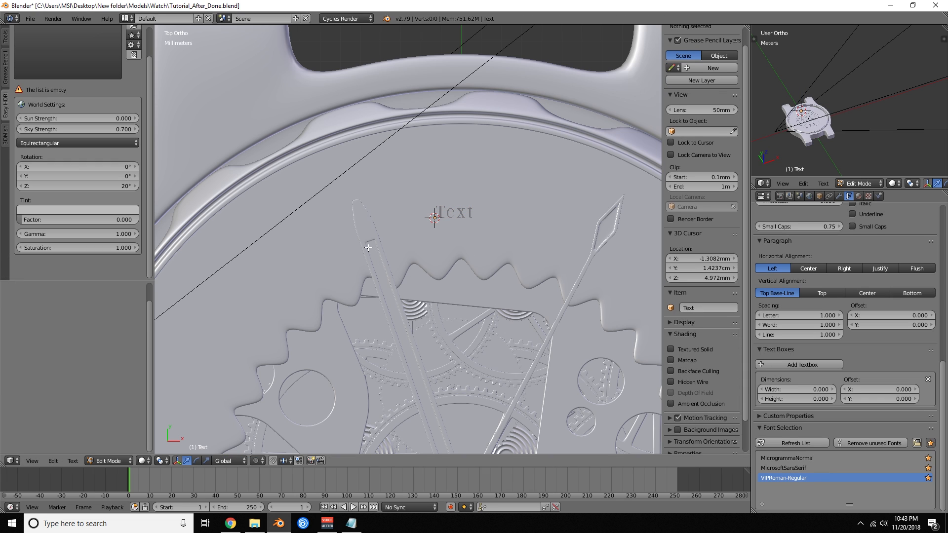
pyautogui.press('BackSpace')
pyautogui.press('BackSpace')
pyautogui.press('BackSpace')
pyautogui.press('BackSpace')
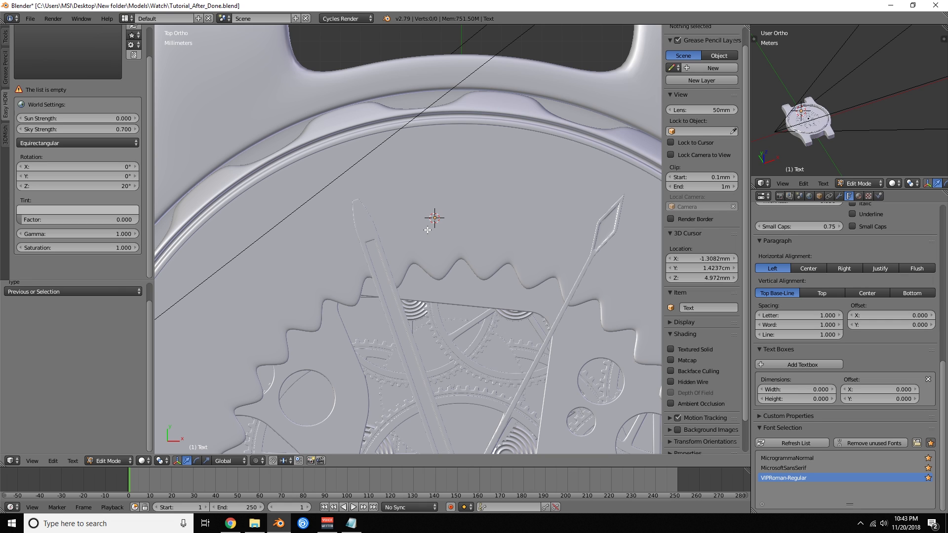
pyautogui.write('X')
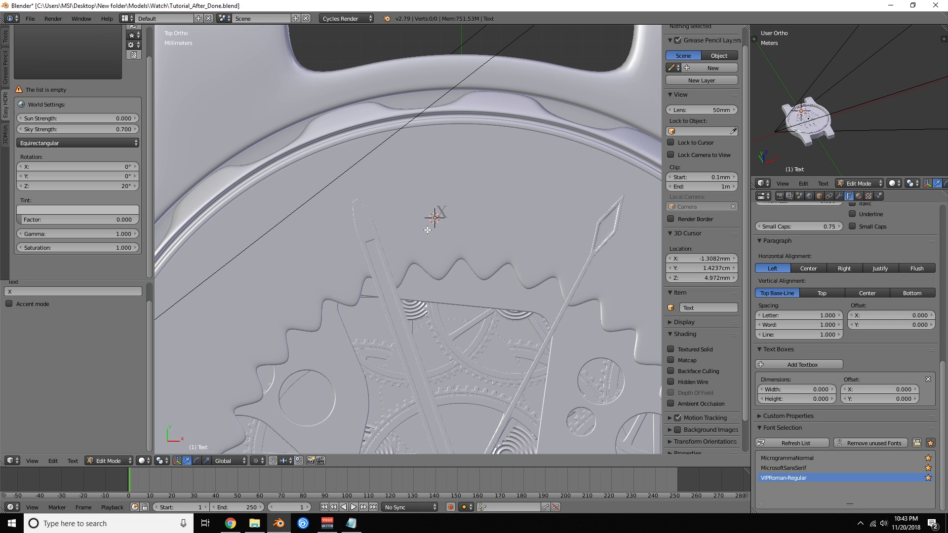
pyautogui.write('II')
pyautogui.press('Tab')
# - Enlarge the XII numeral to a scale of about 5.26 and move it towards the twelve o'clock position
pyautogui.press('s')
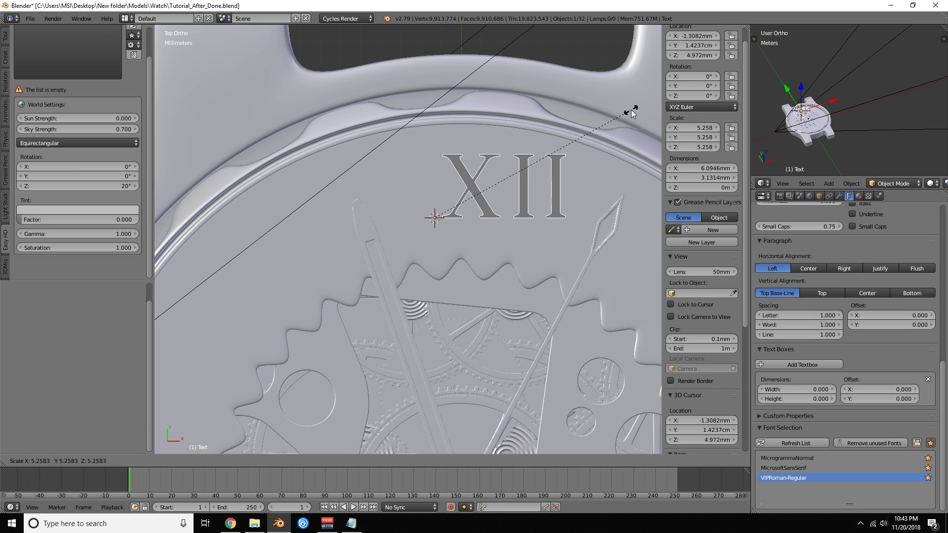
pyautogui.click(629, 111)
pyautogui.press('g')
pyautogui.click(564, 129)
pyautogui.scroll(-1, 540, 180)
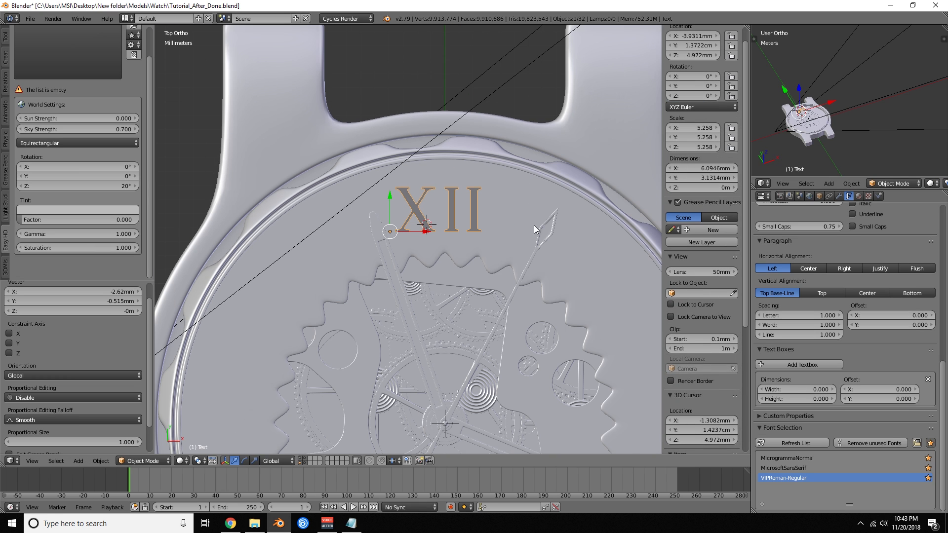
pyautogui.keyDown('shift'); pyautogui.moveTo(534, 225); pyautogui.dragTo(529, 170, button='middle'); pyautogui.keyUp('shift')
pyautogui.scroll(-2, 523, 223)
pyautogui.scroll(-2, 521, 244)
# - Reduce the XII numeral to a scale of about 4.01 and centre it at the twelve o'clock position
pyautogui.press('s')
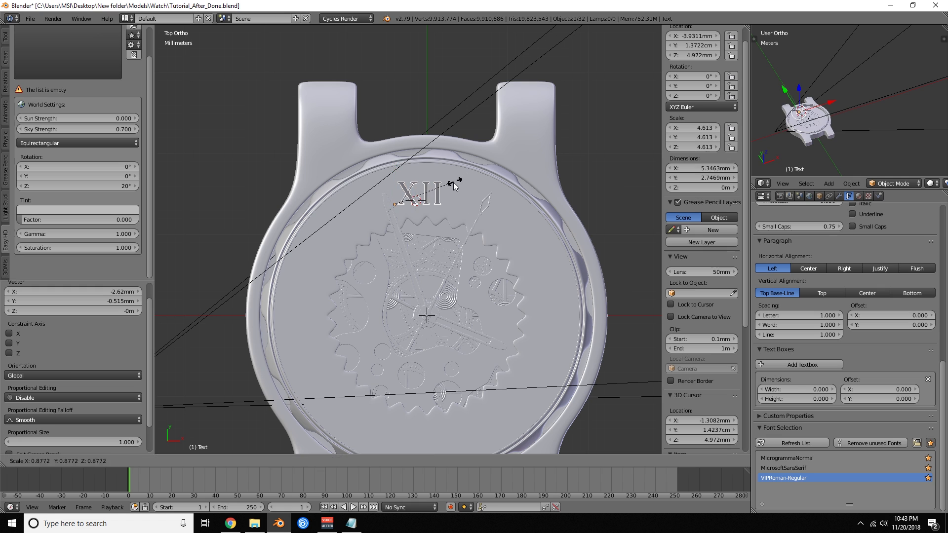
pyautogui.click(447, 183)
pyautogui.press('g')
pyautogui.click(455, 180)
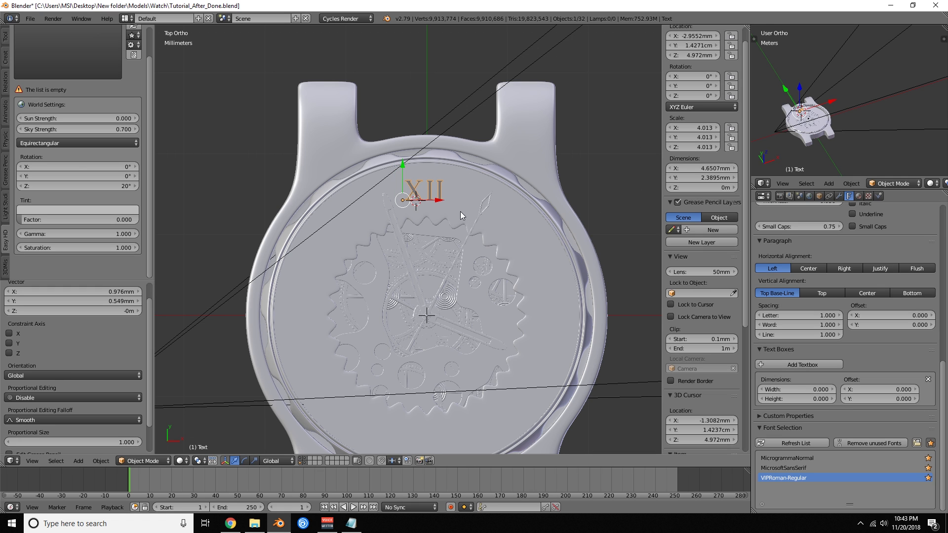
pyautogui.keyDown('shift'); pyautogui.moveTo(460, 211); pyautogui.dragTo(467, 168, button='middle'); pyautogui.keyUp('shift')
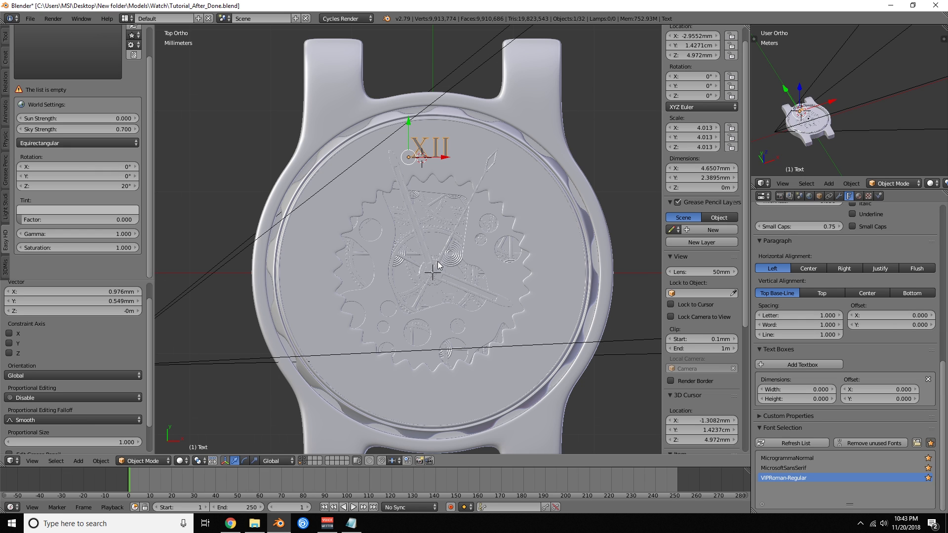
# - Reset the 3D cursor to the dial's centre at the world origin and use it as the pivot point
pyautogui.hotkey('shift', 'c')
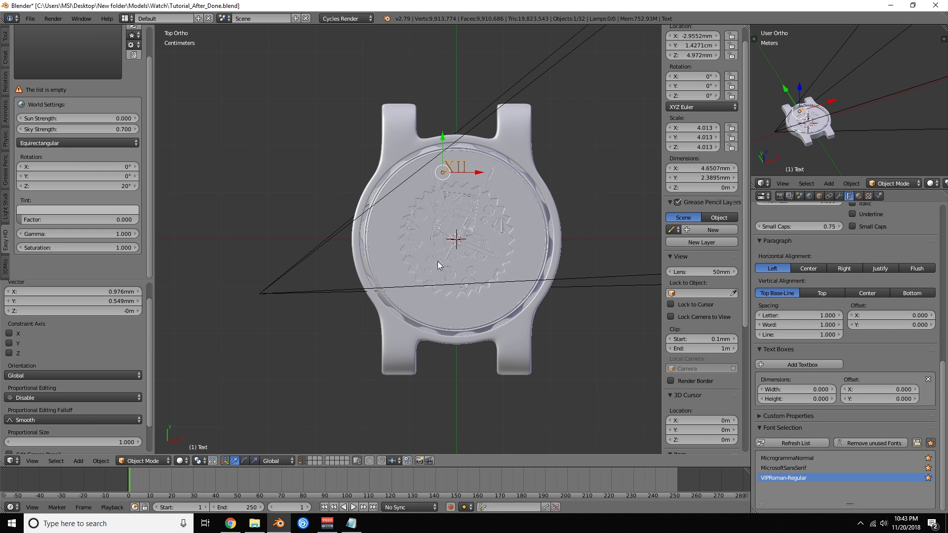
pyautogui.scroll(7, 438, 262)
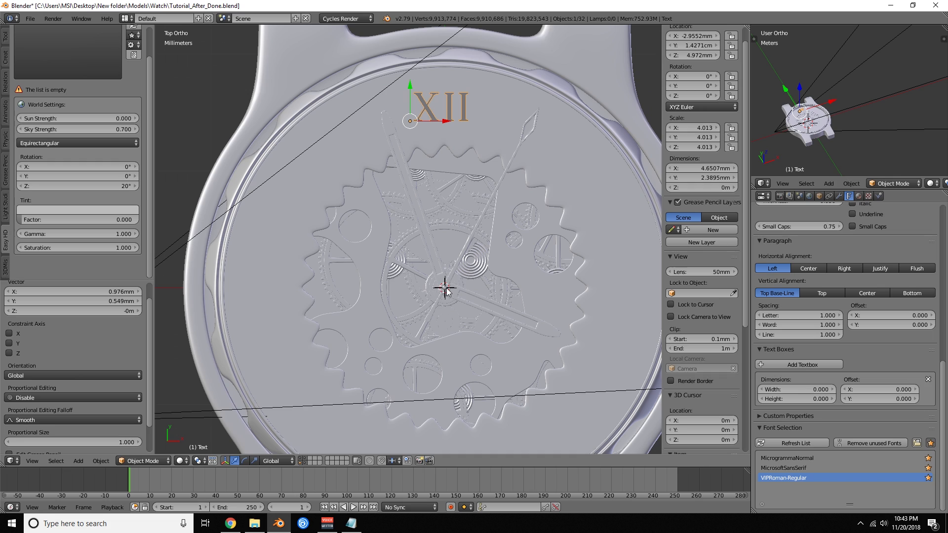
pyautogui.click(202, 462)
pyautogui.click(205, 448)
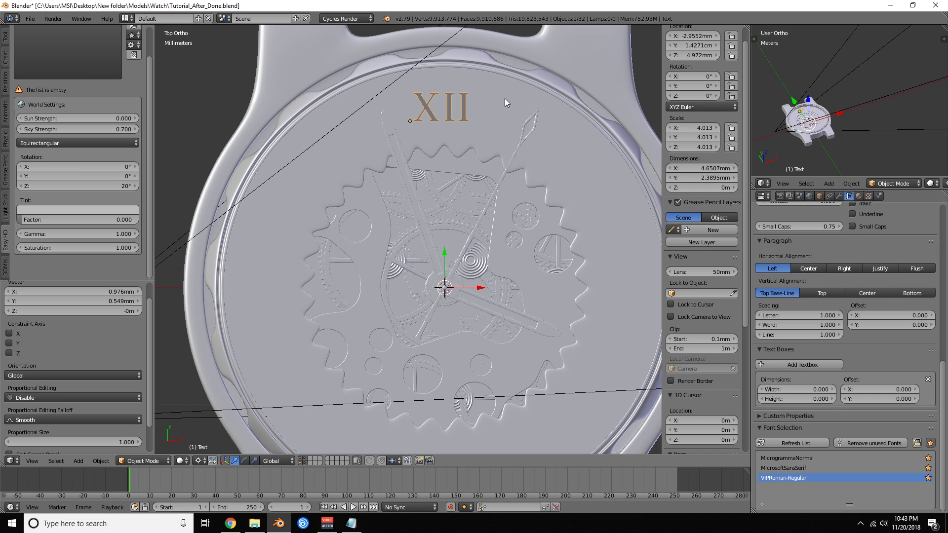
# - Try rotating a duplicate of the XII numeral around the dial's centre, and delete the duplicate
pyautogui.hotkey('shift', 'd')
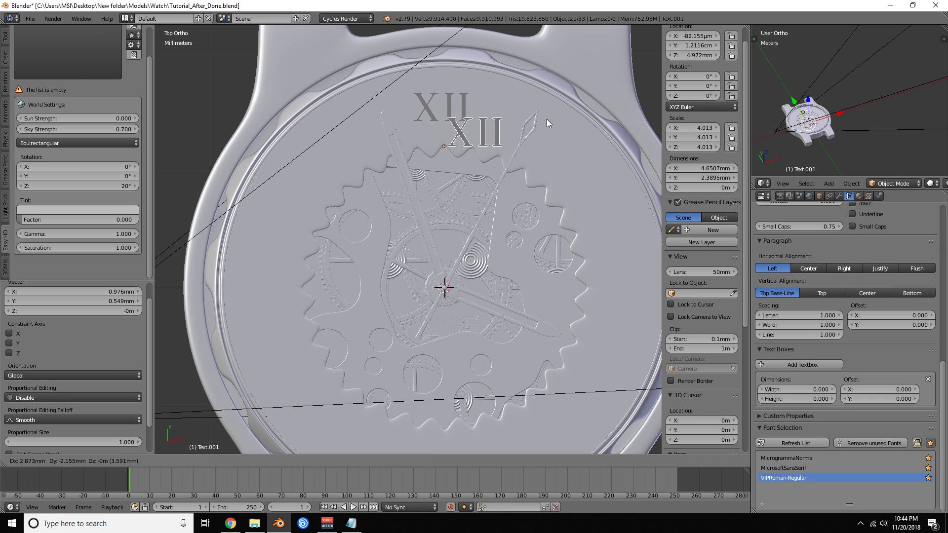
pyautogui.press('Escape')
pyautogui.press('r')
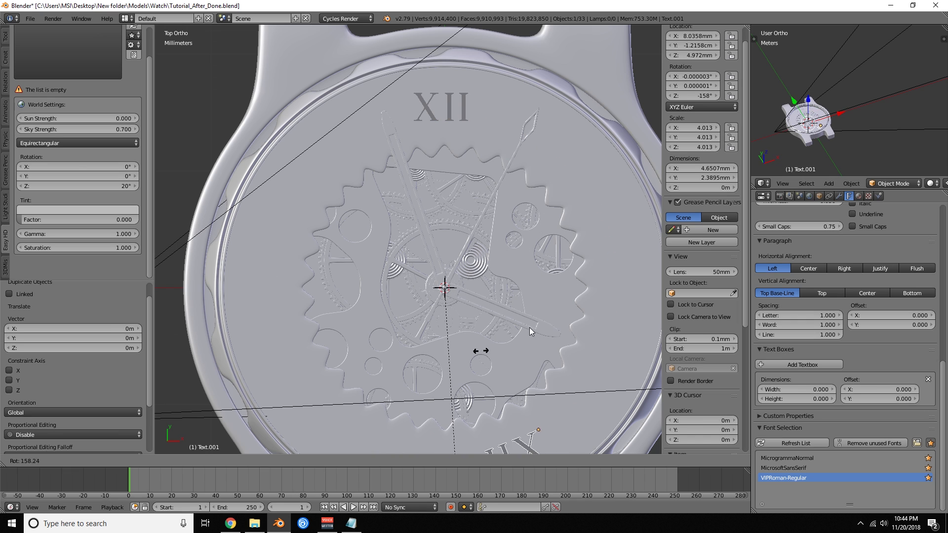
pyautogui.press('Escape')
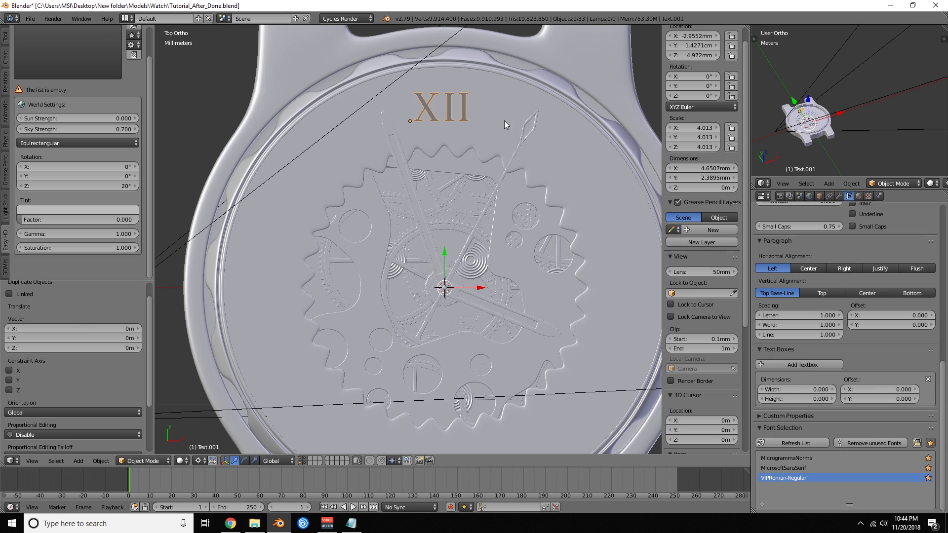
pyautogui.press('Delete')
# - Extrude the XII numeral by 50 µm
pyautogui.rightClick(456, 124)
pyautogui.keyDown('shift'); pyautogui.moveTo(463, 120); pyautogui.dragTo(505, 146, button='middle'); pyautogui.keyUp('shift')
pyautogui.scroll(4, 475, 201)
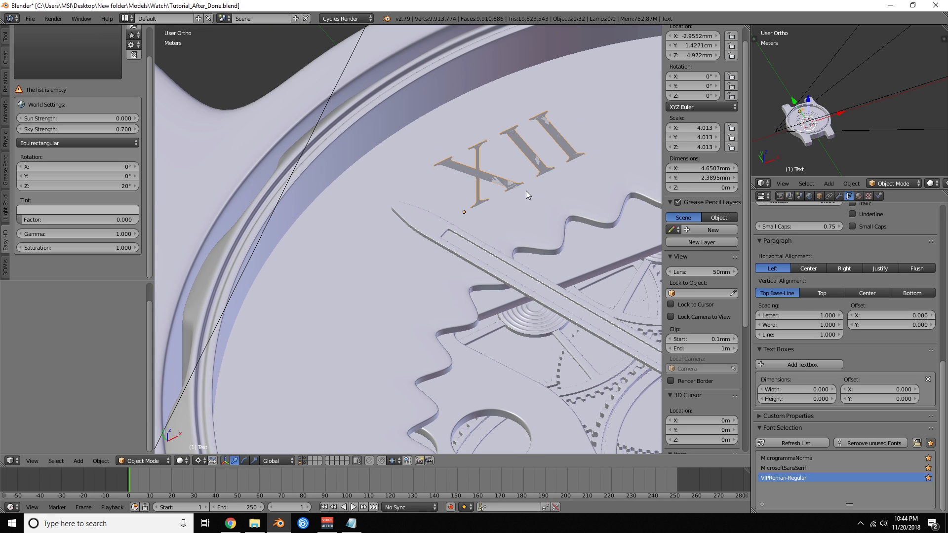
pyautogui.keyDown('shift'); pyautogui.moveTo(550, 173); pyautogui.dragTo(464, 188, button='middle'); pyautogui.keyUp('shift')
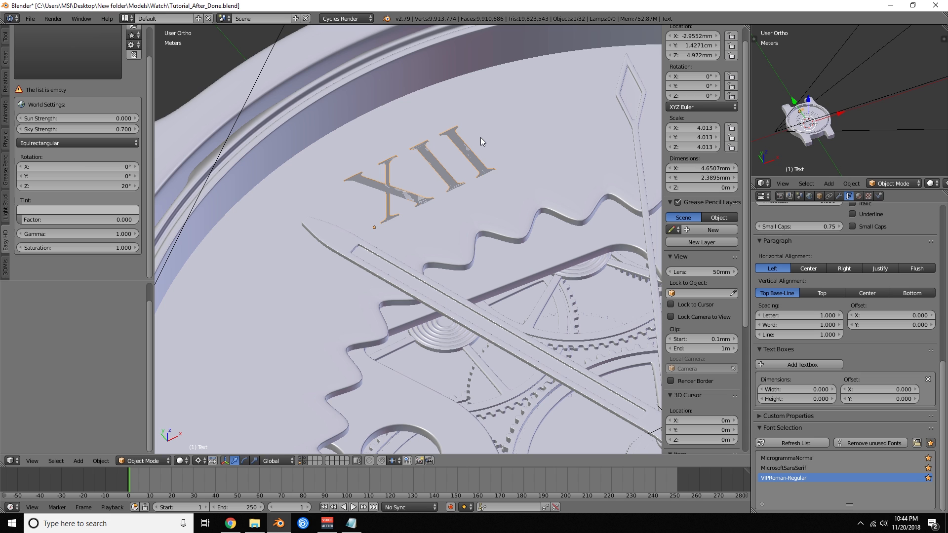
pyautogui.keyDown('shift'); pyautogui.moveTo(460, 194); pyautogui.dragTo(536, 167, button='middle'); pyautogui.keyUp('shift')
pyautogui.scroll(3, 529, 187)
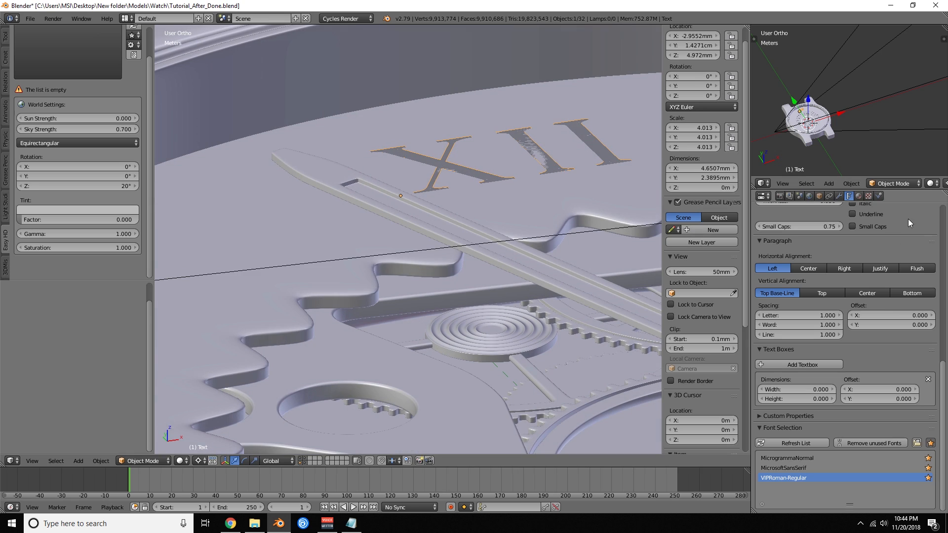
pyautogui.scroll(15, 838, 355)
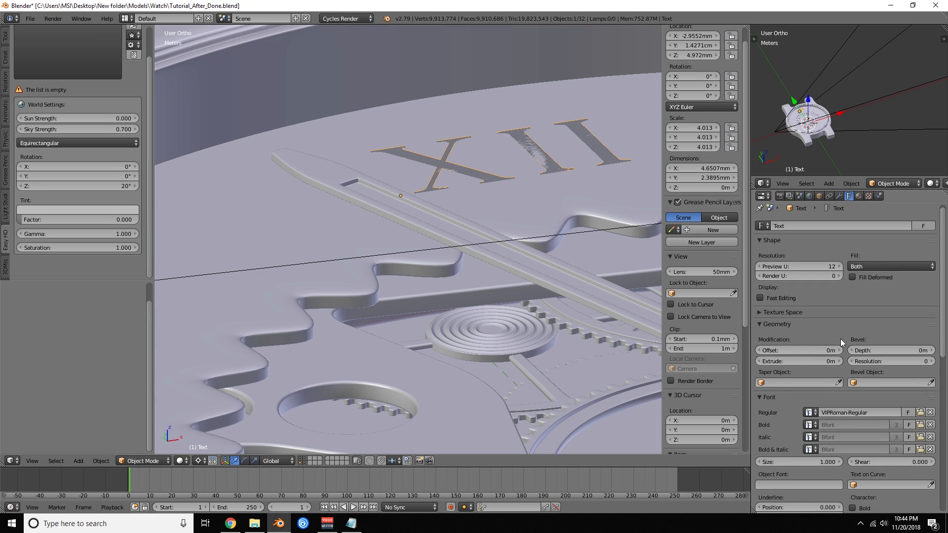
pyautogui.moveTo(788, 360); pyautogui.dragTo(825, 360)
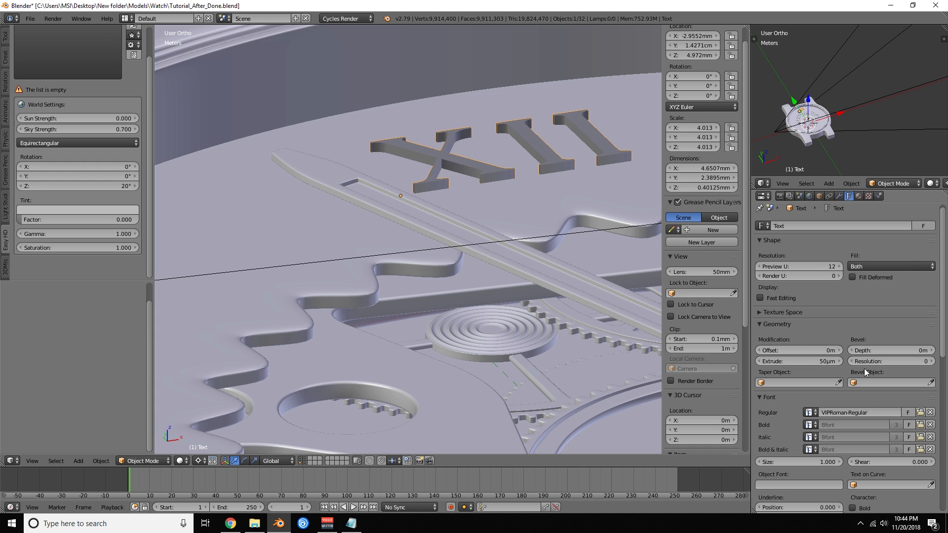
# - Bevel the XII numeral with a depth of 5 µm and a resolution of 3
pyautogui.moveTo(884, 349); pyautogui.dragTo(892, 348)
pyautogui.moveTo(565, 105); pyautogui.dragTo(531, 162, button='middle')
pyautogui.scroll(4, 579, 167)
pyautogui.scroll(-1, 593, 169)
pyautogui.moveTo(601, 170); pyautogui.dragTo(547, 263, button='middle')
pyautogui.scroll(2, 592, 154)
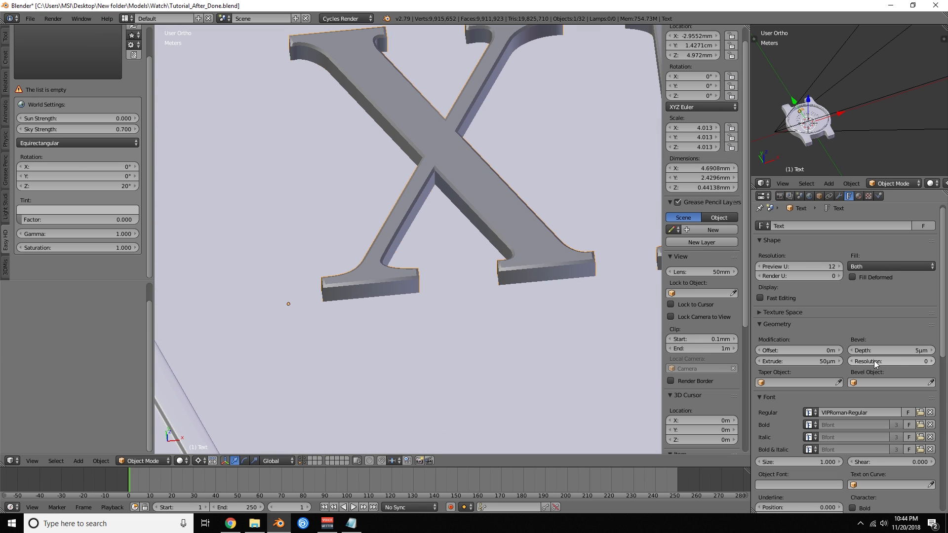
pyautogui.moveTo(886, 362); pyautogui.dragTo(891, 363)
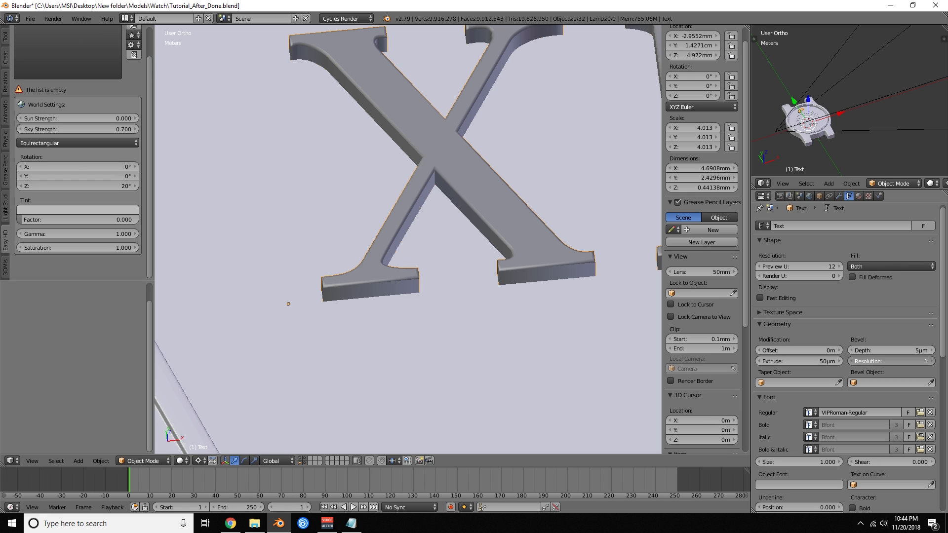
pyautogui.moveTo(891, 363); pyautogui.dragTo(893, 362)
pyautogui.click(889, 359)
pyautogui.write('3')
pyautogui.press('Return')
# - Raise the XII numeral about 57.7 µm along the global Z axis
pyautogui.scroll(-4, 542, 132)
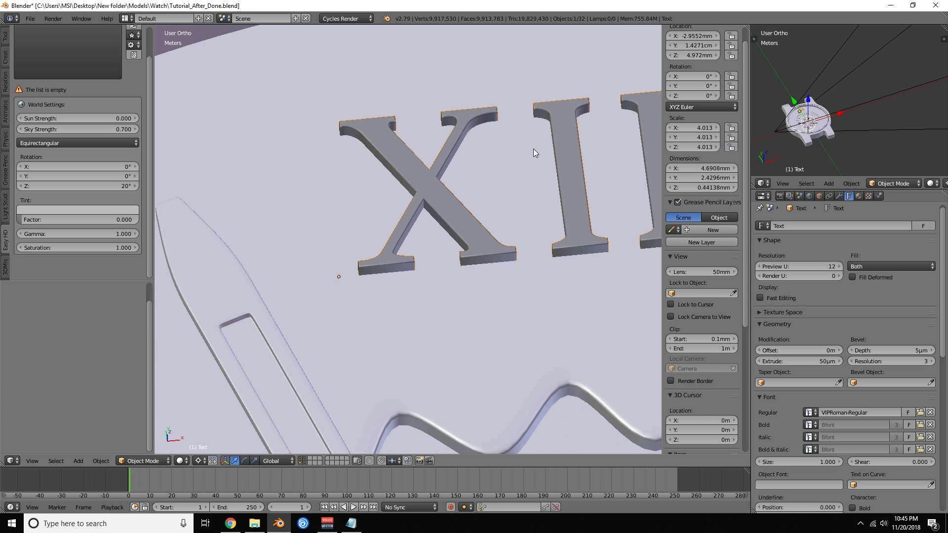
pyautogui.moveTo(537, 162); pyautogui.dragTo(570, 114, button='middle')
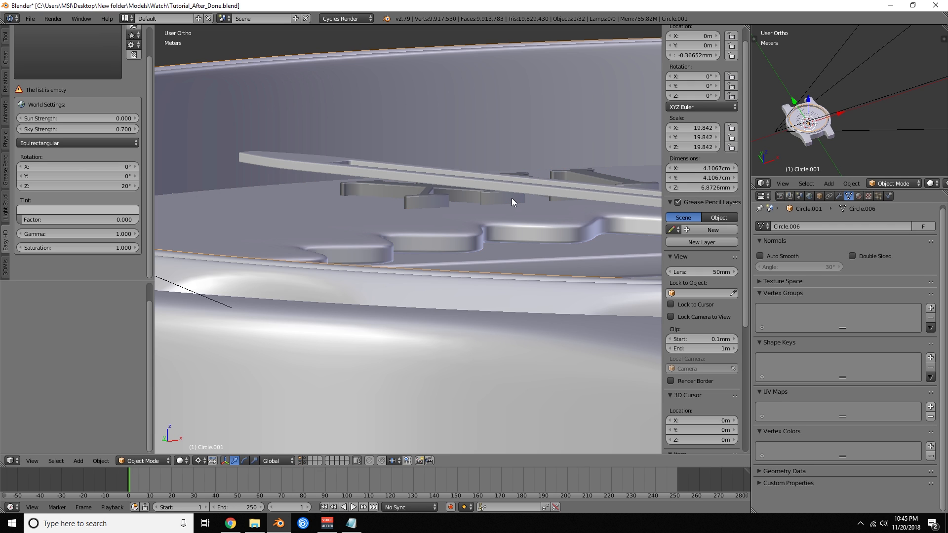
pyautogui.press('g')
pyautogui.press('z')
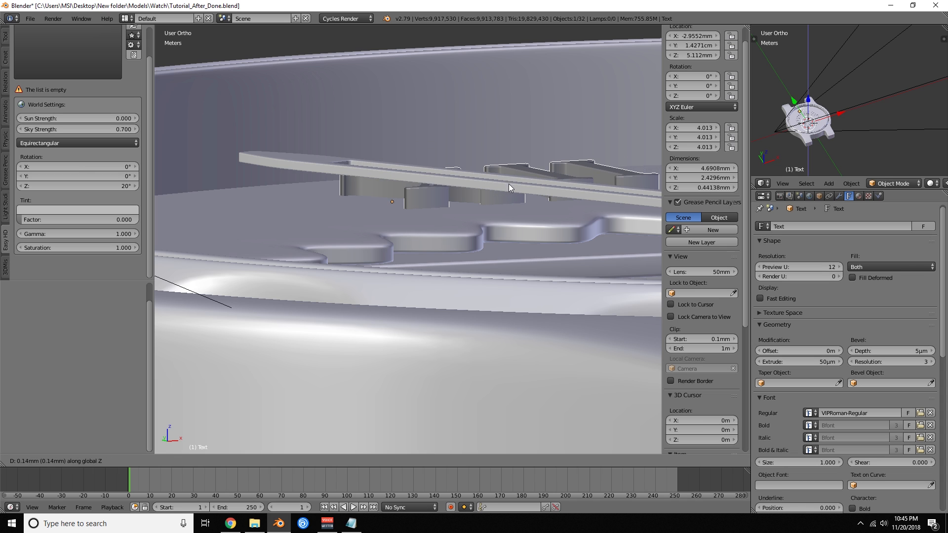
pyautogui.click(510, 189)
pyautogui.moveTo(506, 188)
pyautogui.mouseDown(button='middle')
pyautogui.moveTo(503, 208)
pyautogui.moveTo(515, 190)
pyautogui.mouseUp(button='middle')
# - Examine the XII numeral's height and placement on the dial from the camera, top and angled views
pyautogui.press('KP_0')
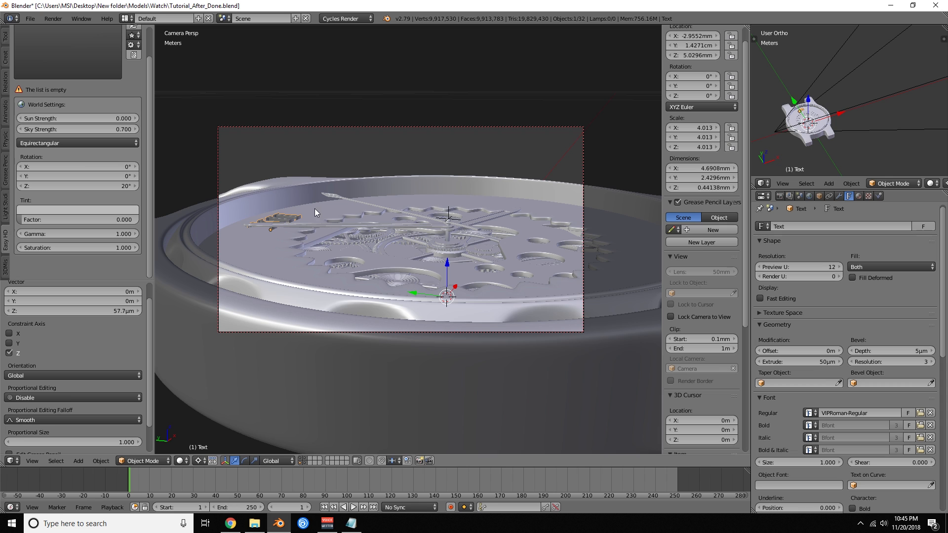
pyautogui.moveTo(493, 203); pyautogui.dragTo(410, 261, button='middle')
pyautogui.press('KP_7')
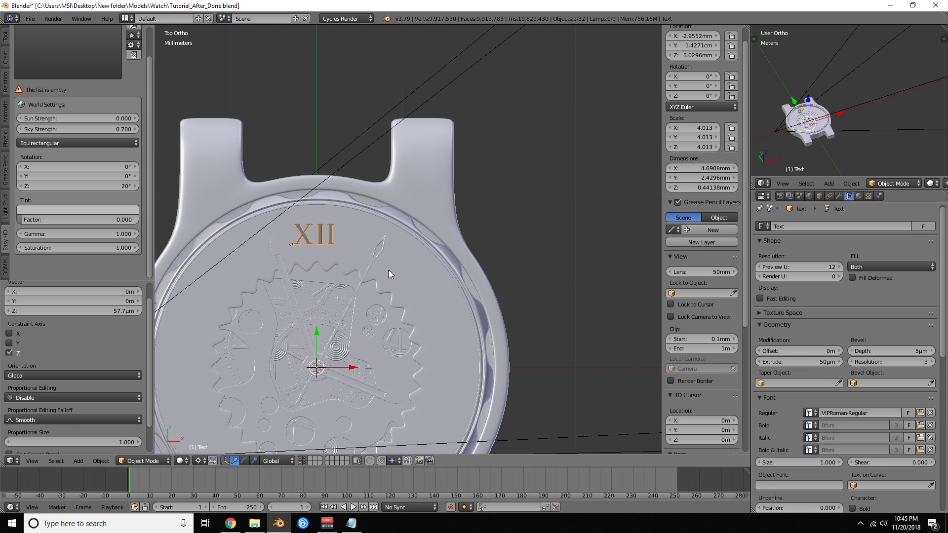
pyautogui.keyDown('shift'); pyautogui.moveTo(351, 282); pyautogui.dragTo(399, 246, button='middle'); pyautogui.keyUp('shift')
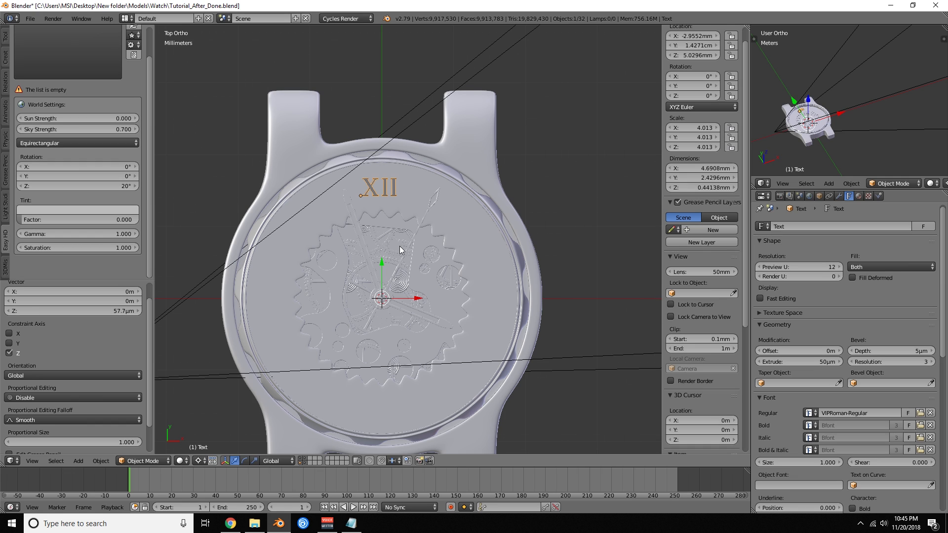
pyautogui.press('KP_5')
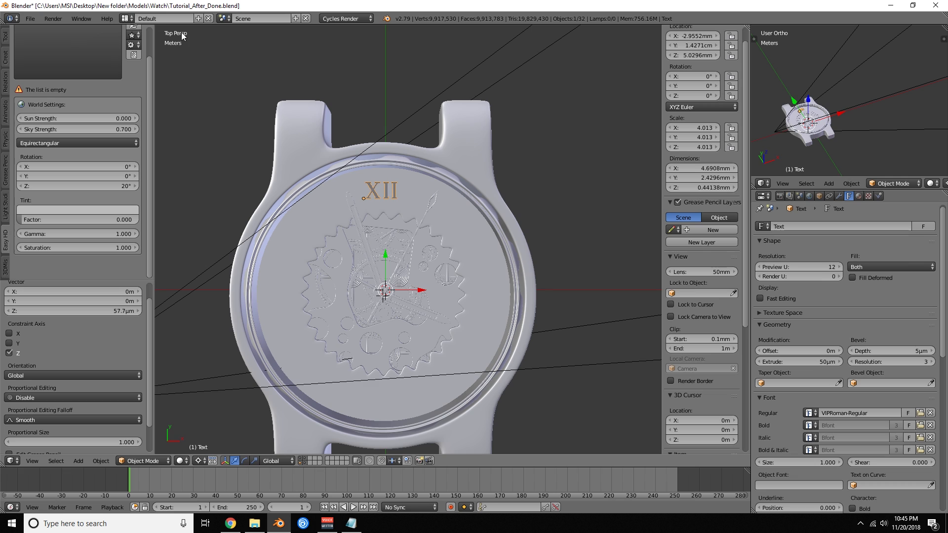
pyautogui.press('KP_5')
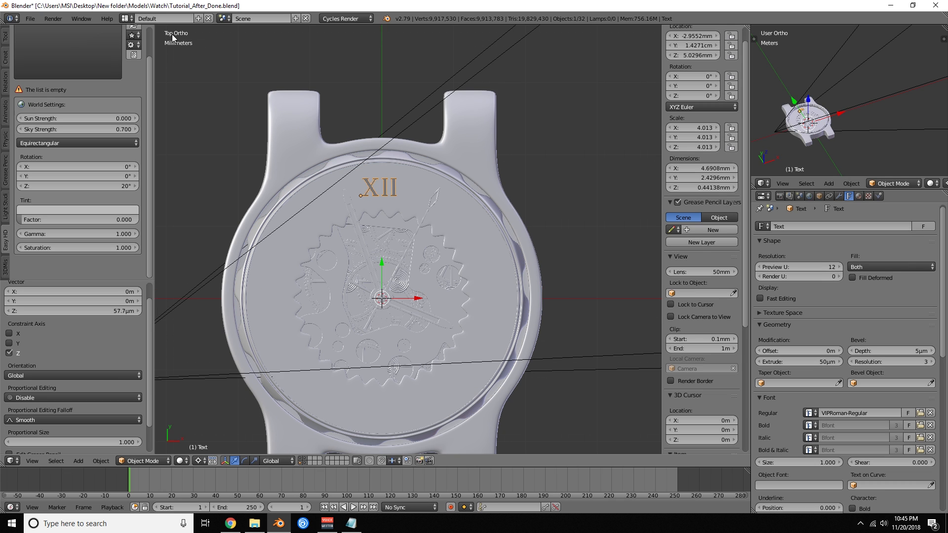
pyautogui.keyDown('shift'); pyautogui.moveTo(395, 209); pyautogui.dragTo(411, 148, button='middle'); pyautogui.keyUp('shift')
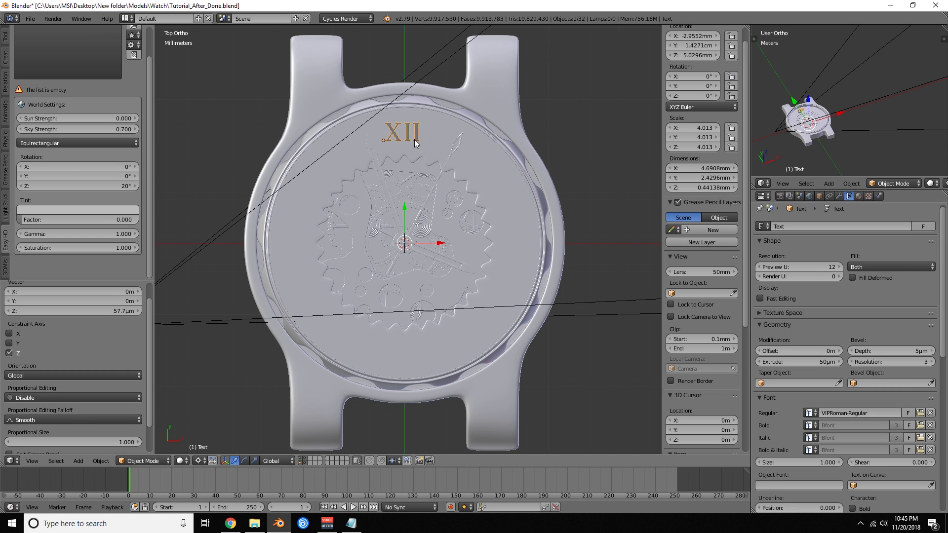
pyautogui.scroll(1, 414, 139)
pyautogui.keyDown('shift'); pyautogui.moveTo(423, 114); pyautogui.dragTo(425, 245, button='middle'); pyautogui.keyUp('shift')
pyautogui.scroll(5, 435, 125)
pyautogui.scroll(1, 426, 245)
pyautogui.scroll(1, 425, 246)
pyautogui.scroll(-1, 425, 246)
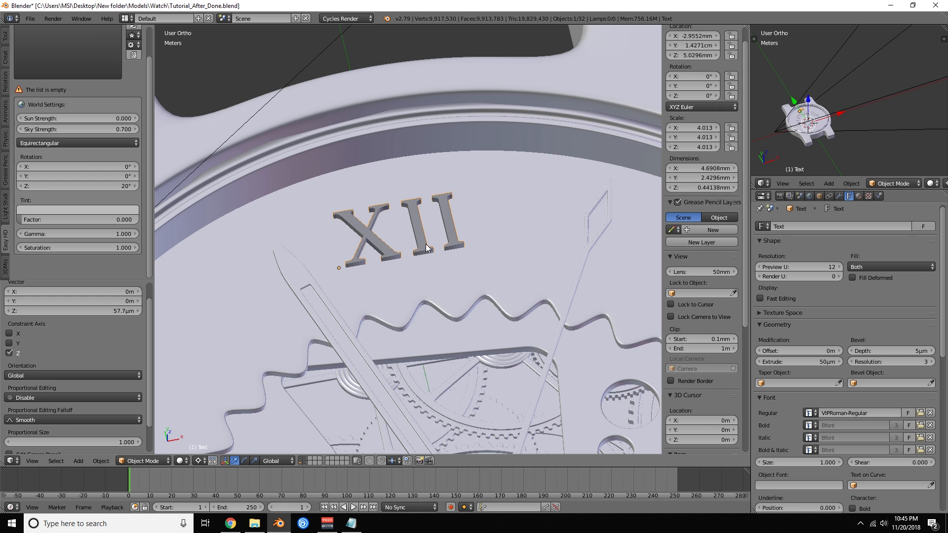
# - Duplicate the XII numeral, rotate the copy to about -90.2° around the dial's centre and adjust its position at three o'clock
pyautogui.press('KP_7')
pyautogui.scroll(-7, 425, 244)
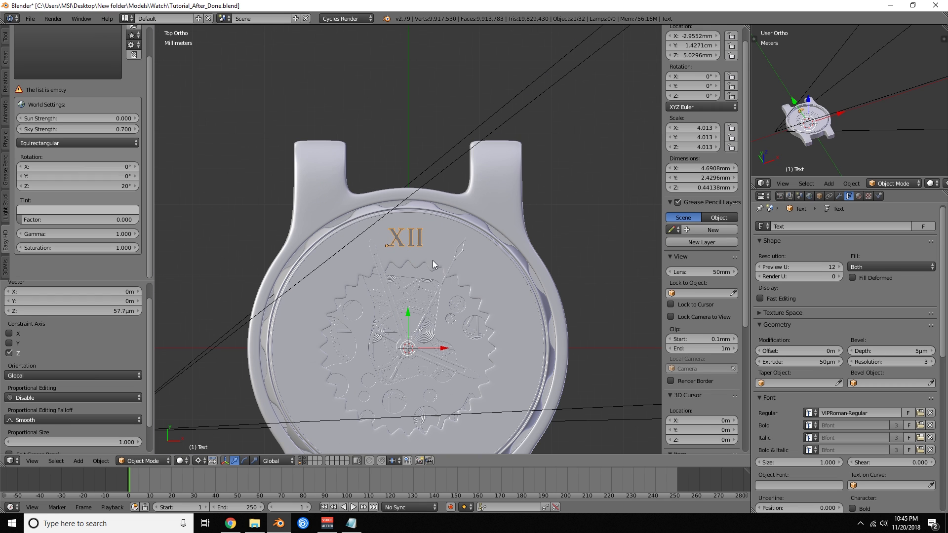
pyautogui.hotkey('shift', 'd')
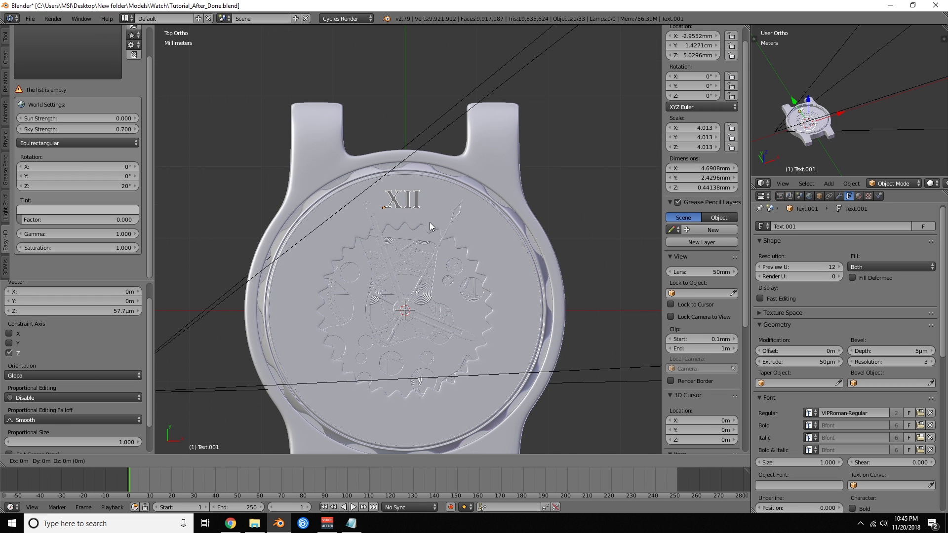
pyautogui.press('r')
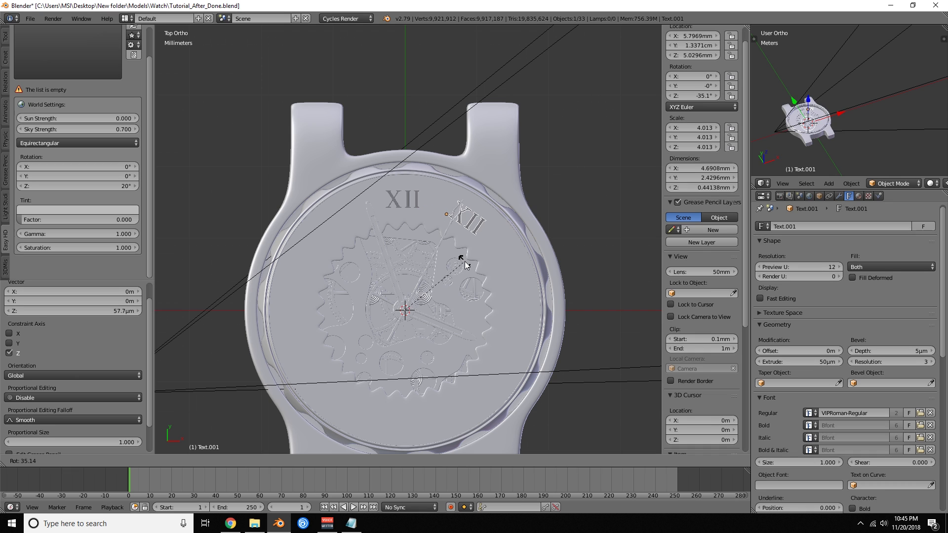
pyautogui.click(508, 340)
pyautogui.press('g')
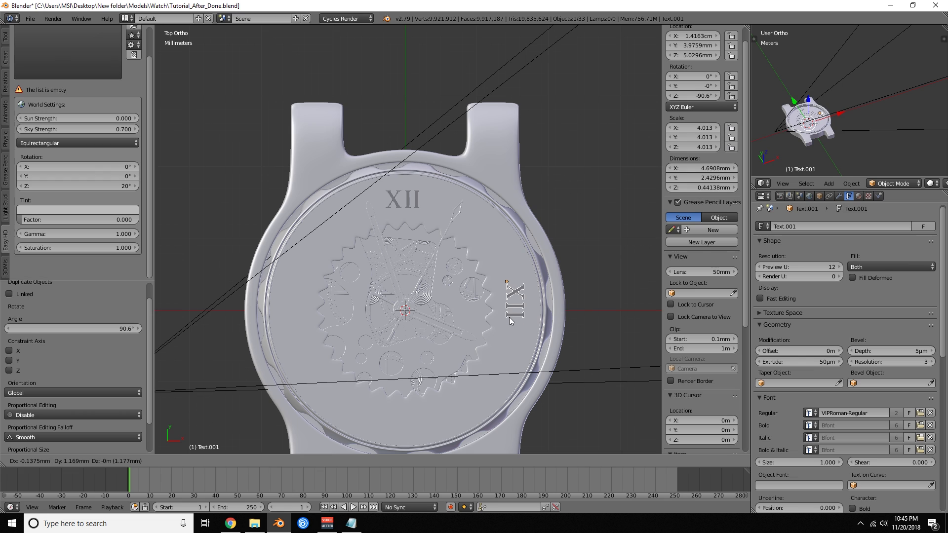
pyautogui.click(508, 317)
pyautogui.press('r')
pyautogui.click(535, 294)
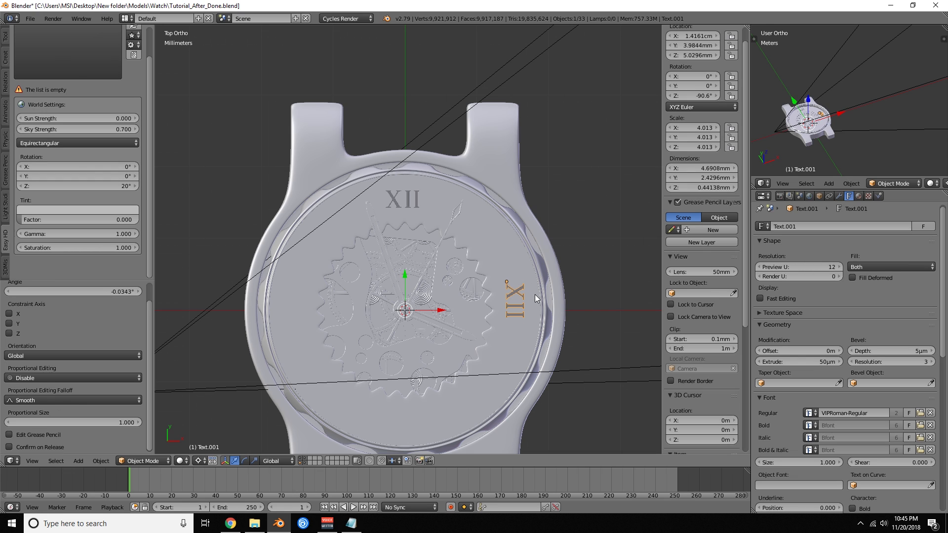
pyautogui.press('r')
pyautogui.click(539, 293)
pyautogui.press('r')
pyautogui.click(530, 305)
# - Replace the text of the three o'clock numeral with III
pyautogui.press('Tab')
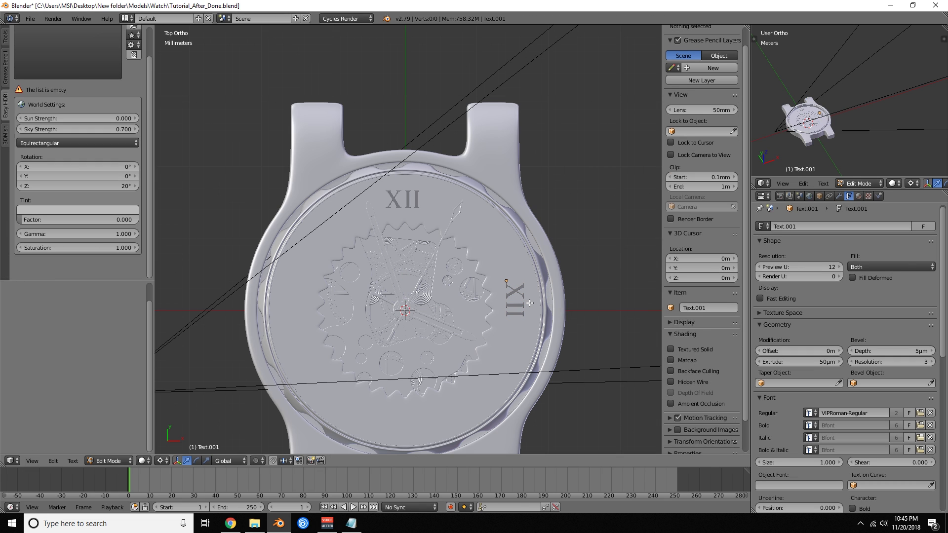
pyautogui.press('BackSpace')
pyautogui.press('BackSpace')
pyautogui.press('BackSpace')
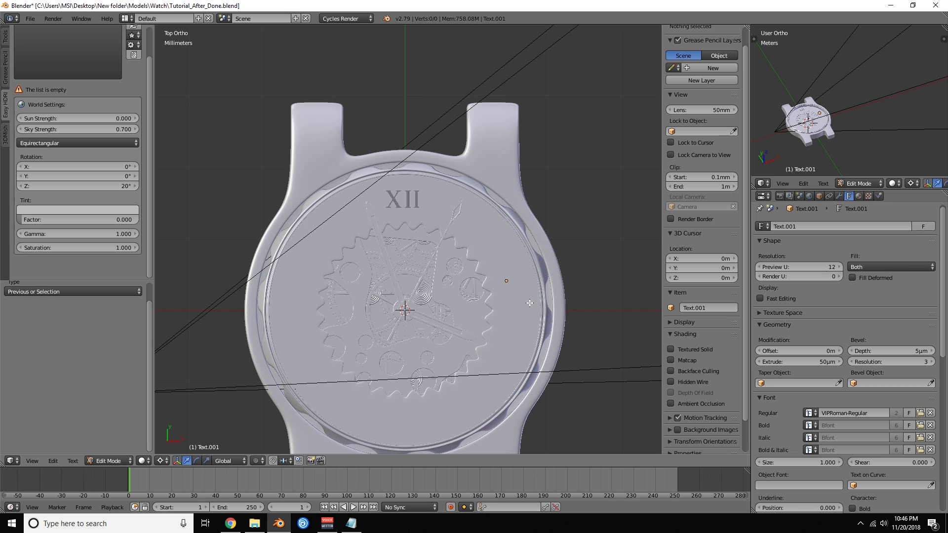
pyautogui.write('III')
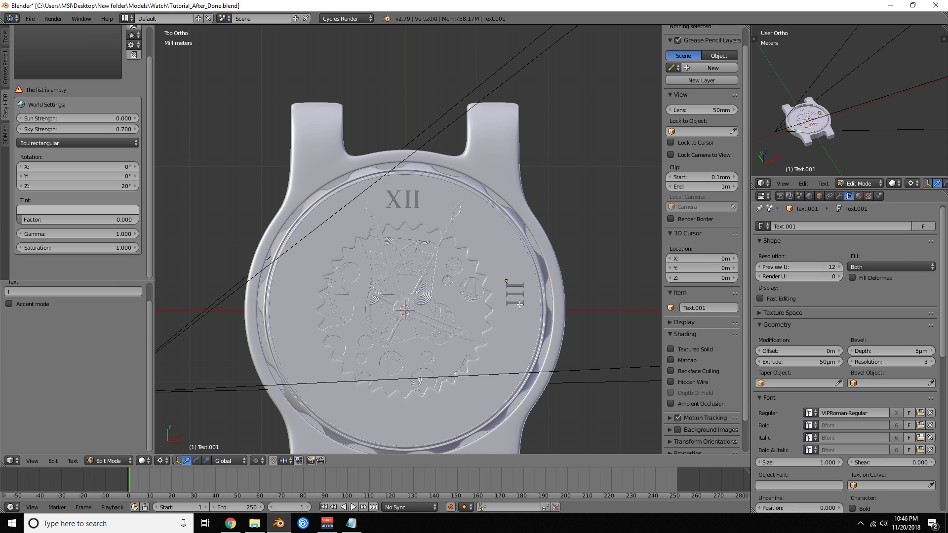
pyautogui.moveTo(520, 306); pyautogui.dragTo(570, 239, button='middle')
pyautogui.scroll(5, 570, 297)
pyautogui.keyDown('shift'); pyautogui.moveTo(634, 364); pyautogui.dragTo(430, 240, button='middle'); pyautogui.keyUp('shift')
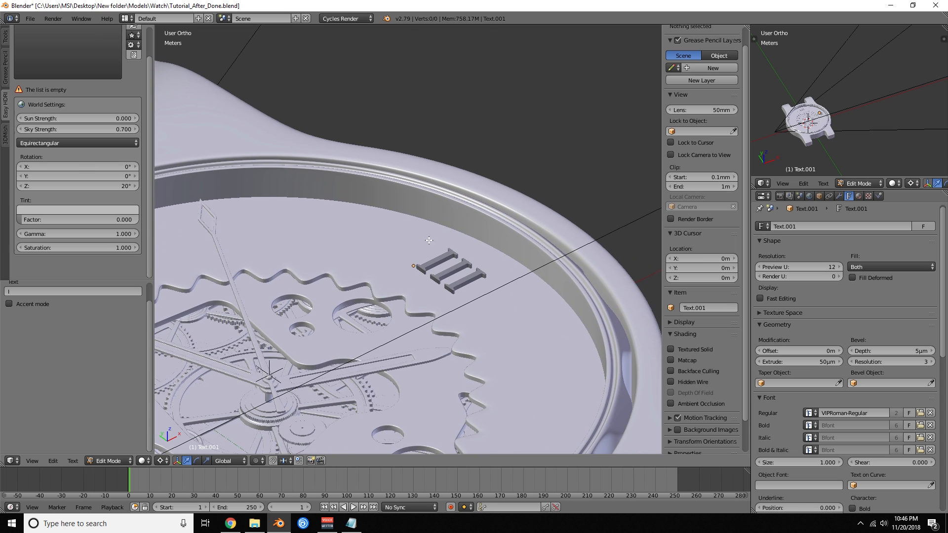
pyautogui.scroll(3, 484, 287)
pyautogui.scroll(-2, 512, 310)
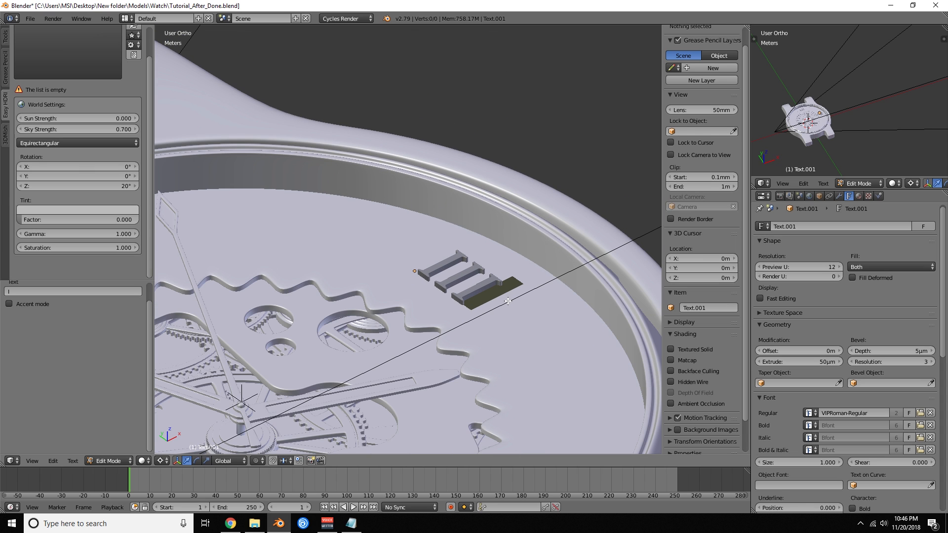
pyautogui.press('Tab')
# - Duplicate the III numeral and rotate the copy about 45° counterclockwise around the dial's centre, between twelve and three o'clock
pyautogui.moveTo(494, 293); pyautogui.dragTo(469, 283, button='middle')
pyautogui.scroll(-5, 468, 283)
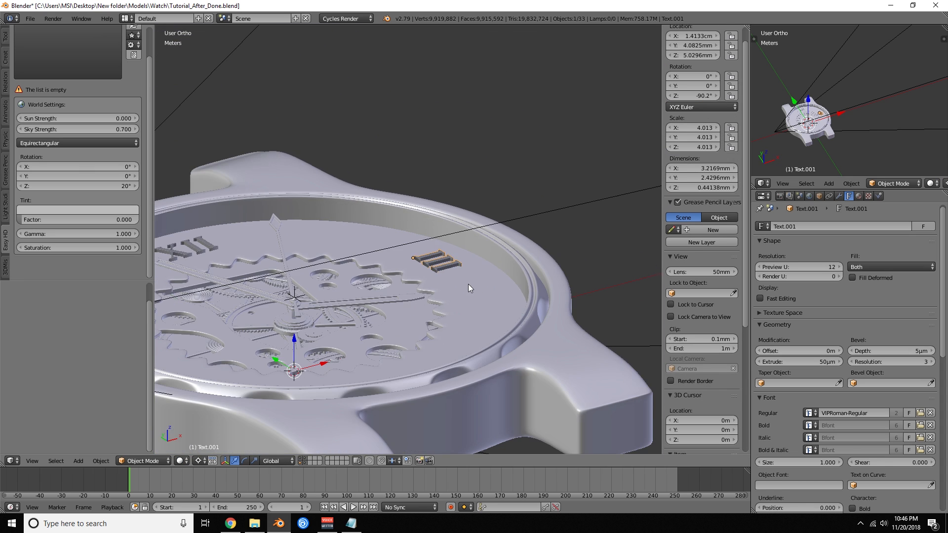
pyautogui.press('KP_7')
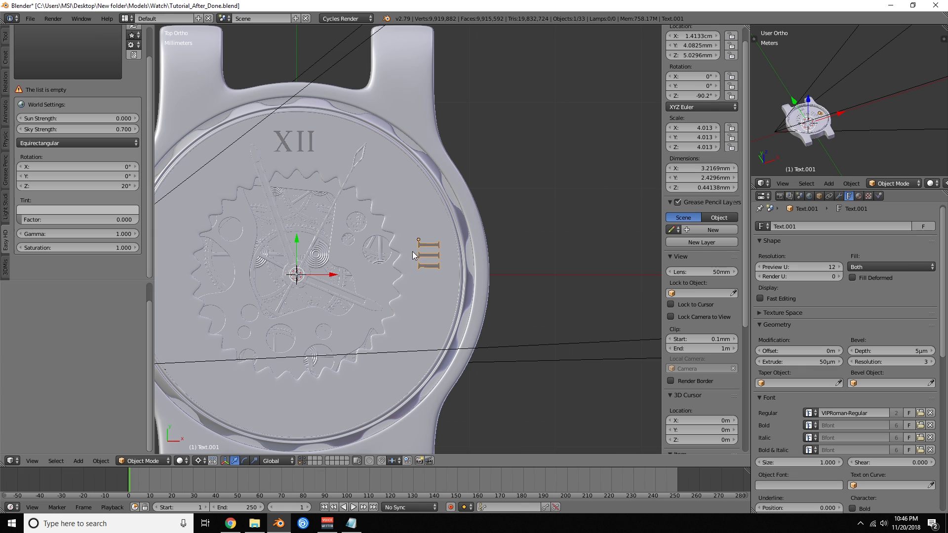
pyautogui.keyDown('shift'); pyautogui.moveTo(348, 253); pyautogui.dragTo(431, 257, button='middle'); pyautogui.keyUp('shift')
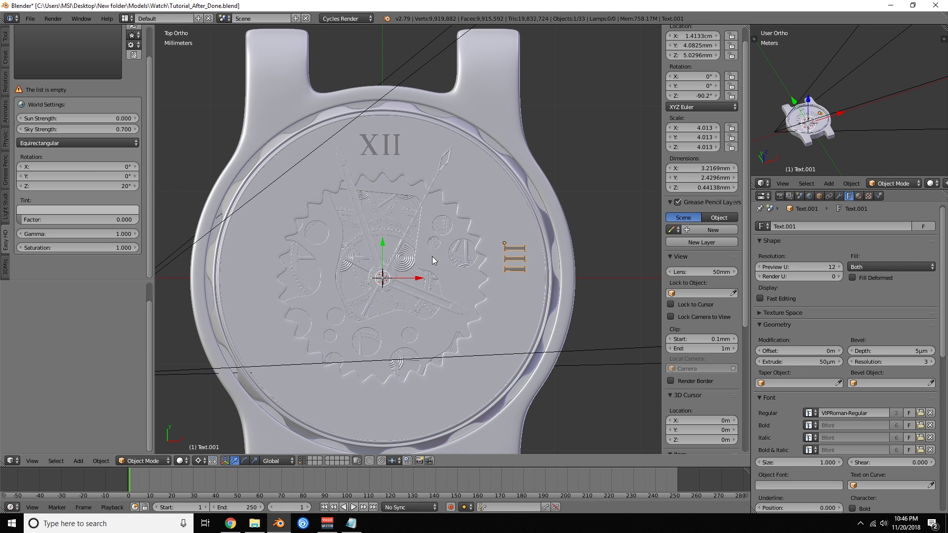
pyautogui.hotkey('shift', 'd')
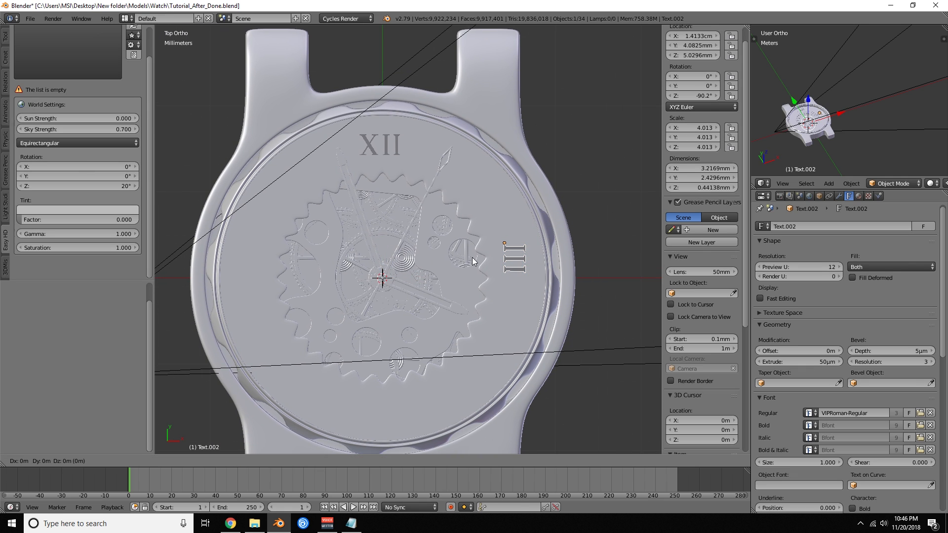
pyautogui.rightClick(473, 260)
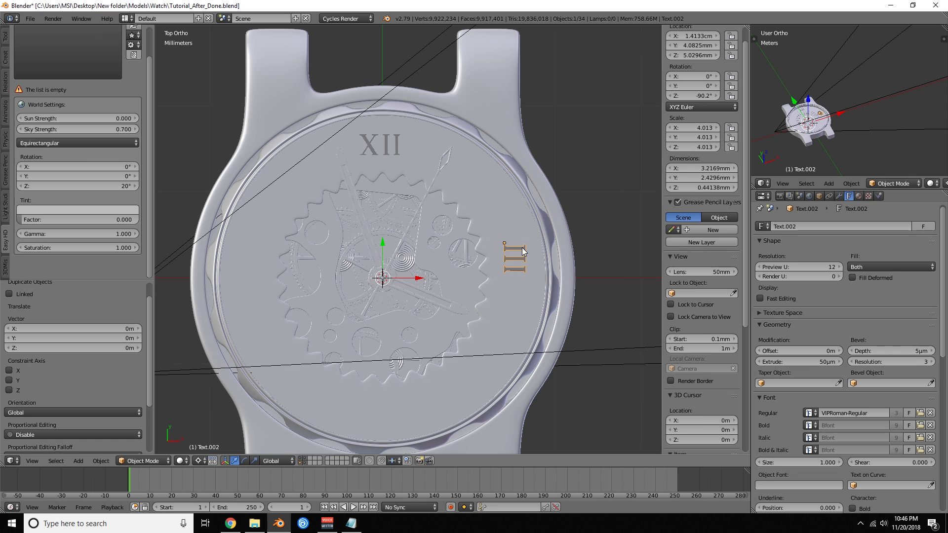
pyautogui.press('r')
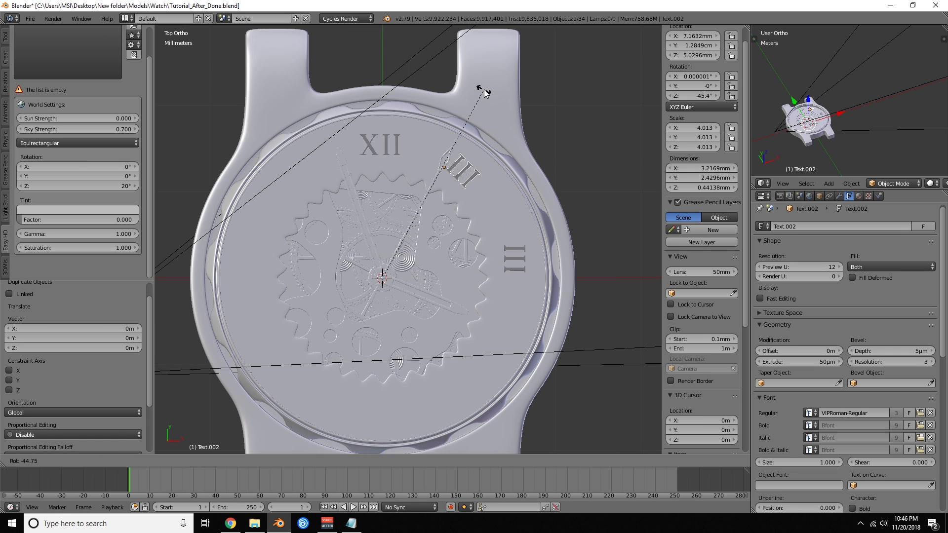
pyautogui.click(485, 93)
# - Shorten the text of the rotated III copy between twelve and three o'clock to I
pyautogui.press('Tab')
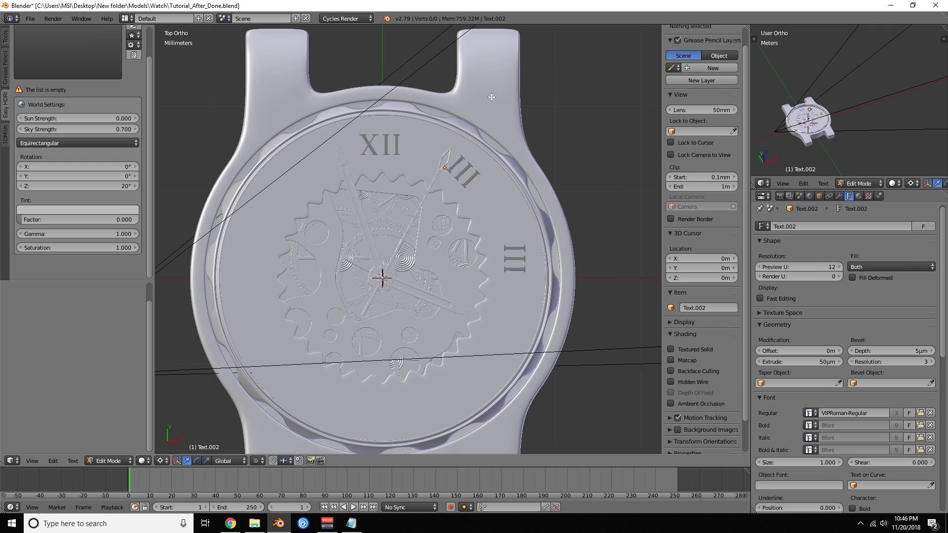
pyautogui.press('BackSpace')
pyautogui.press('BackSpace')
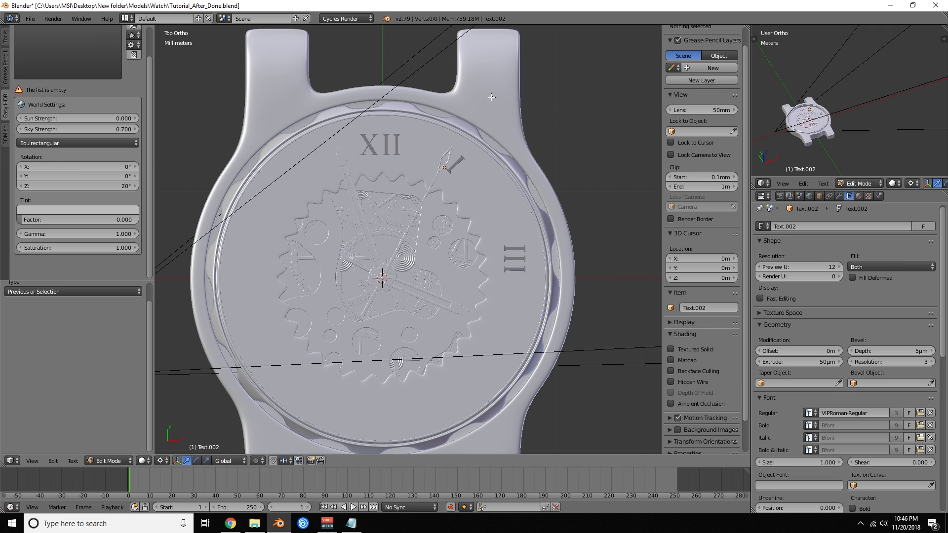
pyautogui.press('Tab')
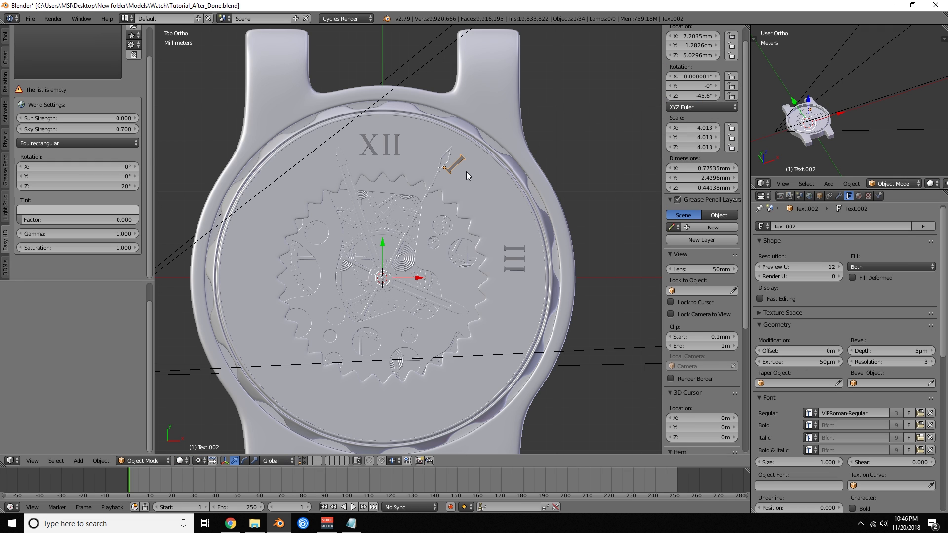
# - Duplicate the I numeral and rotate the copy about 23.3° clockwise around the dial's centre, towards the III numeral
pyautogui.hotkey('shift', 'd')
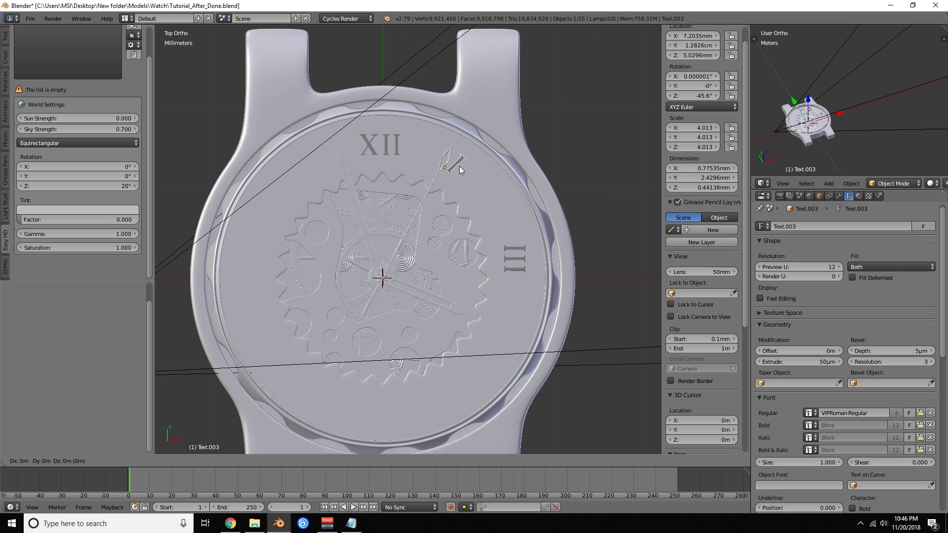
pyautogui.rightClick(460, 170)
pyautogui.press('r')
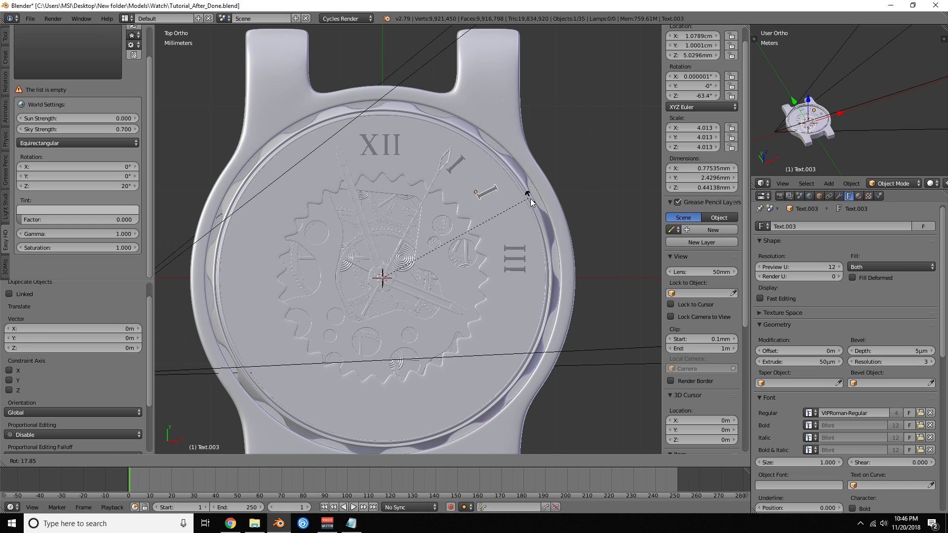
pyautogui.click(534, 212)
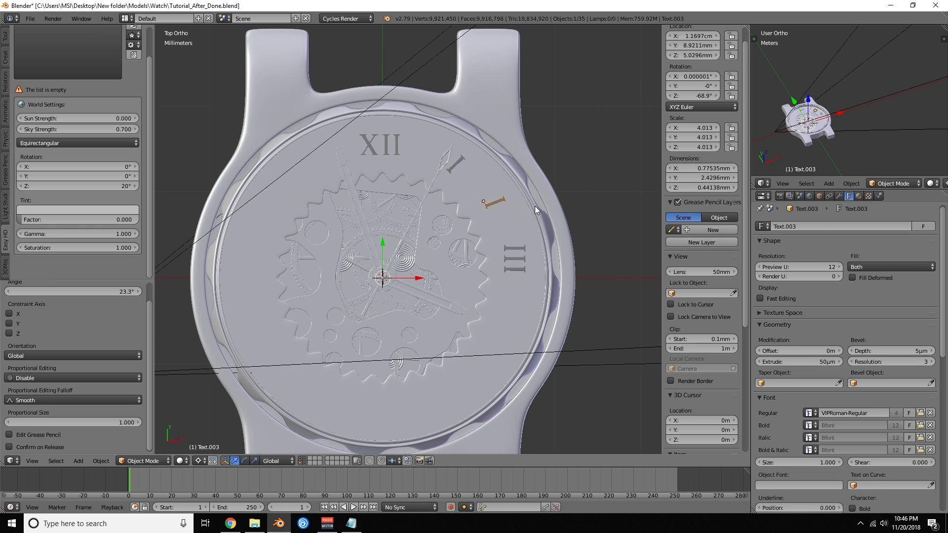
# - Replace the text of the new copy between I and III with II
pyautogui.press('Tab')
pyautogui.press('BackSpace')
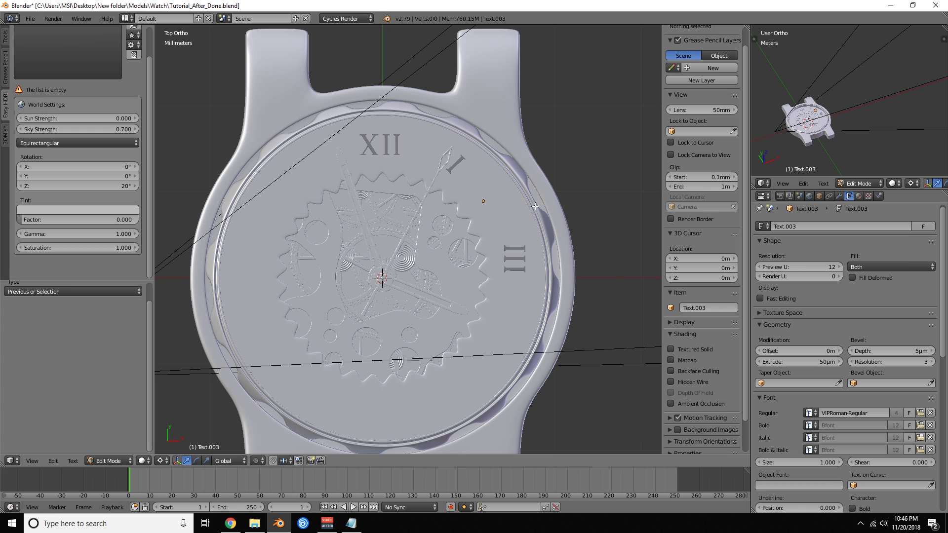
pyautogui.write('ii')
pyautogui.press('BackSpace')
pyautogui.press('BackSpace')
pyautogui.write('II')
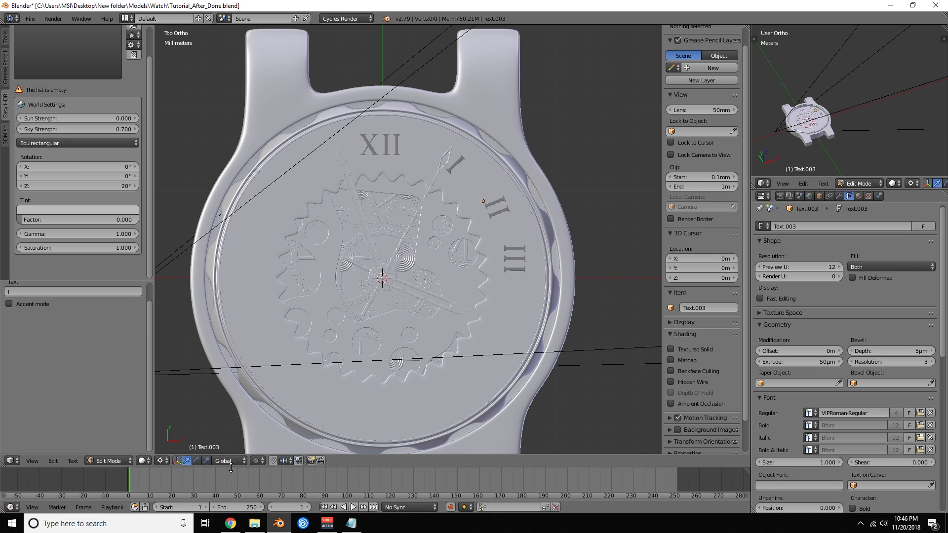
# - Change the pivot point to Bounding Box Center and rotate the II numeral in place to about -62.5°
pyautogui.click(165, 465)
pyautogui.click(183, 451)
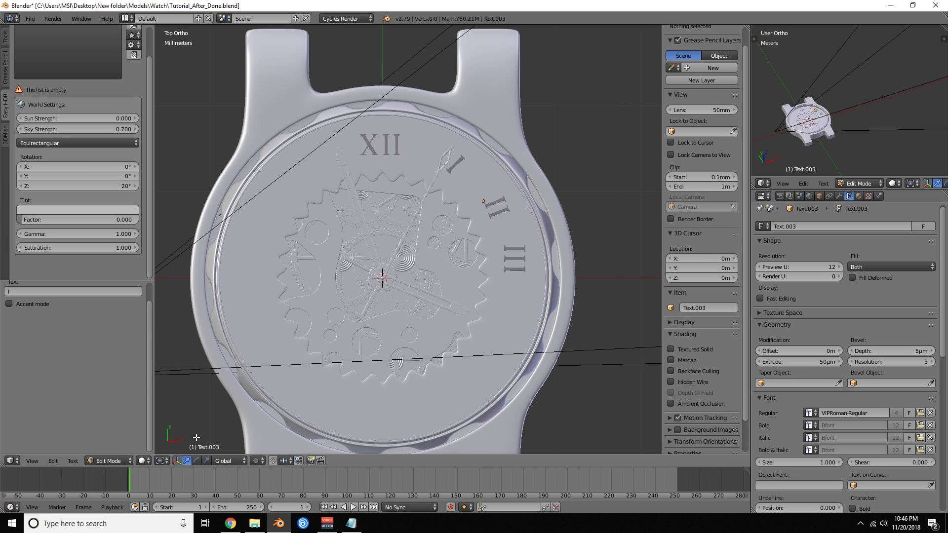
pyautogui.press('Tab')
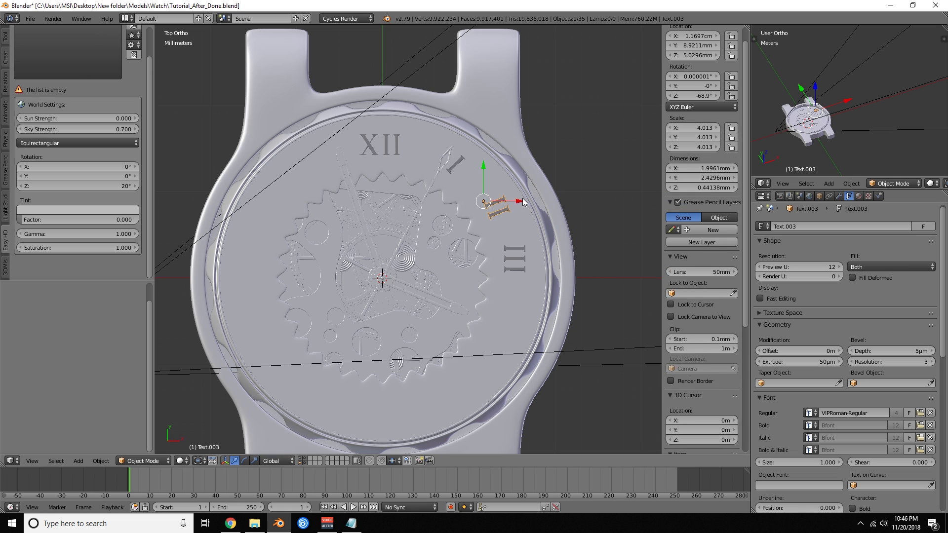
pyautogui.press('r')
pyautogui.click(520, 195)
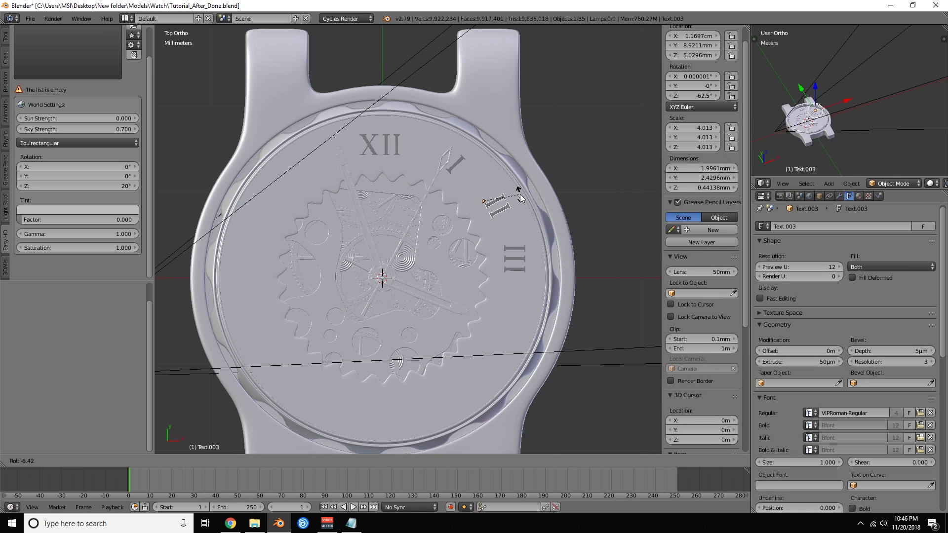
# - Rotate the I numeral in place to about -40.2° and check the numerals from the camera view
pyautogui.rightClick(463, 158)
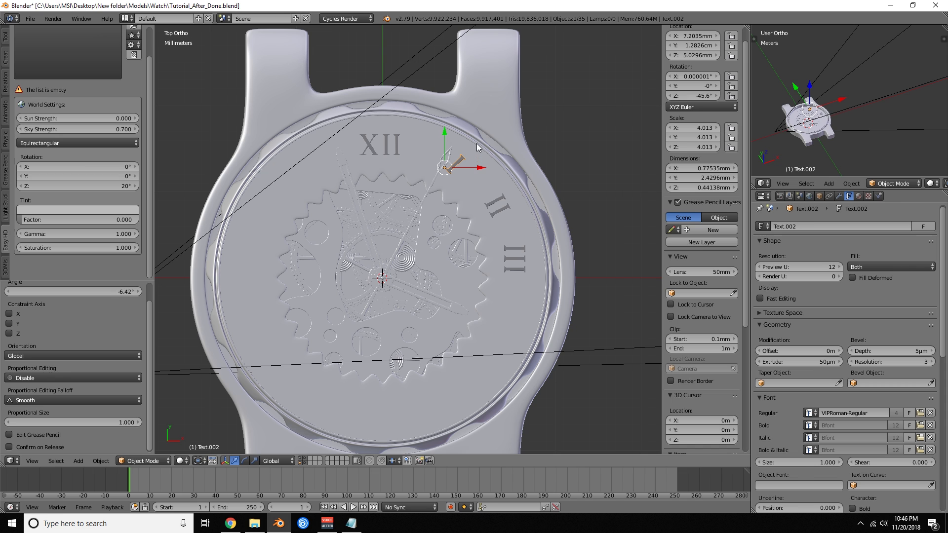
pyautogui.rightClick(478, 148)
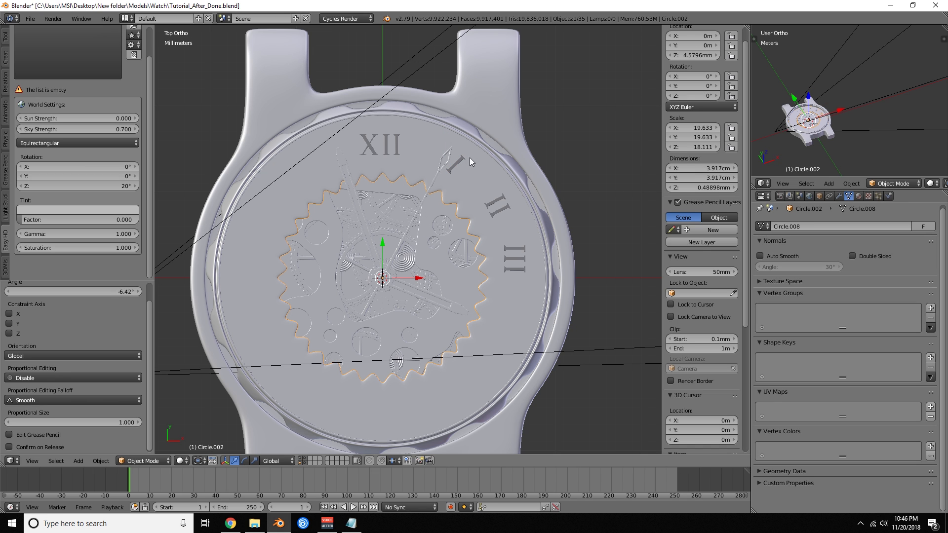
pyautogui.rightClick(479, 144)
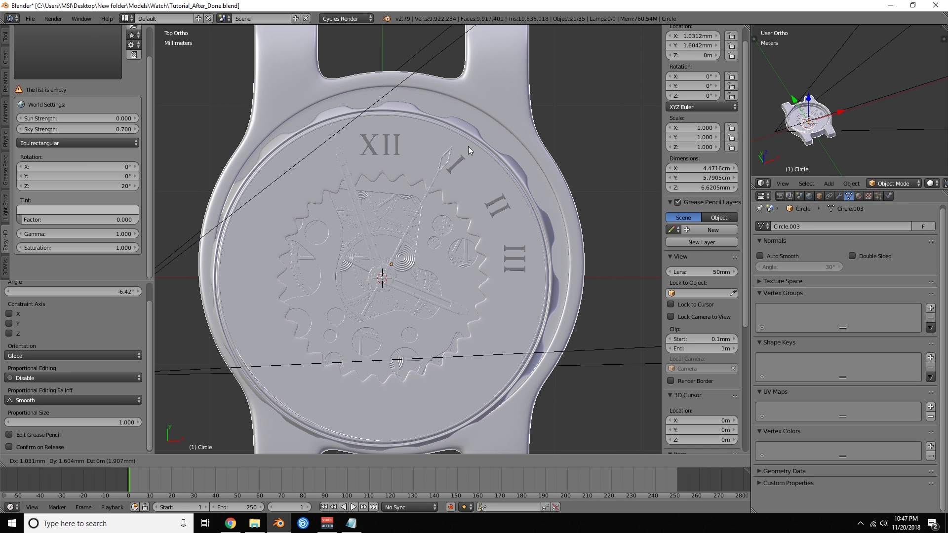
pyautogui.moveTo(458, 159); pyautogui.dragTo(473, 123, button='middle')
pyautogui.scroll(6, 473, 123)
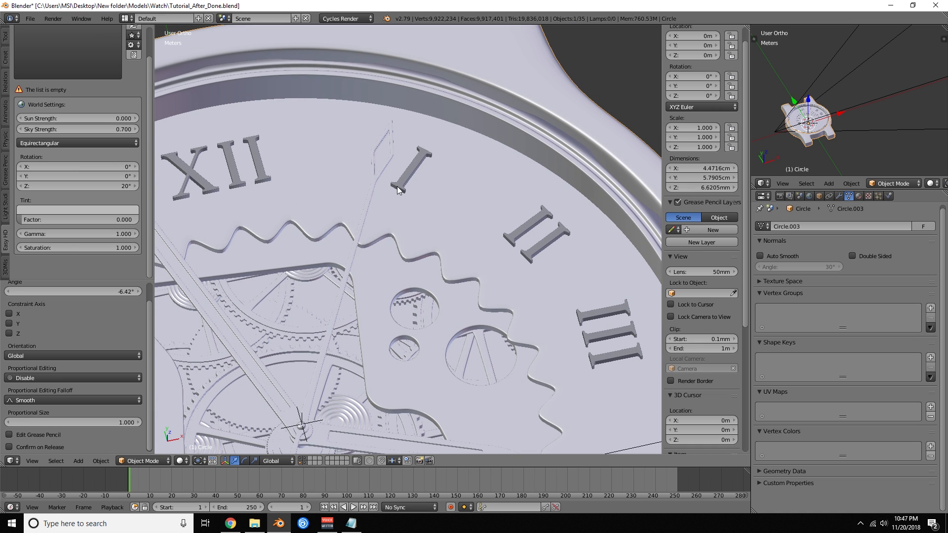
pyautogui.rightClick(401, 191)
pyautogui.press('KP_7')
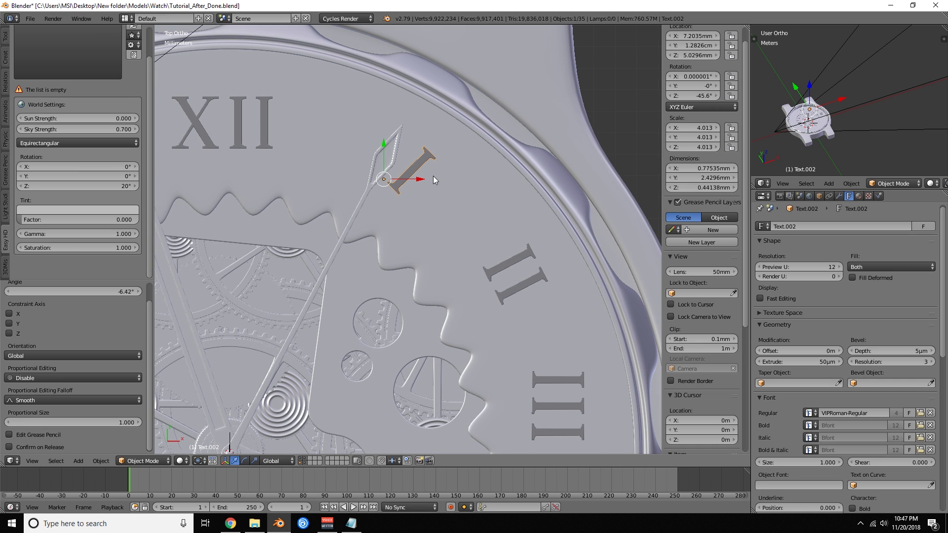
pyautogui.scroll(-3, 434, 176)
pyautogui.press('r')
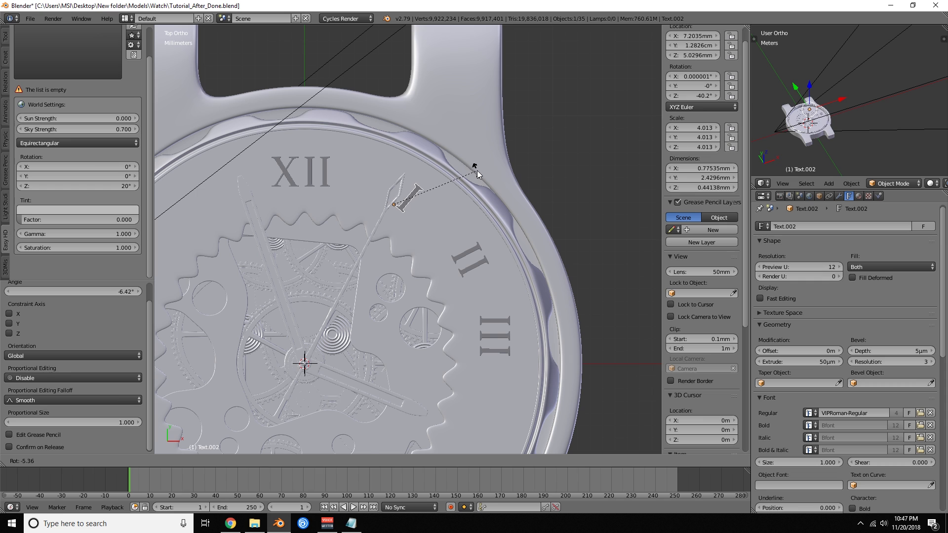
pyautogui.click(477, 171)
pyautogui.scroll(-4, 478, 178)
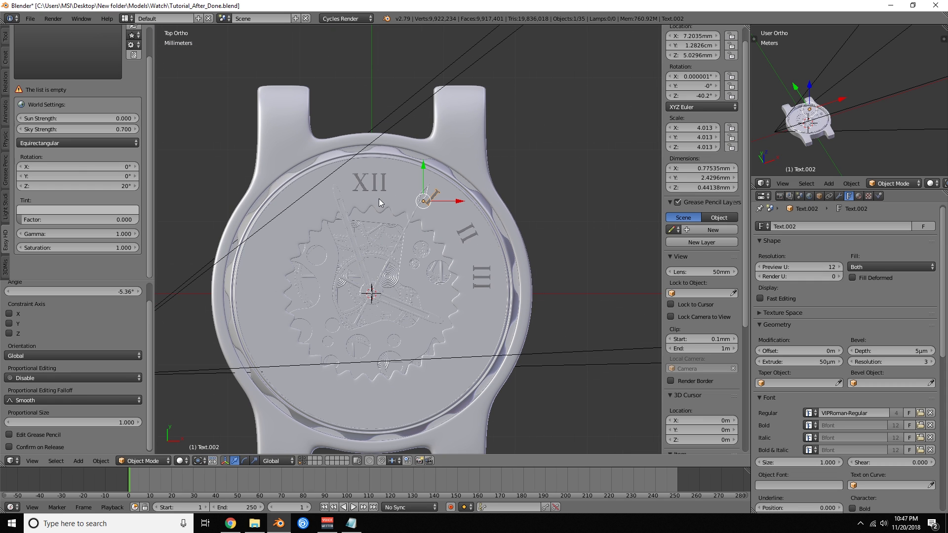
pyautogui.press('KP_0')
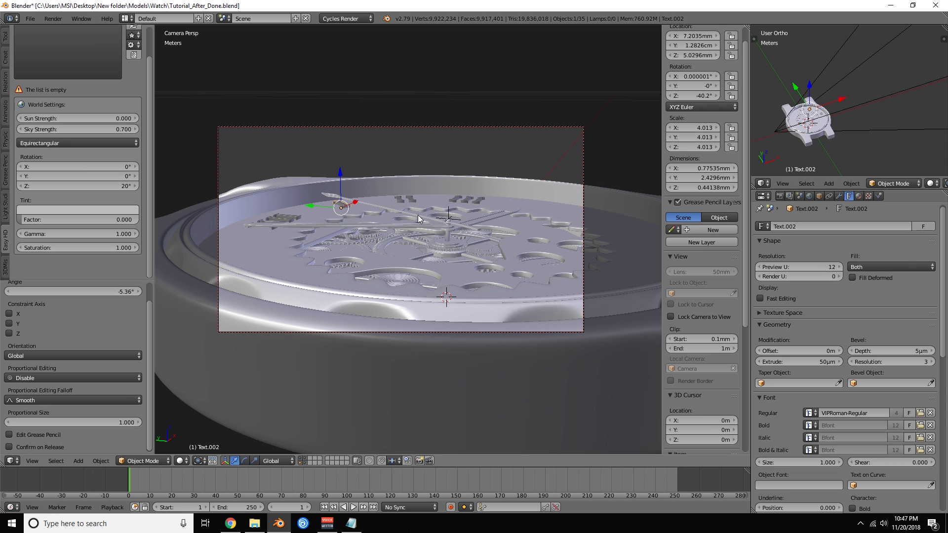
pyautogui.press('KP_7')
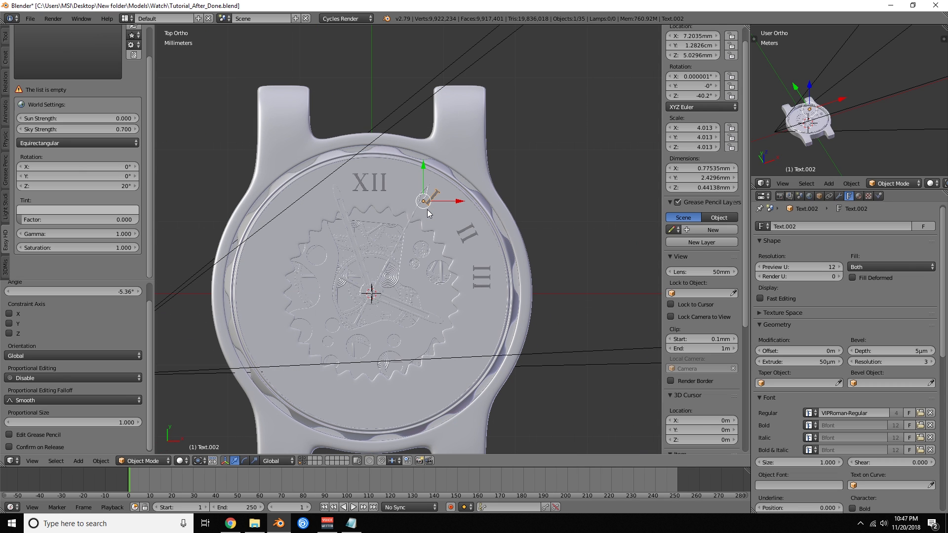
# - Duplicate the III numeral and rotate the copy about 97.4° clockwise around the 3D Cursor pivot to six o'clock
pyautogui.rightClick(481, 277)
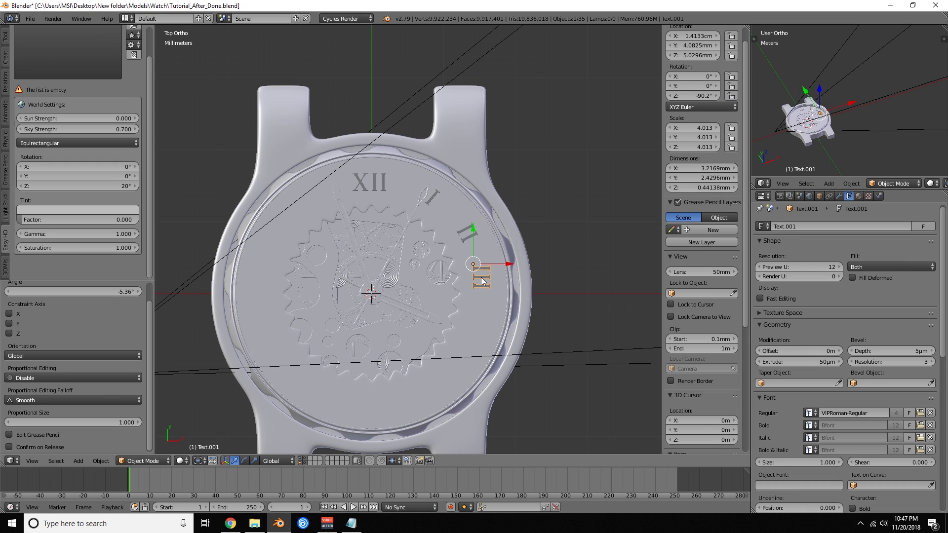
pyautogui.hotkey('shift', 'd')
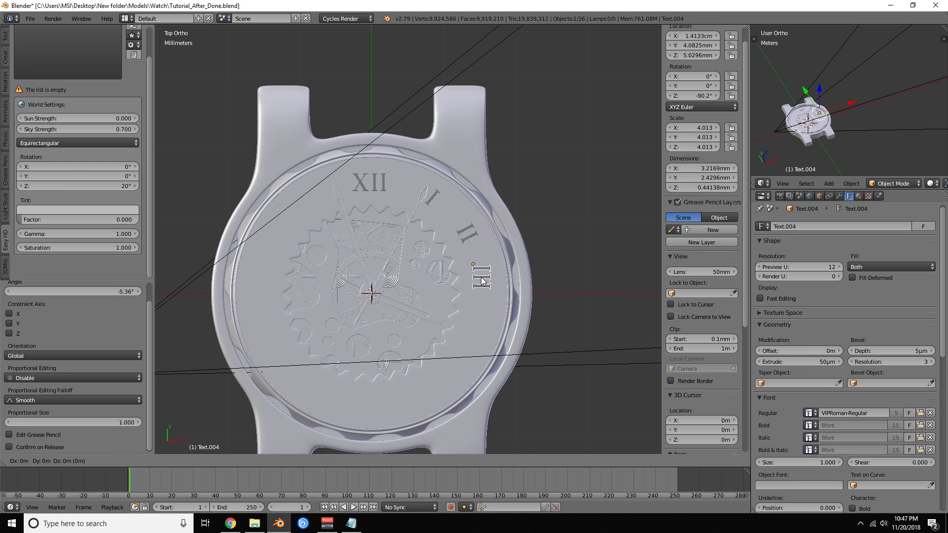
pyautogui.rightClick(482, 280)
pyautogui.press('r')
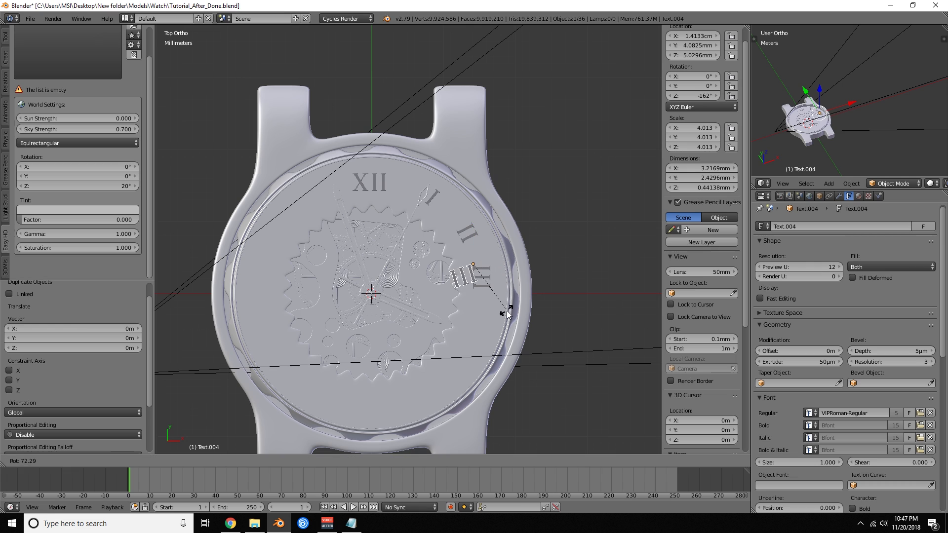
pyautogui.click(507, 312)
pyautogui.click(198, 460)
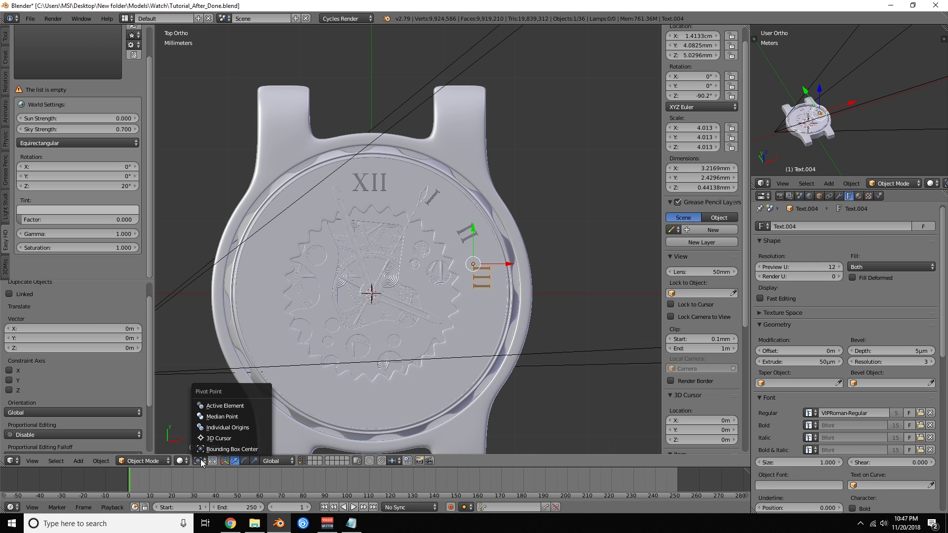
pyautogui.click(214, 440)
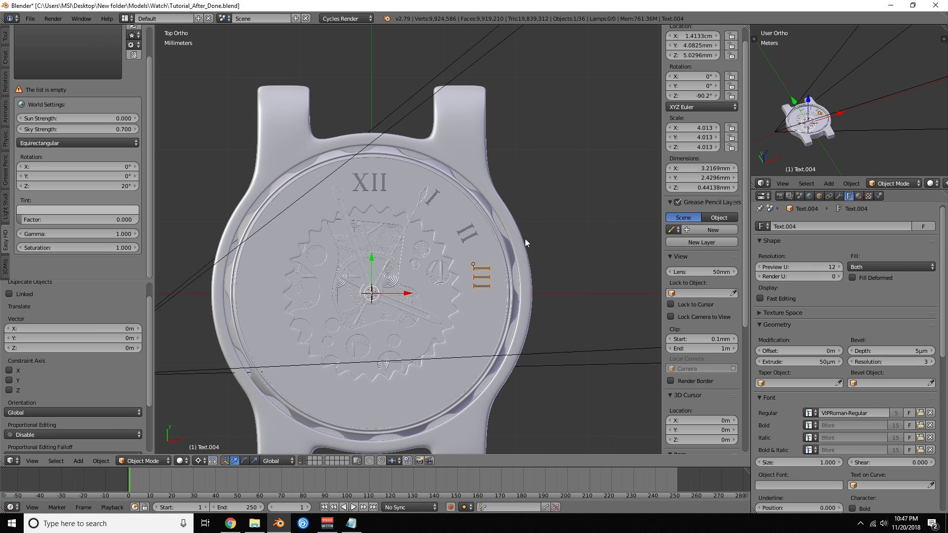
pyautogui.press('r')
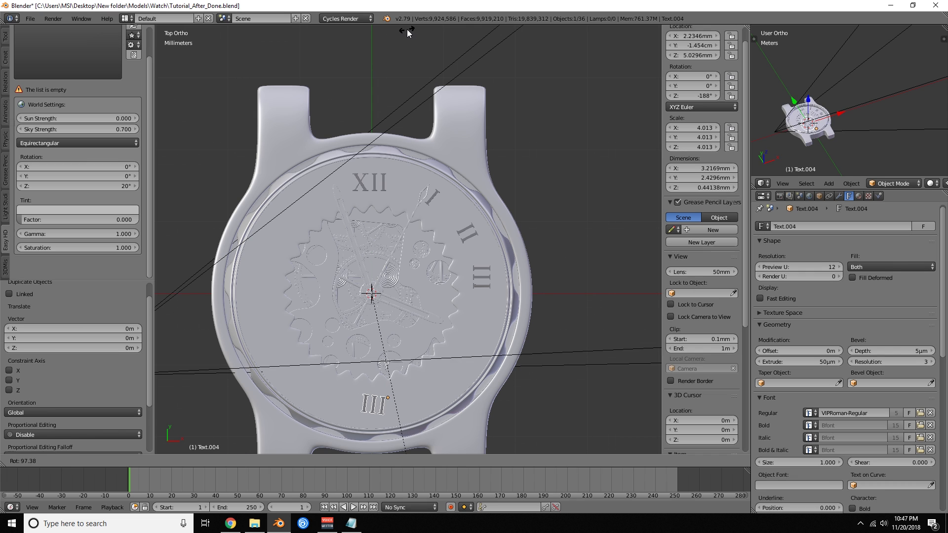
pyautogui.click(375, 188)
# - Change the pivot point to Active Element and straighten the six o'clock numeral to about -180°
pyautogui.click(203, 463)
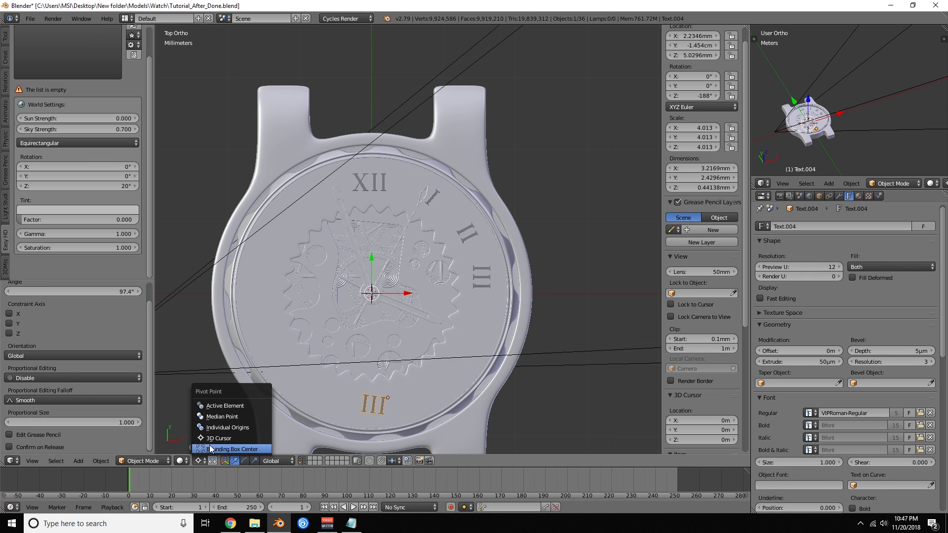
pyautogui.click(222, 406)
pyautogui.press('r')
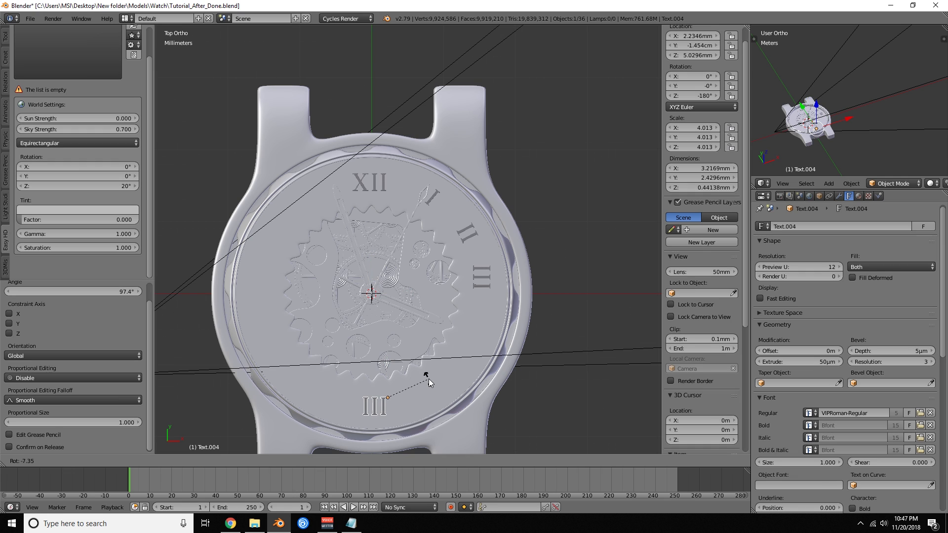
pyautogui.click(427, 378)
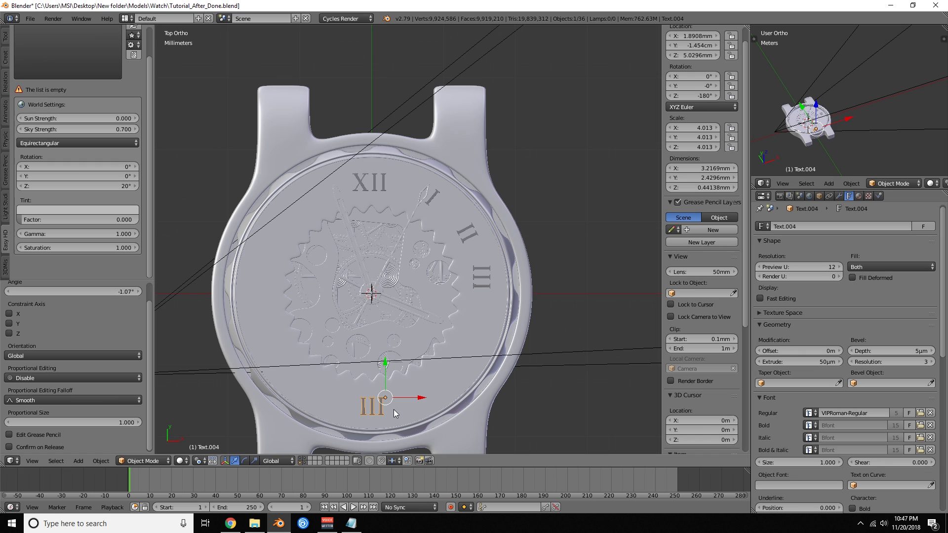
# - Replace the text of the six o'clock numeral with VI
pyautogui.press('Tab')
pyautogui.press('BackSpace')
pyautogui.press('BackSpace')
pyautogui.press('BackSpace')
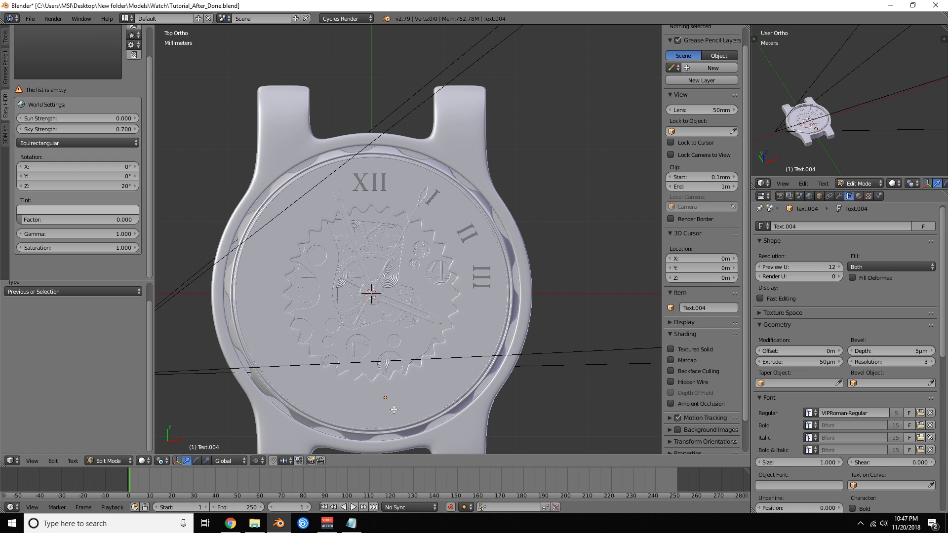
pyautogui.write('V')
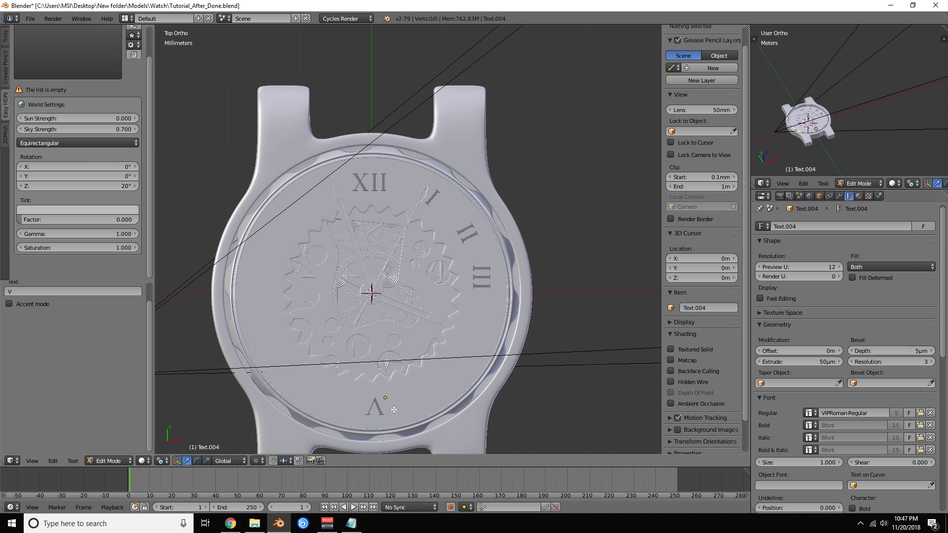
pyautogui.write('I')
pyautogui.press('Tab')
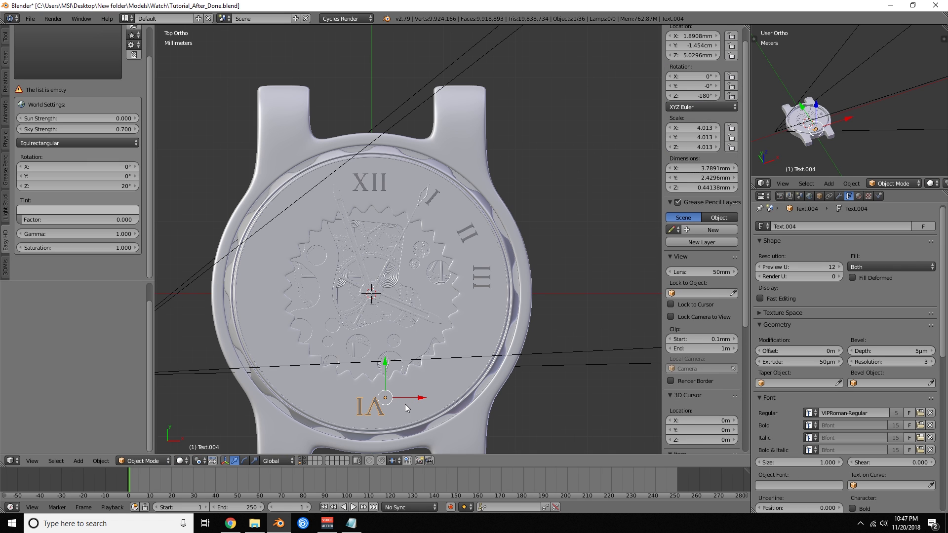
# - Move the VI numeral about 0.48 mm along X, rotate it to about -178°, and check it from the camera view
pyautogui.press('g')
pyautogui.click(411, 401)
pyautogui.press('r')
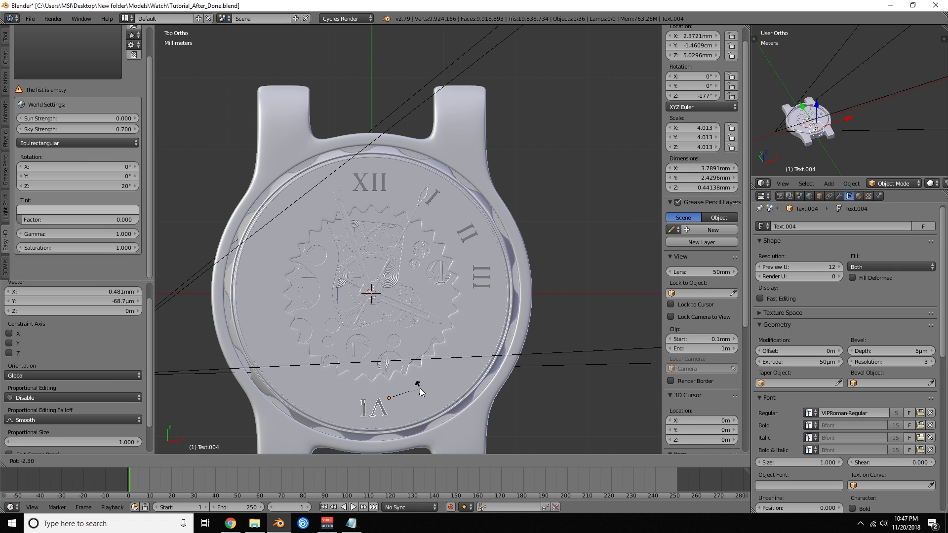
pyautogui.click(420, 388)
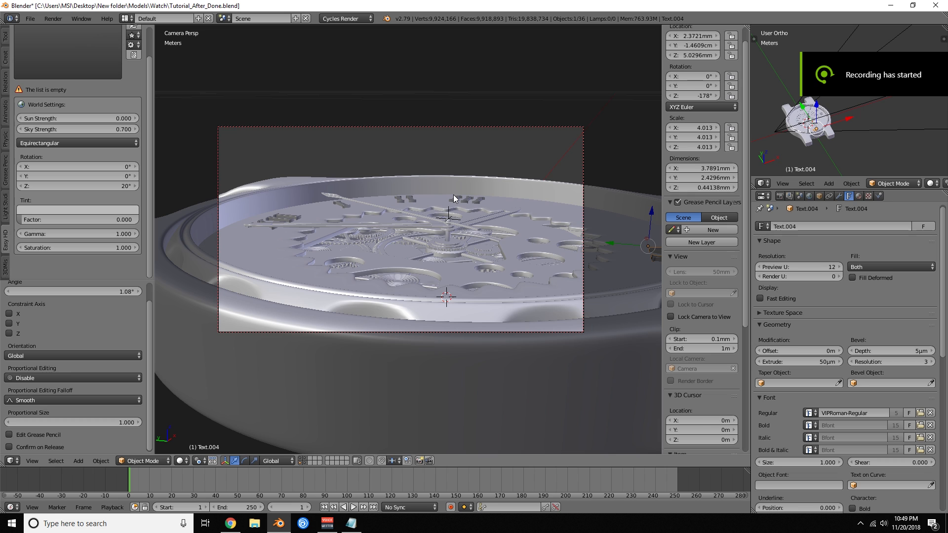
pyautogui.press('KP_7')
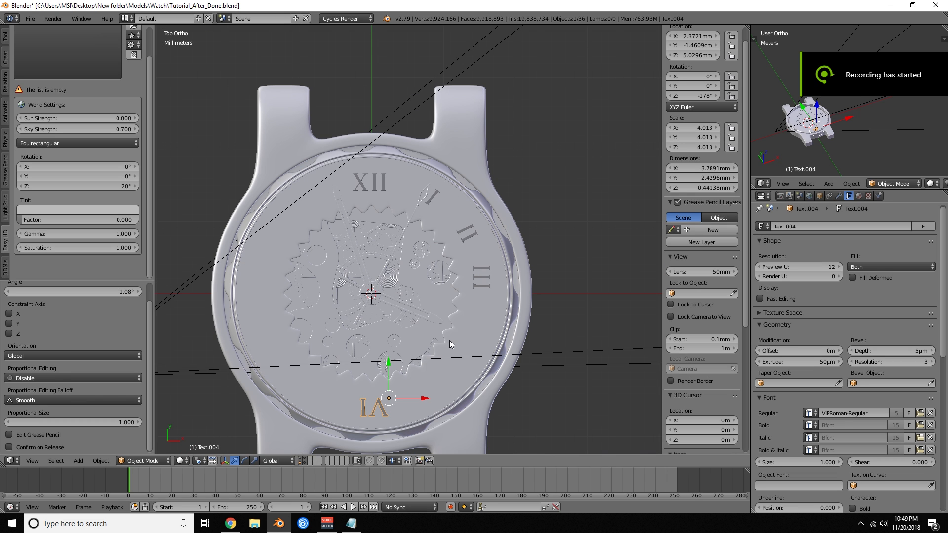
# - Set the pivot point to 3D Cursor, duplicate the VI numeral and rotate the copy counter-clockwise to the five o'clock position
pyautogui.keyDown('shift'); pyautogui.moveTo(449, 340); pyautogui.dragTo(484, 291, button='middle'); pyautogui.keyUp('shift')
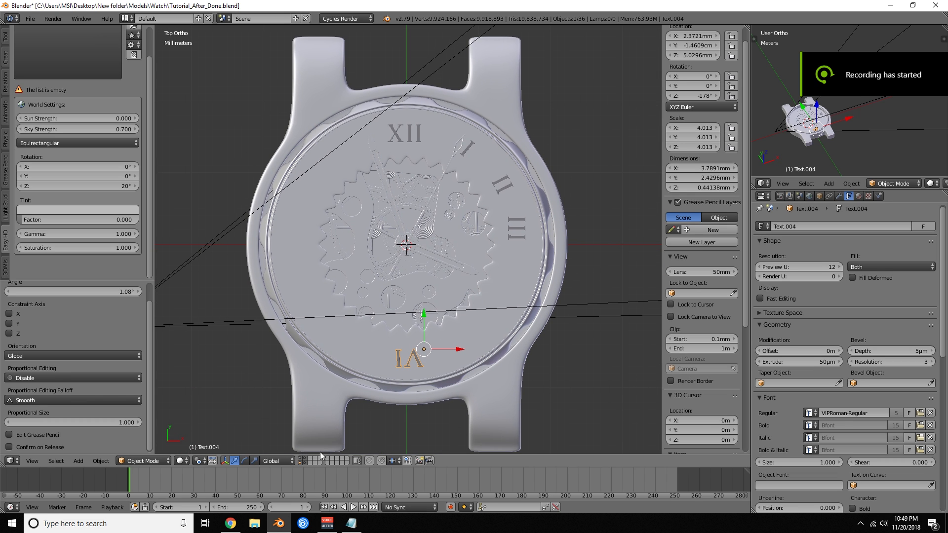
pyautogui.click(199, 461)
pyautogui.click(211, 439)
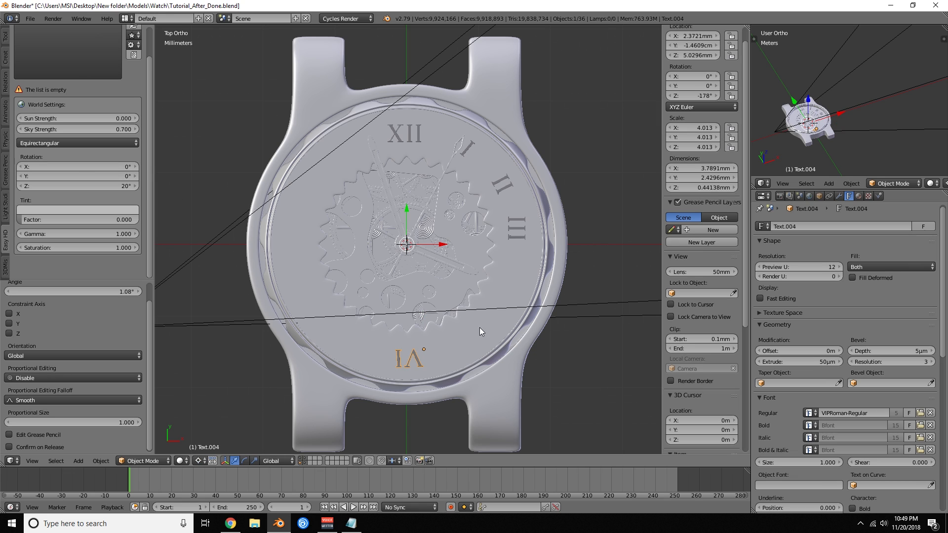
pyautogui.hotkey('shift', 'd')
pyautogui.press('r')
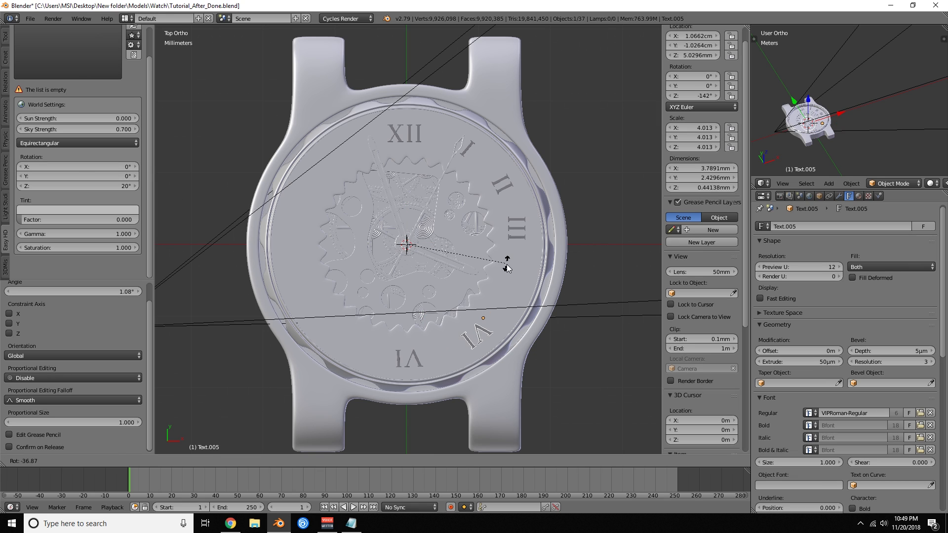
pyautogui.click(507, 269)
# - Replace the five o'clock numeral's text with V and rotate it about 5.29° clockwise around the 3D Cursor
pyautogui.press('Tab')
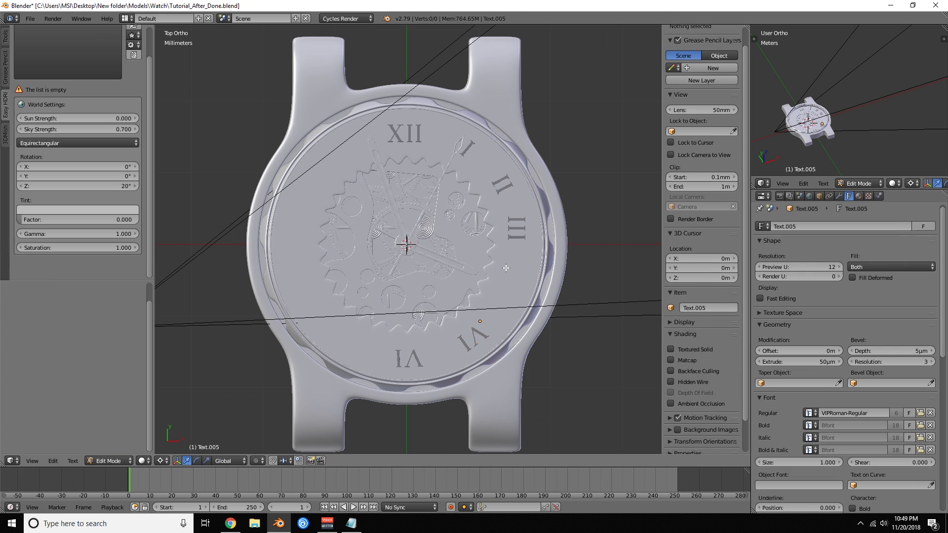
pyautogui.press('BackSpace')
pyautogui.press('BackSpace')
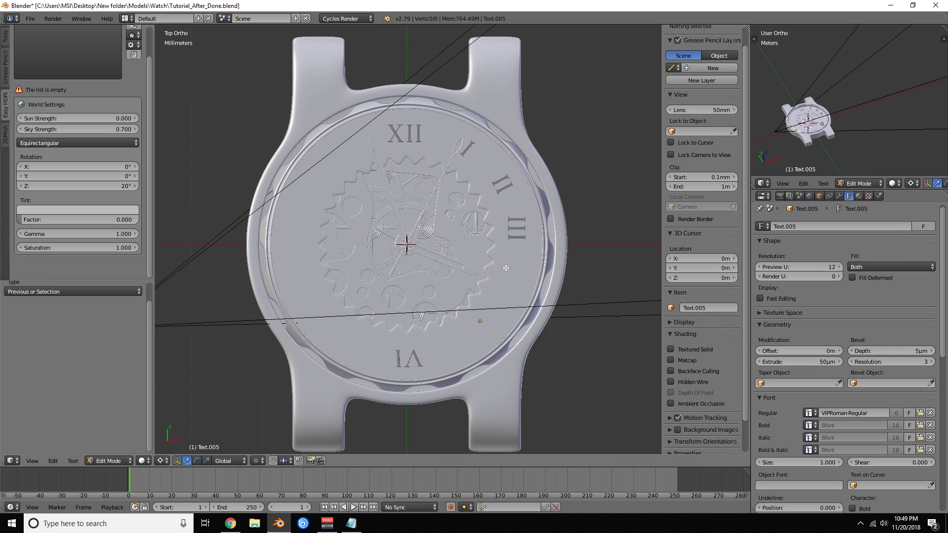
pyautogui.write('V')
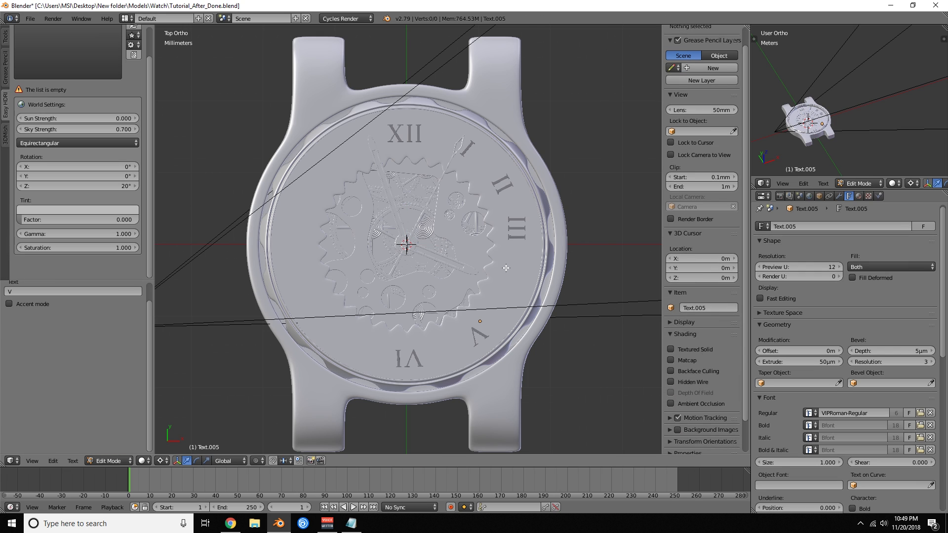
pyautogui.press('Tab')
pyautogui.press('r')
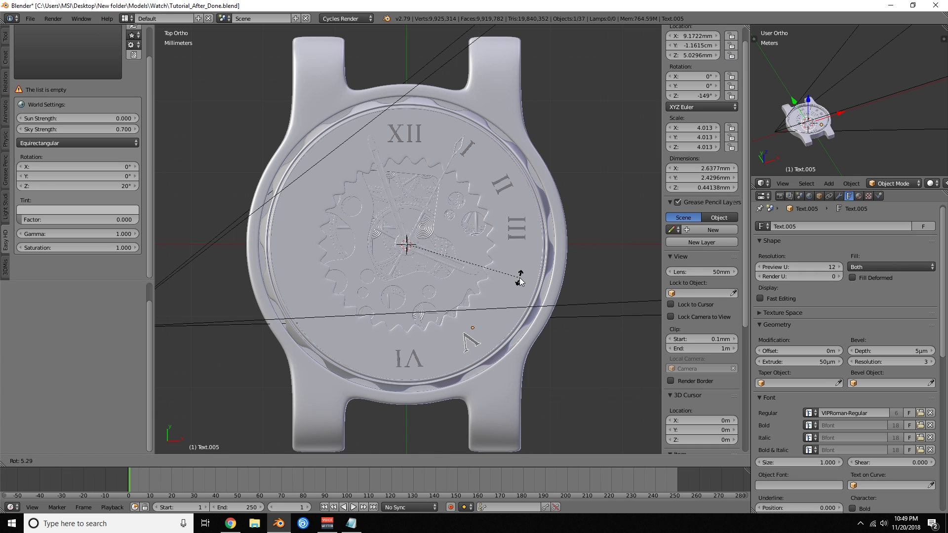
pyautogui.click(522, 274)
# - Duplicate the V numeral and rotate the copy counter-clockwise around the 3D Cursor to the four o'clock position
pyautogui.hotkey('shift', 'd')
pyautogui.press('r')
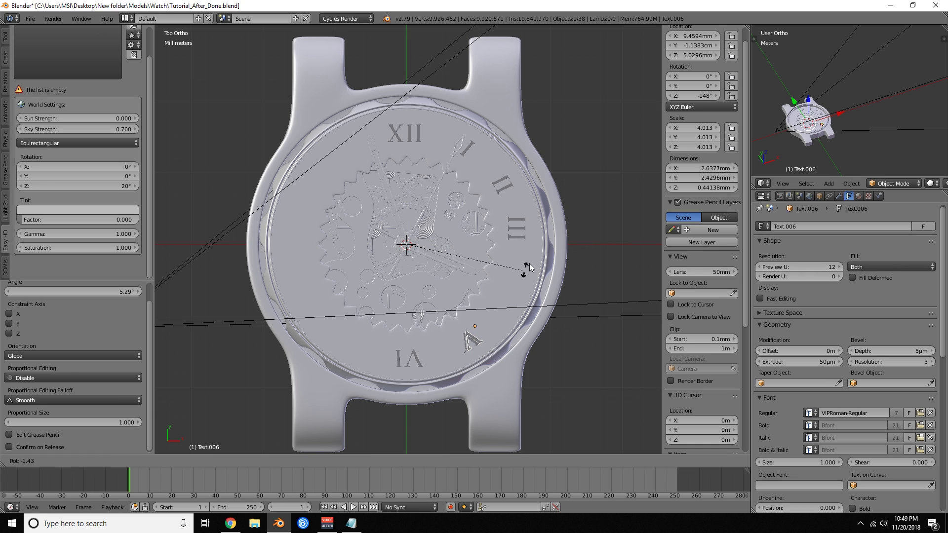
pyautogui.click(530, 212)
# - Replace the text of the four o'clock numeral with IV
pyautogui.press('Tab')
pyautogui.press('BackSpace')
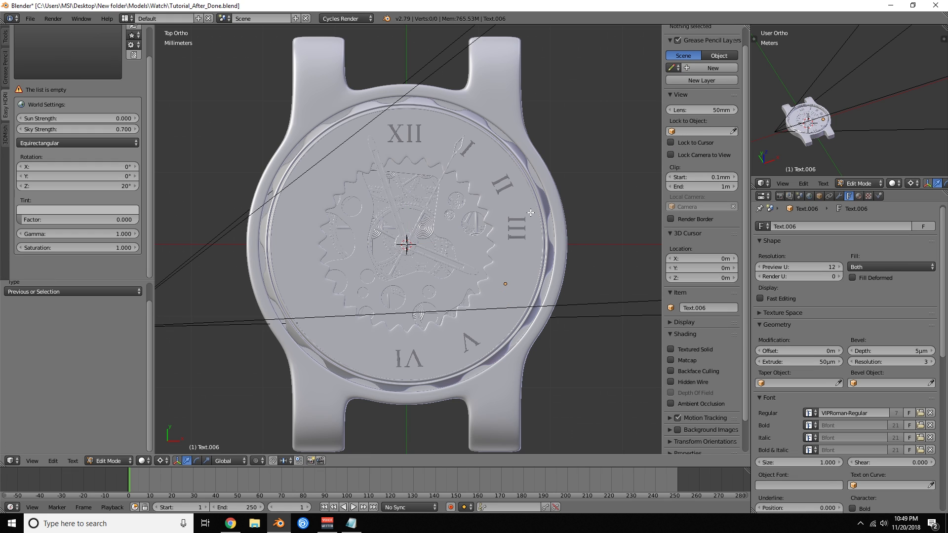
pyautogui.write('IIII')
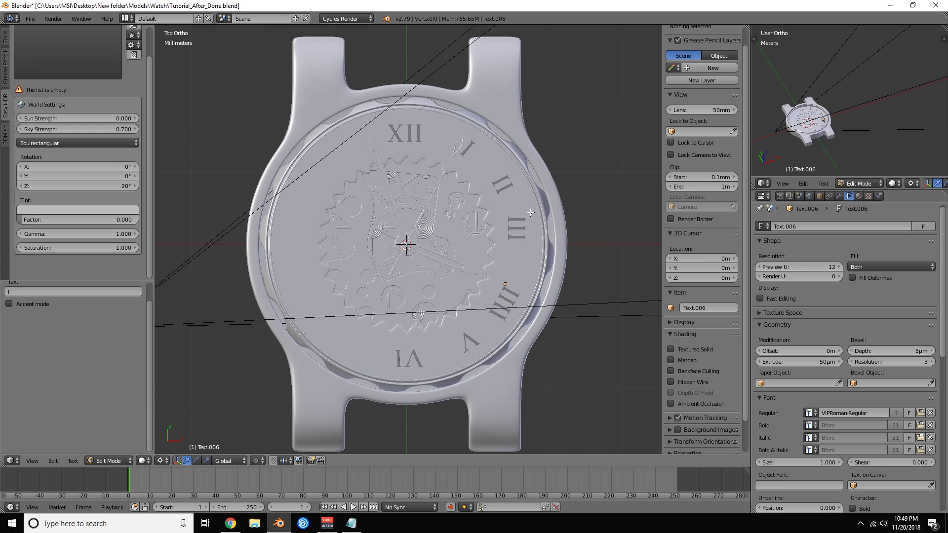
pyautogui.press('BackSpace')
pyautogui.press('BackSpace')
pyautogui.press('BackSpace')
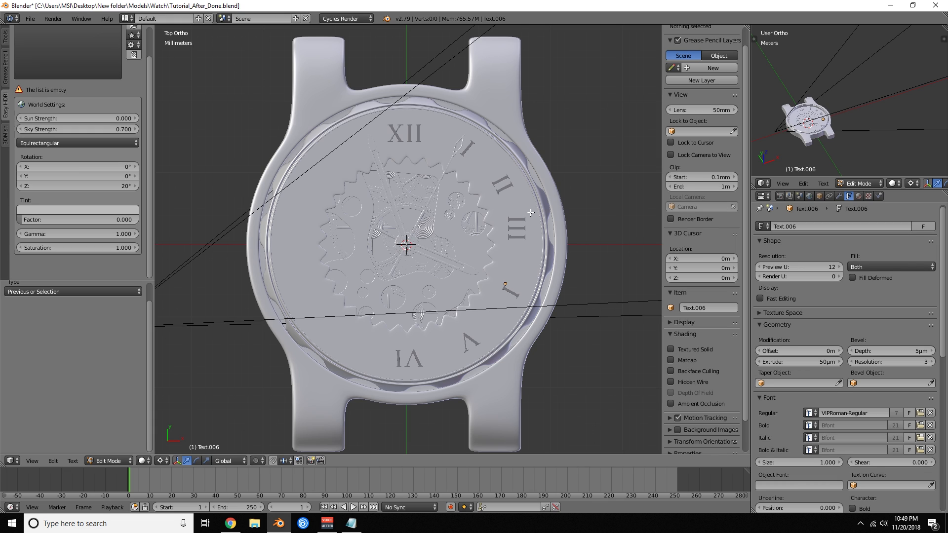
pyautogui.write('V')
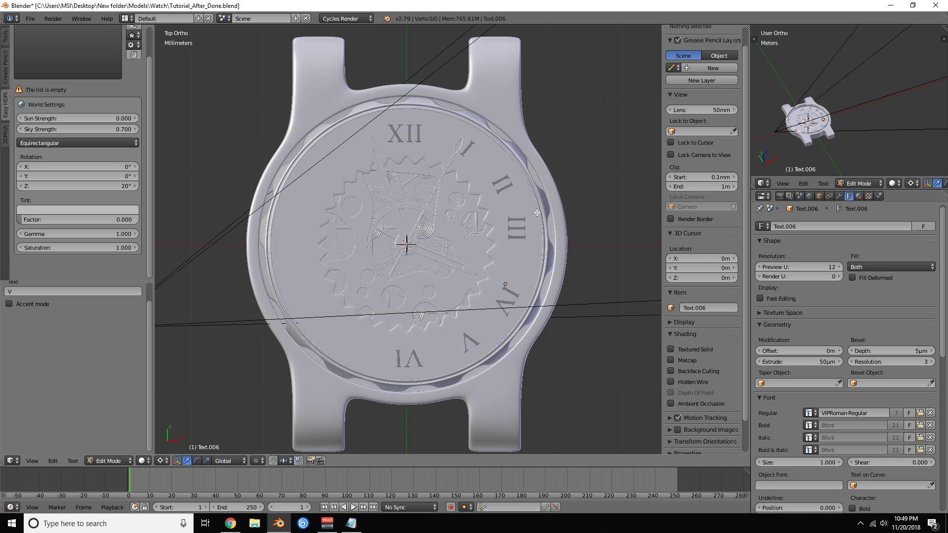
pyautogui.press('Tab')
# - Rotate the IV numeral about 1.78° and the V numeral about 0.94° counter-clockwise around the 3D Cursor
pyautogui.press('r')
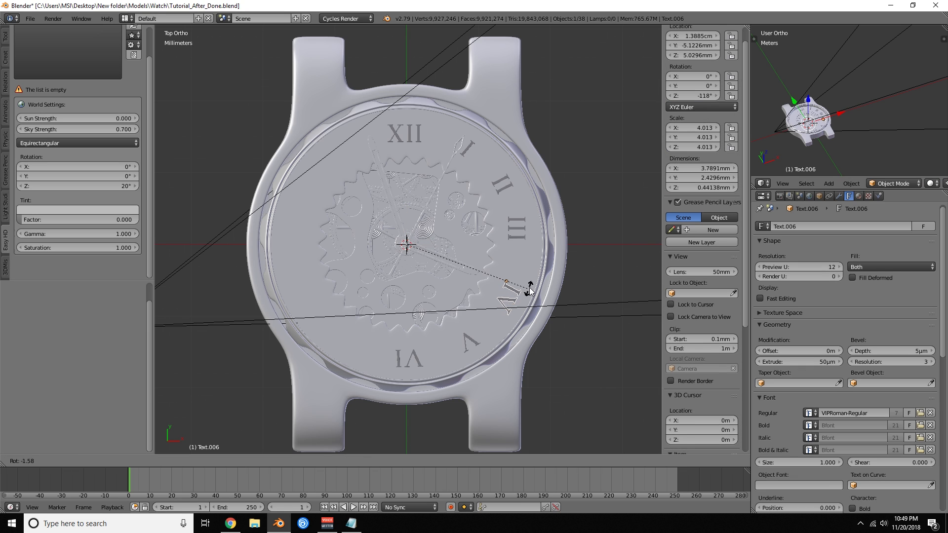
pyautogui.click(532, 292)
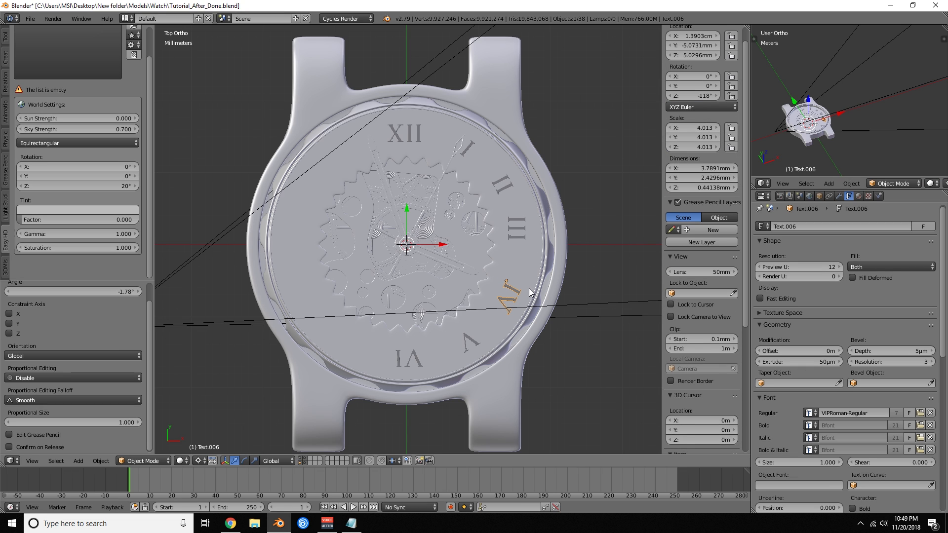
pyautogui.rightClick(481, 340)
pyautogui.press('r')
pyautogui.click(478, 340)
# - Change the pivot point to Active Element and rotate the V numeral in place about 1.9° counter-clockwise
pyautogui.click(199, 461)
pyautogui.click(220, 407)
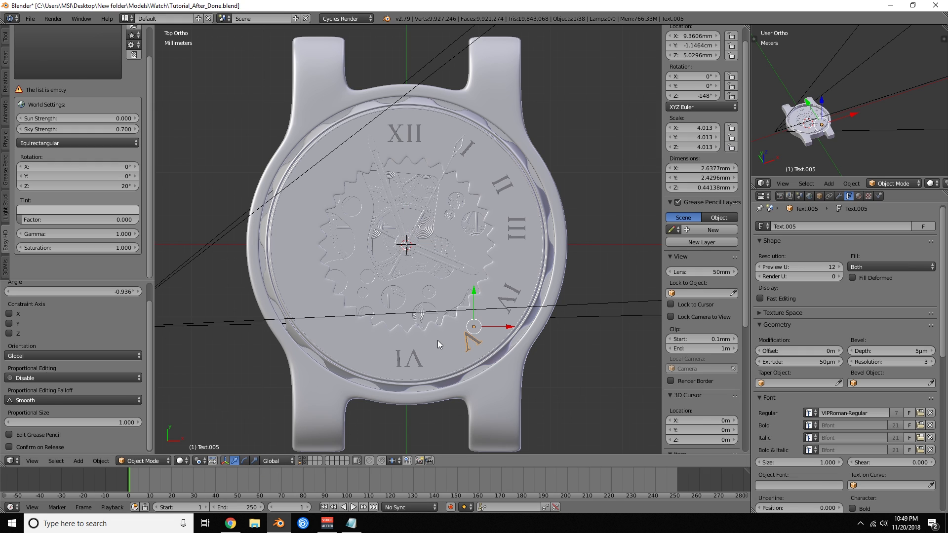
pyautogui.press('r')
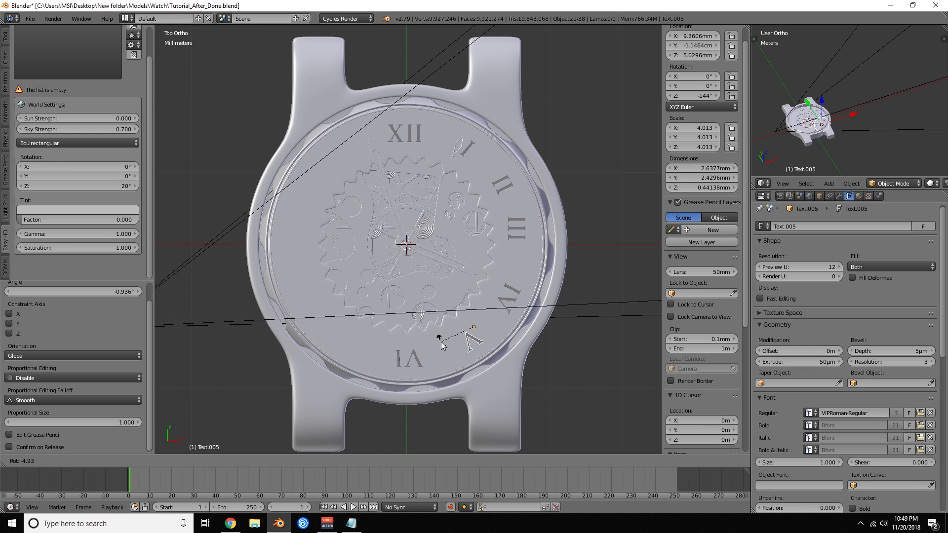
pyautogui.click(433, 351)
# - Straighten the VI numeral by rotating it in place about 2.2° clockwise to -181°
pyautogui.rightClick(402, 362)
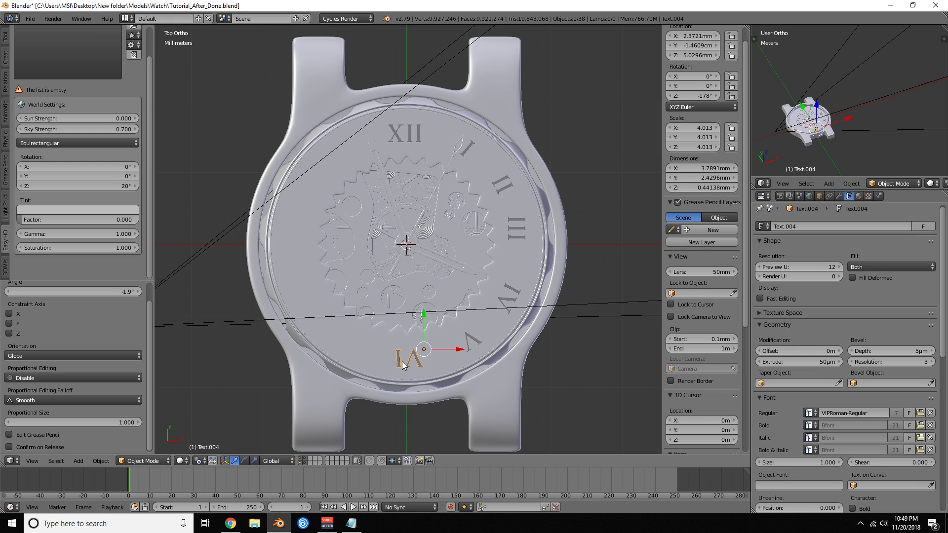
pyautogui.press('r')
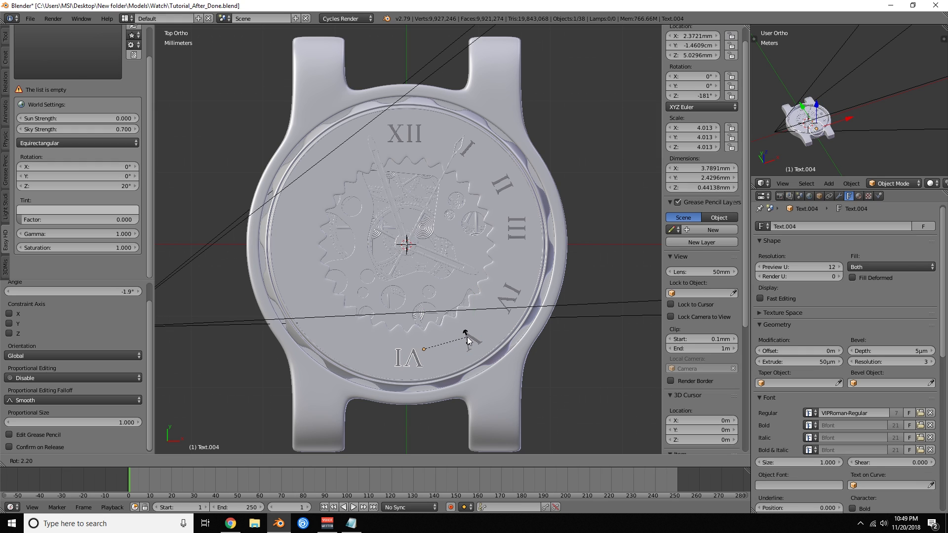
pyautogui.click(467, 339)
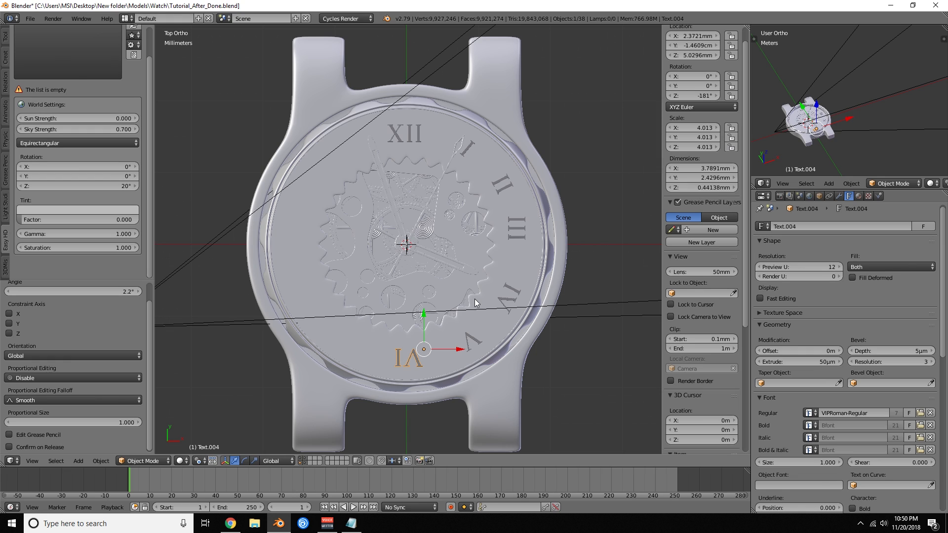
# - Duplicate the VI numeral, set the pivot point to 3D Cursor and rotate the copy about 31.2° clockwise to seven o'clock
pyautogui.hotkey('shift', 'd')
pyautogui.rightClick(477, 327)
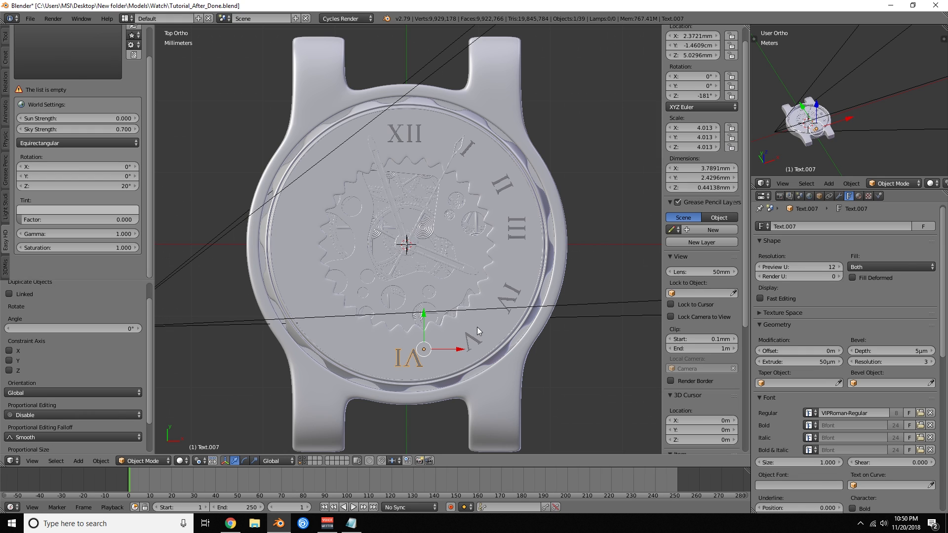
pyautogui.click(198, 461)
pyautogui.click(217, 437)
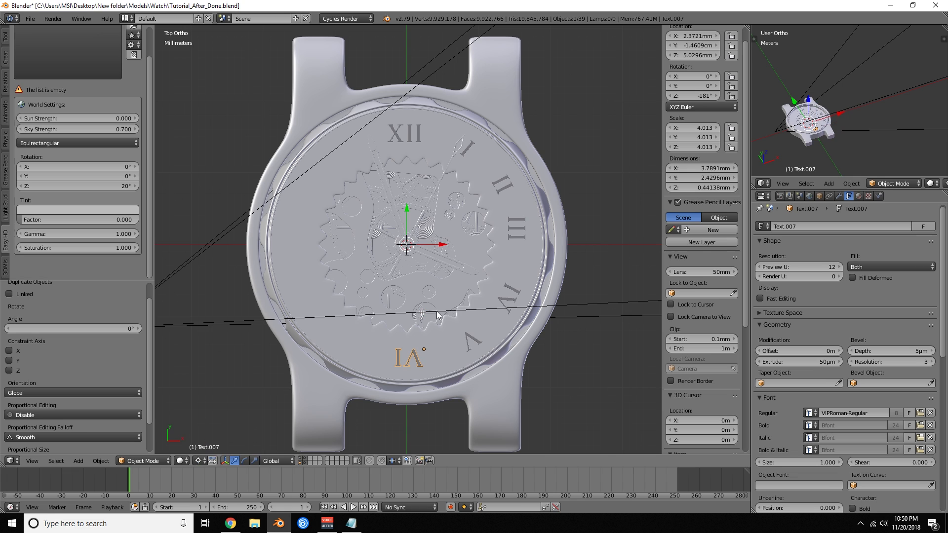
pyautogui.press('r')
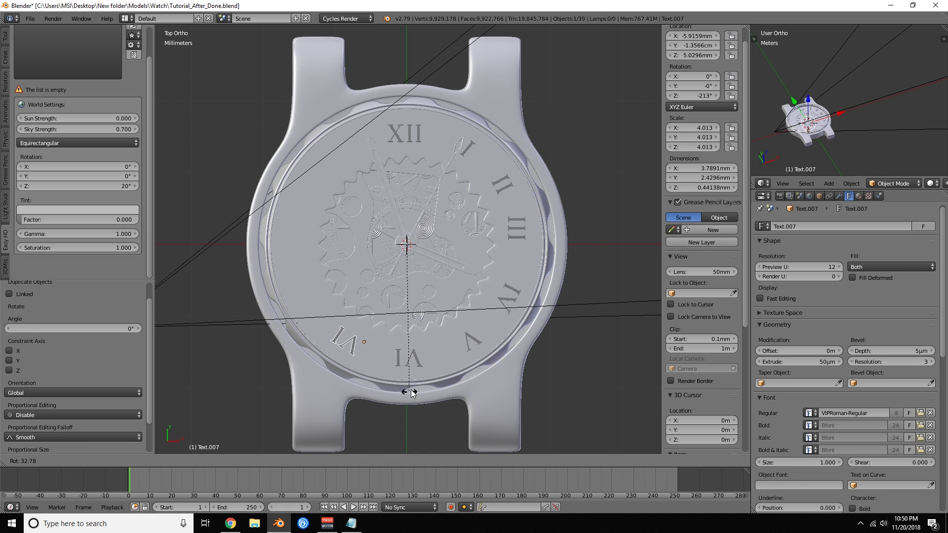
pyautogui.click(414, 390)
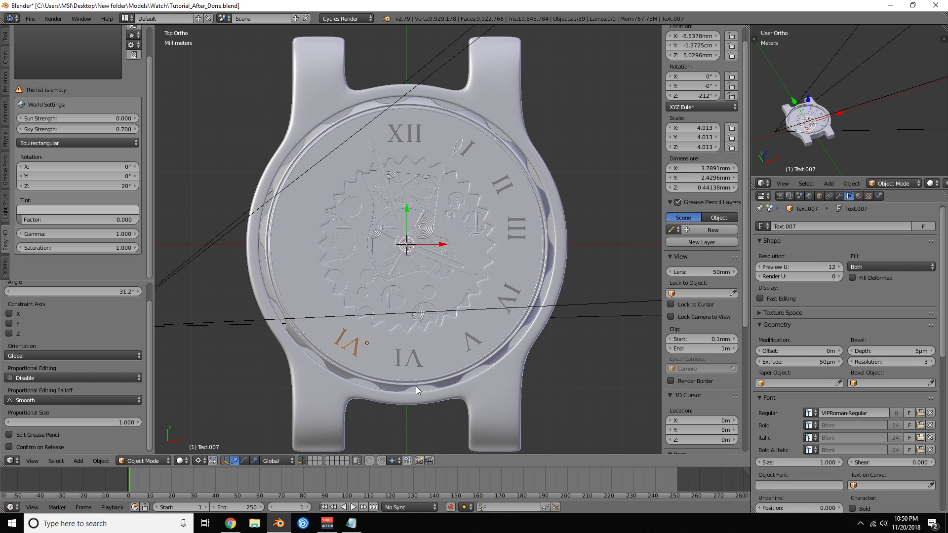
# - Change the text of the seven o'clock numeral to VII
pyautogui.press('Tab')
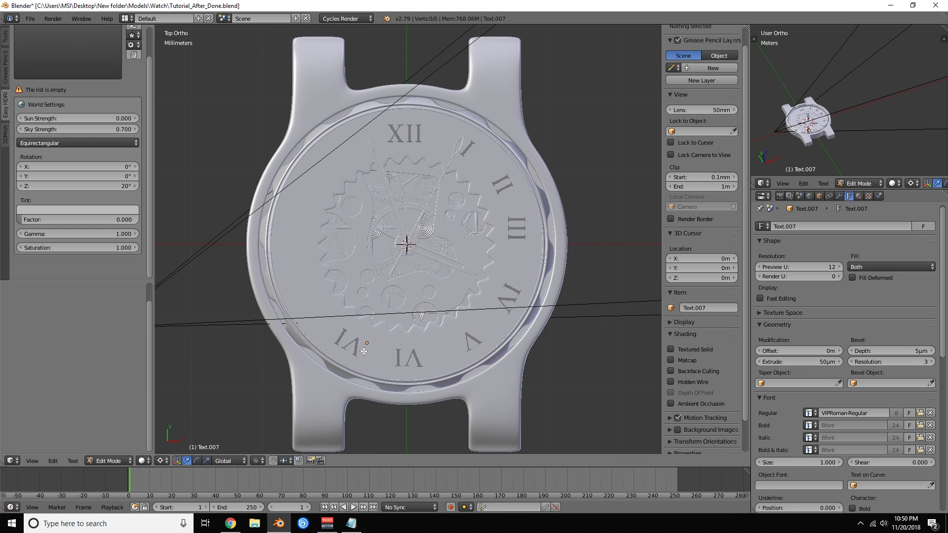
pyautogui.write('I')
pyautogui.press('Tab')
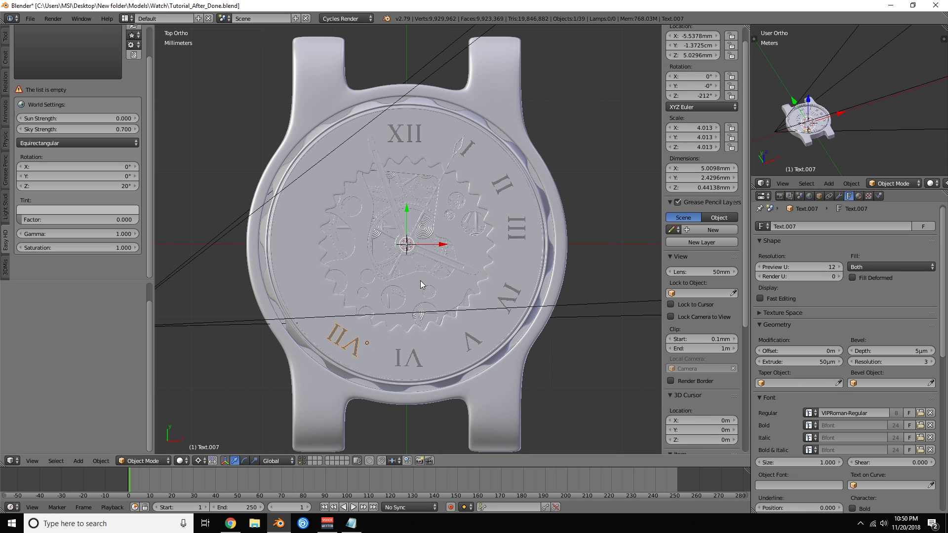
# - Duplicate the VII numeral, rotate the copy about 28° clockwise to eight o'clock and change its text to VIII
pyautogui.hotkey('shift', 'd')
pyautogui.press('r')
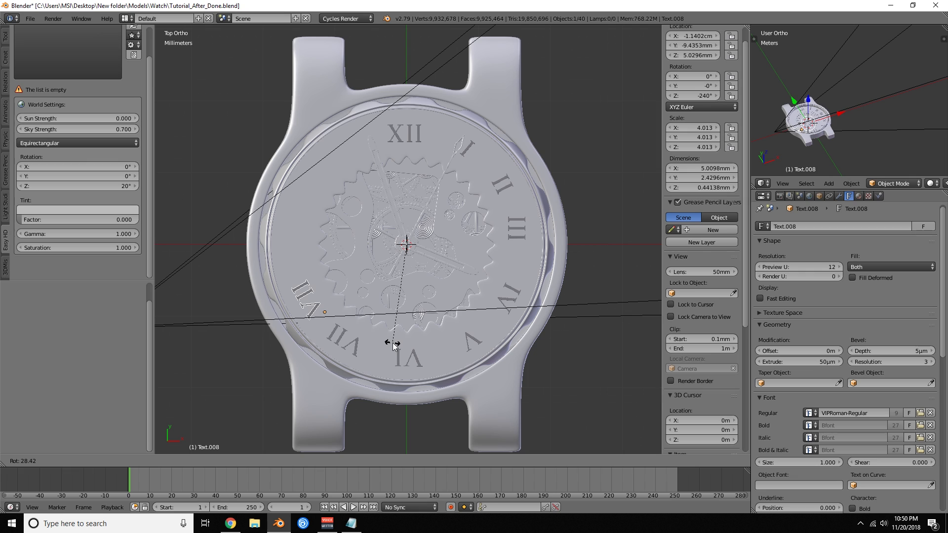
pyautogui.click(393, 342)
pyautogui.press('Tab')
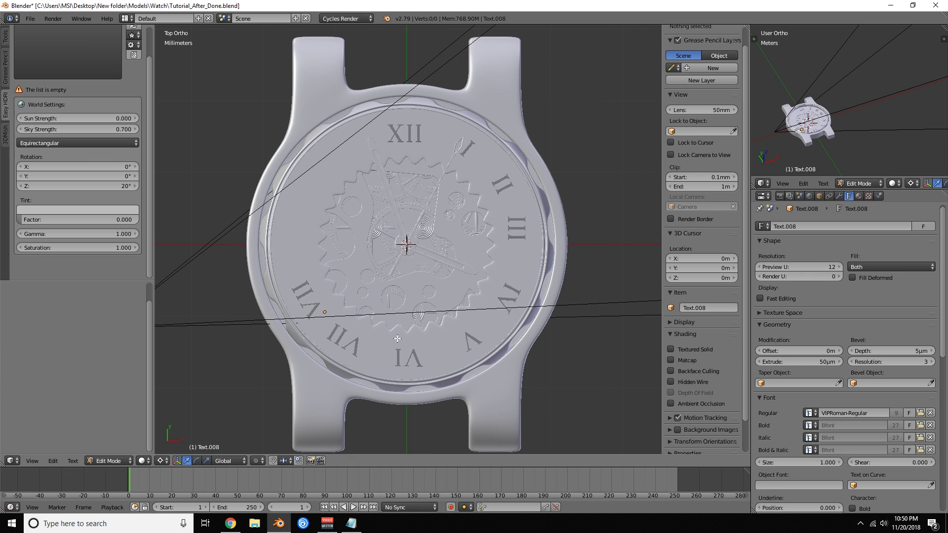
pyautogui.write('I')
pyautogui.press('Tab')
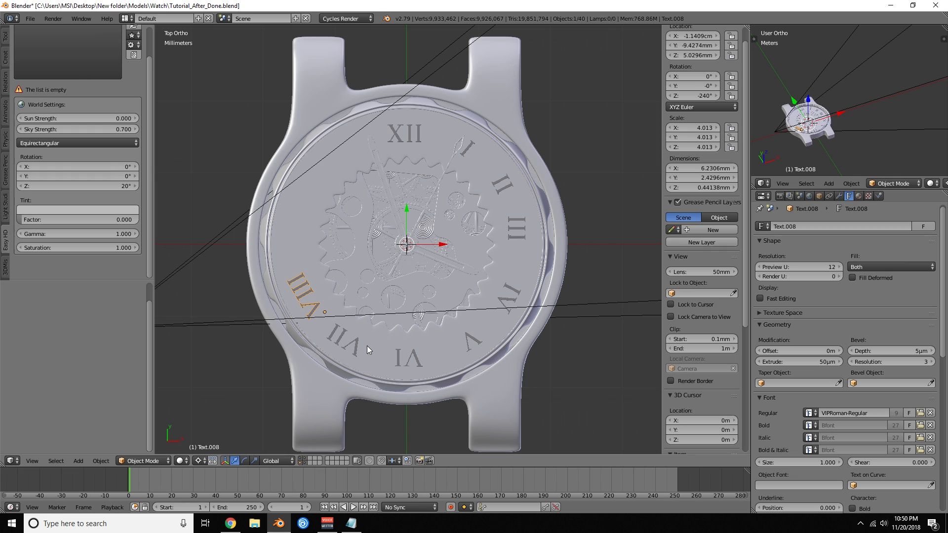
# - Rotate the VII numeral about 4.47° and the VIII numeral about 1.85° counter-clockwise around the 3D Cursor
pyautogui.rightClick(346, 341)
pyautogui.press('r')
pyautogui.click(413, 290)
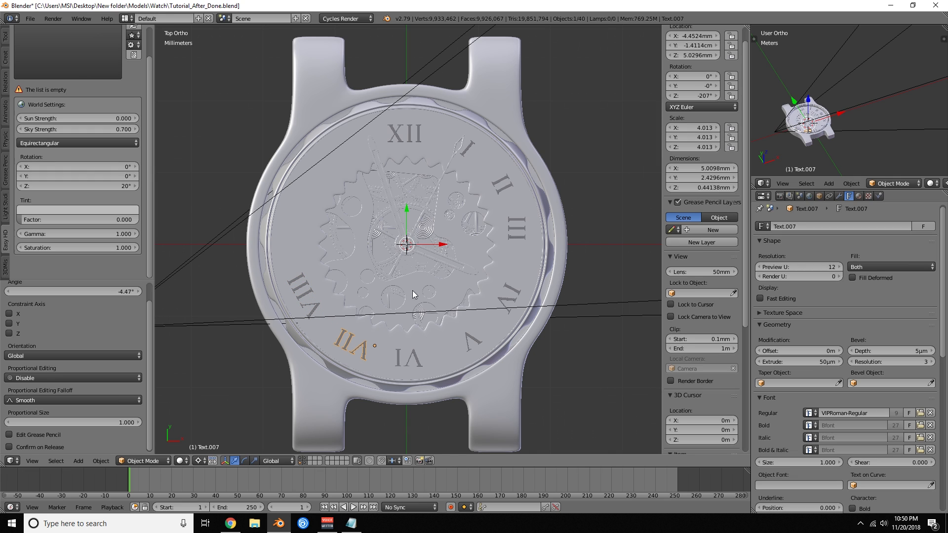
pyautogui.rightClick(321, 304)
pyautogui.press('r')
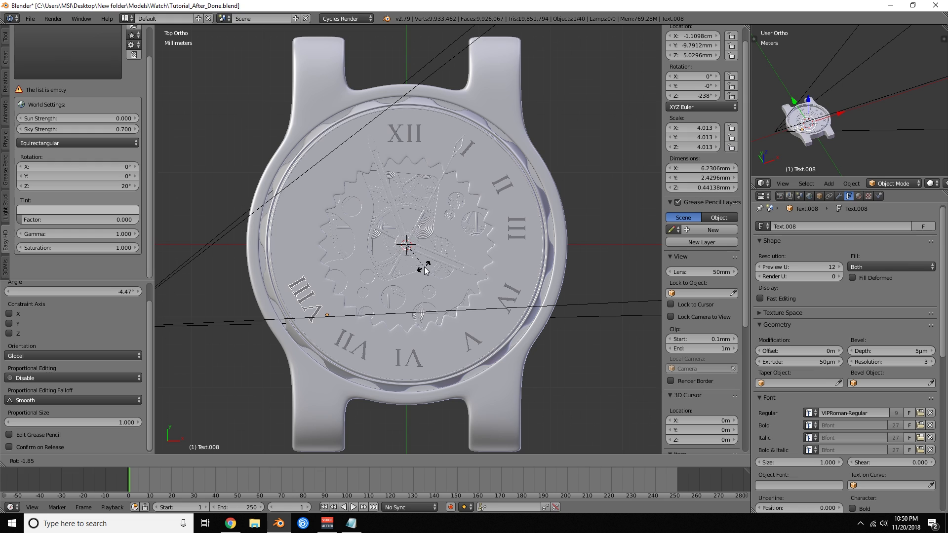
pyautogui.click(425, 267)
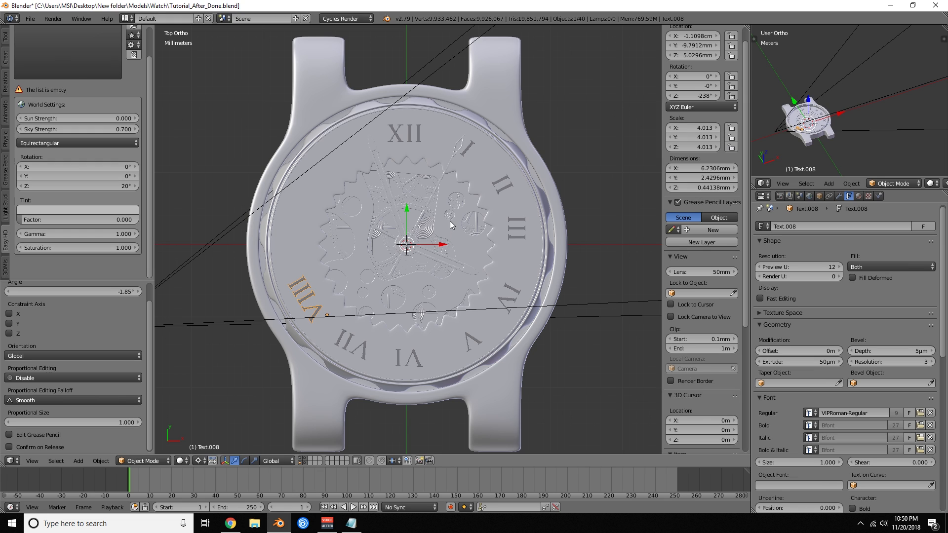
# - Duplicate the VIII numeral and rotate the copy about 33.4° clockwise around the 3D Cursor to nine o'clock
pyautogui.hotkey('shift', 'd')
pyautogui.press('r')
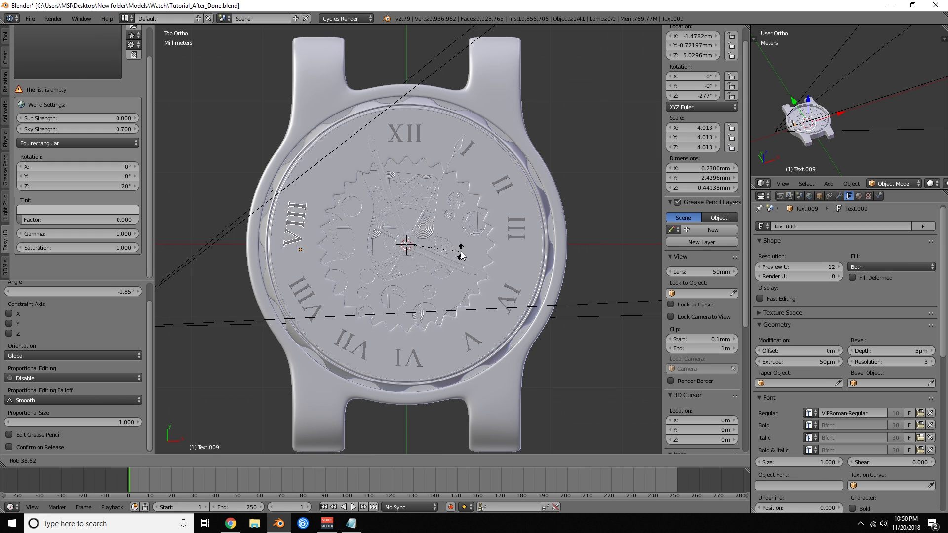
pyautogui.click(462, 248)
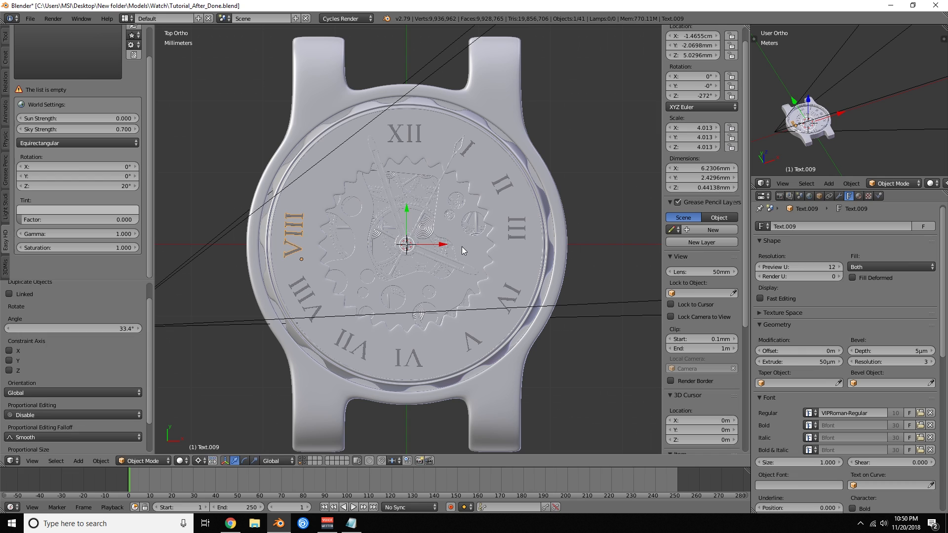
# - Replace the text of the nine o'clock numeral with IX
pyautogui.press('Tab')
pyautogui.press('BackSpace')
pyautogui.press('BackSpace')
pyautogui.press('BackSpace')
pyautogui.press('BackSpace')
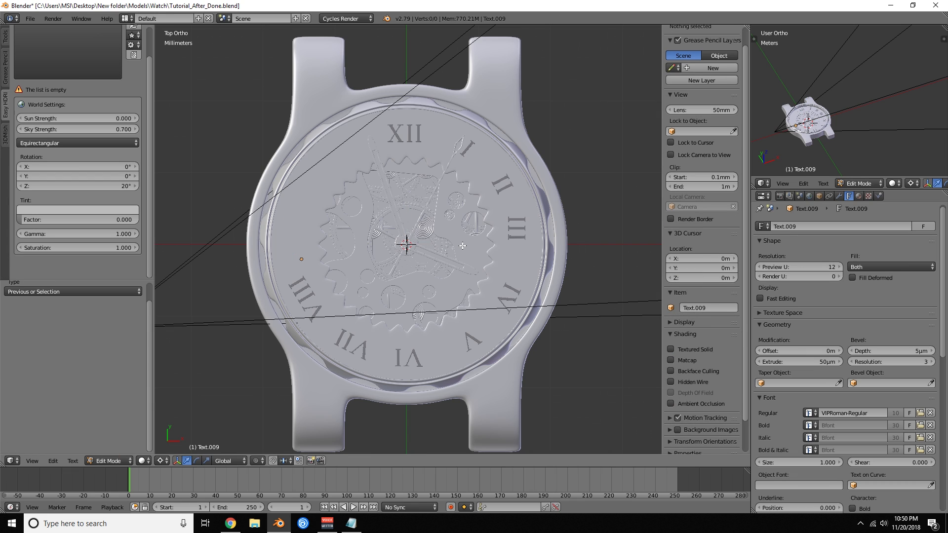
pyautogui.write('X')
pyautogui.write('I')
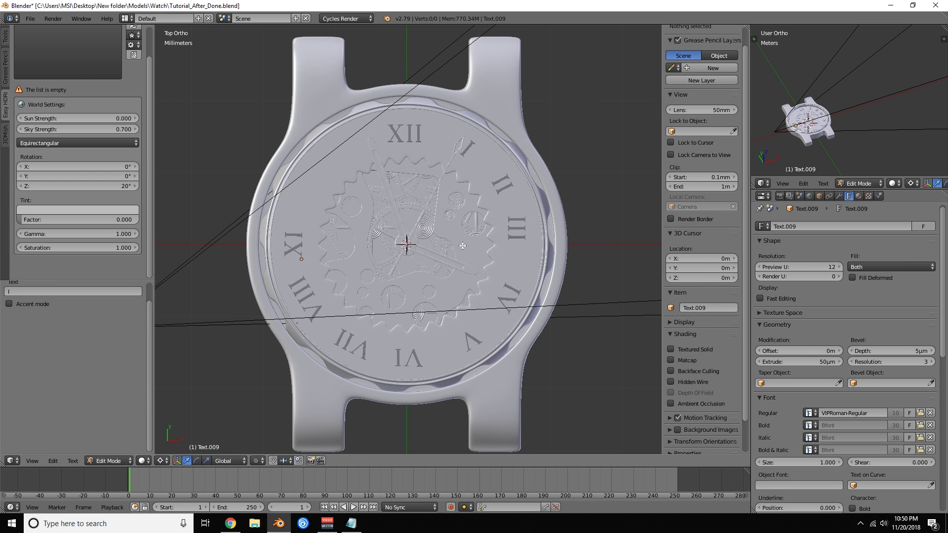
# - Retype the nine o'clock numeral's text as IX and rotate it about 3.63° counter-clockwise around the 3D Cursor
pyautogui.press('BackSpace')
pyautogui.press('BackSpace')
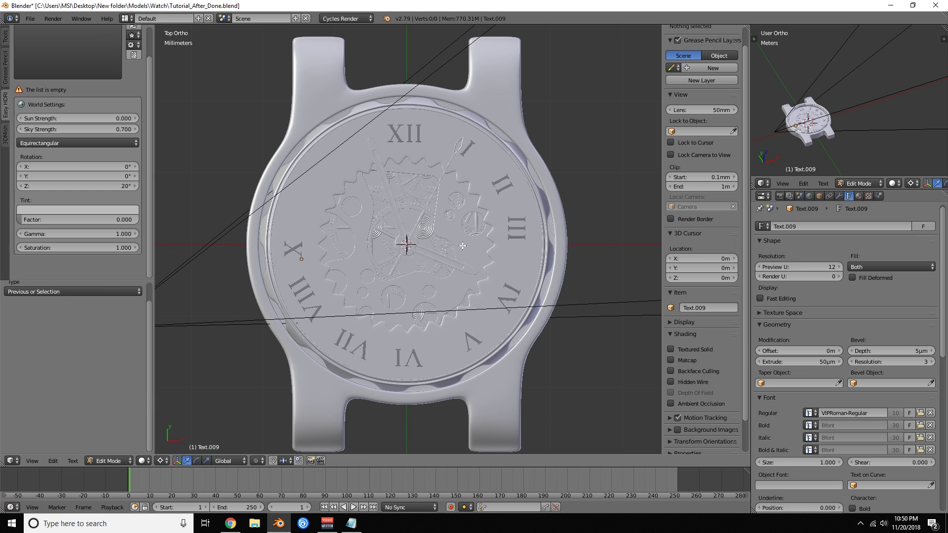
pyautogui.write('I')
pyautogui.write('X')
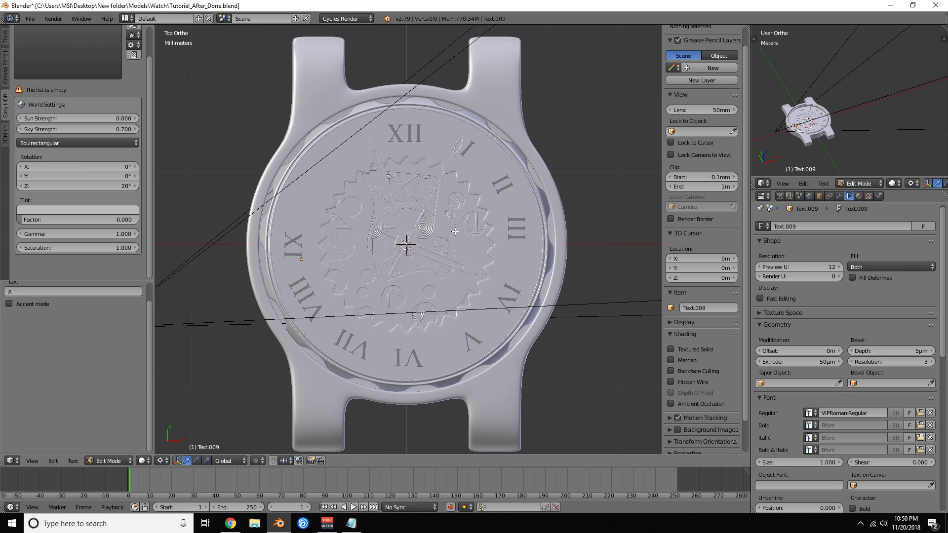
pyautogui.press('Tab')
pyautogui.press('r')
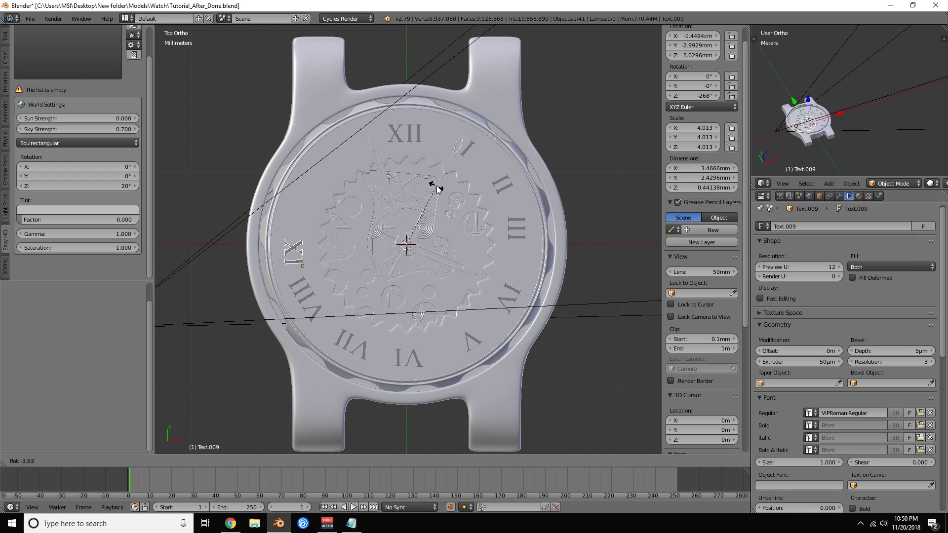
pyautogui.click(436, 187)
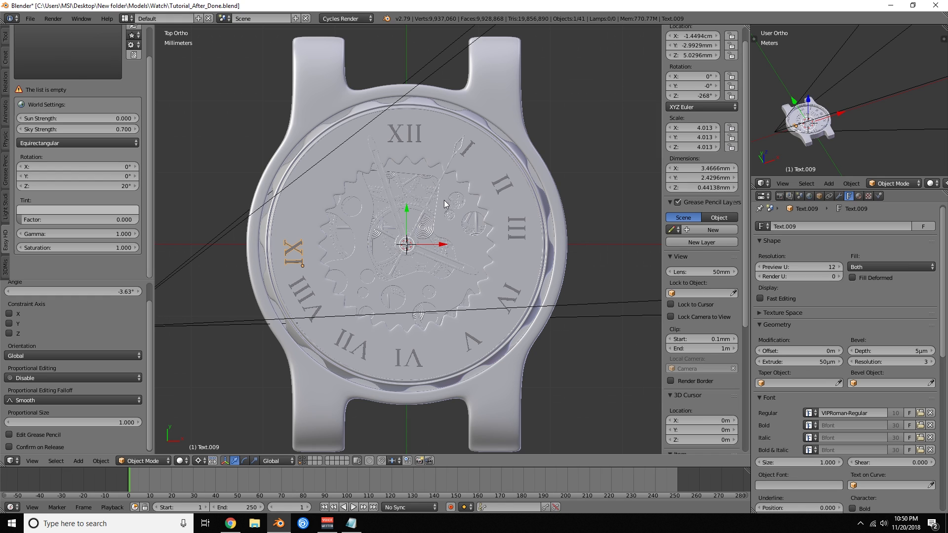
# - Try rotating the VIII numeral about 4.51° counter-clockwise around the 3D Cursor
pyautogui.rightClick(314, 292)
pyautogui.press('r')
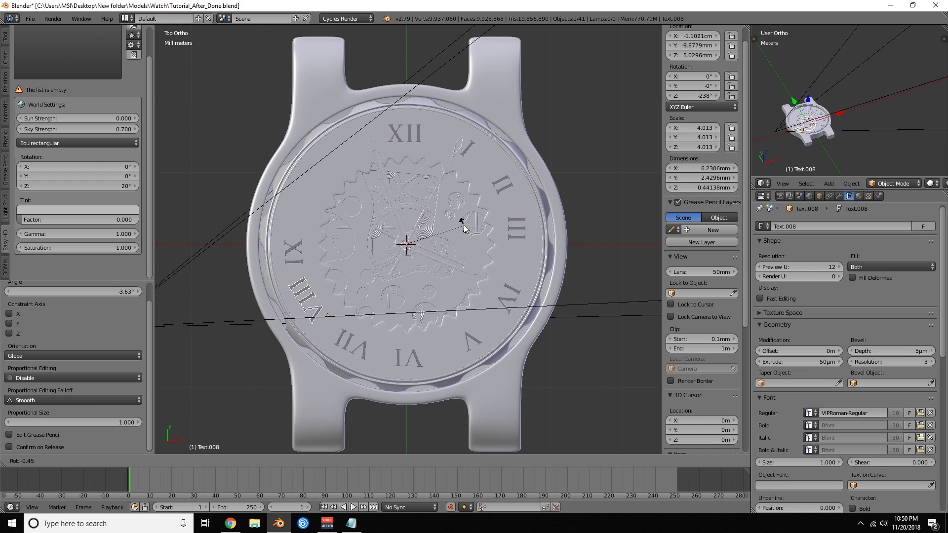
pyautogui.click(461, 226)
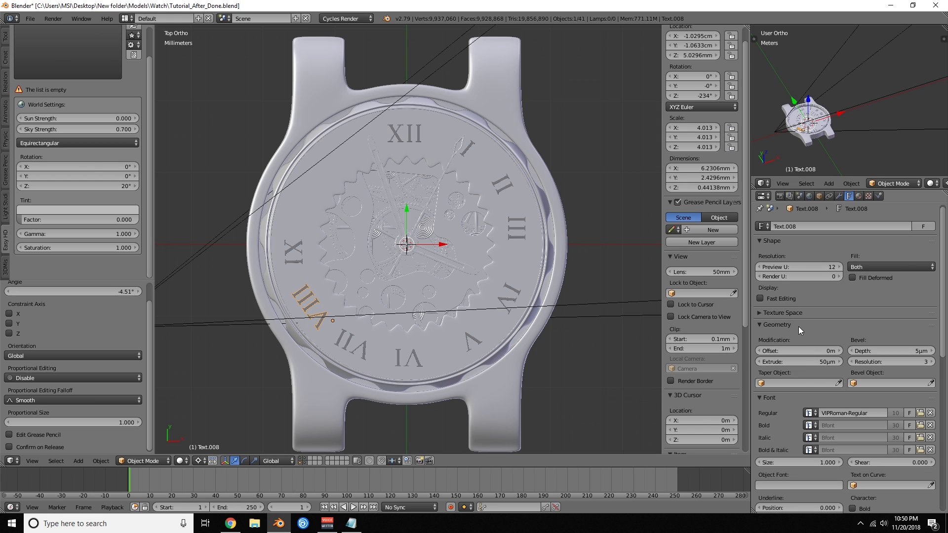
# - Examine the letter spacing setting of the VIII numeral
pyautogui.scroll(-3, 811, 332)
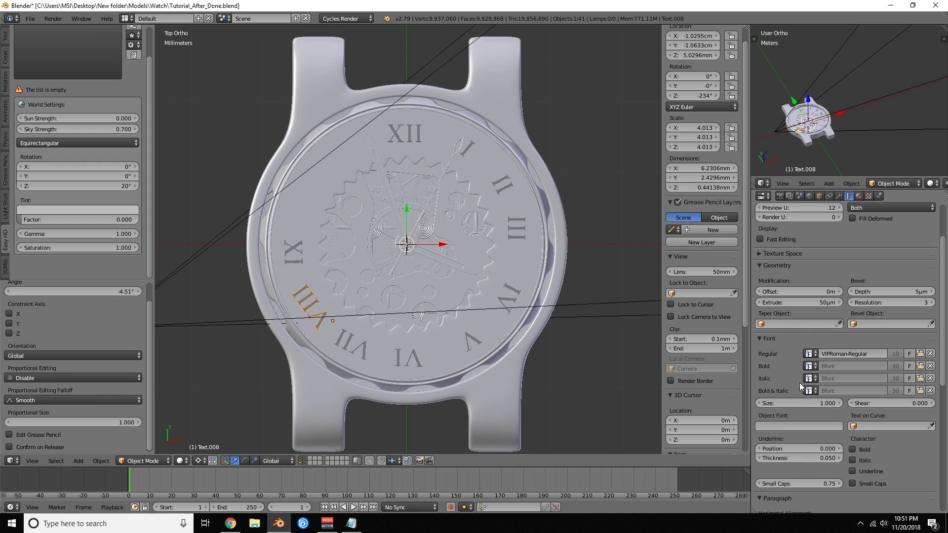
pyautogui.scroll(-7, 810, 437)
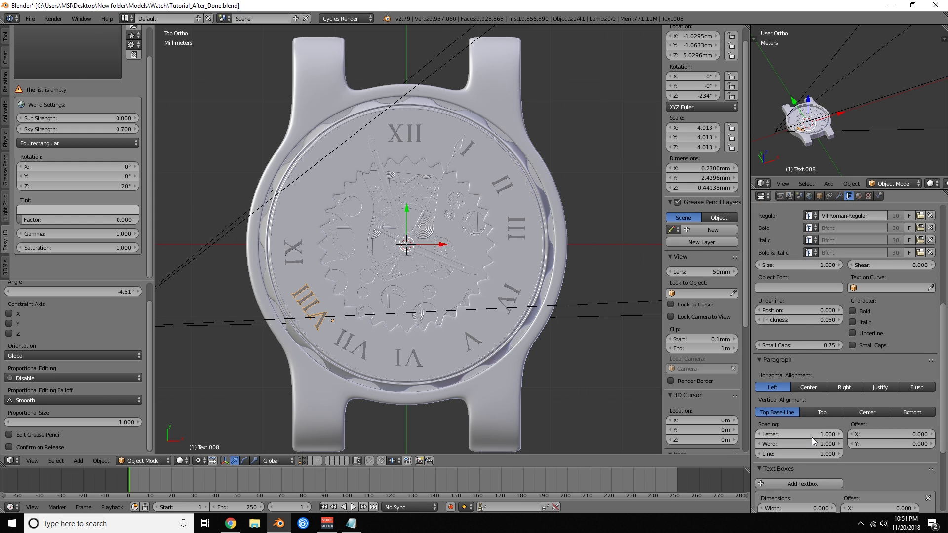
pyautogui.scroll(-2, 812, 437)
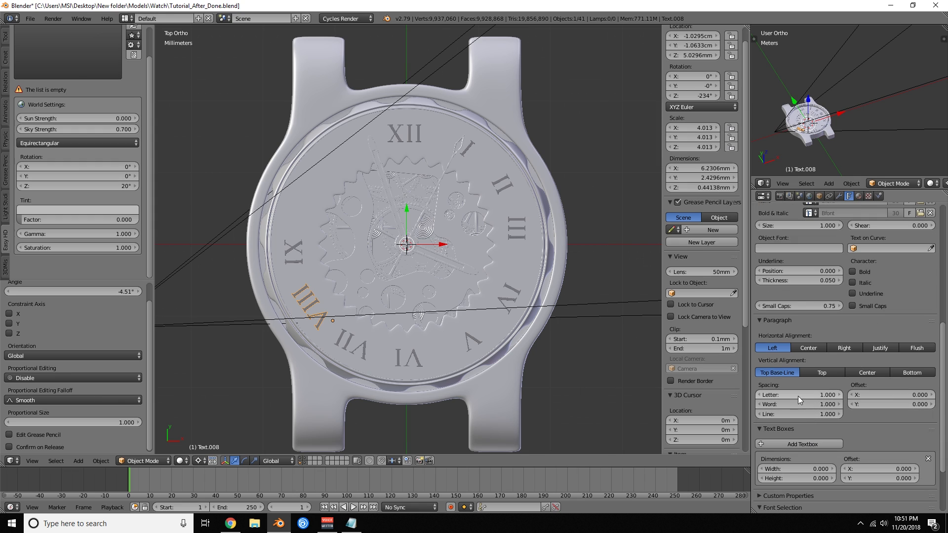
pyautogui.moveTo(802, 395)
pyautogui.mouseDown()
pyautogui.moveTo(771, 395)
pyautogui.moveTo(802, 395)
pyautogui.mouseUp()
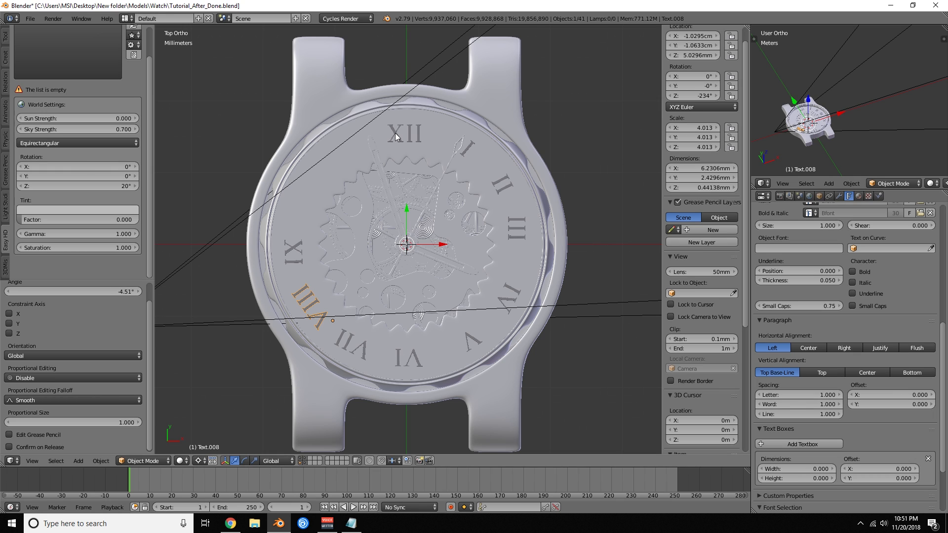
# - Try moving the XII numeral by -3.51 mm in X and -4.88 mm in Y, and undo the move
pyautogui.rightClick(402, 150)
pyautogui.press('g')
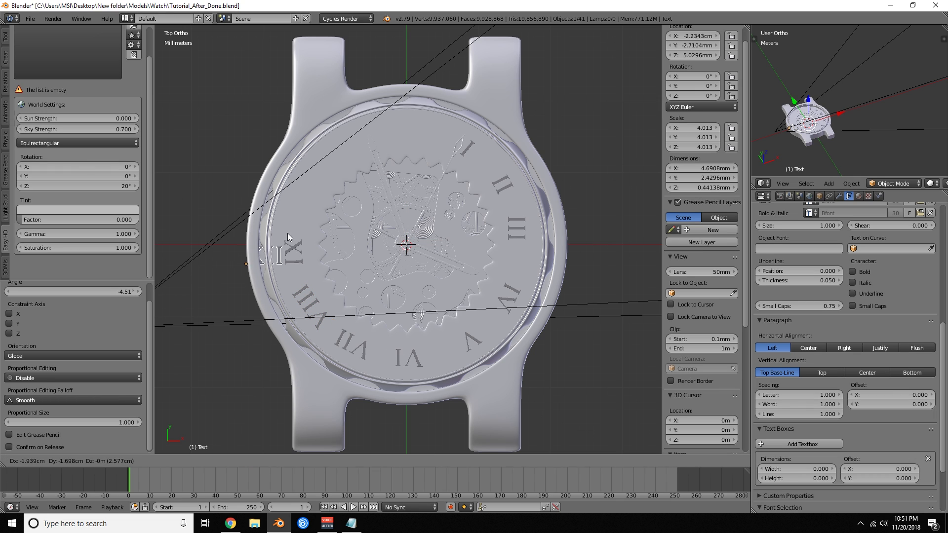
pyautogui.click(369, 176)
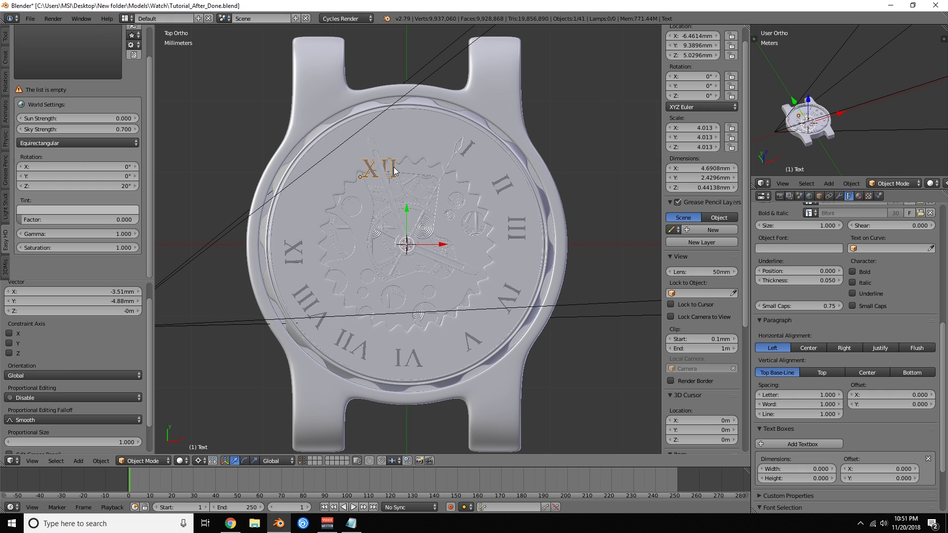
pyautogui.hotkey('ctrl', 'z')
pyautogui.hotkey('ctrl', 'z')
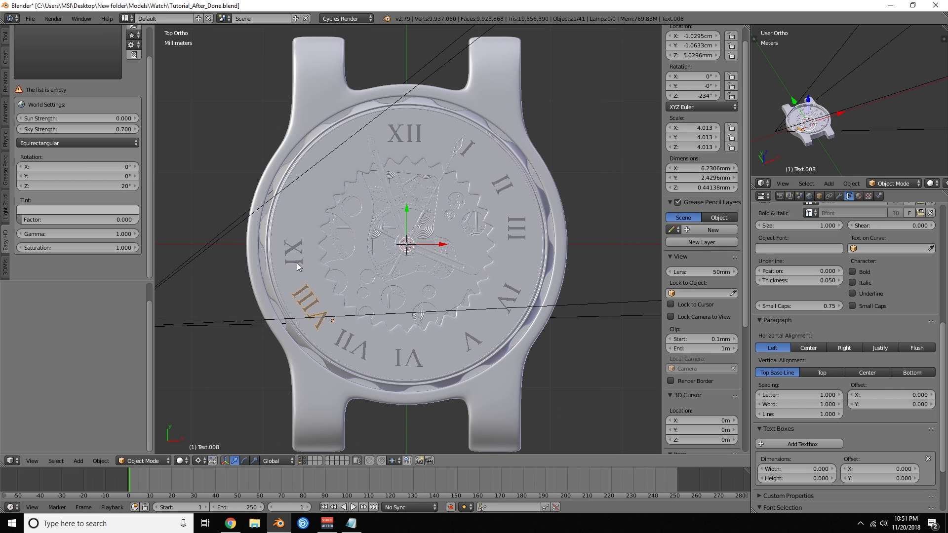
# - Rotate the VIII numeral about 2.06° counter-clockwise around the 3D Cursor
pyautogui.rightClick(320, 318)
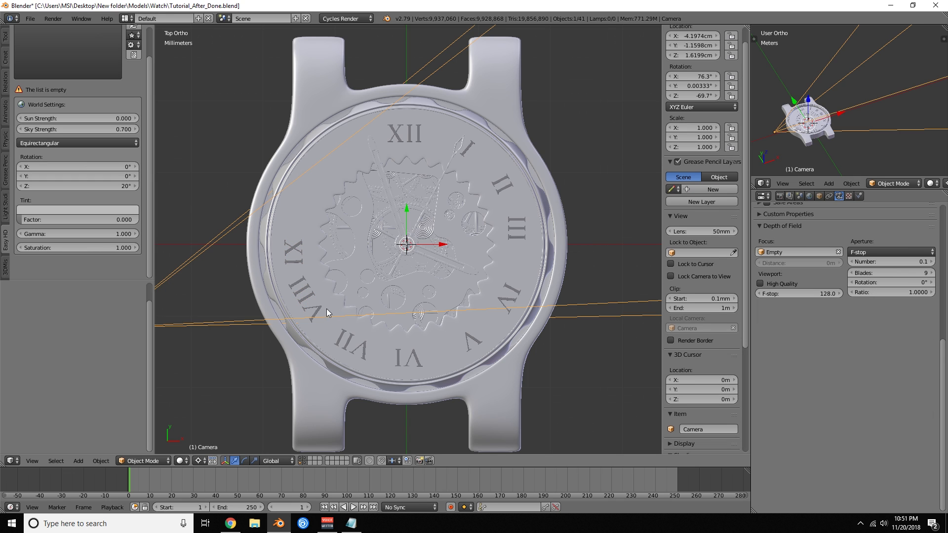
pyautogui.rightClick(319, 313)
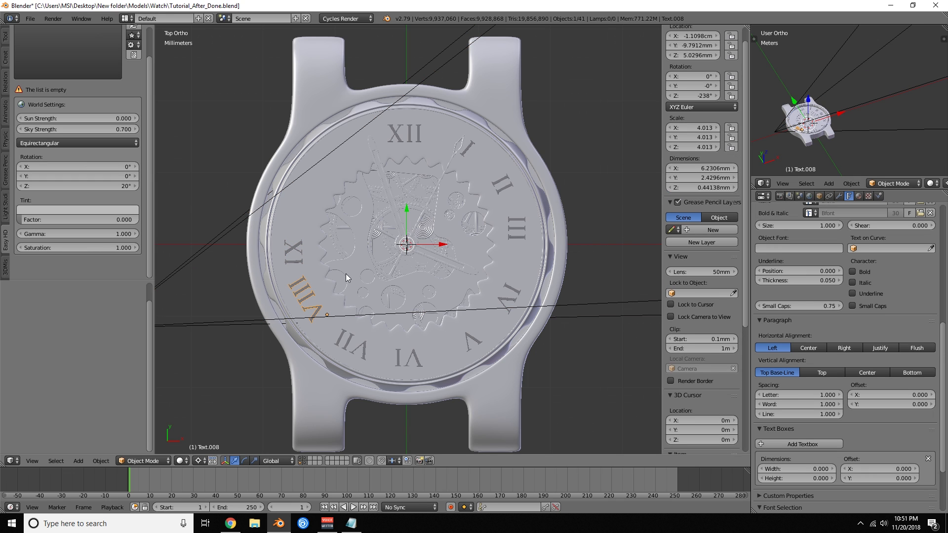
pyautogui.press('r')
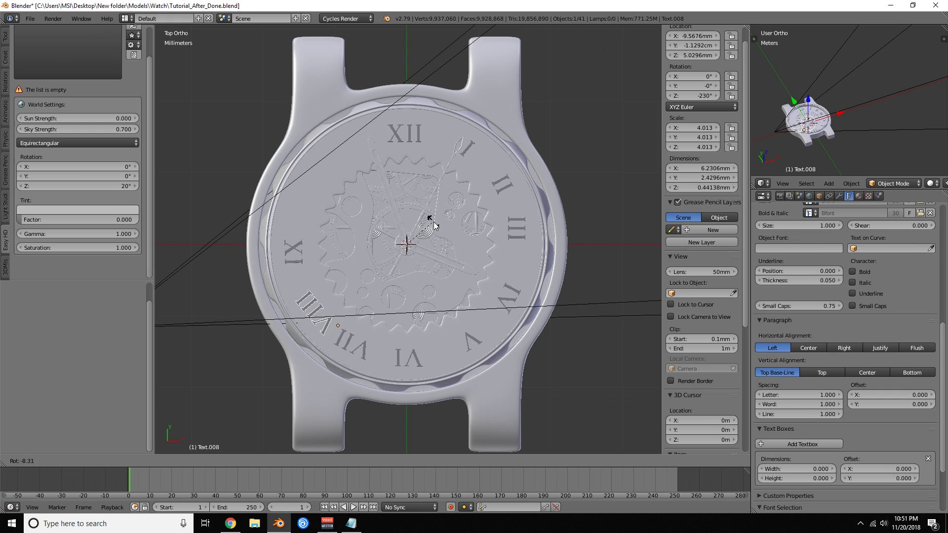
pyautogui.click(434, 229)
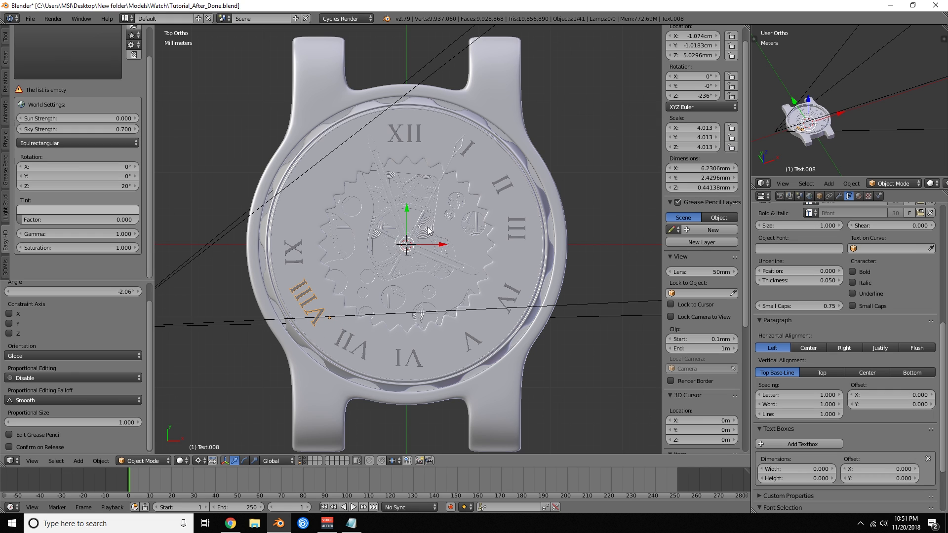
# - Duplicate the IX numeral and rotate the copy about 24° clockwise around the 3D Cursor to ten o'clock
pyautogui.rightClick(295, 251)
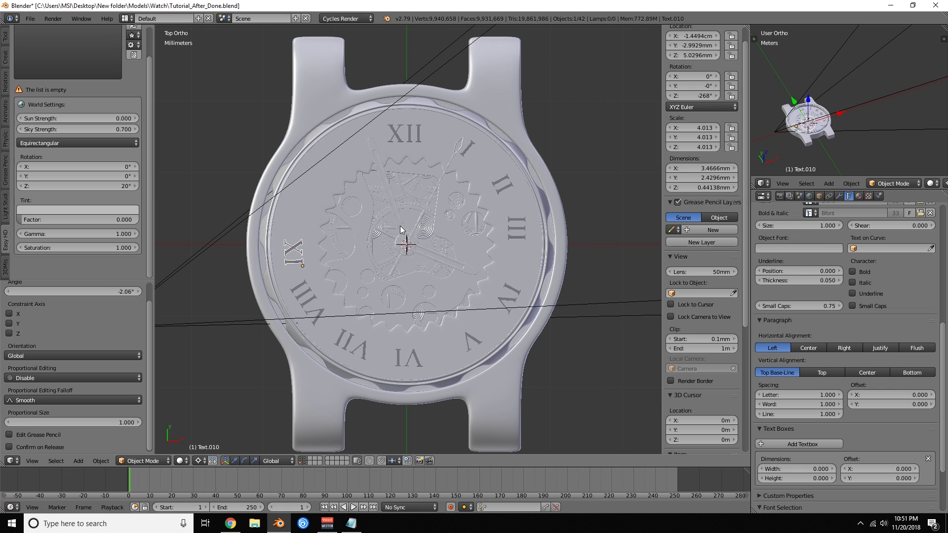
pyautogui.hotkey('shift', 'd')
pyautogui.press('r')
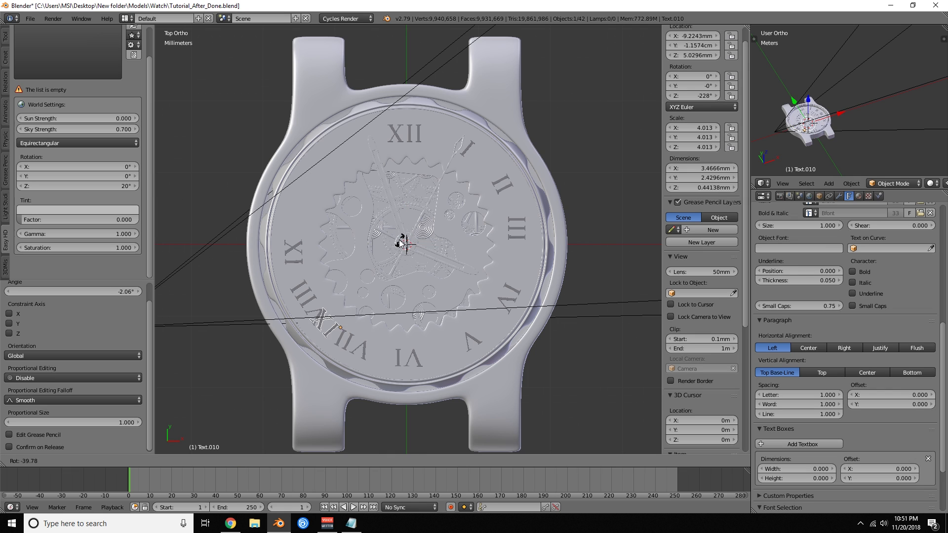
pyautogui.click(410, 205)
# - Replace the ten o'clock numeral's text with X and rotate it about 2.06° clockwise around the 3D Cursor
pyautogui.press('Tab')
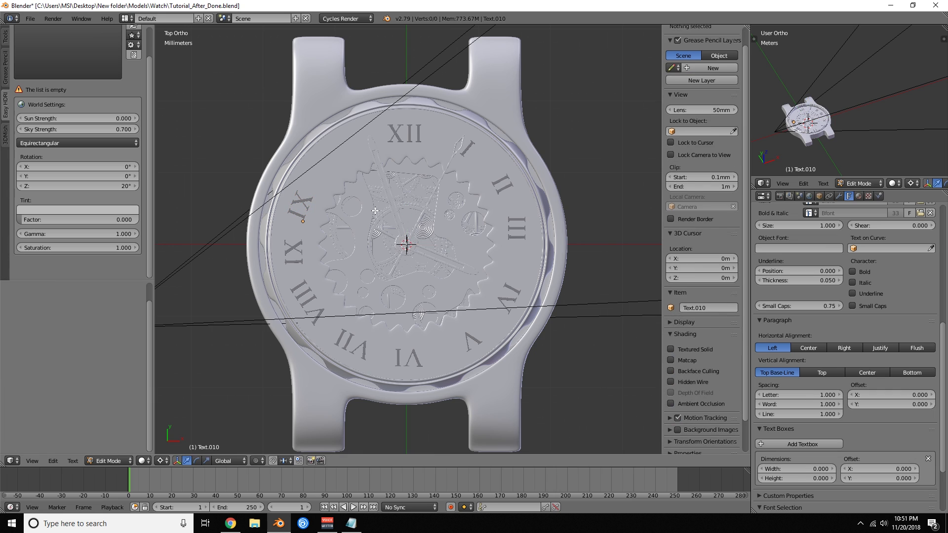
pyautogui.press('BackSpace')
pyautogui.press('BackSpace')
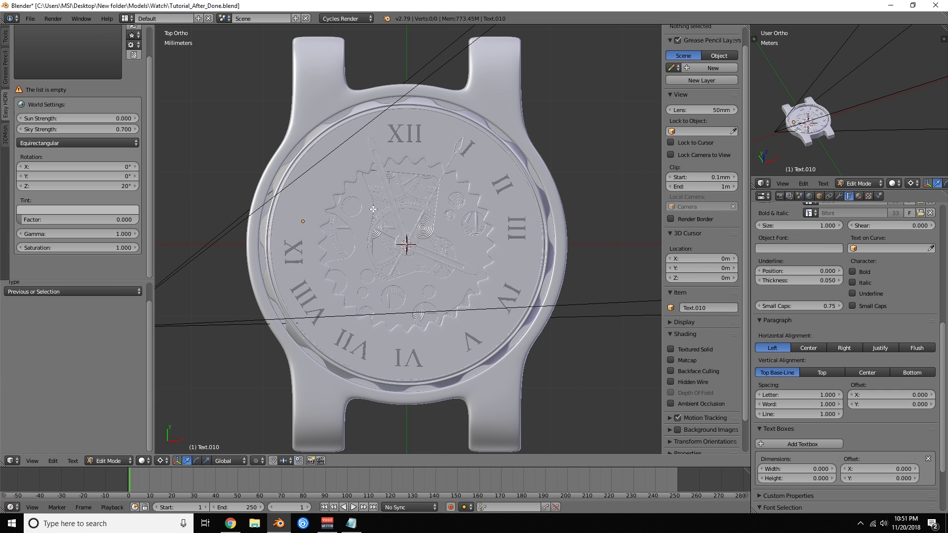
pyautogui.write('X')
pyautogui.press('Tab')
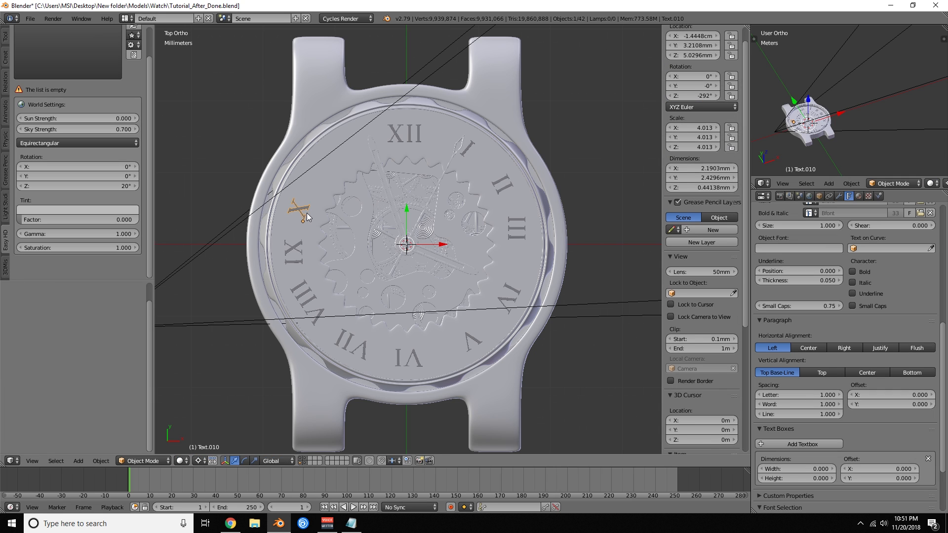
pyautogui.press('r')
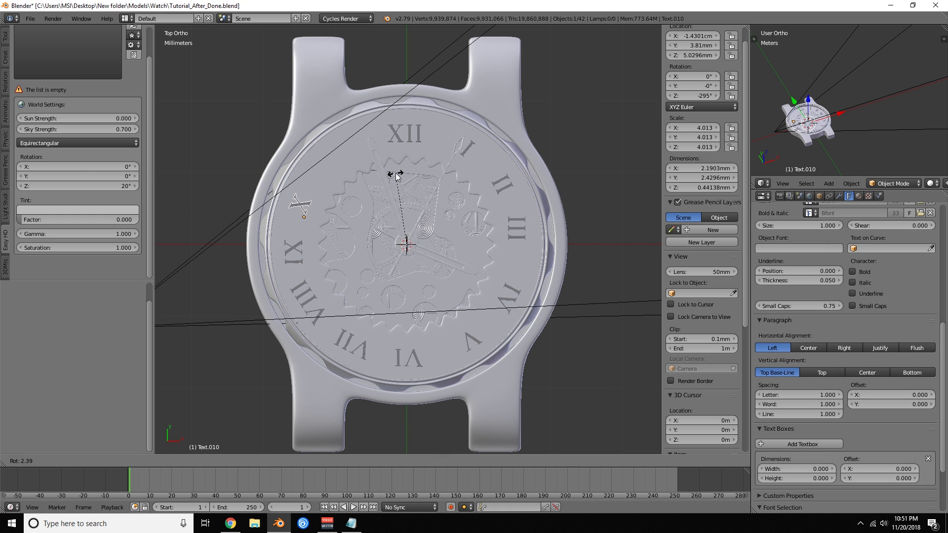
pyautogui.click(395, 174)
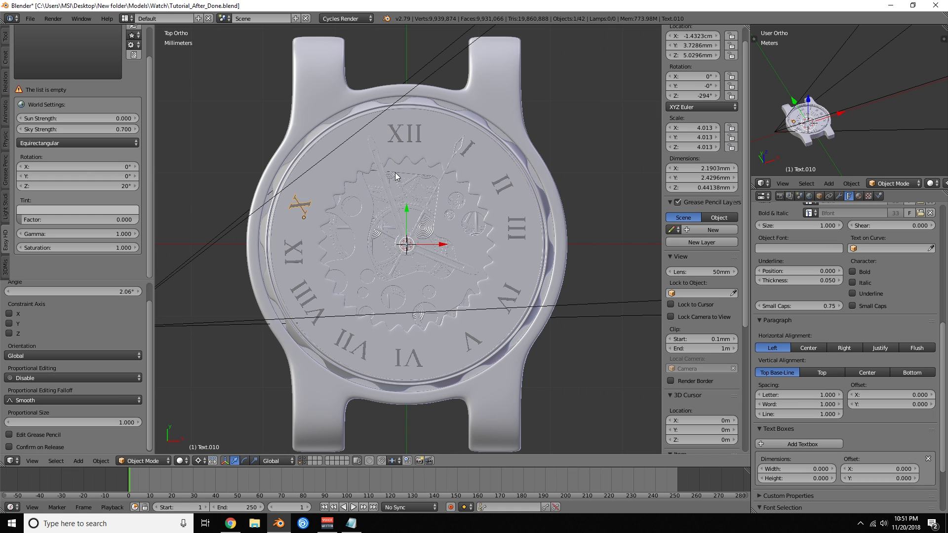
# - Duplicate the X numeral and rotate the copy about 24° clockwise around the 3D Cursor to eleven o'clock
pyautogui.hotkey('shift', 'd')
pyautogui.press('r')
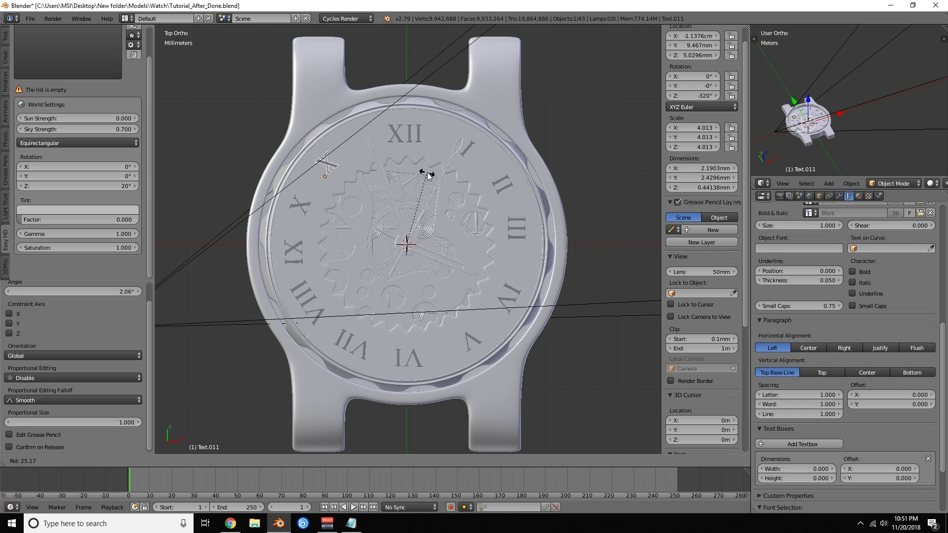
pyautogui.click(426, 174)
# - Change the eleven o'clock numeral's text to XI and rotate it about 1.99° clockwise around the 3D Cursor
pyautogui.press('Tab')
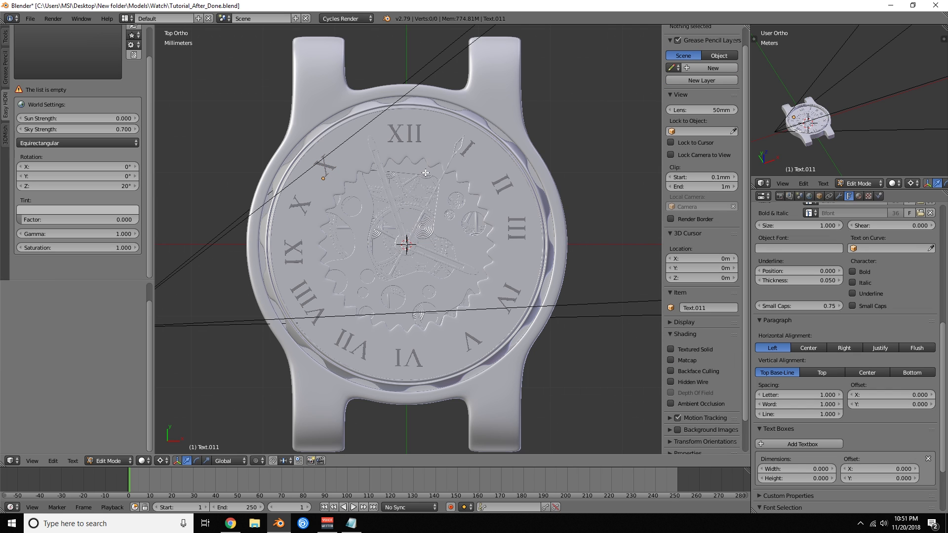
pyautogui.write('I')
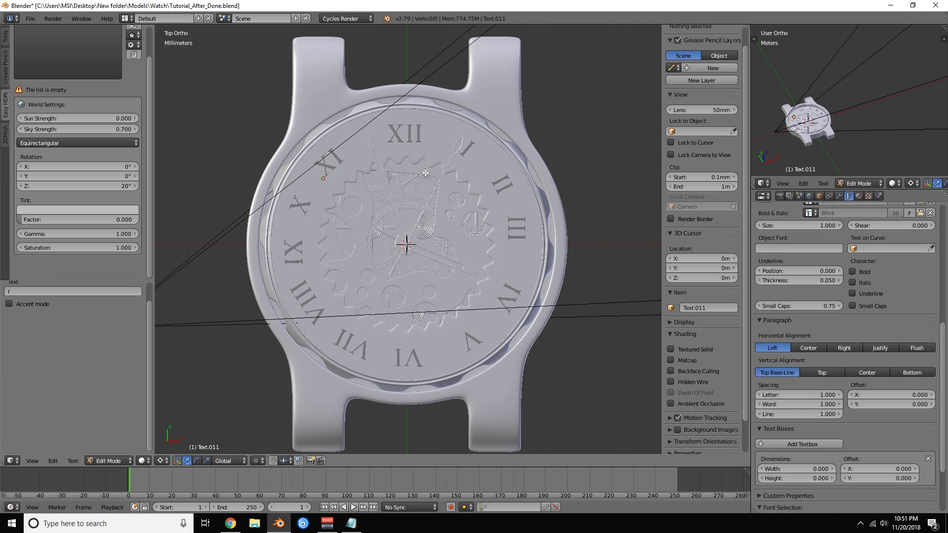
pyautogui.press('Tab')
pyautogui.press('r')
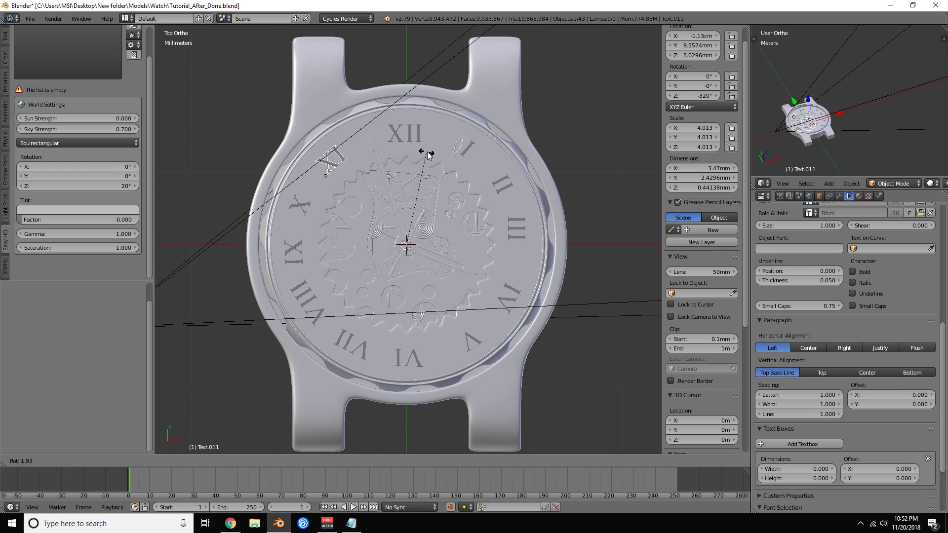
pyautogui.click(426, 153)
# - Rotate the X numeral about 3.65° and the IX numeral about 2.66° clockwise around the 3D Cursor
pyautogui.rightClick(296, 211)
pyautogui.press('r')
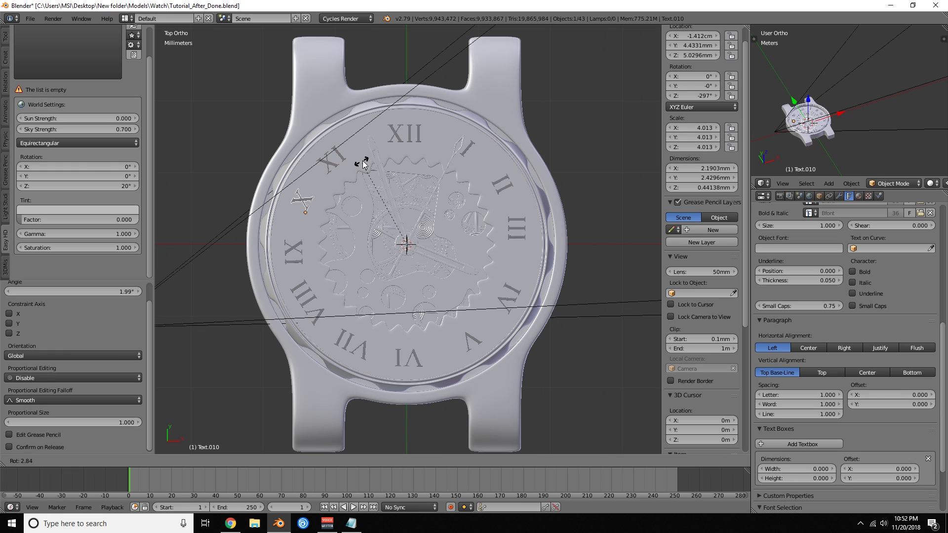
pyautogui.click(361, 161)
pyautogui.rightClick(298, 247)
pyautogui.press('r')
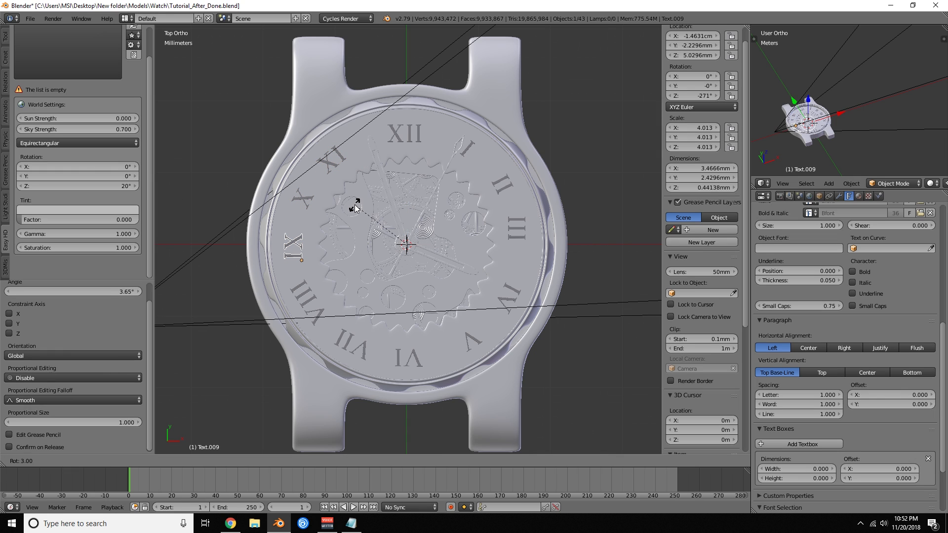
pyautogui.click(355, 208)
# - Rotate the VIII numeral about 0.267° and the XI numeral about 1.88° clockwise around the 3D Cursor
pyautogui.rightClick(306, 278)
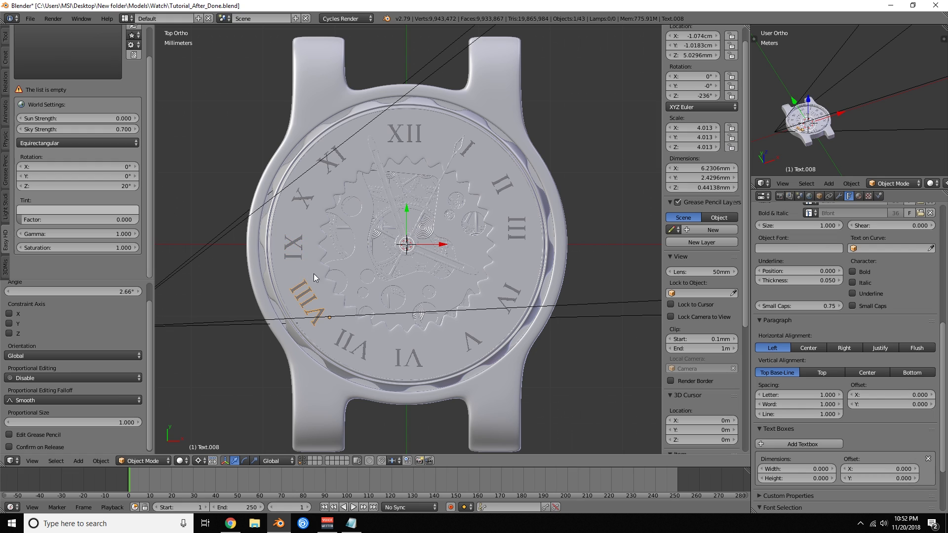
pyautogui.press('r')
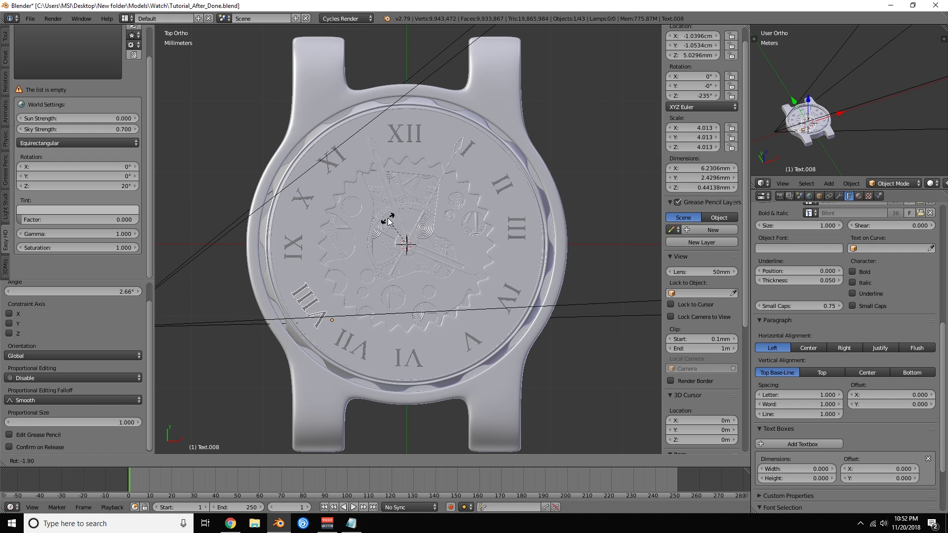
pyautogui.click(390, 218)
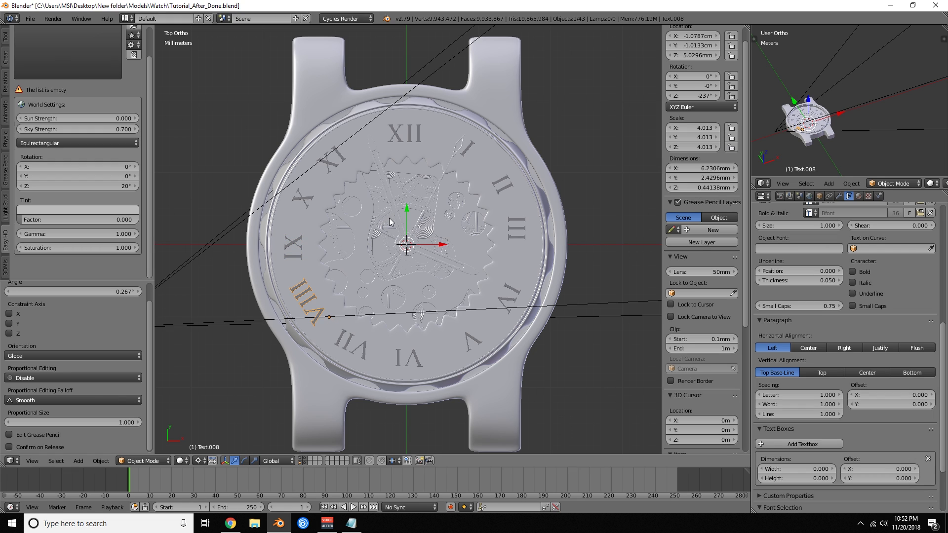
pyautogui.rightClick(336, 161)
pyautogui.press('r')
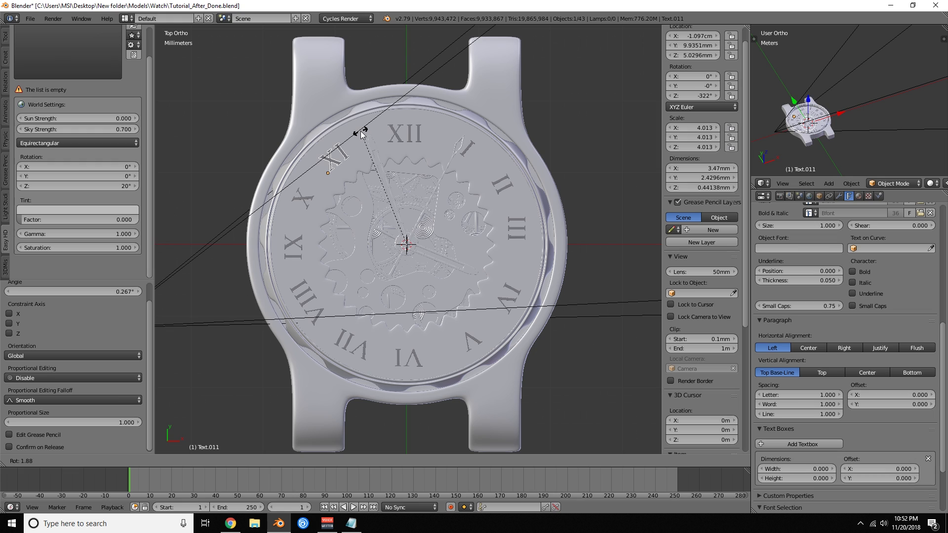
pyautogui.click(362, 134)
# - Rotate the V numeral about 3.14° clockwise around the 3D Cursor
pyautogui.rightClick(470, 333)
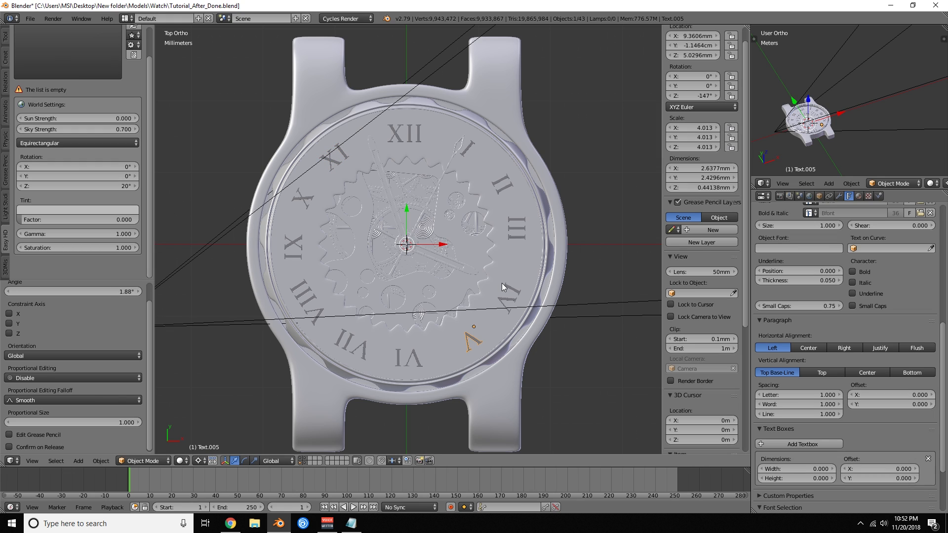
pyautogui.press('r')
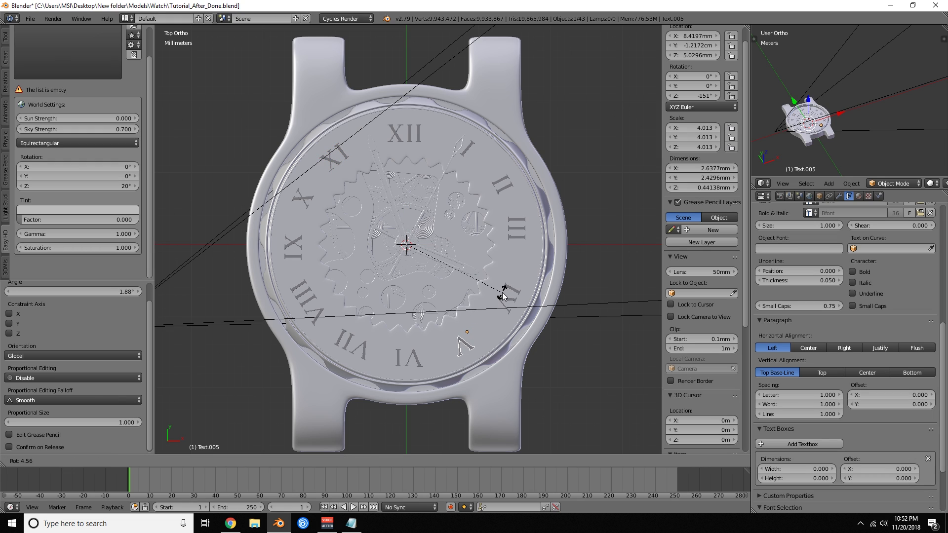
pyautogui.click(508, 285)
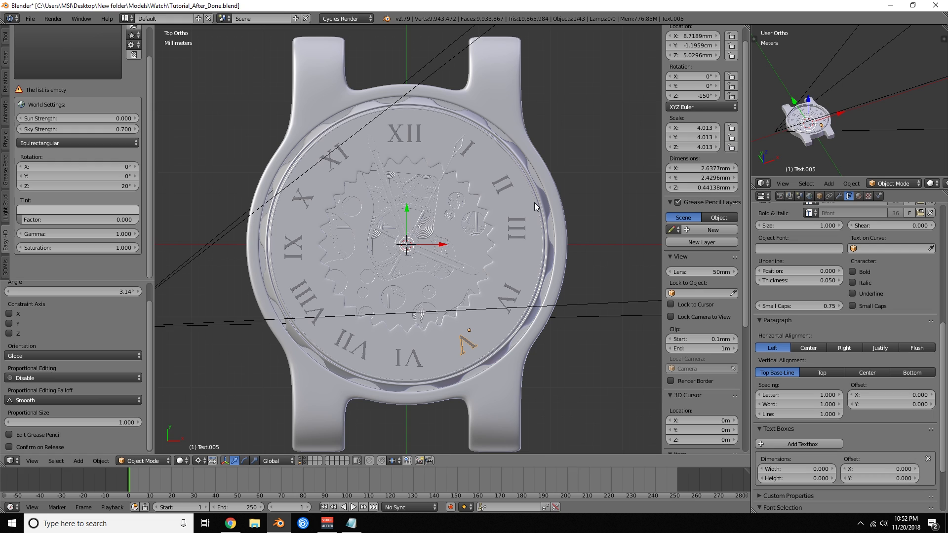
# - Rotate the III numeral about 2.77° clockwise around the 3D Cursor and about 3.52° counterclockwise around its own origin
pyautogui.rightClick(547, 211)
pyautogui.press('r')
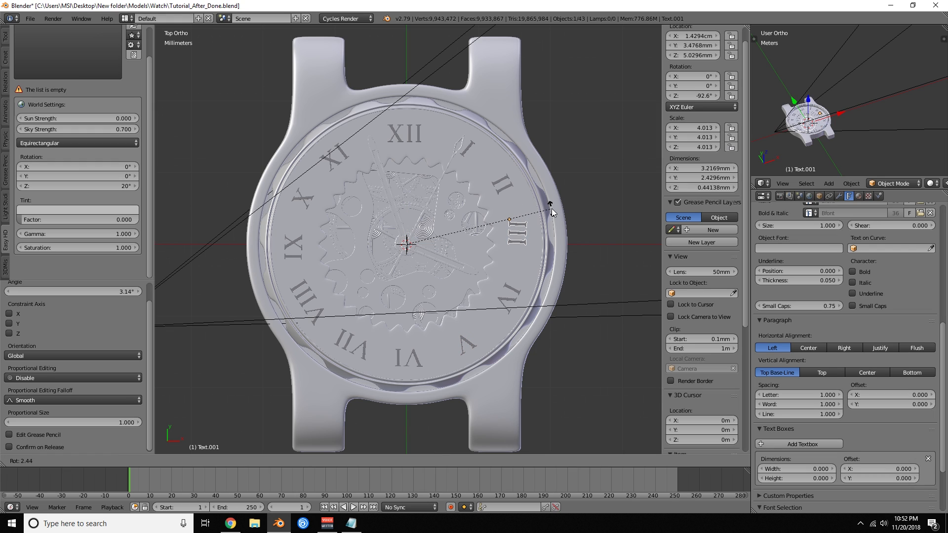
pyautogui.click(551, 209)
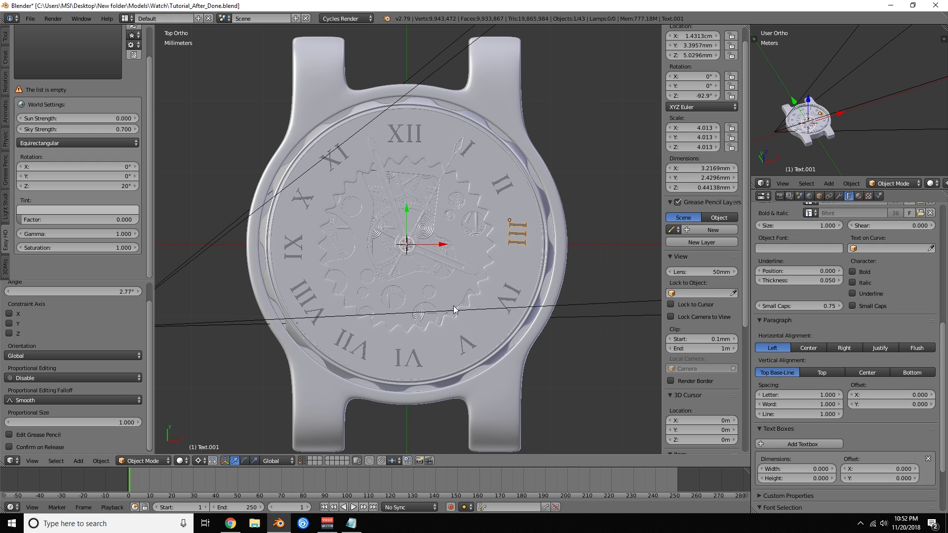
pyautogui.press('r')
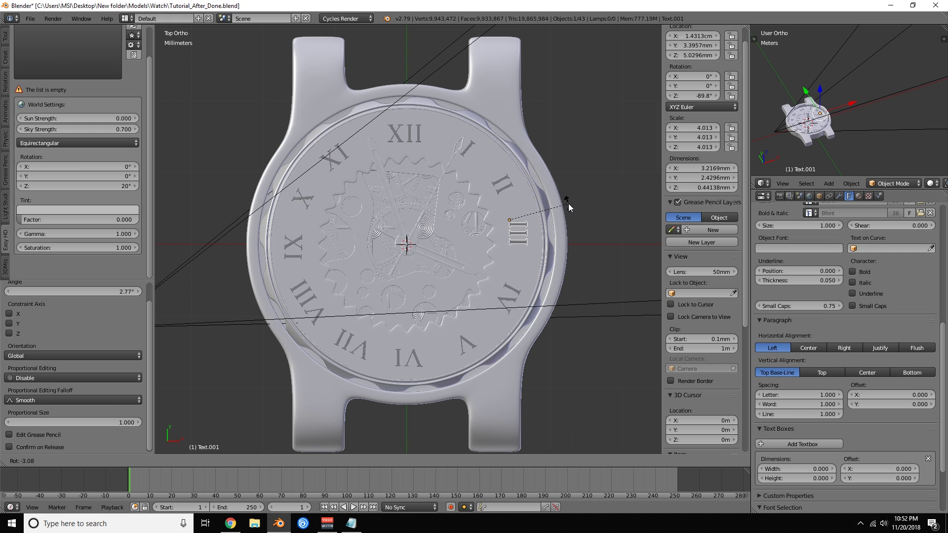
pyautogui.click(568, 203)
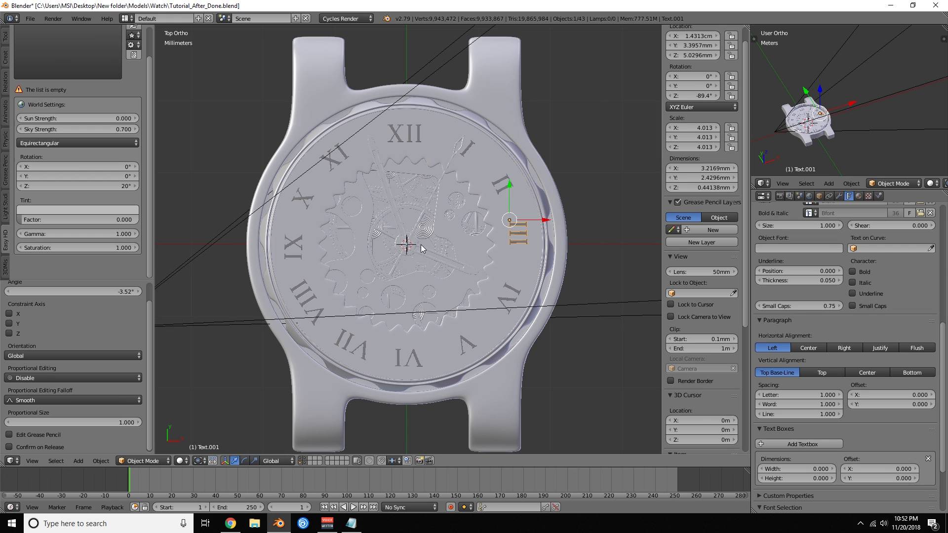
# - Move the IX numeral about 1.1 mm up the dial and rotate it about 0.633° counterclockwise around its own origin
pyautogui.rightClick(300, 247)
pyautogui.press('g')
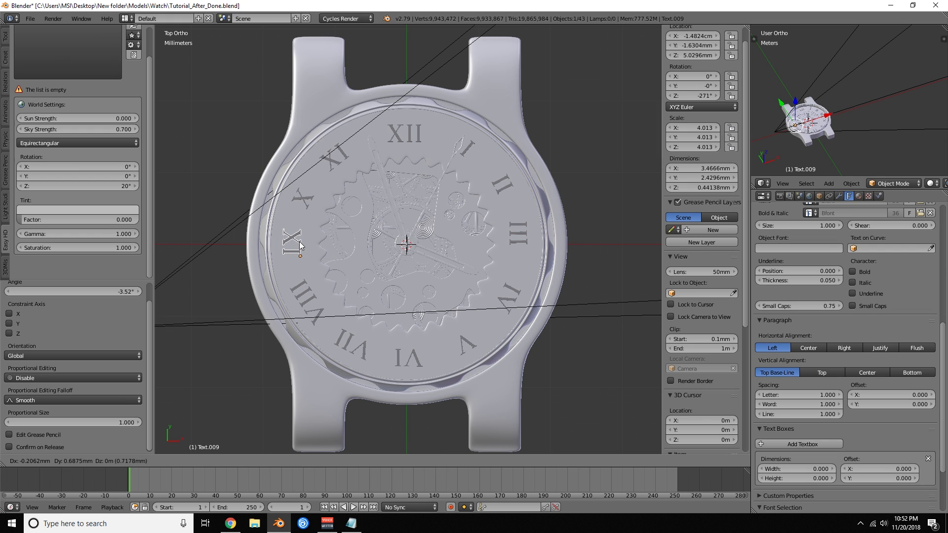
pyautogui.click(307, 239)
pyautogui.press('r')
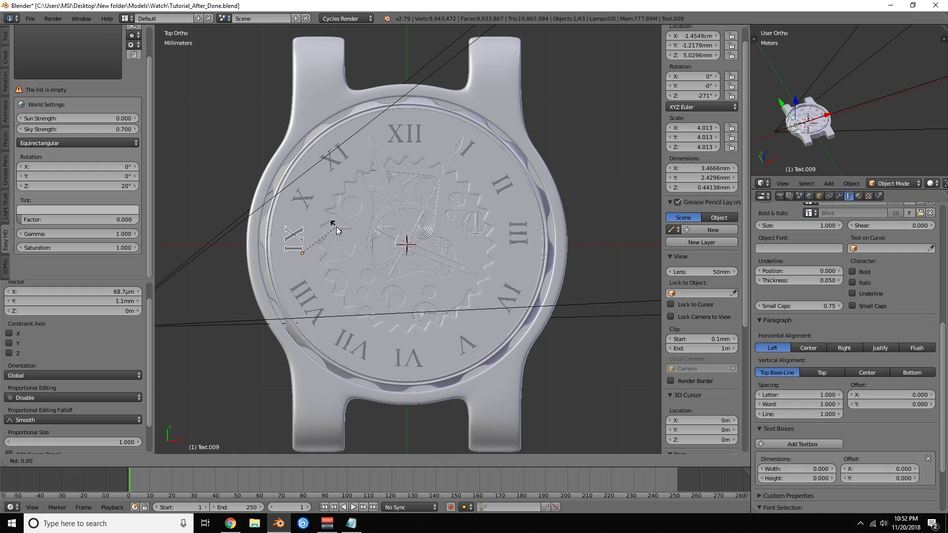
pyautogui.click(337, 226)
# - Move the VIII numeral about 0.344 mm up the dial and slightly outward
pyautogui.rightClick(313, 298)
pyautogui.press('g')
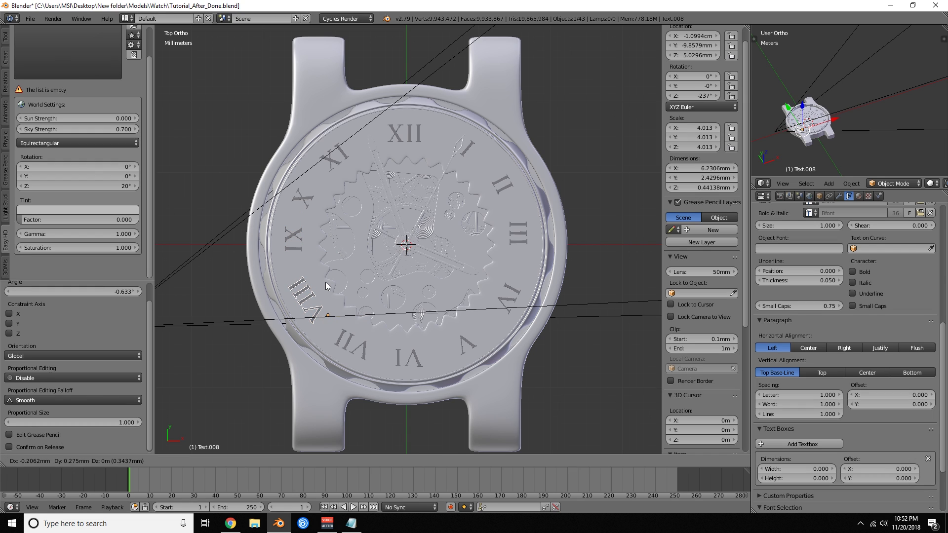
pyautogui.click(327, 283)
# - Move the X numeral about 0.275 mm in X and 0.756 mm in Y, and rotate it about 1.48° clockwise
pyautogui.rightClick(308, 201)
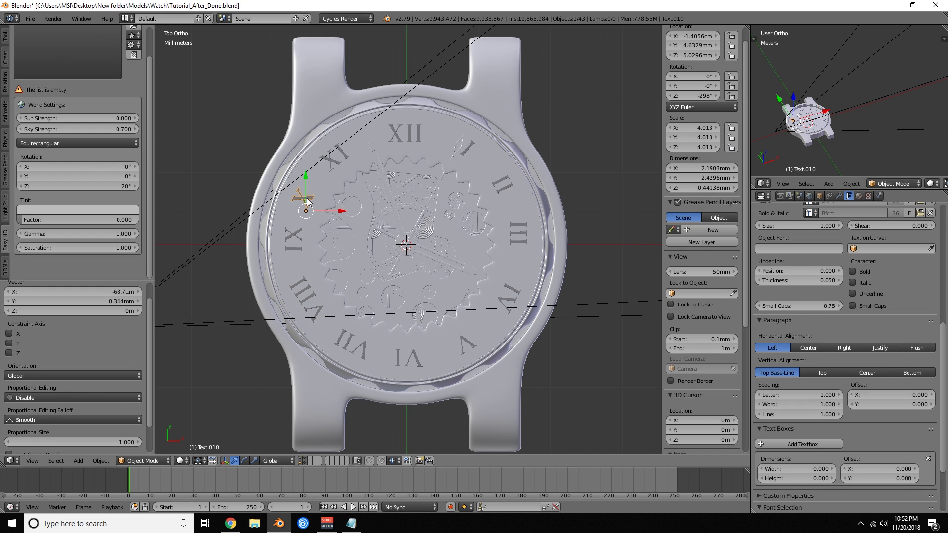
pyautogui.press('r')
pyautogui.rightClick(312, 194)
pyautogui.press('g')
pyautogui.rightClick(327, 183)
pyautogui.press('r')
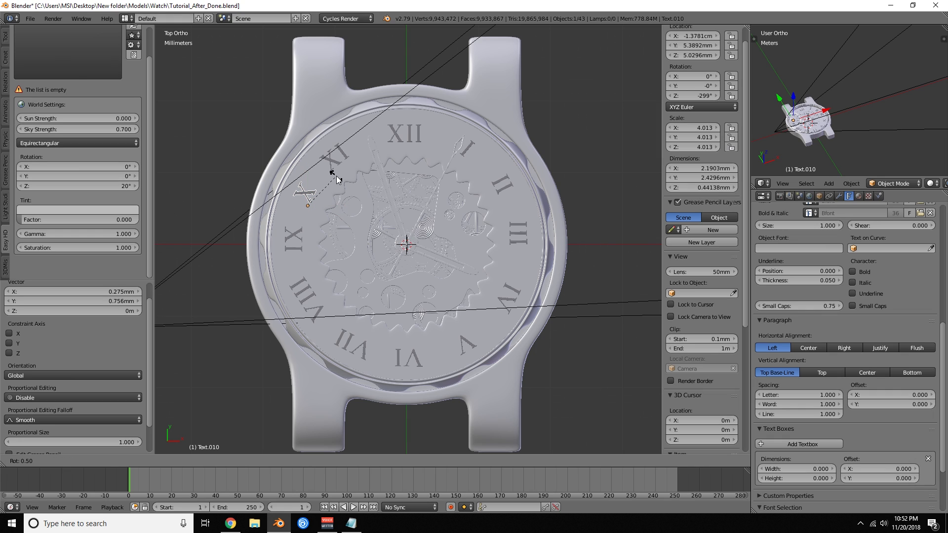
pyautogui.click(339, 157)
# - Move the XI numeral about 0.412 mm in both X and Y, and the XII numeral about -0.137 mm in X
pyautogui.rightClick(337, 163)
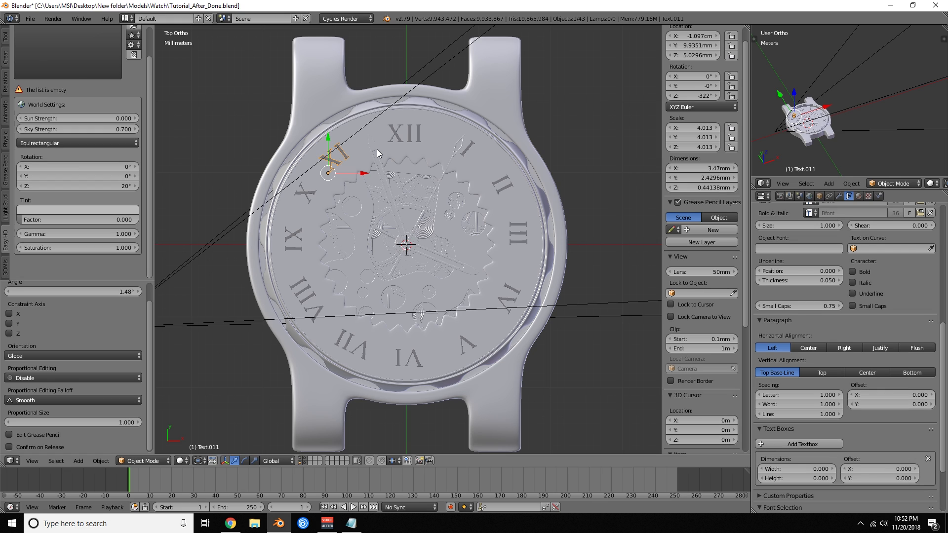
pyautogui.press('g')
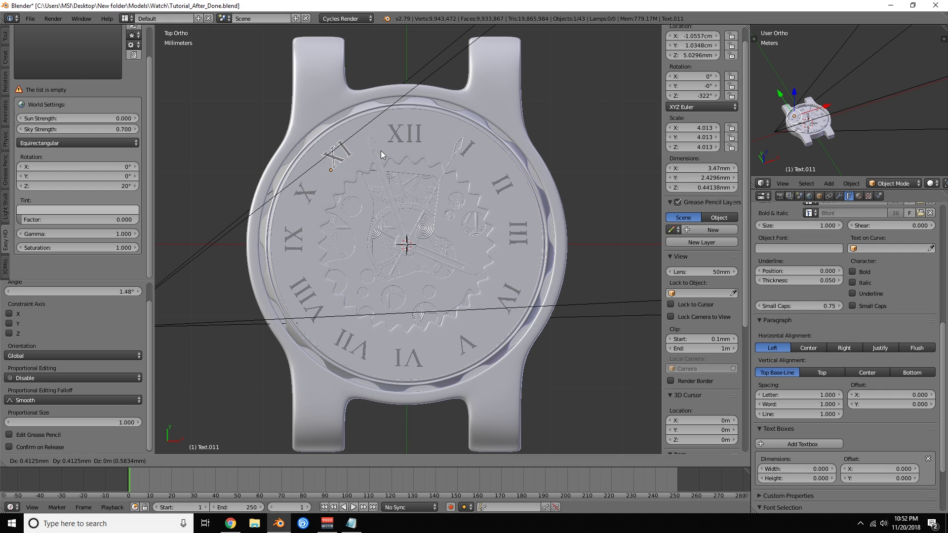
pyautogui.click(381, 150)
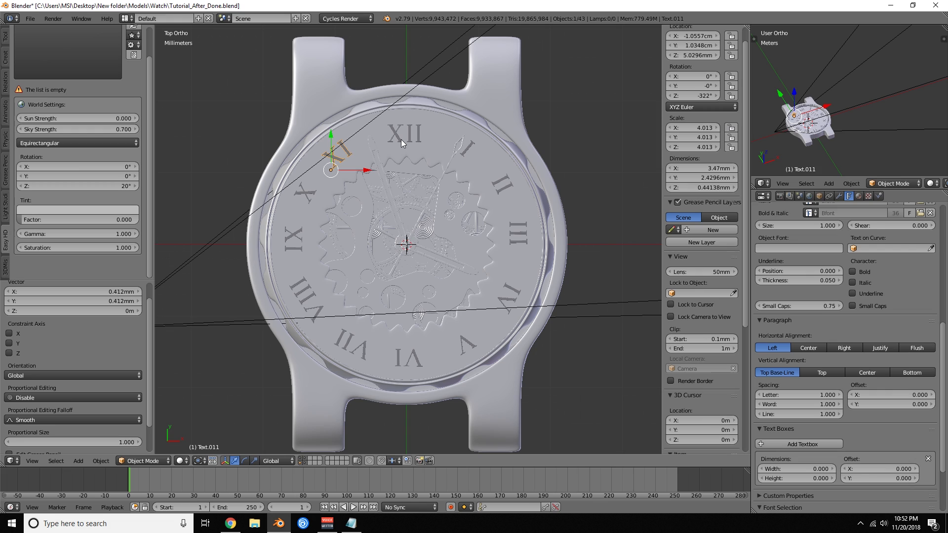
pyautogui.rightClick(401, 140)
pyautogui.press('g')
pyautogui.click(401, 139)
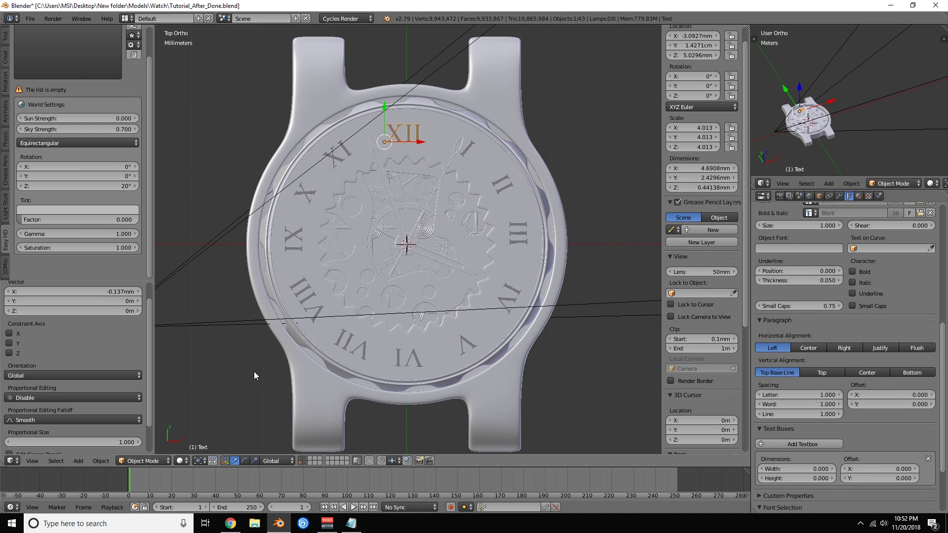
pyautogui.click(199, 460)
pyautogui.click(217, 438)
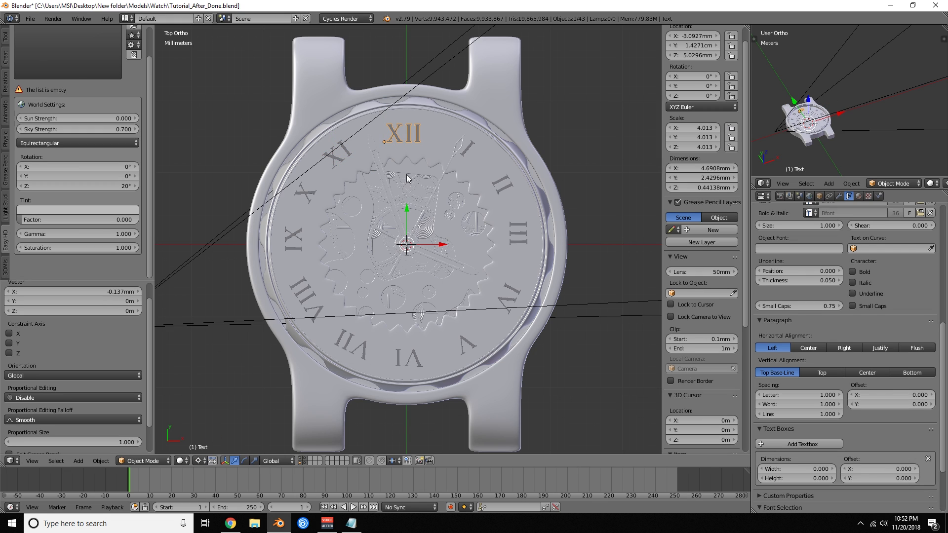
pyautogui.press(',')
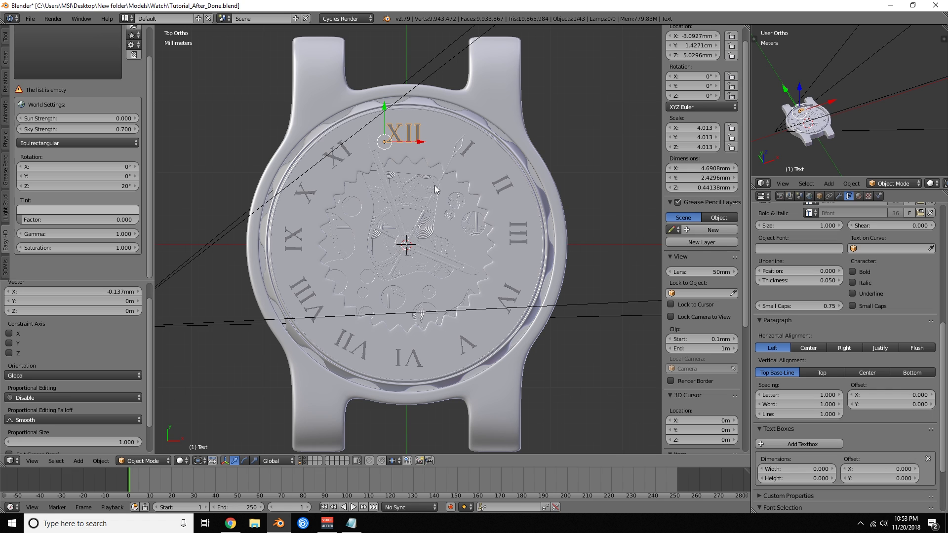
# - Enlarge the timeline area below the 3D view and turn it into a Node Editor
pyautogui.press('KP_0')
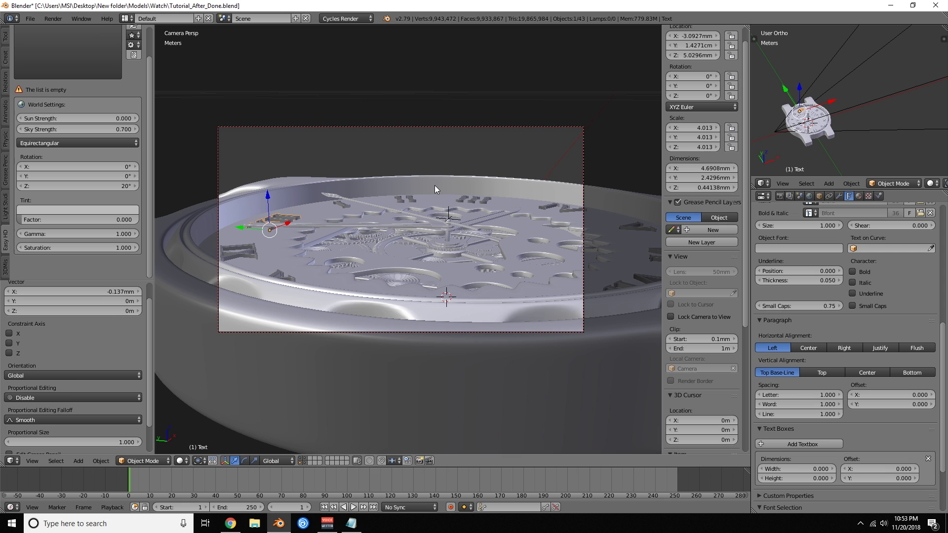
pyautogui.moveTo(507, 199); pyautogui.dragTo(482, 171, button='middle')
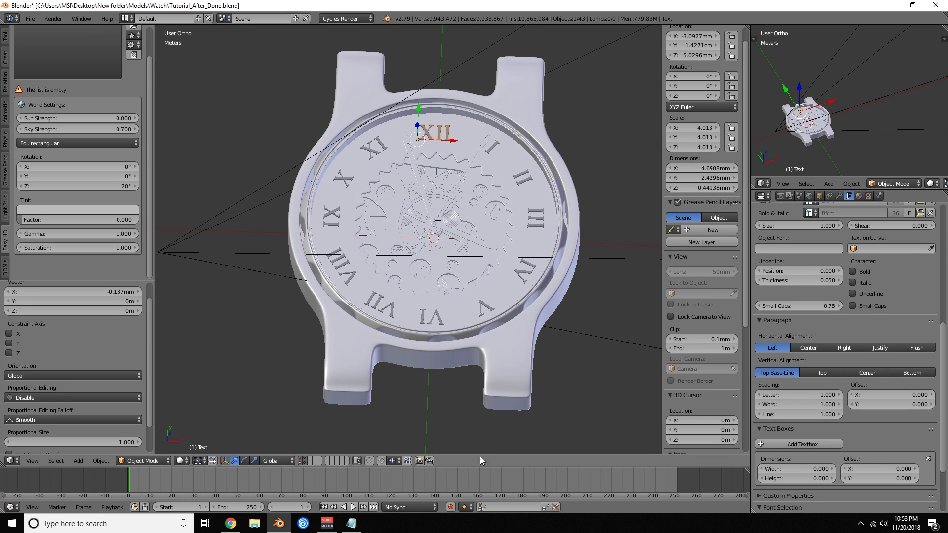
pyautogui.moveTo(479, 467); pyautogui.dragTo(478, 286)
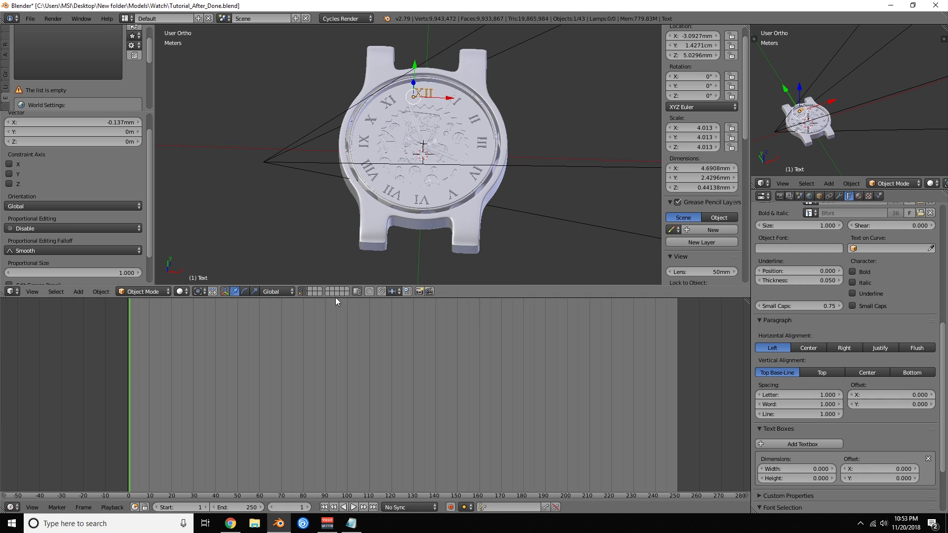
pyautogui.click(10, 509)
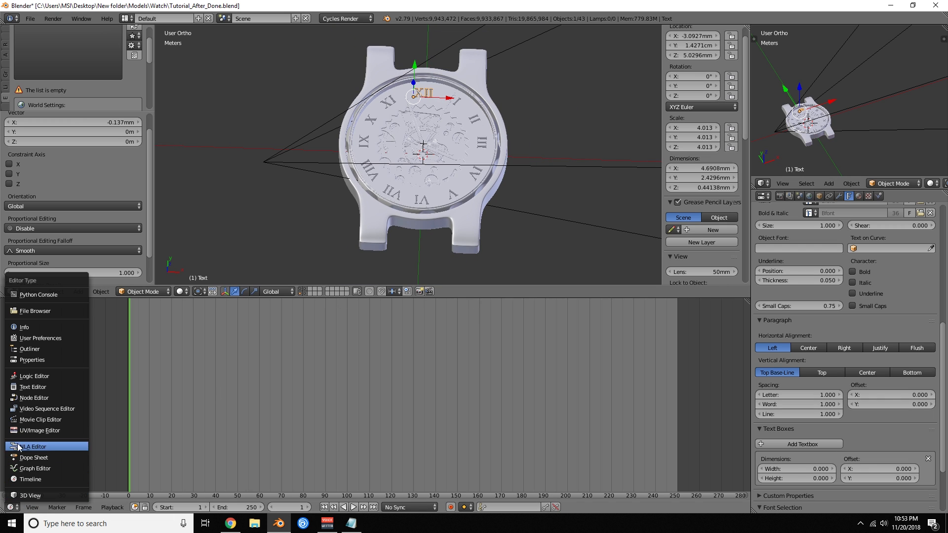
pyautogui.click(31, 400)
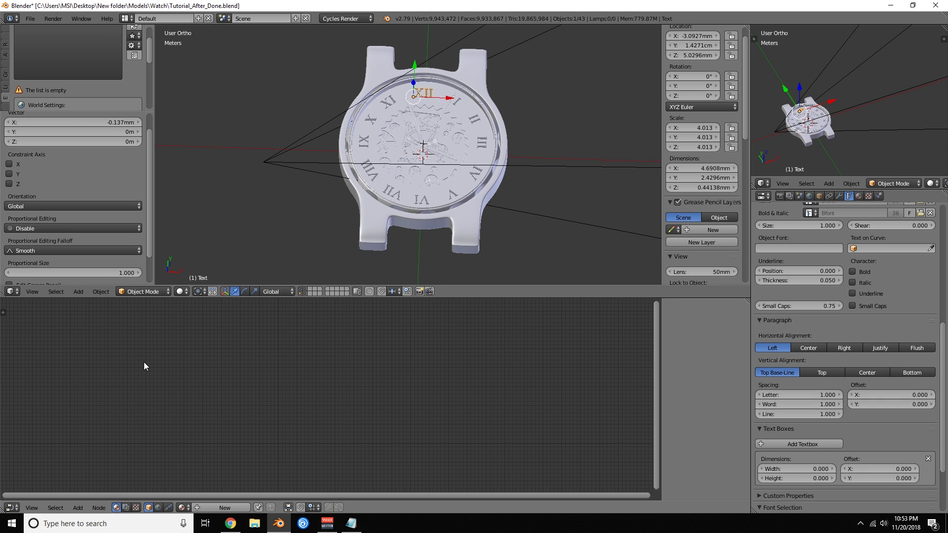
pyautogui.click(225, 507)
pyautogui.scroll(3, 284, 420)
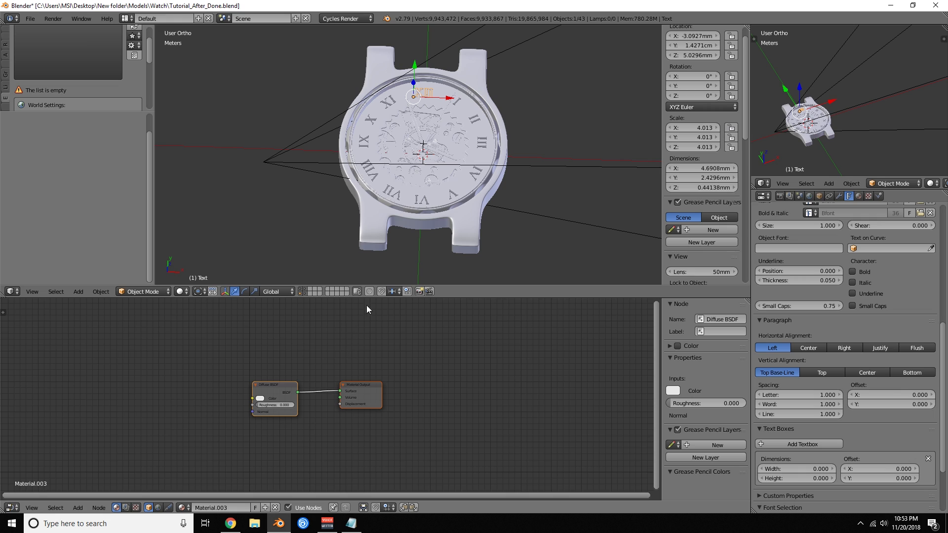
pyautogui.hotkey('ctrl', 'z')
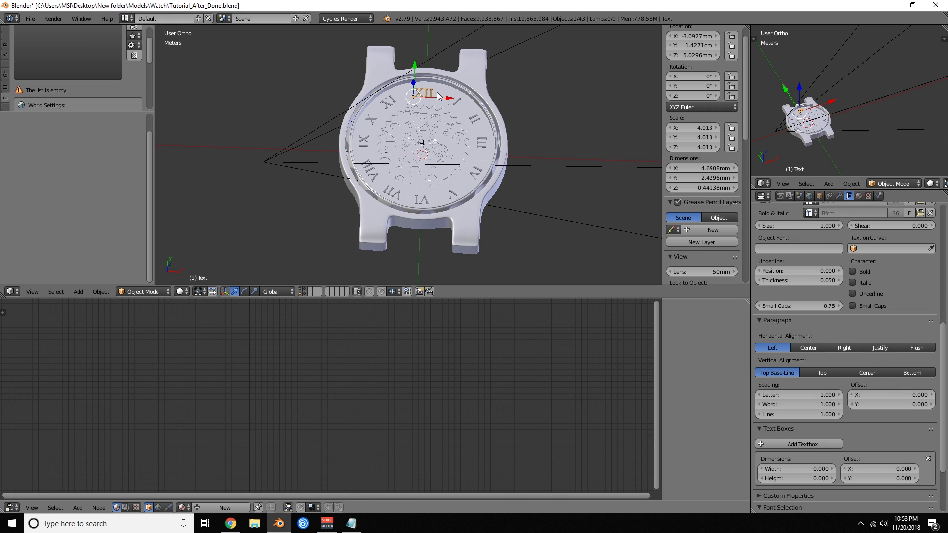
# - Isolate the dial plate with the toothed opening by hiding all other objects
pyautogui.rightClick(439, 129)
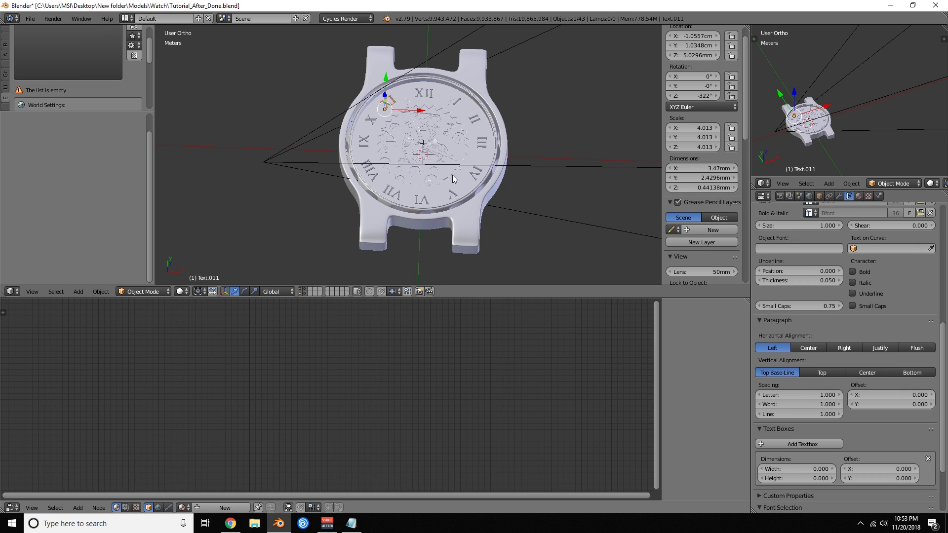
pyautogui.hotkey('ctrl', 'z')
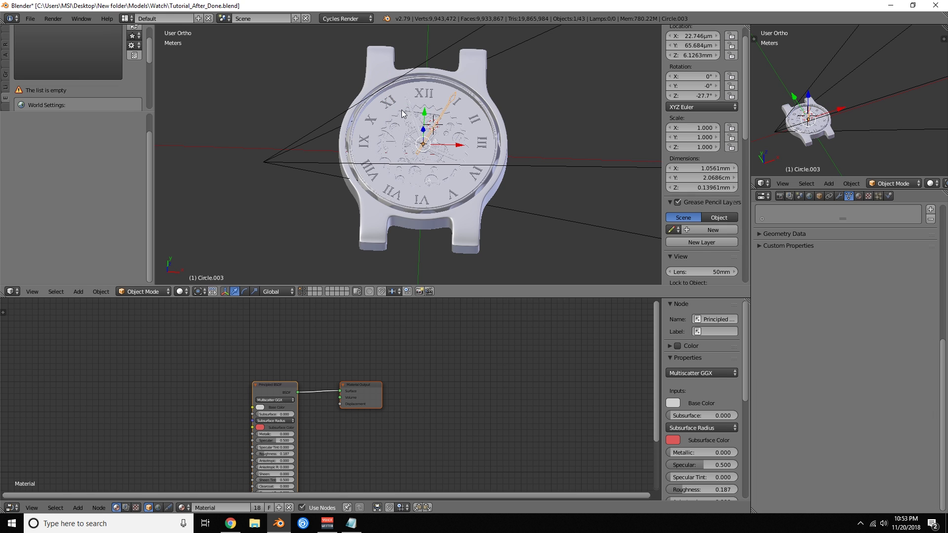
pyautogui.rightClick(445, 105)
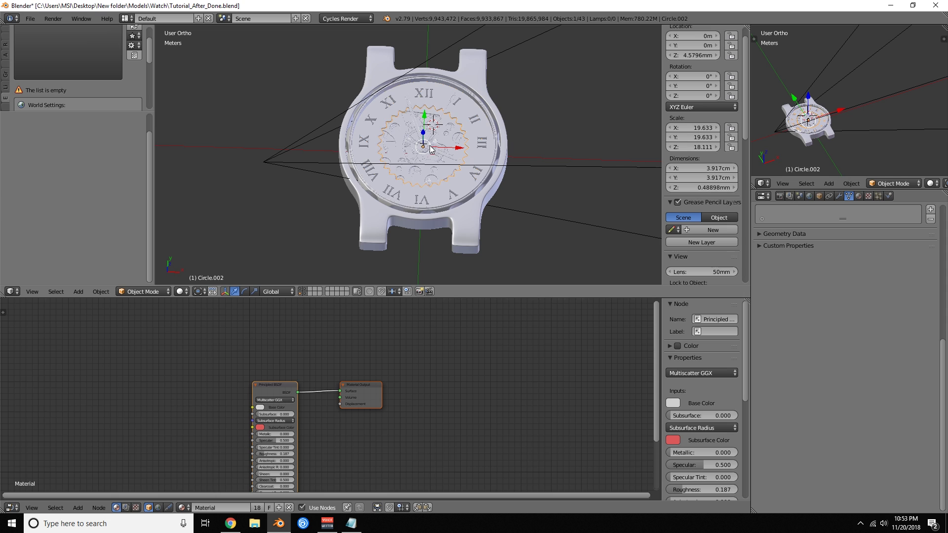
pyautogui.hotkey('shift', 'h')
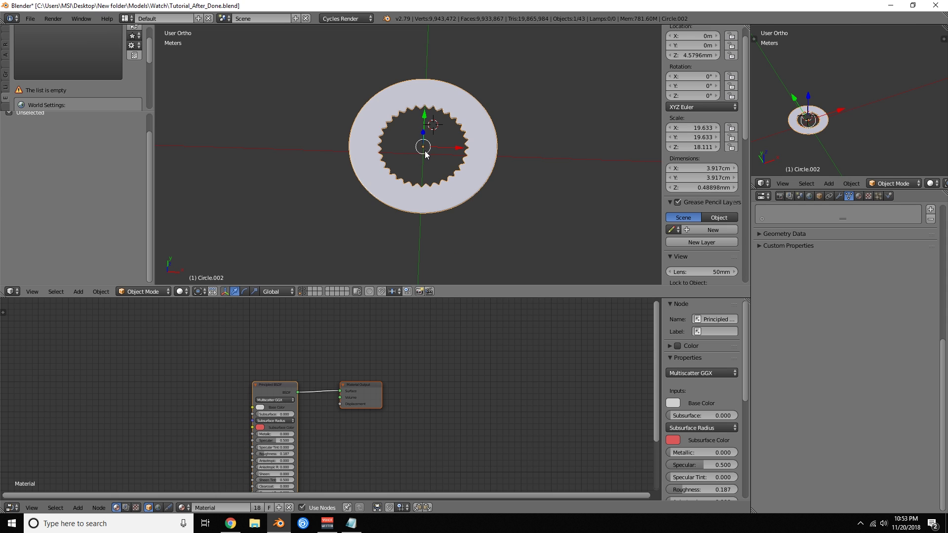
pyautogui.moveTo(434, 149); pyautogui.dragTo(437, 130, button='middle')
pyautogui.scroll(2, 76, 64)
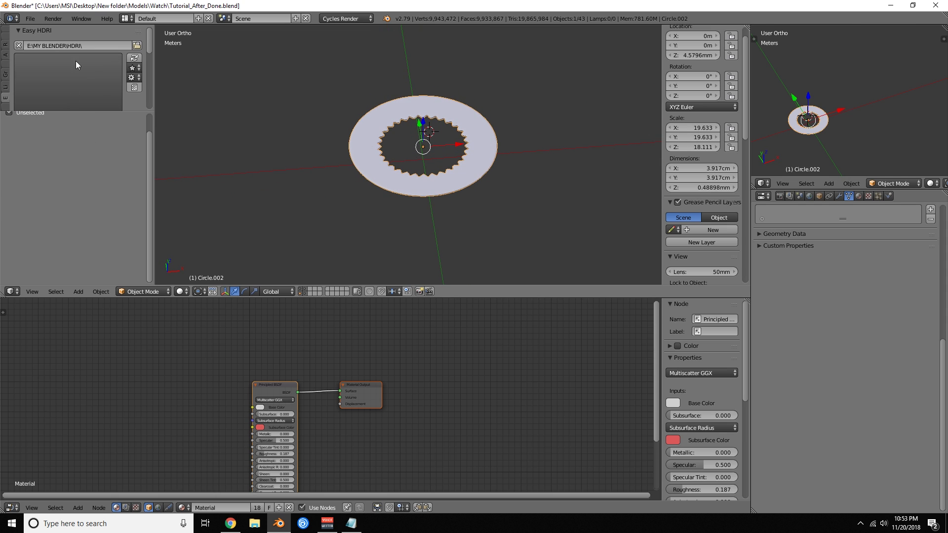
# - Preview the isolated dial plate with rendered shading in perspective view and show its material settings
pyautogui.moveTo(93, 111); pyautogui.dragTo(90, 163)
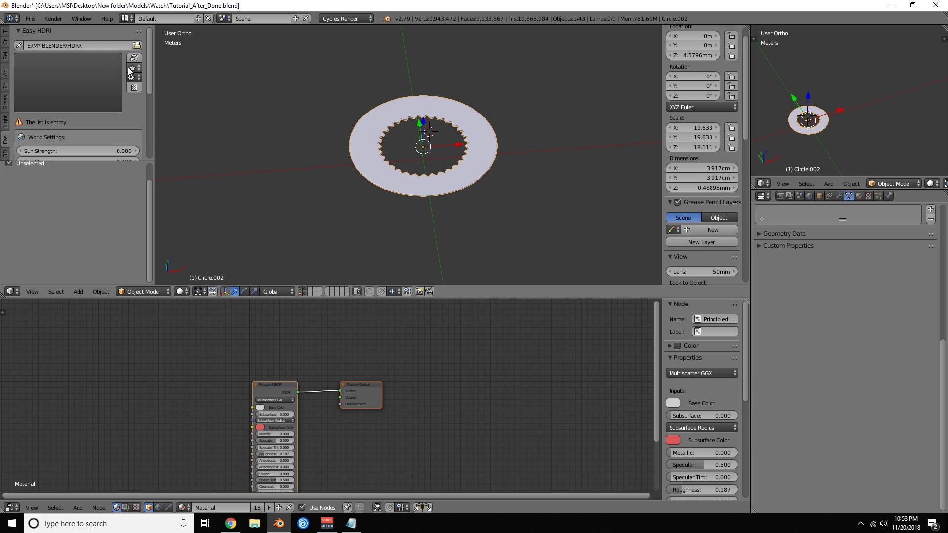
pyautogui.scroll(-2, 87, 114)
pyautogui.scroll(2, 82, 124)
pyautogui.hotkey('shift', 'z')
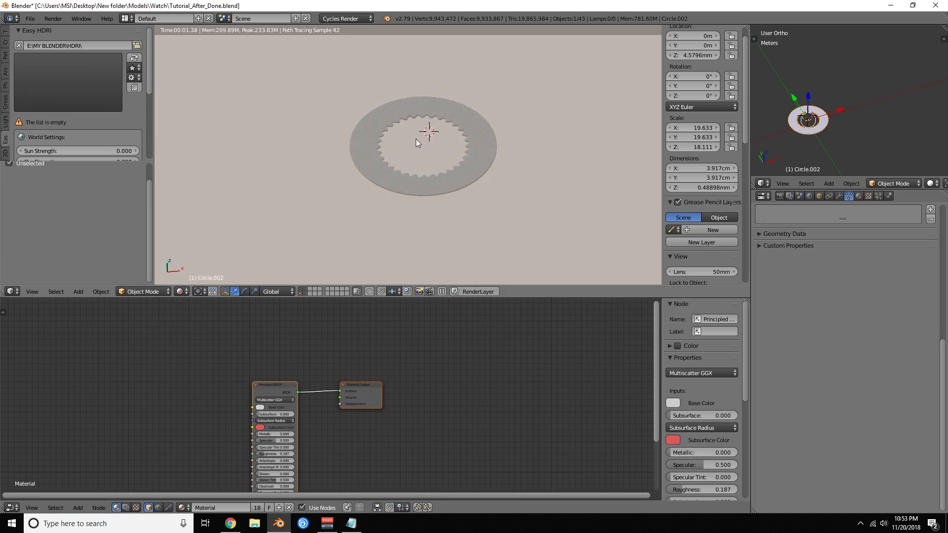
pyautogui.press('KP_5')
pyautogui.scroll(-2, 416, 140)
pyautogui.moveTo(416, 139); pyautogui.dragTo(422, 168, button='middle')
pyautogui.scroll(6, 437, 141)
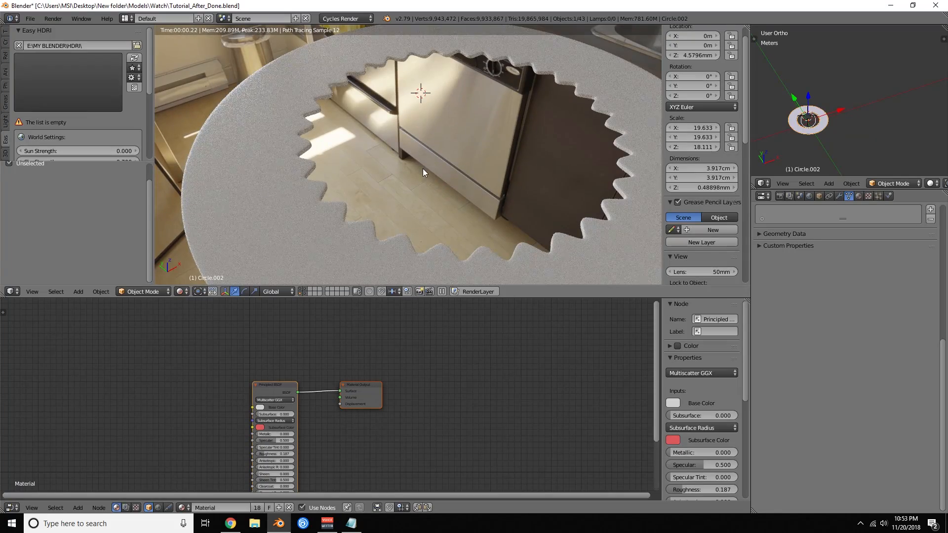
pyautogui.moveTo(305, 212); pyautogui.dragTo(327, 253, button='middle')
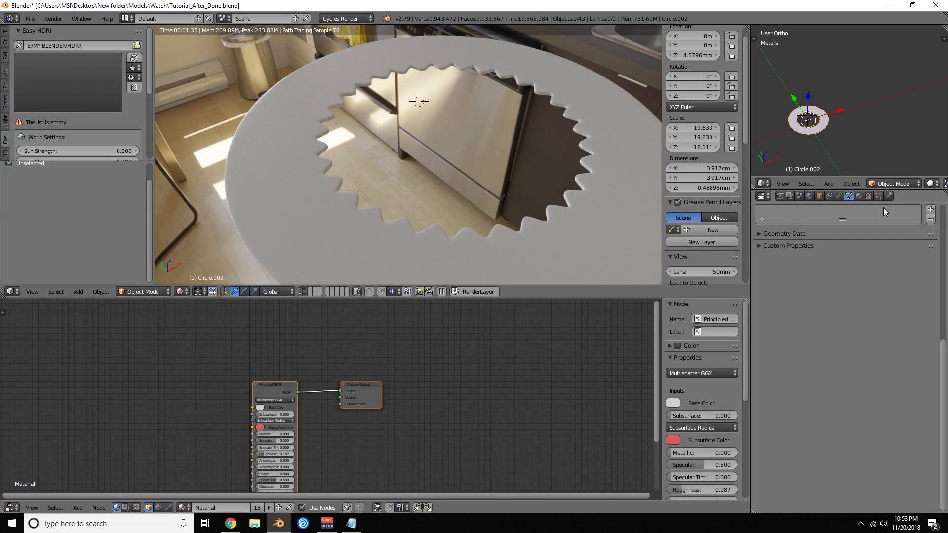
pyautogui.click(859, 196)
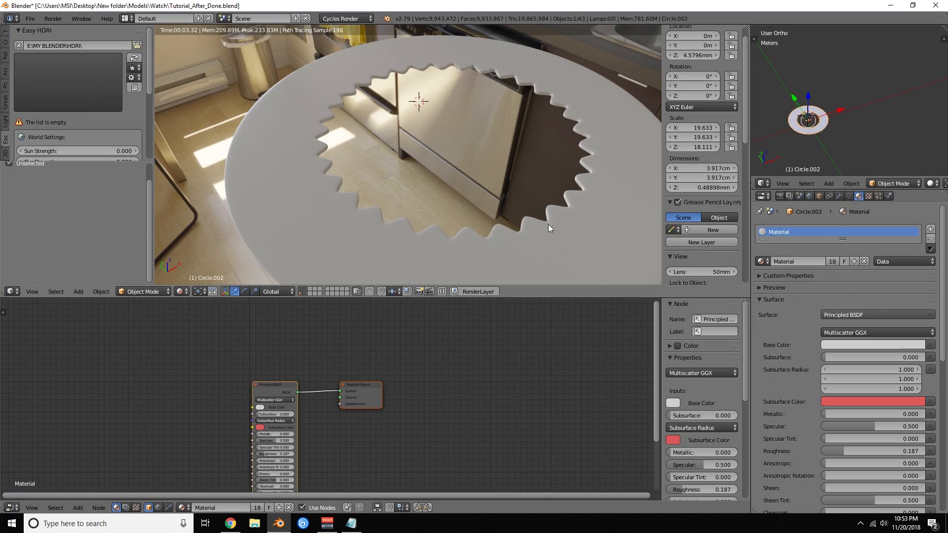
# - Make the dial plate's shared material a single-user copy
pyautogui.moveTo(616, 203); pyautogui.dragTo(600, 189, button='middle')
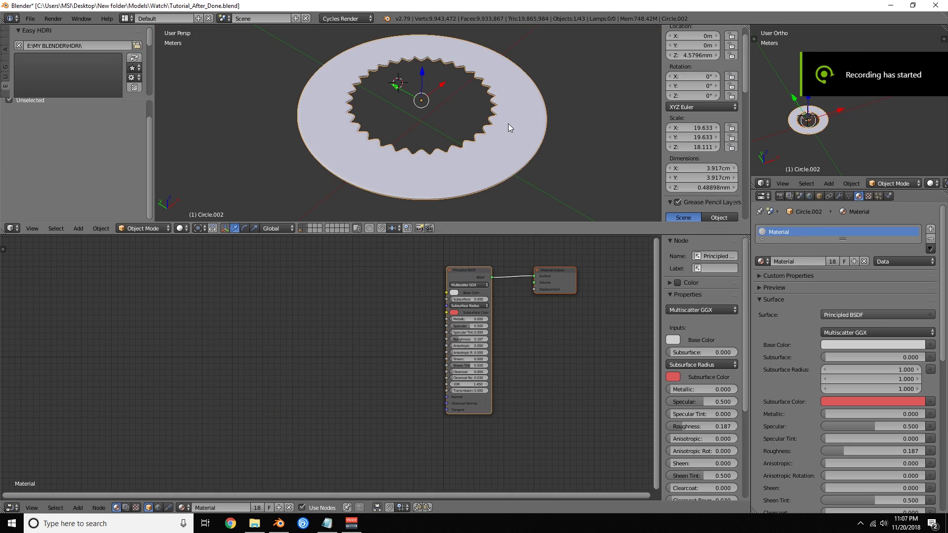
pyautogui.moveTo(562, 150); pyautogui.dragTo(522, 126, button='middle')
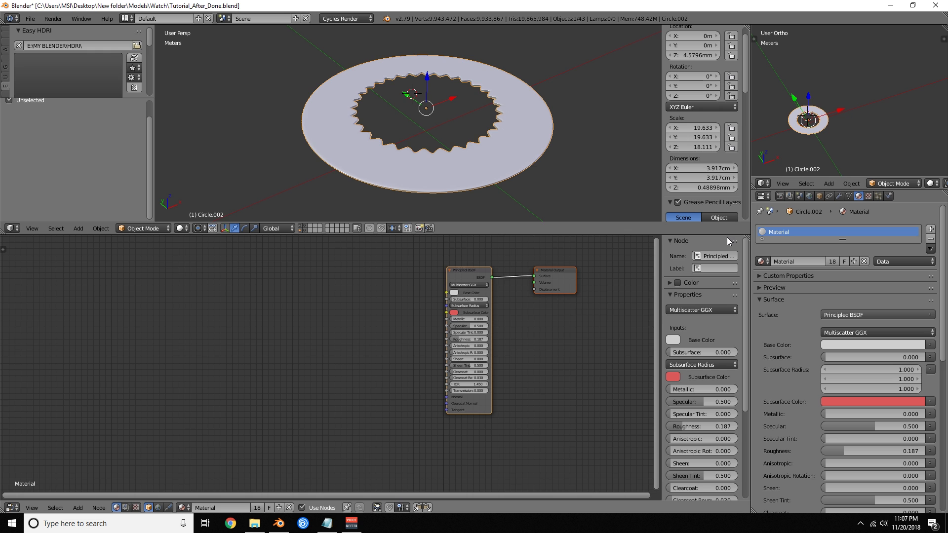
pyautogui.moveTo(553, 144); pyautogui.dragTo(570, 133, button='middle')
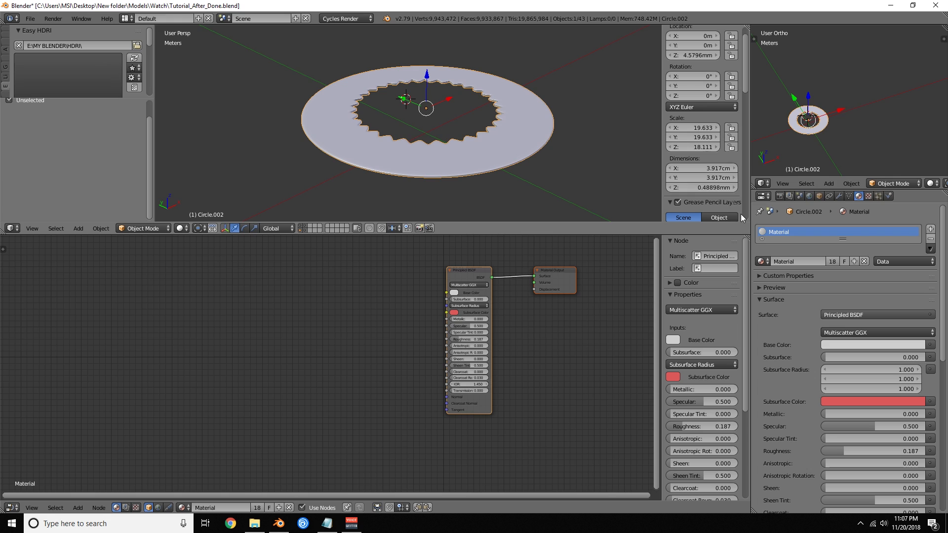
pyautogui.click(832, 261)
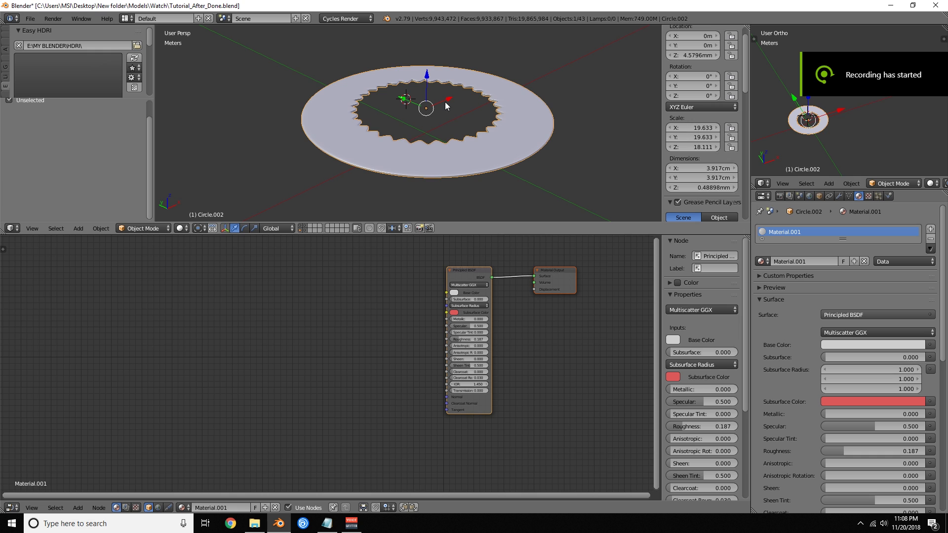
# - Give the plate's Principled BSDF a pale beige base color, metallic 1.000 and roughness 0.271
pyautogui.scroll(2, 472, 291)
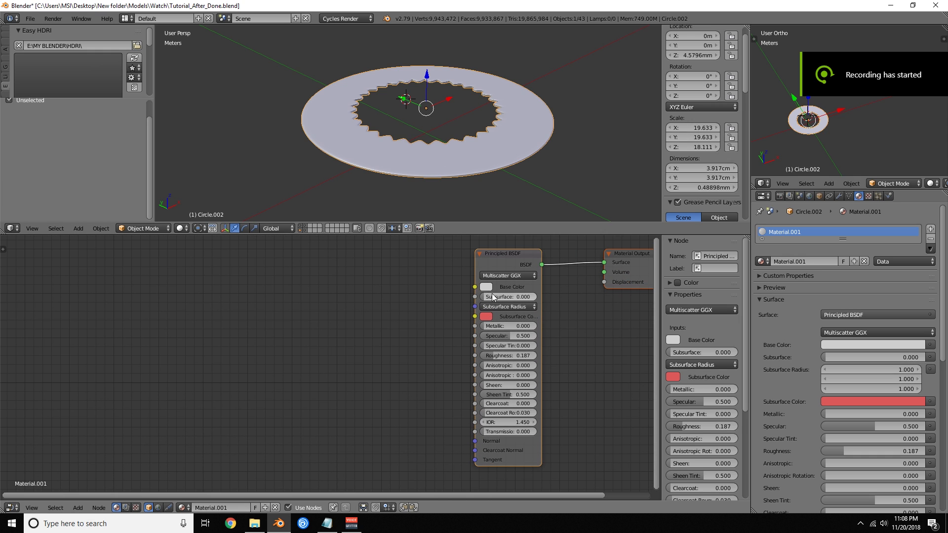
pyautogui.click(486, 287)
pyautogui.moveTo(510, 196); pyautogui.dragTo(514, 194)
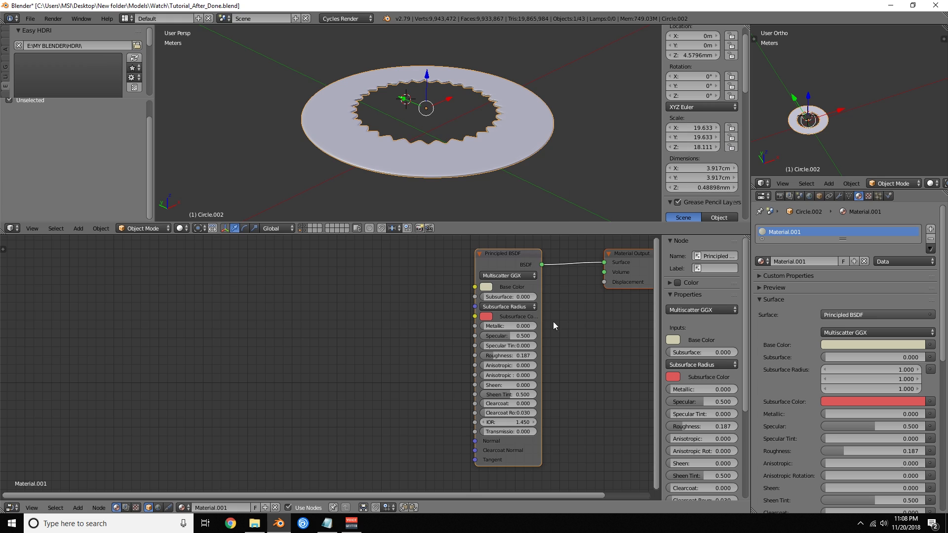
pyautogui.moveTo(484, 328); pyautogui.dragTo(537, 326)
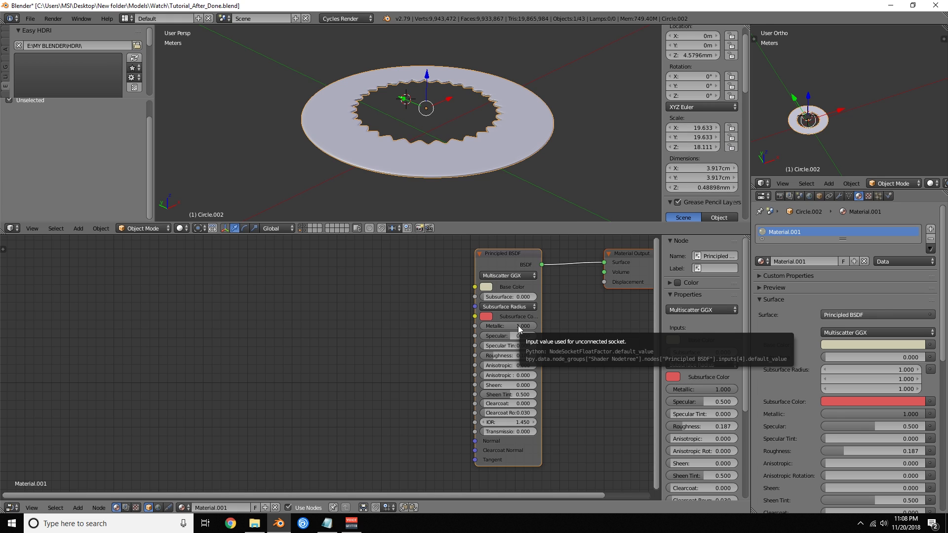
pyautogui.moveTo(502, 355)
pyautogui.mouseDown()
pyautogui.moveTo(524, 355)
pyautogui.moveTo(490, 358)
pyautogui.mouseUp()
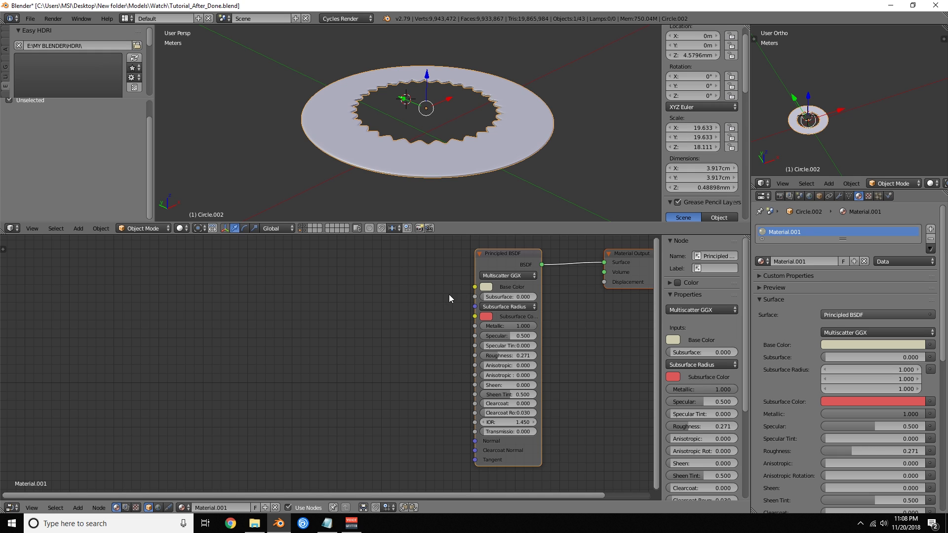
# - Add an Image Texture node in the free space before the Principled BSDF
pyautogui.scroll(-2, 449, 295)
pyautogui.moveTo(392, 318); pyautogui.dragTo(448, 310, button='middle')
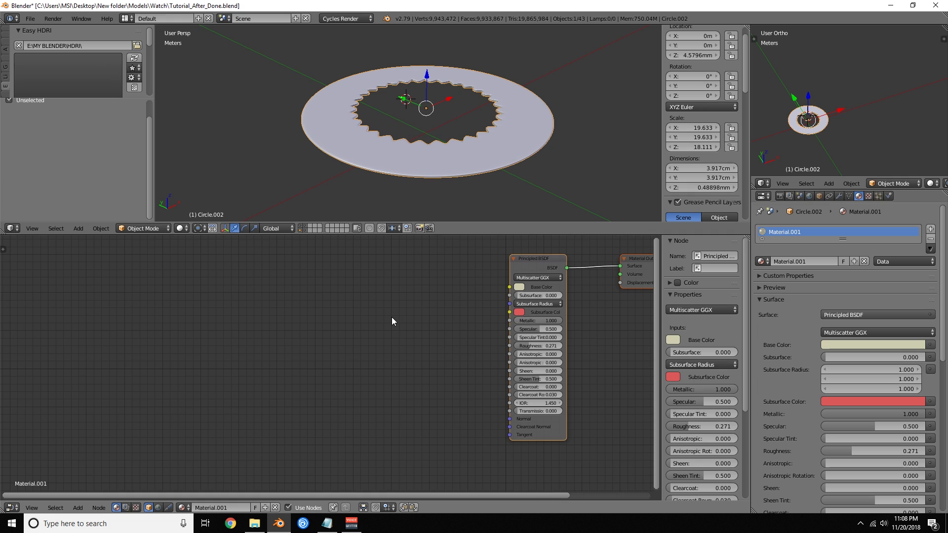
pyautogui.hotkey('shift', 'a')
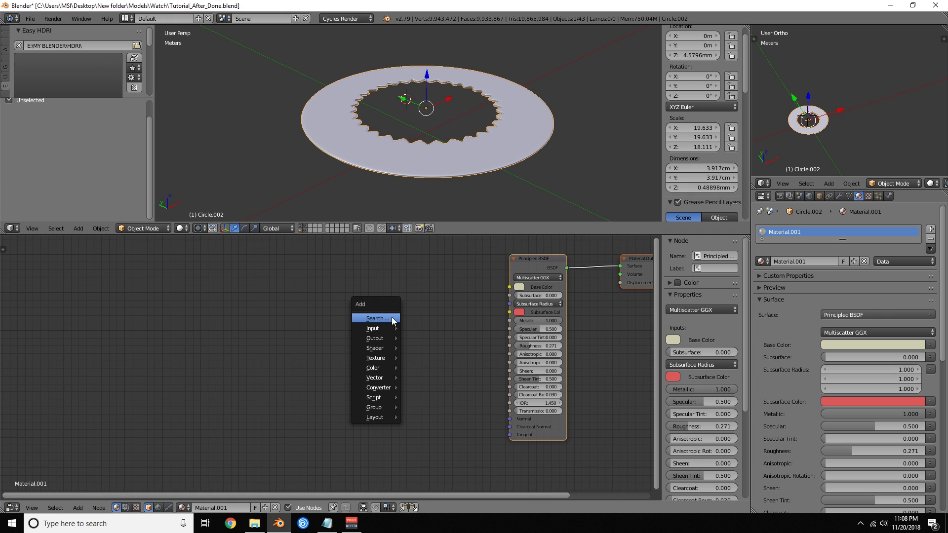
pyautogui.click(392, 318)
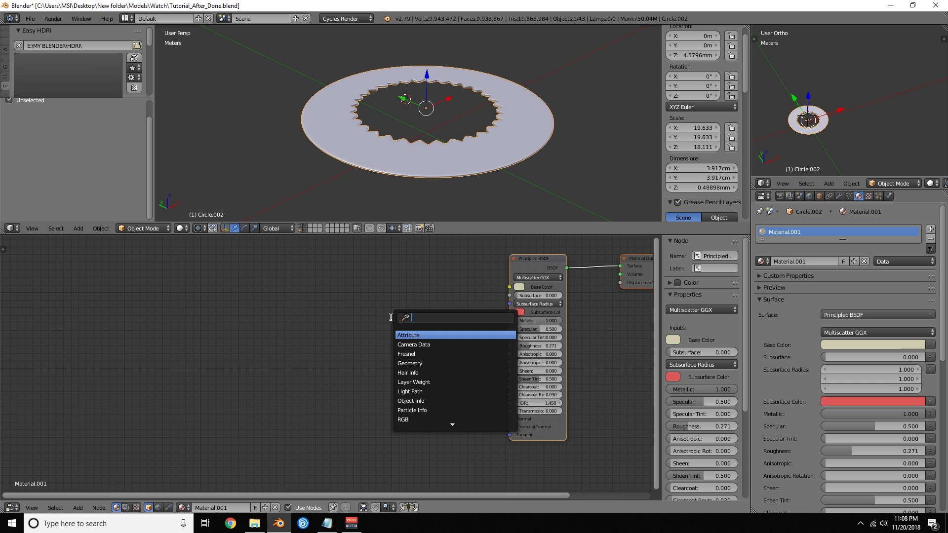
pyautogui.write('im')
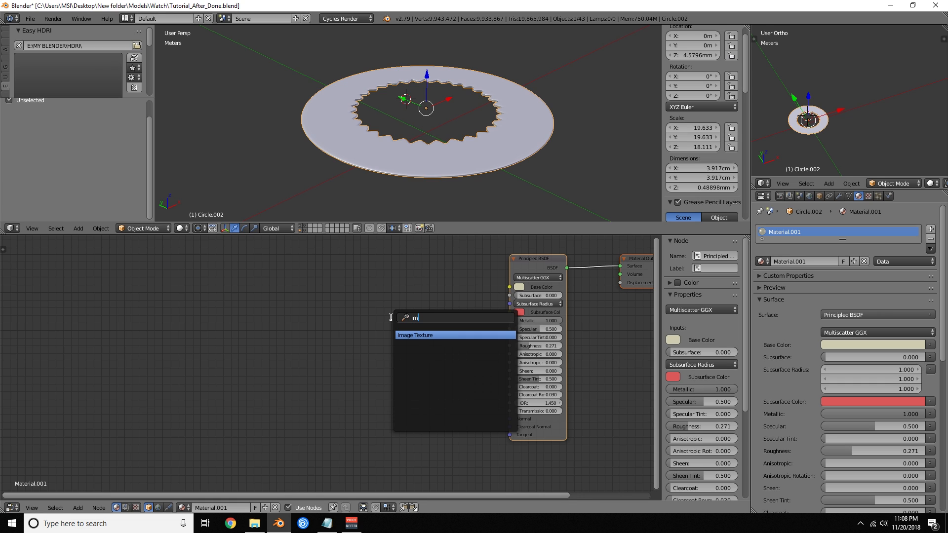
pyautogui.press('Return')
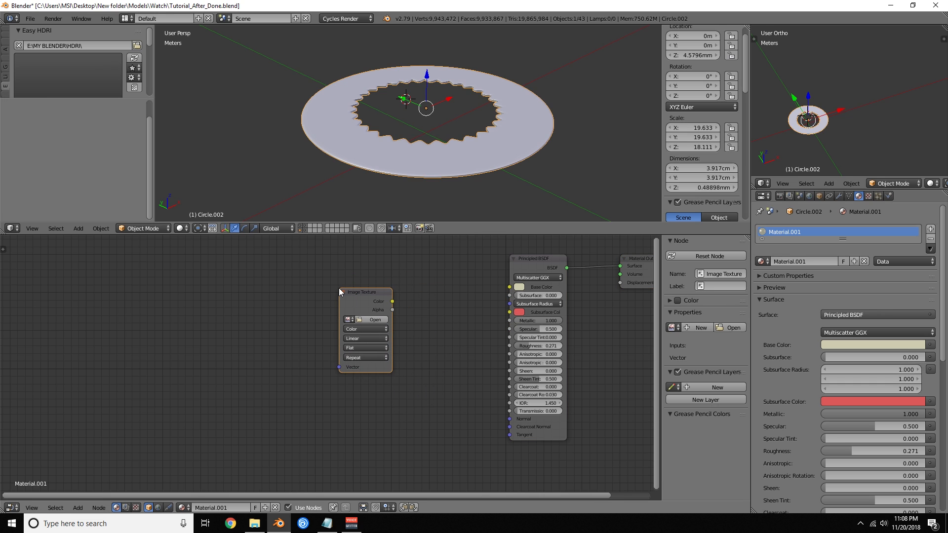
pyautogui.click(338, 289)
# - Load zomax-net_scratched-smudge_8k.jpg from the Tutorial_Materials folder into the Image Texture node and set it to Non-Color Data
pyautogui.click(374, 319)
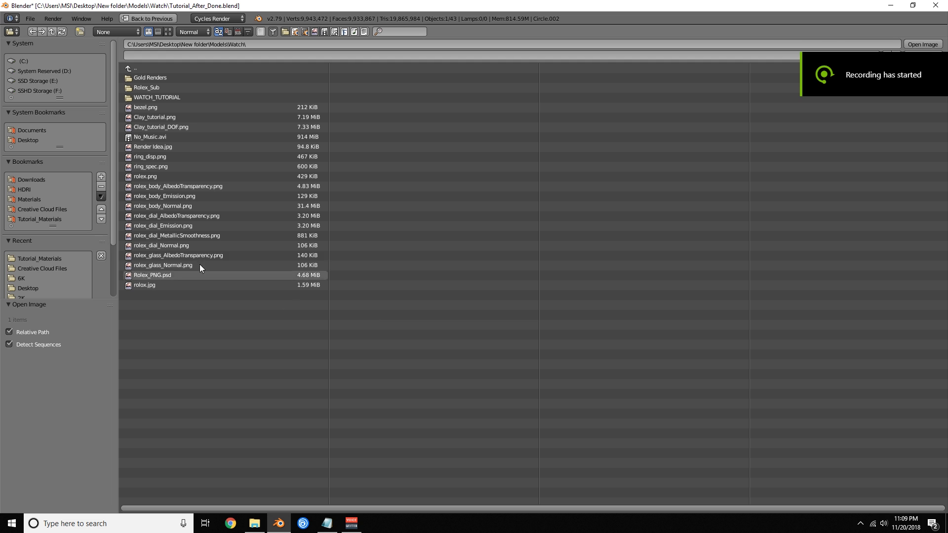
pyautogui.click(47, 219)
pyautogui.click(168, 31)
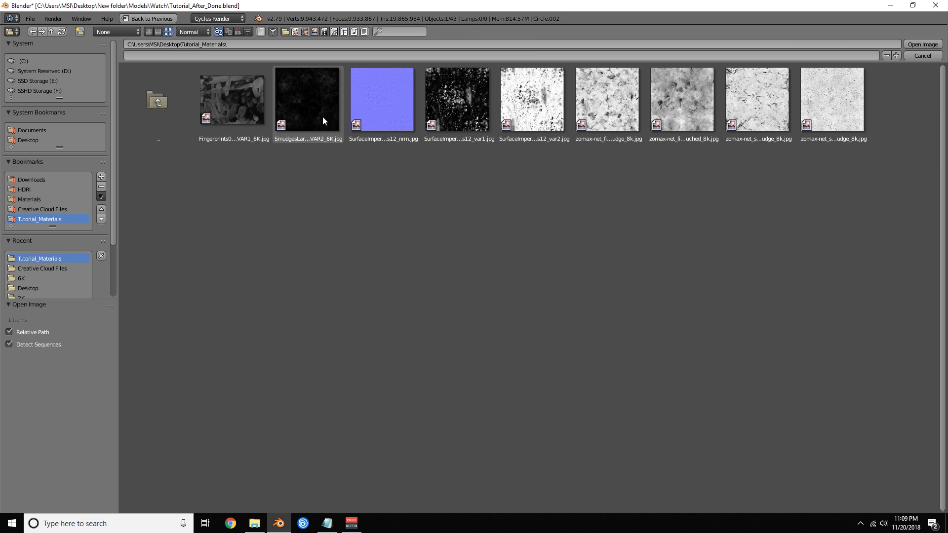
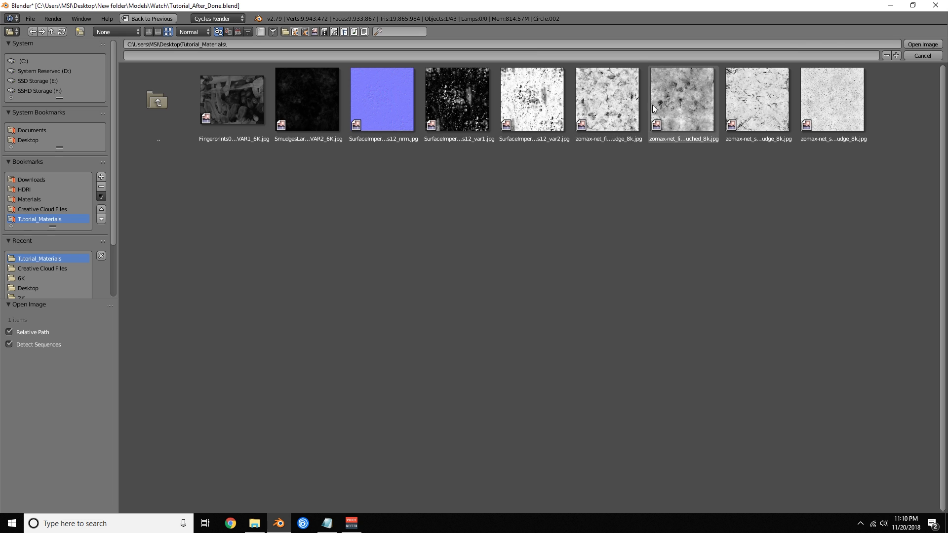
pyautogui.click(759, 102)
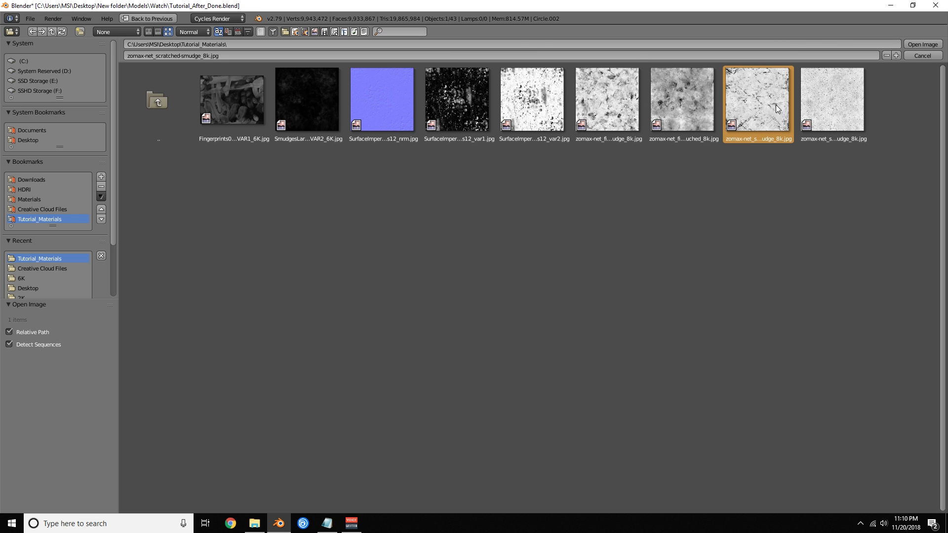
pyautogui.click(923, 45)
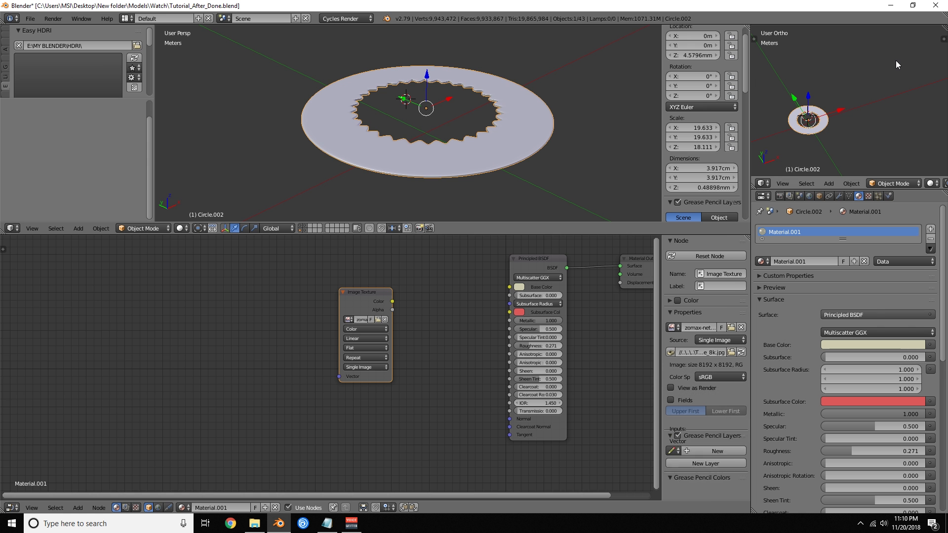
pyautogui.click(368, 328)
pyautogui.click(368, 338)
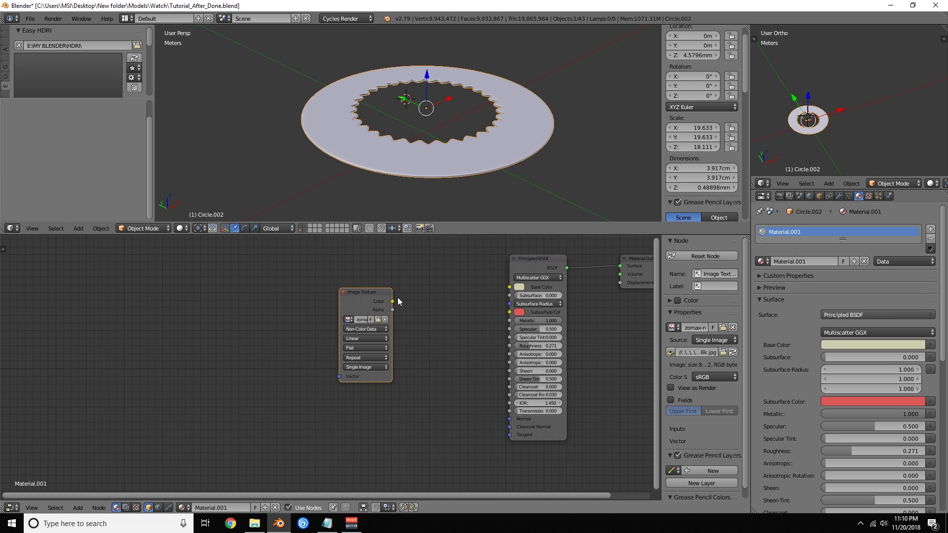
# - Add Texture Coordinate and Mapping nodes feeding the Image Texture node
pyautogui.moveTo(393, 301)
pyautogui.mouseDown()
pyautogui.moveTo(511, 286)
pyautogui.moveTo(510, 424)
pyautogui.moveTo(508, 342)
pyautogui.moveTo(432, 300)
pyautogui.moveTo(400, 309)
pyautogui.mouseUp()
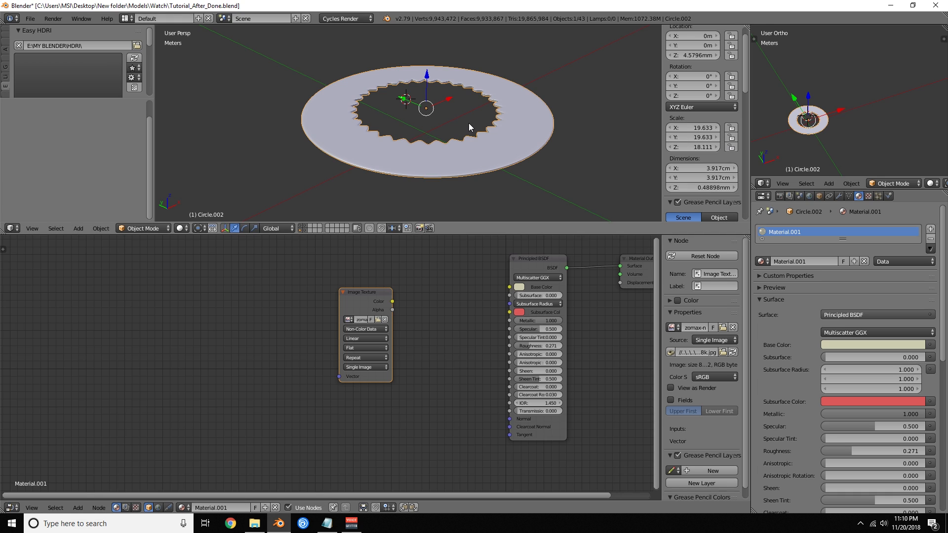
pyautogui.hotkey('ctrl', 't')
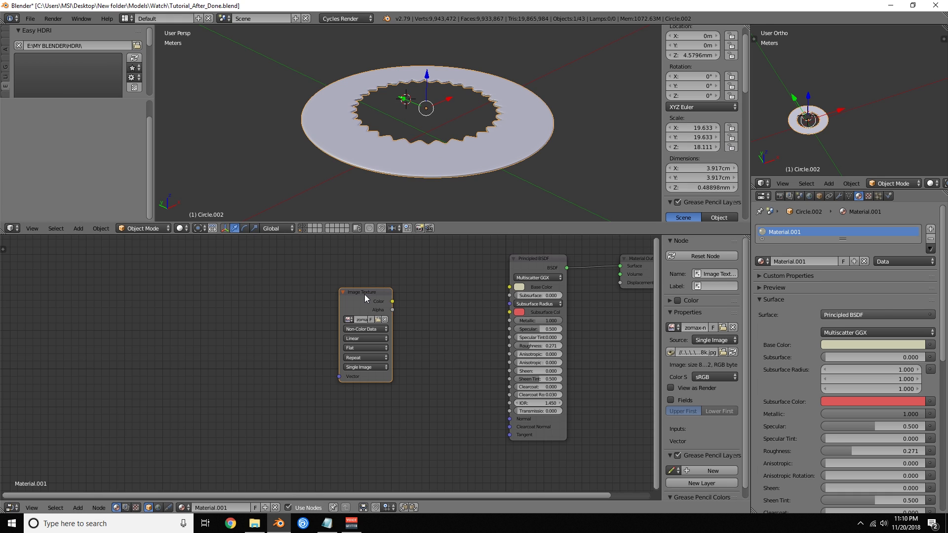
pyautogui.hotkey('ctrl', 't')
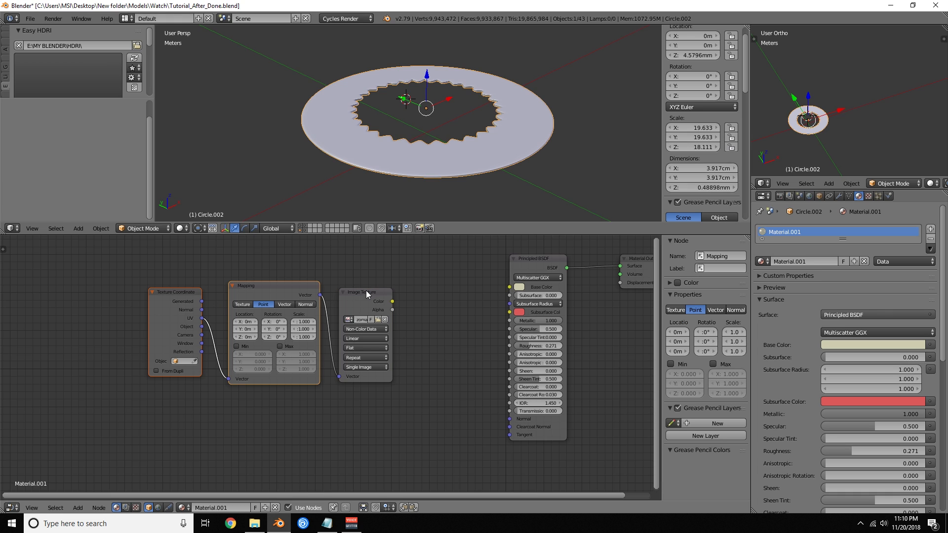
# - Preview the image texture alone on the rendered plate and switch the Mapping node's input to Generated coordinates
pyautogui.keyDown('ctrl'); pyautogui.keyDown('shift'); pyautogui.click(369, 292); pyautogui.keyUp('shift'); pyautogui.keyUp('ctrl')
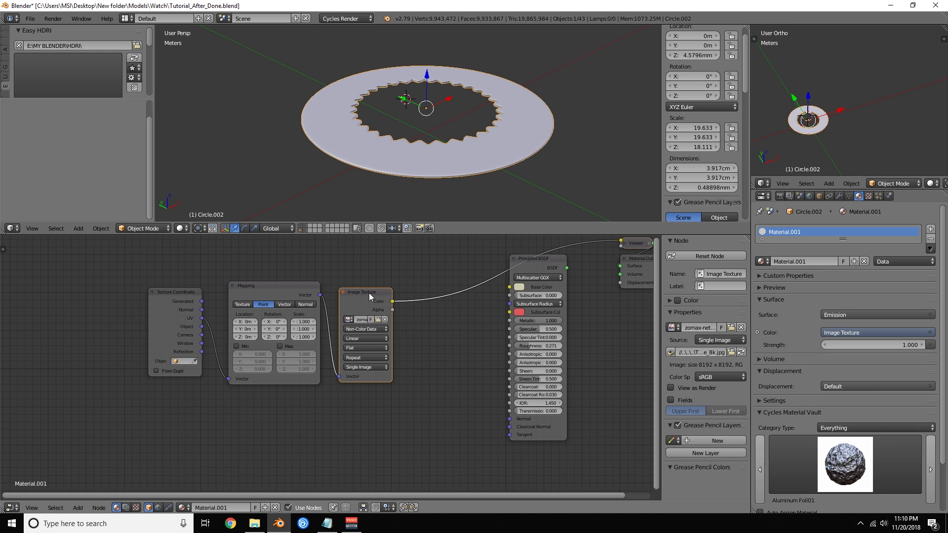
pyautogui.hotkey('shift', 'z')
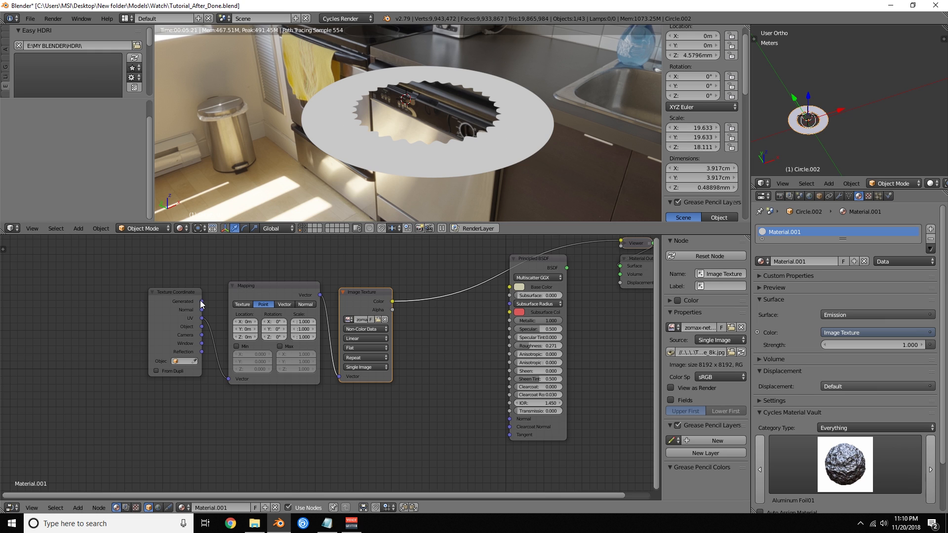
pyautogui.moveTo(201, 303); pyautogui.dragTo(228, 380)
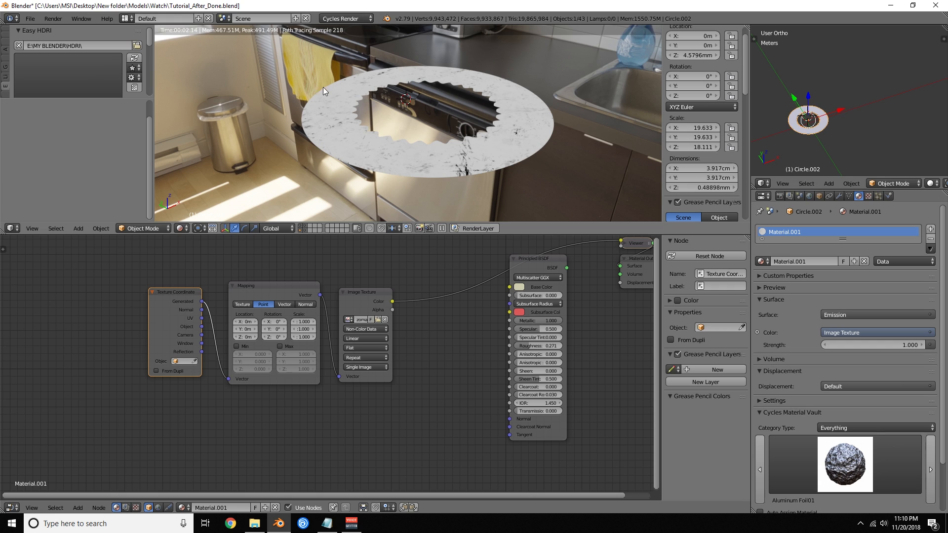
pyautogui.hotkey('shift', 'z')
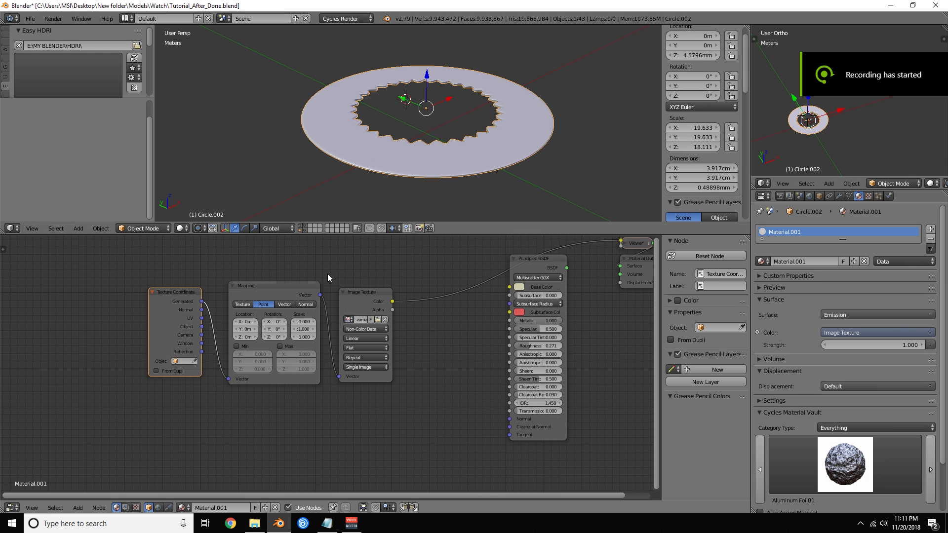
# - Shift the Texture Coordinate, Mapping and Image Texture nodes away from the Principled BSDF to make room for another node
pyautogui.press('b')
pyautogui.moveTo(192, 259); pyautogui.dragTo(358, 363)
pyautogui.press('g')
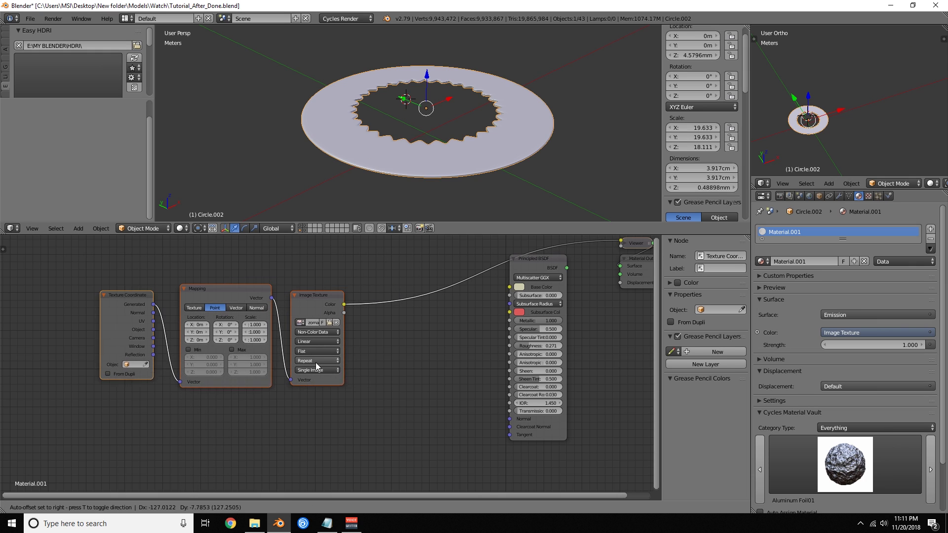
pyautogui.click(303, 365)
# - Insert a ColorRamp node on the link coming out of the Image Texture node
pyautogui.hotkey('shift', 'a')
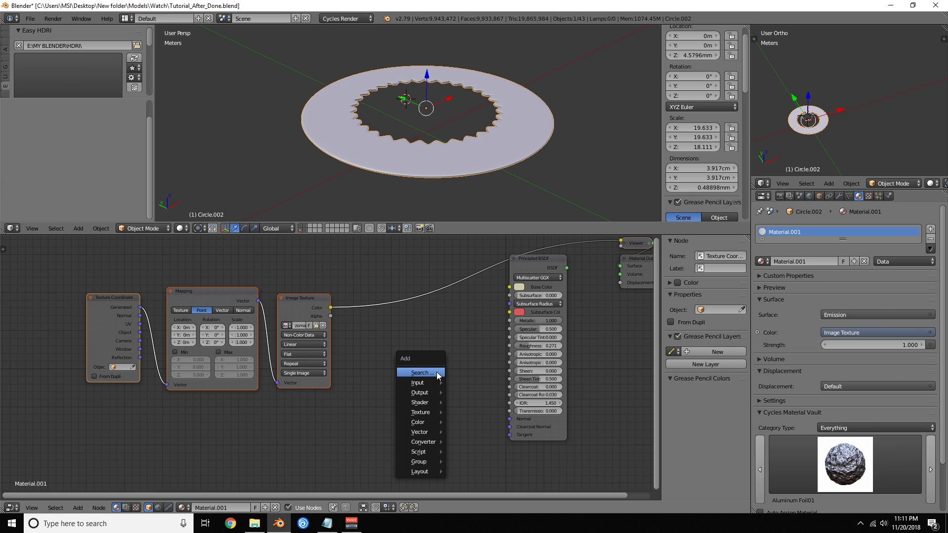
pyautogui.click(437, 371)
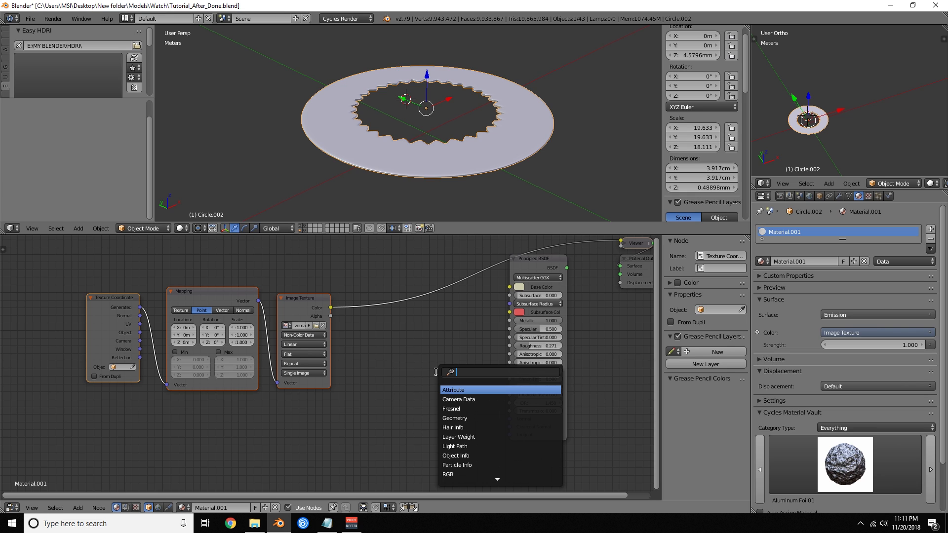
pyautogui.write('ramp')
pyautogui.press('Return')
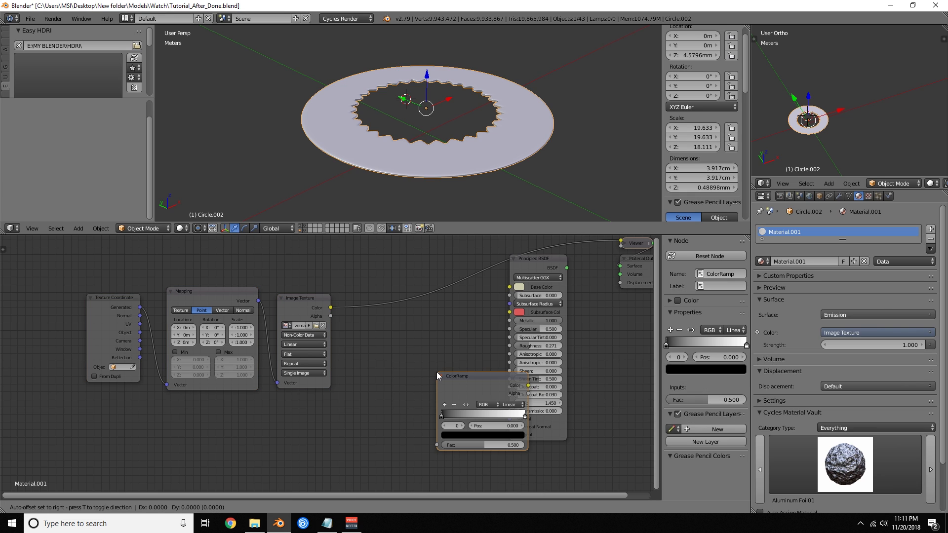
pyautogui.click(354, 289)
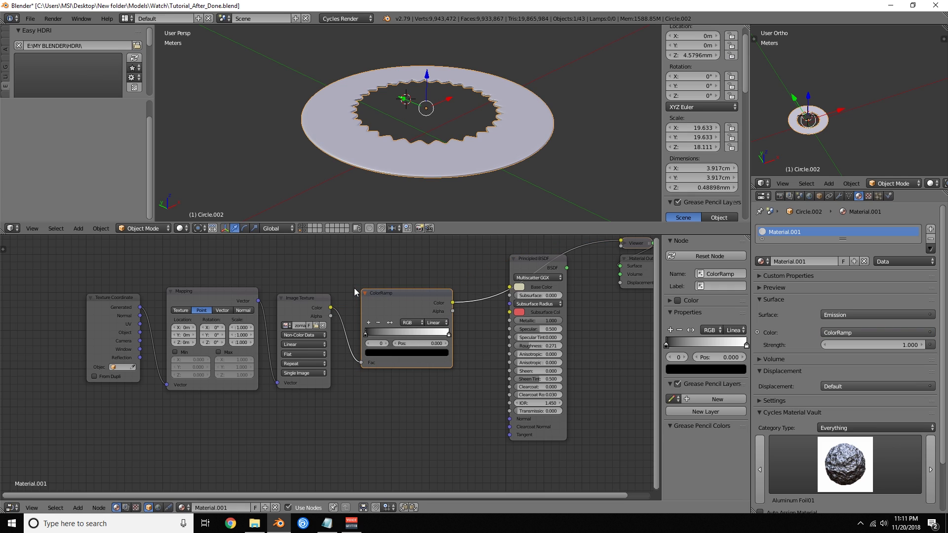
# - Connect the ColorRamp's Color output to the Principled BSDF's Roughness and flip the ramp's colors
pyautogui.hotkey('shift', 'a')
pyautogui.moveTo(415, 407)
pyautogui.moveTo(453, 302); pyautogui.dragTo(462, 310)
pyautogui.moveTo(501, 349); pyautogui.dragTo(506, 346)
pyautogui.click(390, 322)
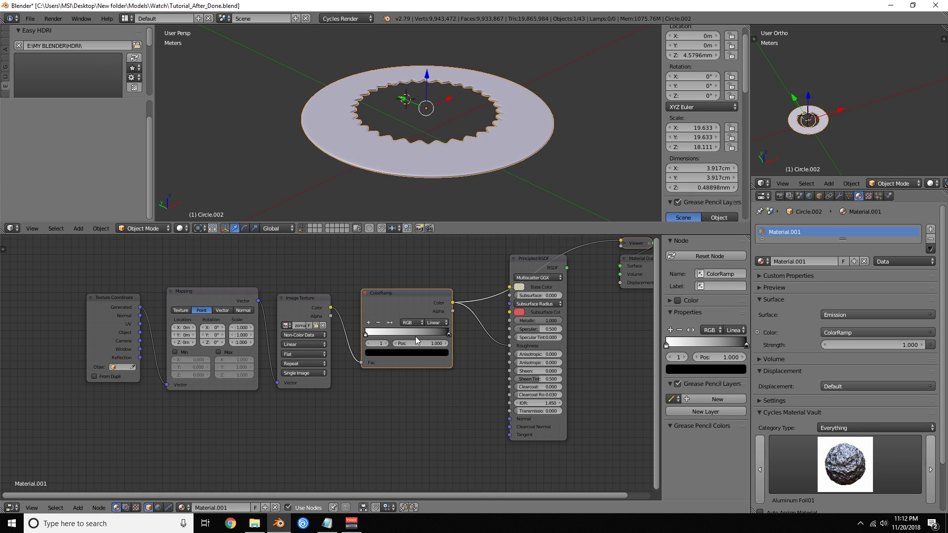
# - Preview the ColorRamp output on the plate with rendered shading and nudge the ColorRamp node slightly toward the Principled BSDF
pyautogui.keyDown('ctrl'); pyautogui.keyDown('shift'); pyautogui.click(421, 297); pyautogui.keyUp('shift'); pyautogui.keyUp('ctrl')
pyautogui.keyDown('ctrl'); pyautogui.keyDown('shift'); pyautogui.click(423, 295); pyautogui.keyUp('shift'); pyautogui.keyUp('ctrl')
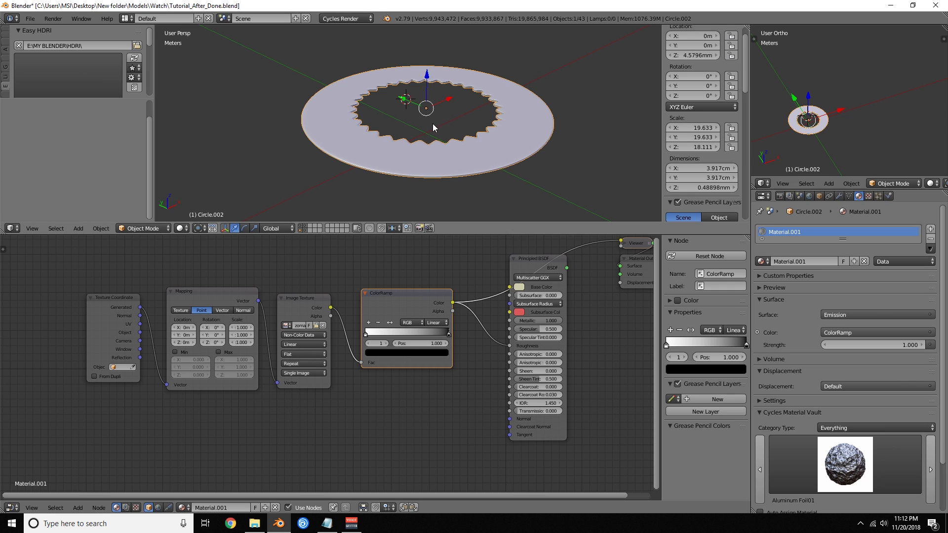
pyautogui.hotkey('shift', 'z')
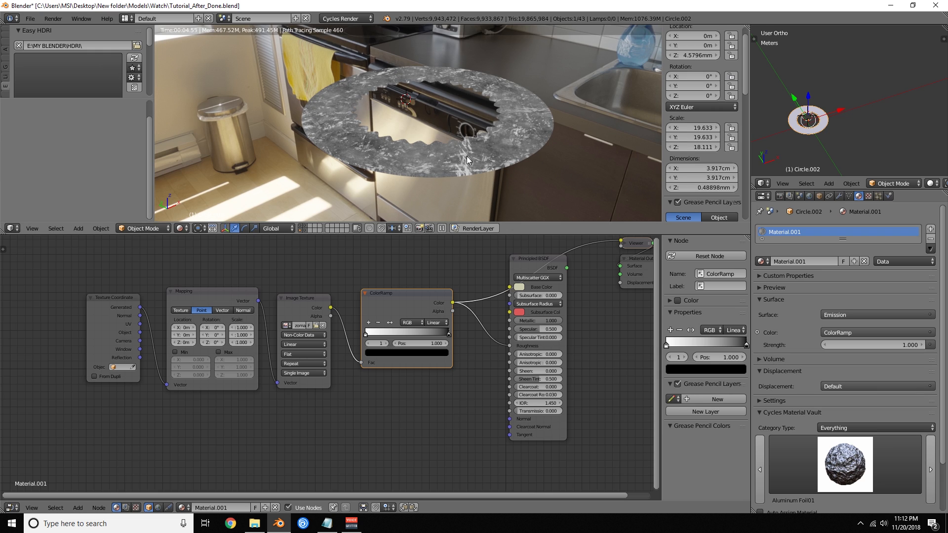
pyautogui.press('g')
pyautogui.click(453, 338)
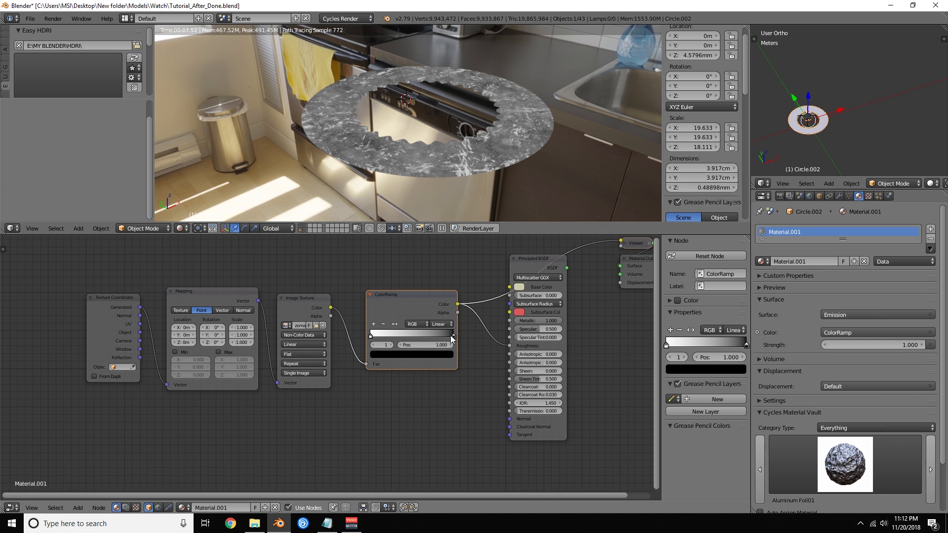
# - Increase the ColorRamp contrast by placing the white stop at about 0.186 and the black stop at about 0.845
pyautogui.click(395, 324)
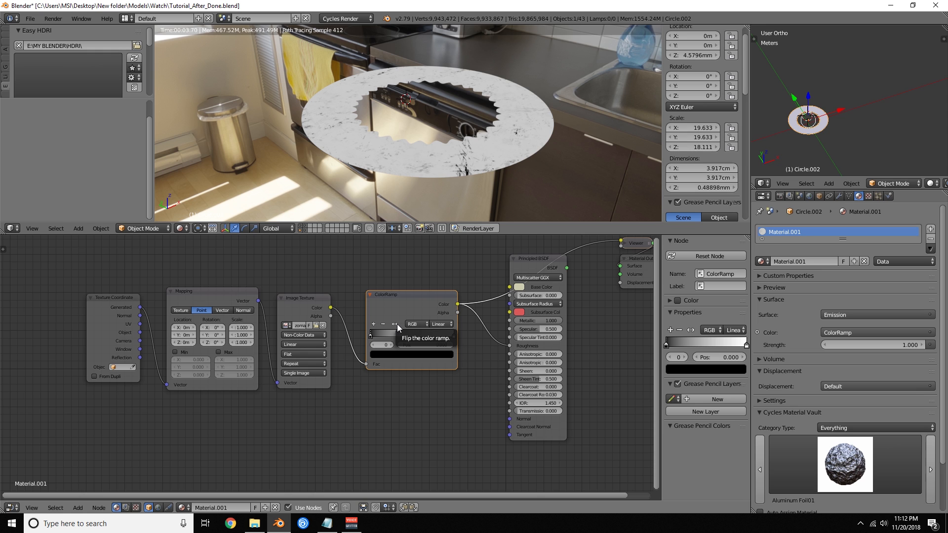
pyautogui.moveTo(378, 335)
pyautogui.mouseDown()
pyautogui.moveTo(444, 334)
pyautogui.moveTo(378, 338)
pyautogui.moveTo(400, 335)
pyautogui.moveTo(386, 336)
pyautogui.mouseUp()
pyautogui.click(396, 324)
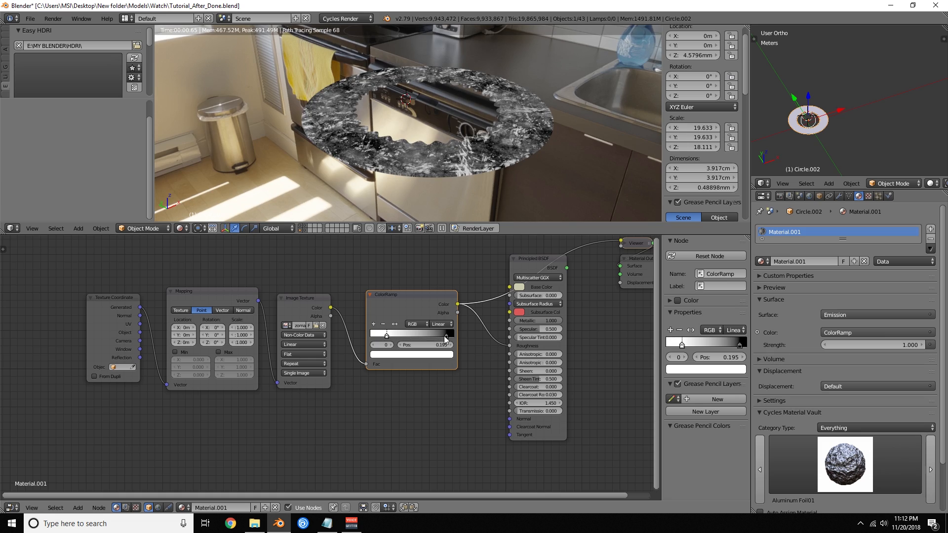
pyautogui.moveTo(446, 336)
pyautogui.mouseDown()
pyautogui.moveTo(433, 336)
pyautogui.moveTo(441, 337)
pyautogui.mouseUp()
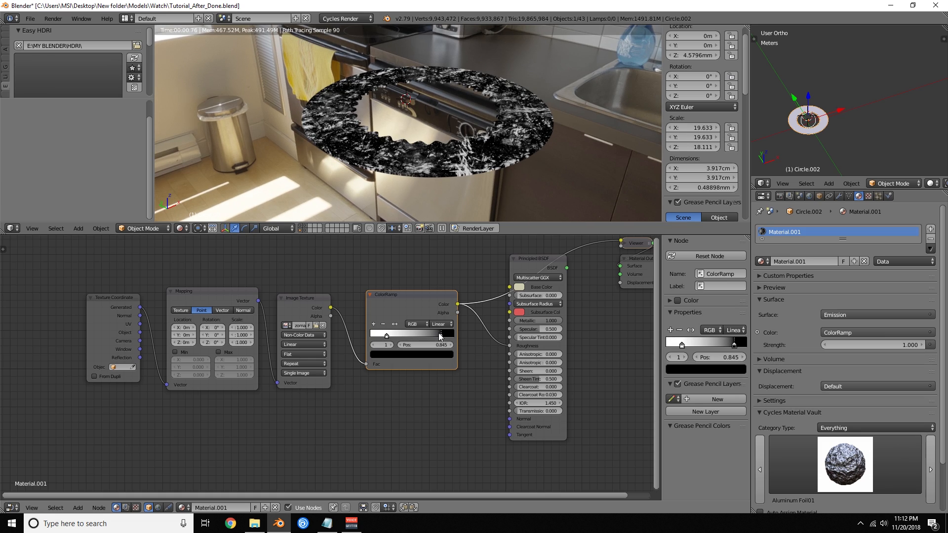
pyautogui.moveTo(386, 336); pyautogui.dragTo(385, 338)
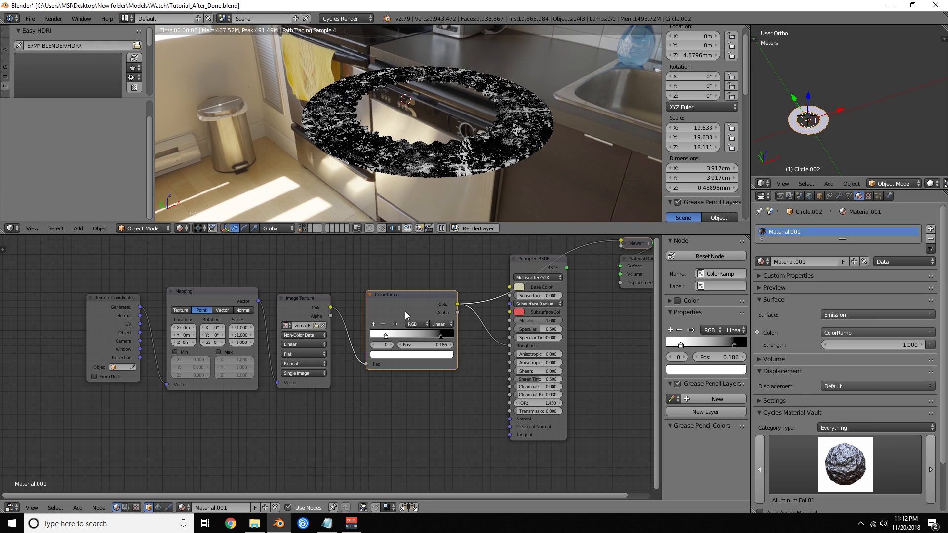
# - Preview the Principled BSDF on the plate through the camera and set the Mapping node's Z rotation to about 10.8°
pyautogui.keyDown('ctrl'); pyautogui.keyDown('shift'); pyautogui.click(536, 270); pyautogui.keyUp('shift'); pyautogui.keyUp('ctrl')
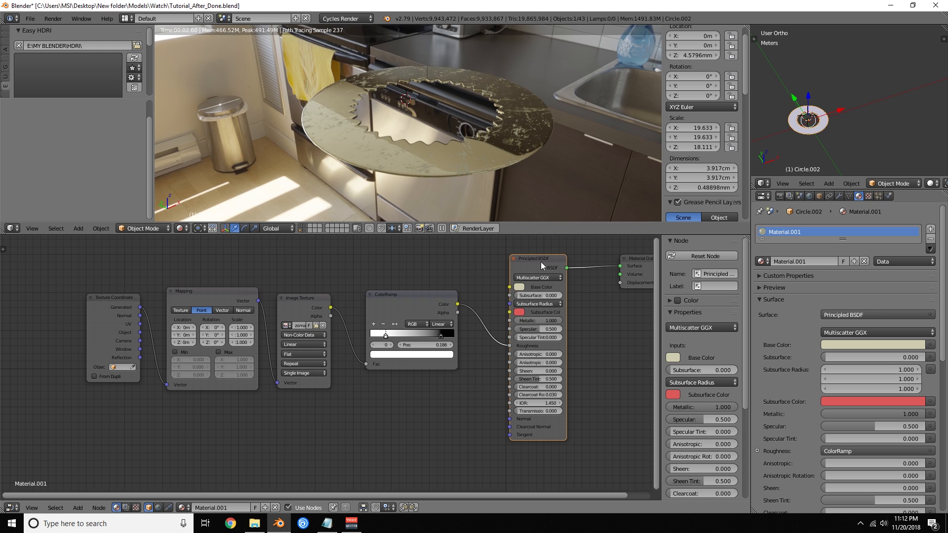
pyautogui.moveTo(501, 121); pyautogui.dragTo(475, 126, button='middle')
pyautogui.press('KP_0')
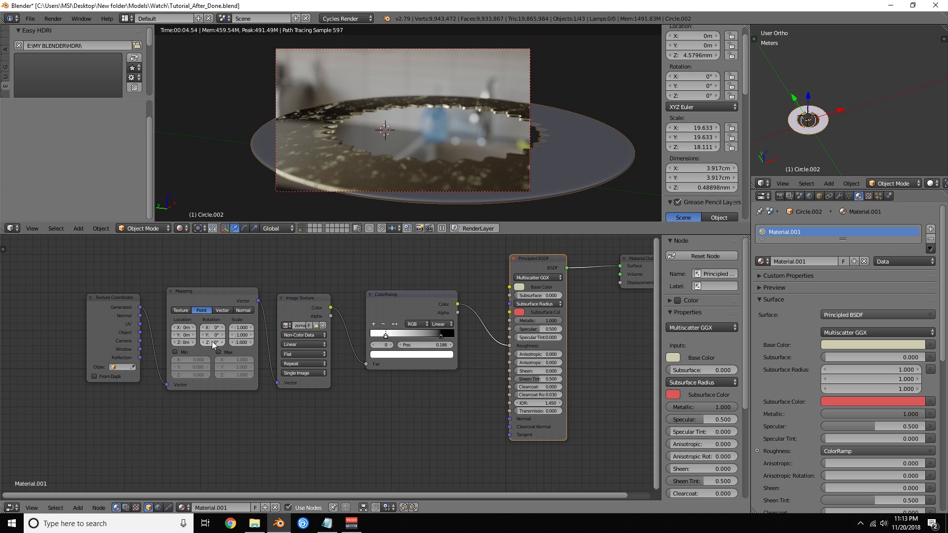
pyautogui.moveTo(214, 345); pyautogui.dragTo(226, 345)
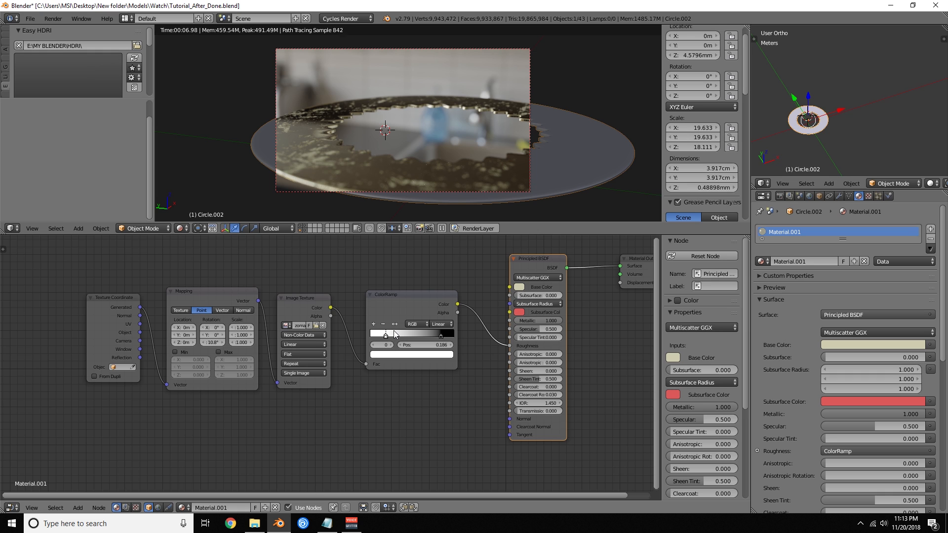
# - Darken the ColorRamp's white stop to grey, move it to about 0.455, and move the black stop to about 0.873
pyautogui.moveTo(387, 336); pyautogui.dragTo(386, 335)
pyautogui.click(389, 354)
pyautogui.moveTo(437, 252); pyautogui.dragTo(437, 273)
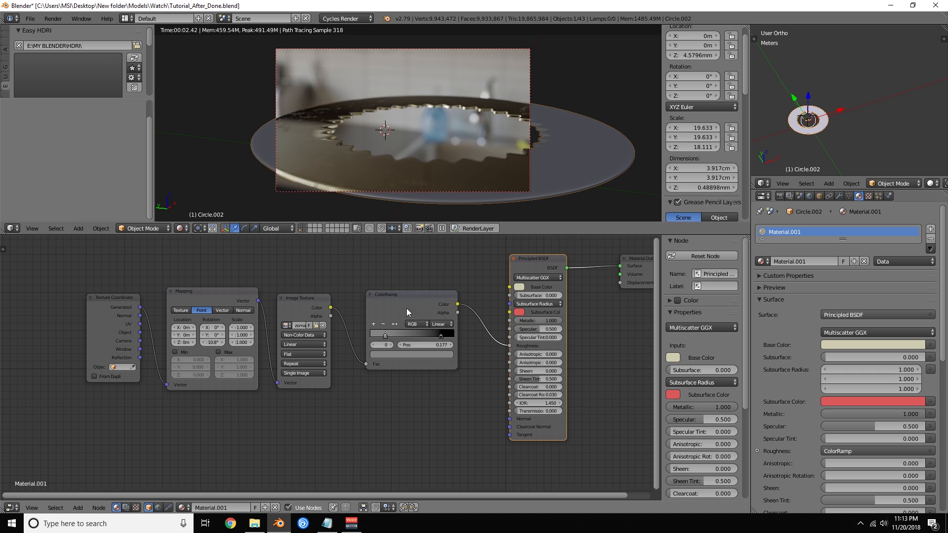
pyautogui.moveTo(386, 336); pyautogui.dragTo(446, 335)
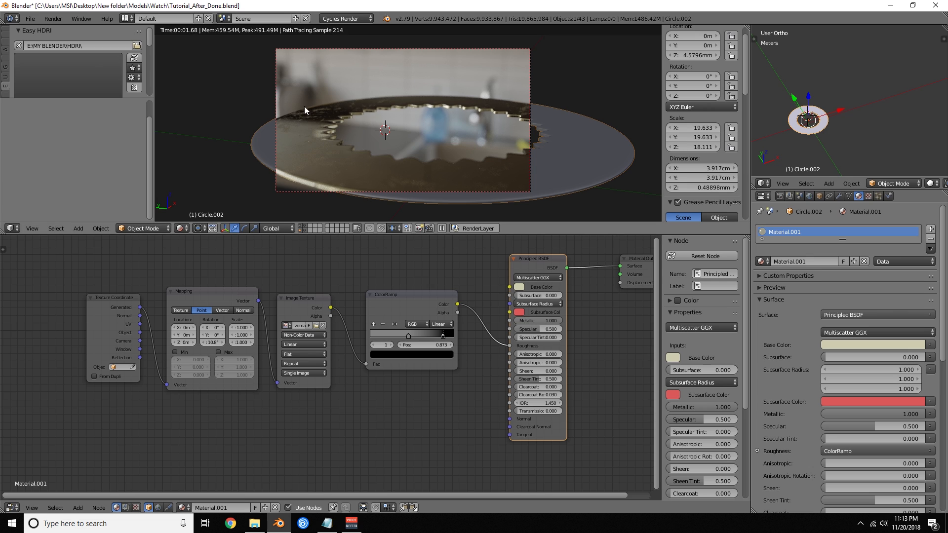
# - Change the ColorRamp's black stop at 0.873 to a dark grey
pyautogui.click(430, 354)
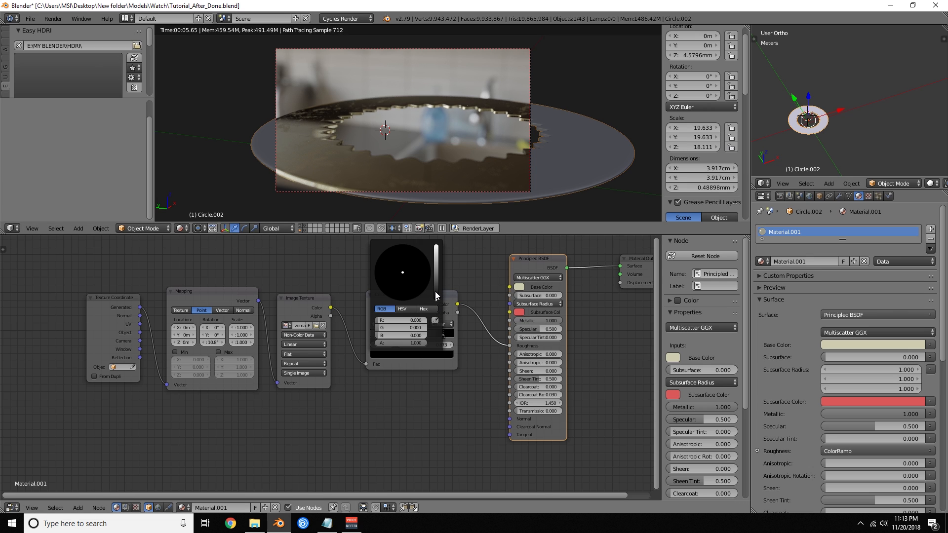
pyautogui.moveTo(438, 288); pyautogui.dragTo(438, 253)
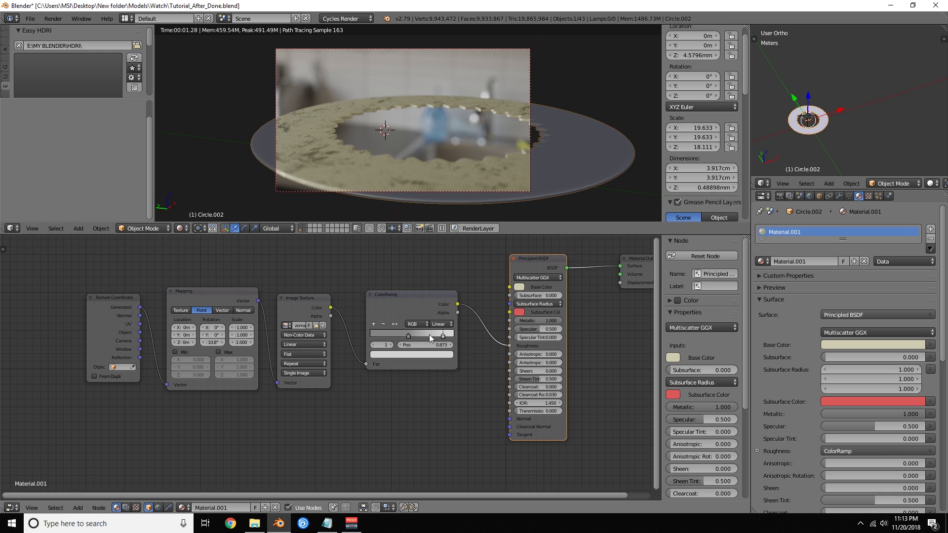
pyautogui.click(441, 352)
pyautogui.click(437, 270)
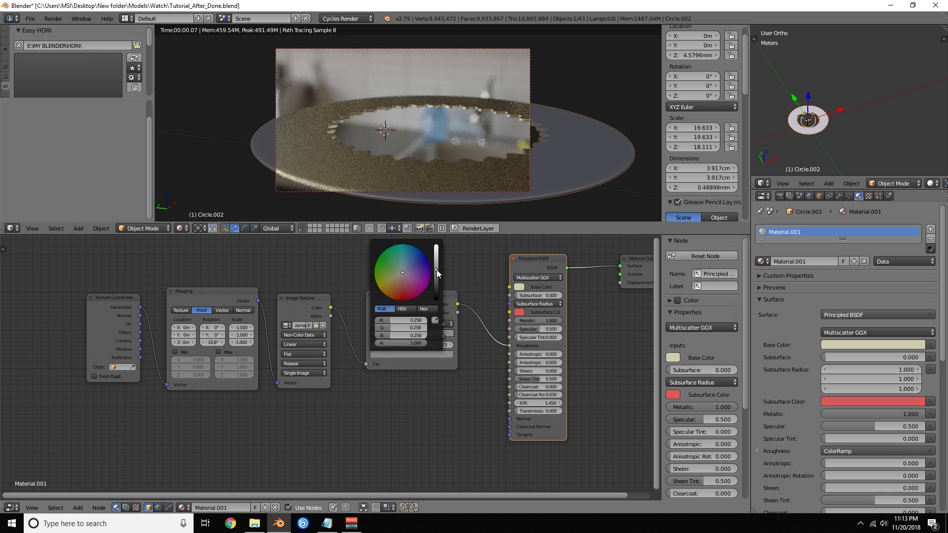
pyautogui.moveTo(437, 270); pyautogui.dragTo(437, 291)
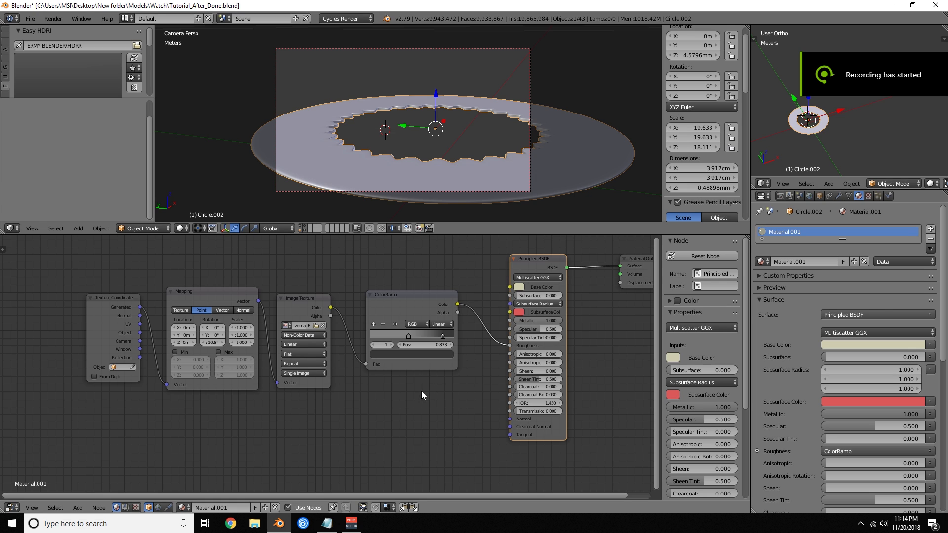
# - Add a Noise Texture node below the Image Texture node
pyautogui.scroll(-1, 419, 391)
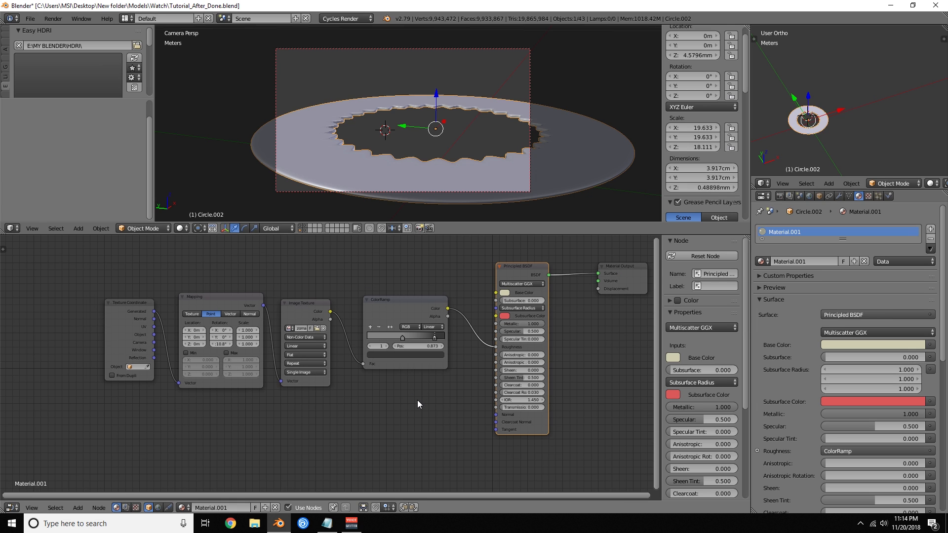
pyautogui.hotkey('shift', 'a')
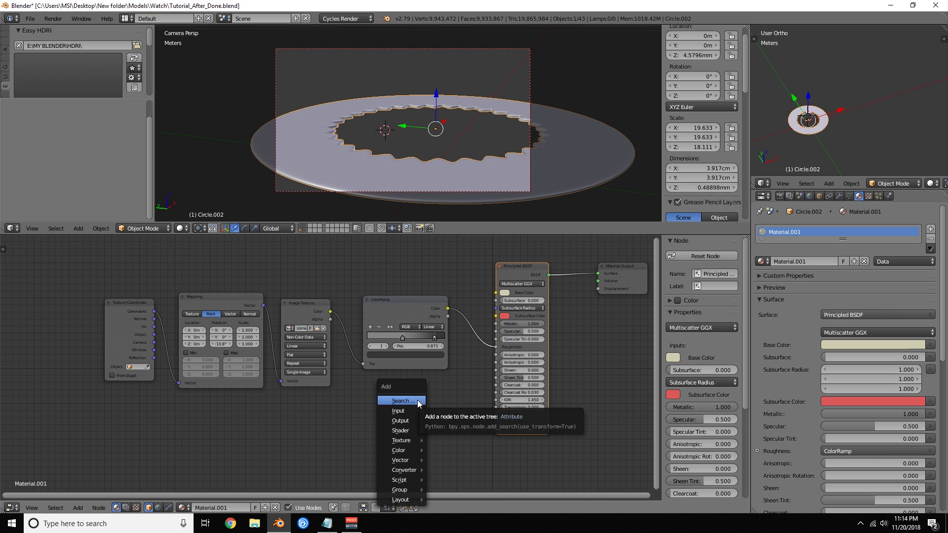
pyautogui.click(417, 400)
pyautogui.write('noie')
pyautogui.press('BackSpace')
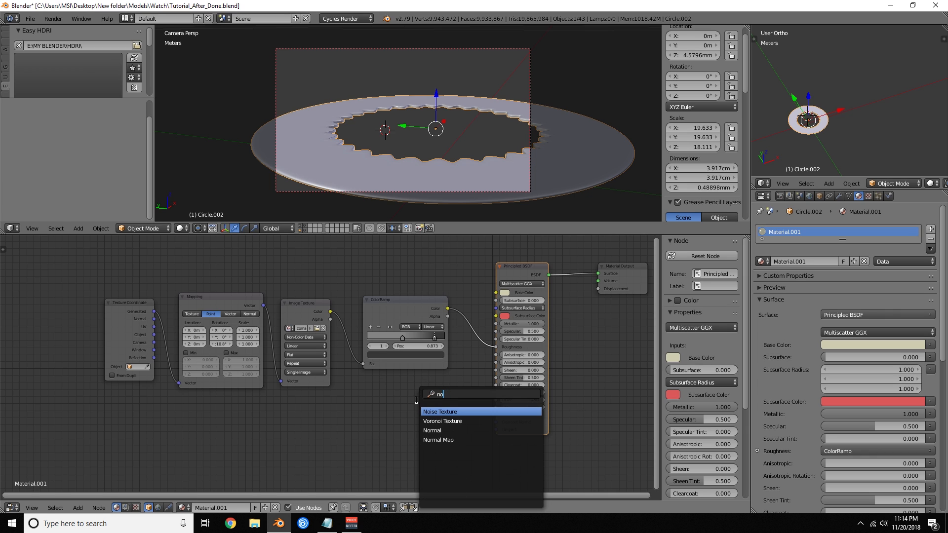
pyautogui.write('e')
pyautogui.press('BackSpace')
pyautogui.press('Return')
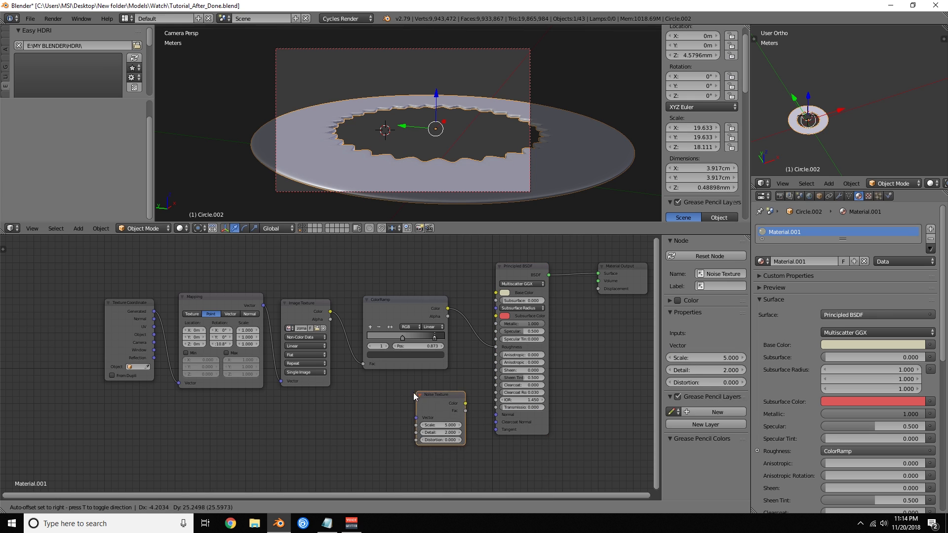
pyautogui.click(304, 414)
# - Add a Bump node between the Noise Texture and the Principled BSDF
pyautogui.hotkey('shift', 'a')
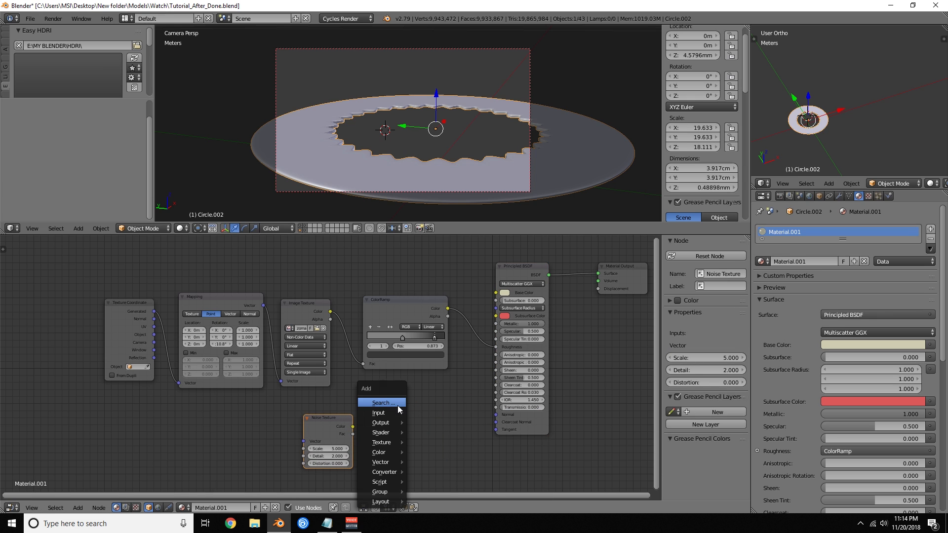
pyautogui.click(398, 405)
pyautogui.write('bump')
pyautogui.press('Return')
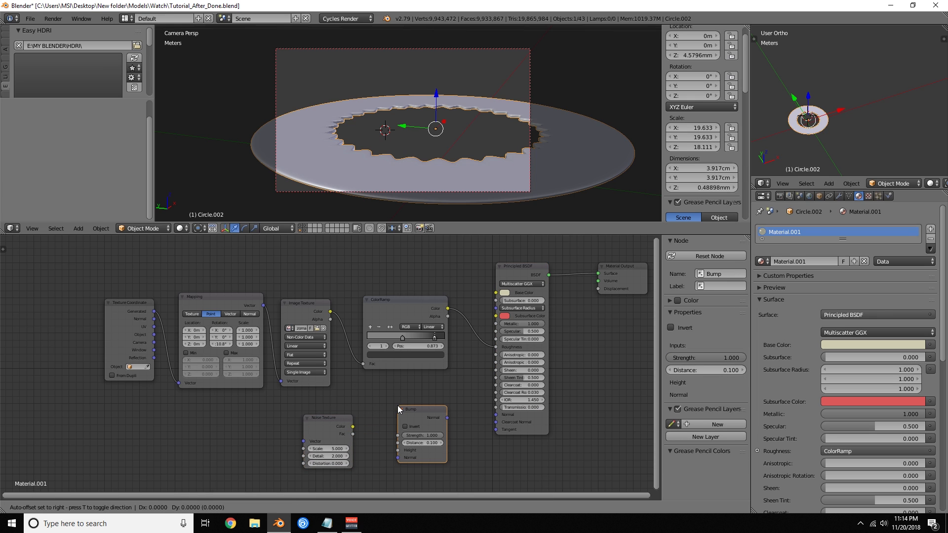
pyautogui.click(398, 405)
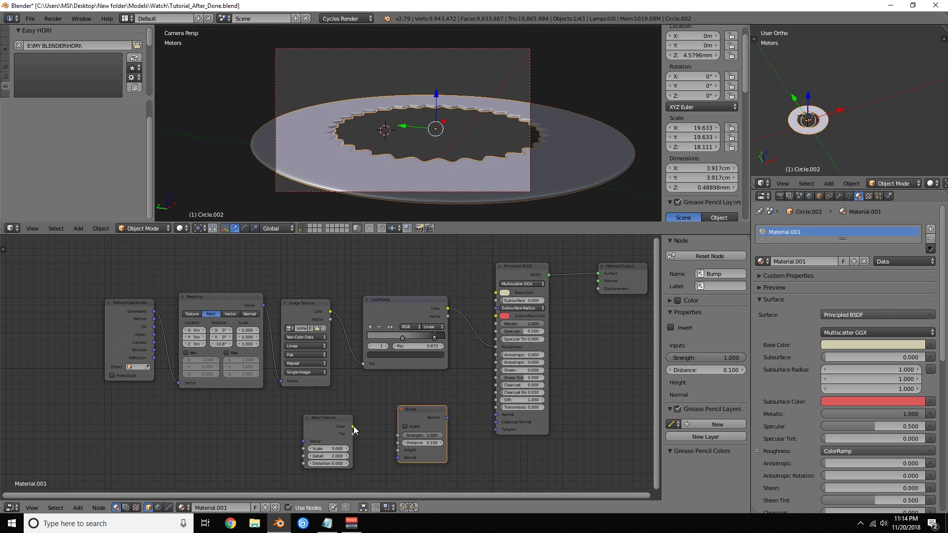
# - Connect the Noise Texture's Color to the Bump's Height and the Bump's Normal to the Principled BSDF's Normal
pyautogui.moveTo(352, 426); pyautogui.dragTo(399, 451)
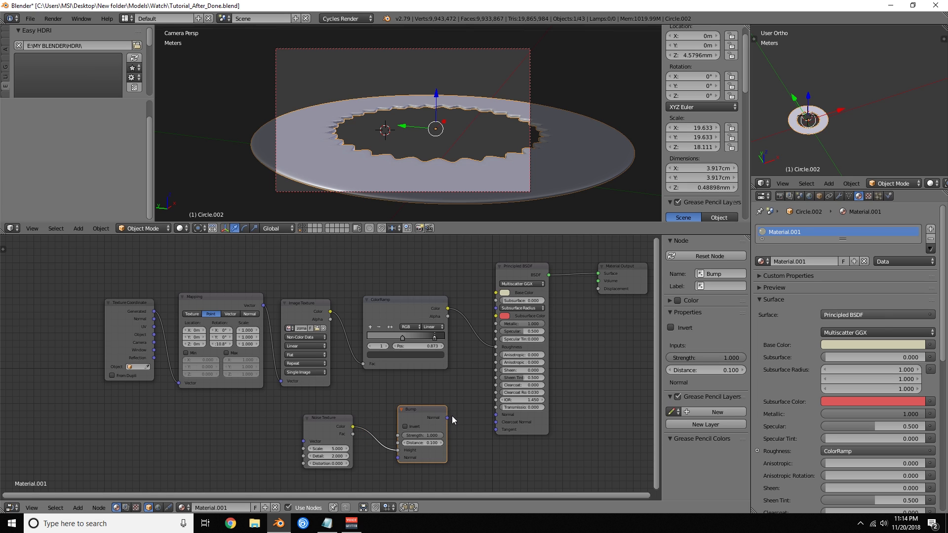
pyautogui.press('g')
pyautogui.click(458, 415)
pyautogui.moveTo(454, 416); pyautogui.dragTo(496, 415)
# - Preview the Noise Texture on the plate with rendered shading and set its Scale to 200
pyautogui.keyDown('ctrl'); pyautogui.keyDown('shift'); pyautogui.click(333, 417); pyautogui.keyUp('shift'); pyautogui.keyUp('ctrl')
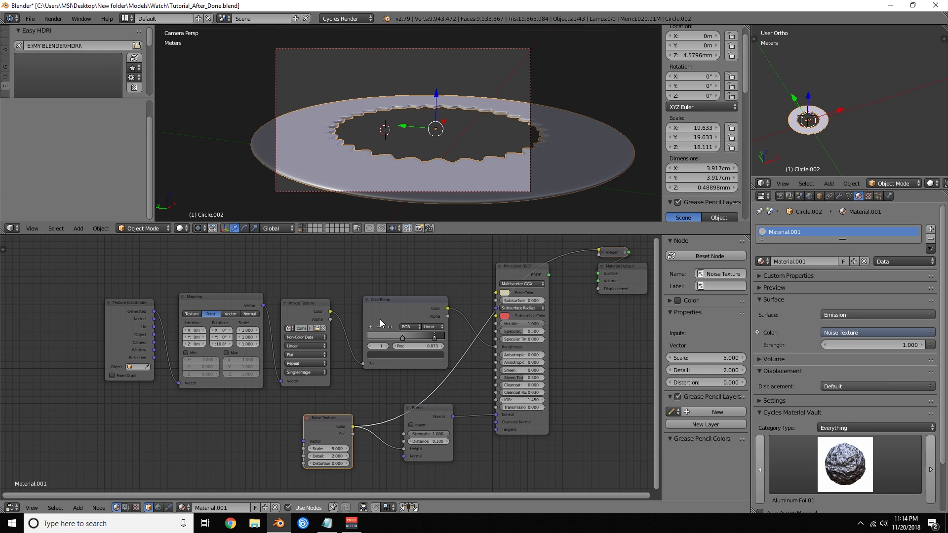
pyautogui.hotkey('shift', 'z')
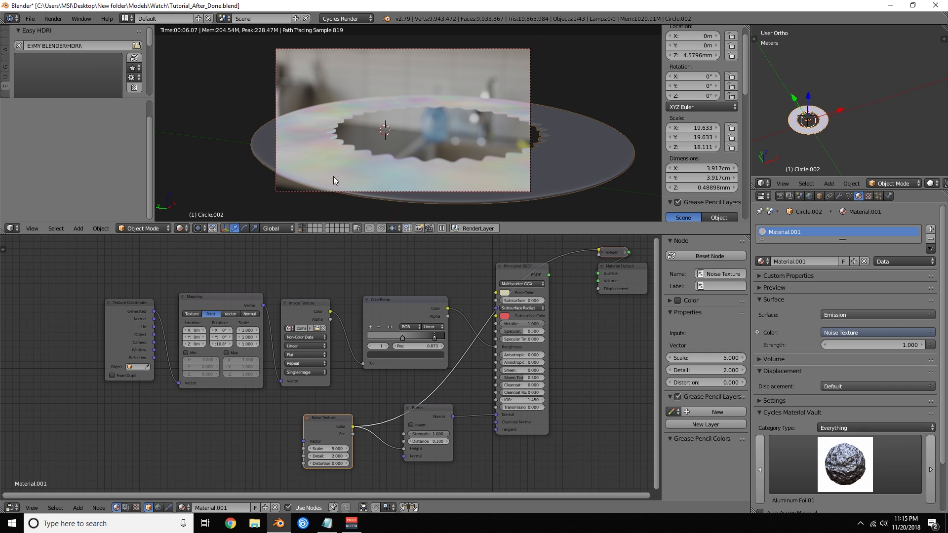
pyautogui.click(328, 448)
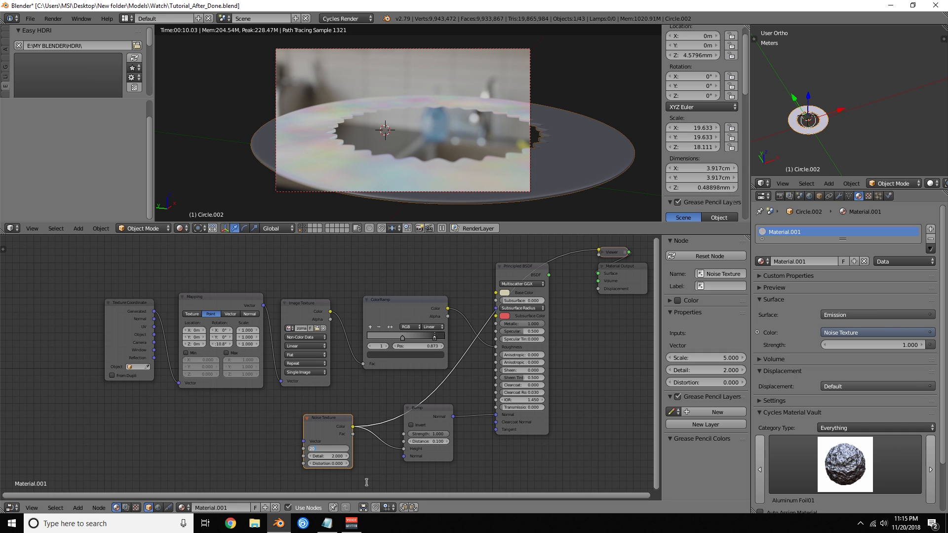
pyautogui.write('200')
pyautogui.press('Return')
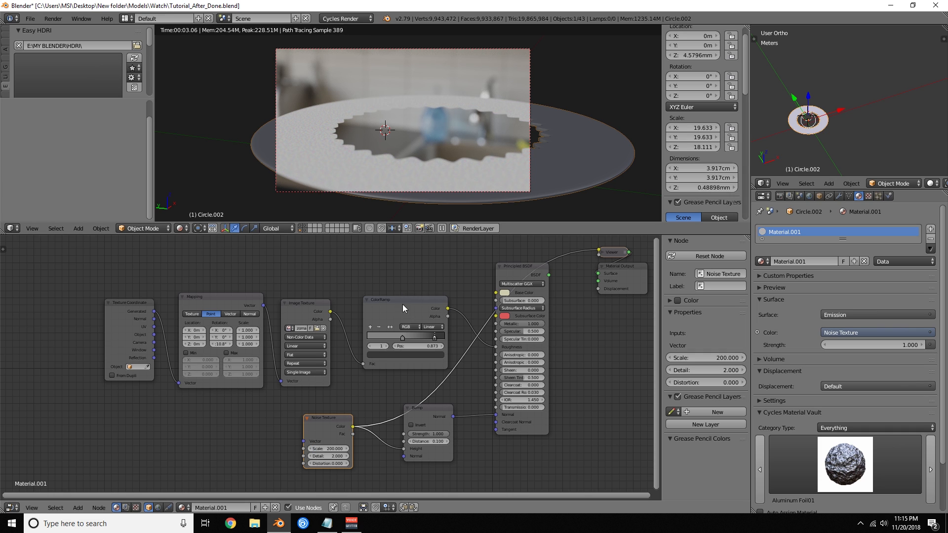
# - Set the Bump node's Strength to 0.100 and preview the Principled BSDF again
pyautogui.click(432, 434)
pyautogui.press('BackSpace')
pyautogui.keyDown('ctrl'); pyautogui.keyDown('shift'); pyautogui.click(514, 266); pyautogui.keyUp('shift'); pyautogui.keyUp('ctrl')
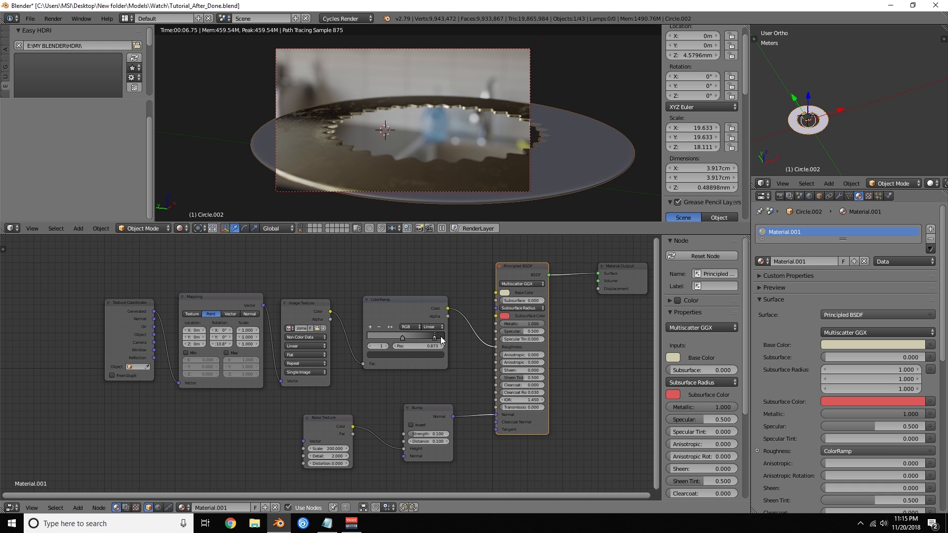
# - Shift the ColorRamp node slightly toward the Principled BSDF and lighten its 0.873 stop to a somewhat brighter grey
pyautogui.moveTo(416, 352); pyautogui.dragTo(427, 346)
pyautogui.click(428, 349)
pyautogui.moveTo(438, 295)
pyautogui.mouseDown()
pyautogui.moveTo(438, 274)
pyautogui.moveTo(438, 282)
pyautogui.mouseUp()
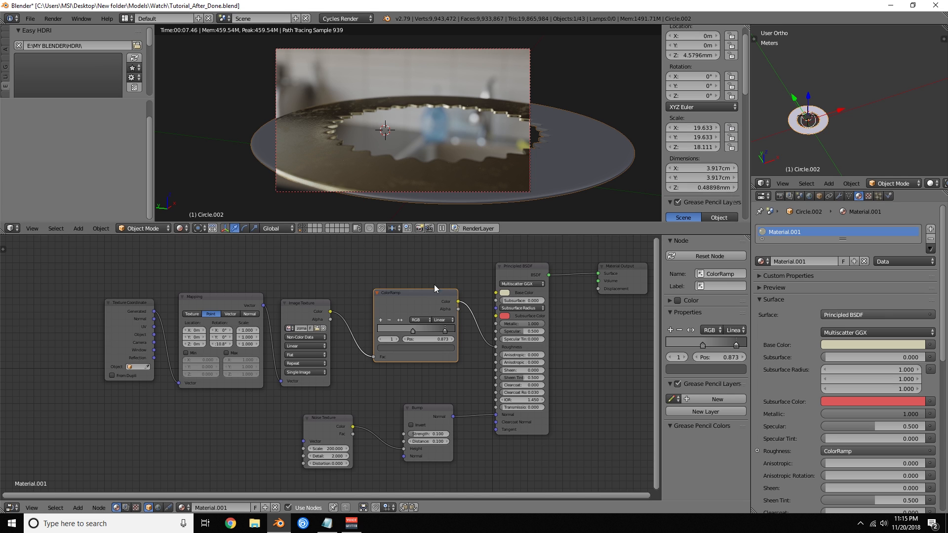
# - Fine-tune the Principled BSDF's Base Color within a pale beige tone
pyautogui.click(504, 293)
pyautogui.click(505, 292)
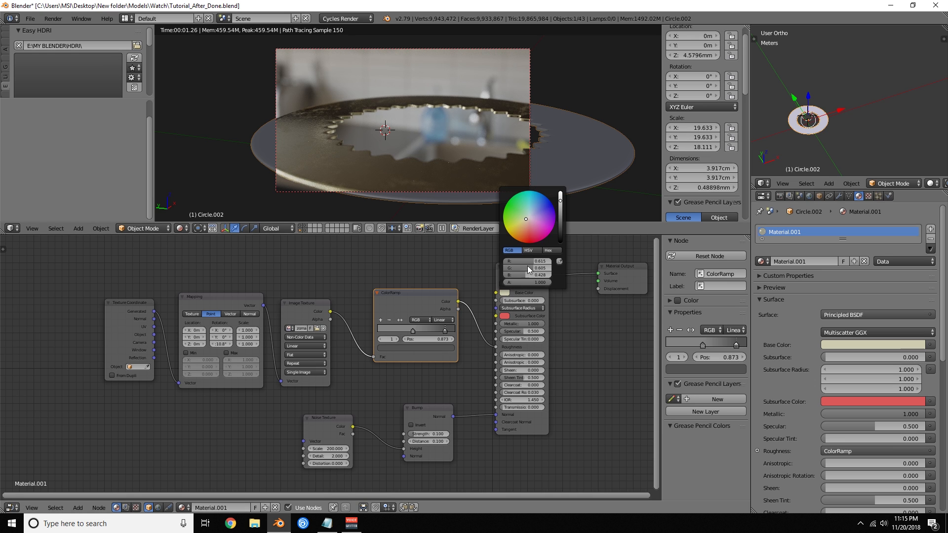
pyautogui.moveTo(530, 232)
pyautogui.mouseDown()
pyautogui.moveTo(508, 232)
pyautogui.moveTo(516, 238)
pyautogui.moveTo(554, 225)
pyautogui.moveTo(546, 197)
pyautogui.moveTo(537, 192)
pyautogui.moveTo(527, 218)
pyautogui.mouseUp()
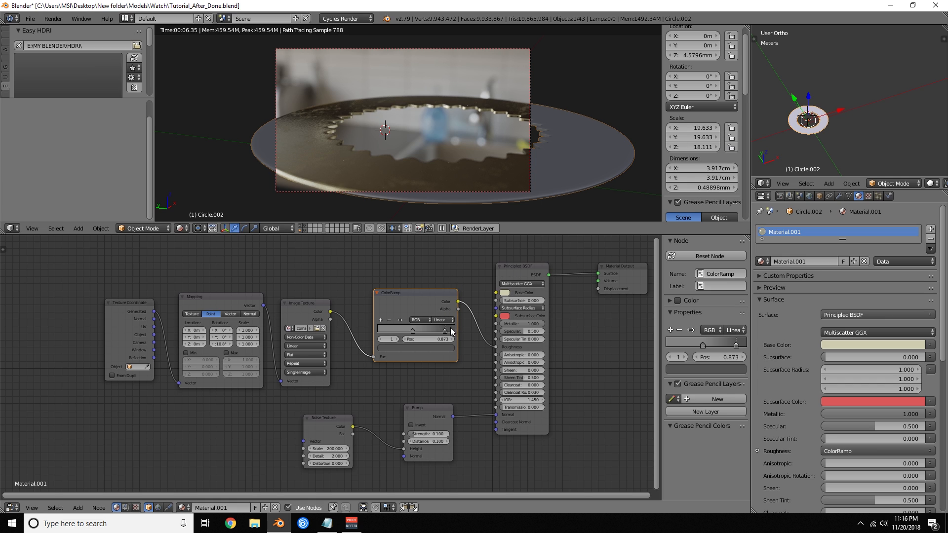
# - Brighten the ColorRamp's 0.873 stop and set the grey of its 0.455 stop to about 0.376
pyautogui.click(444, 349)
pyautogui.moveTo(439, 283)
pyautogui.mouseDown()
pyautogui.moveTo(438, 260)
pyautogui.moveTo(438, 269)
pyautogui.mouseUp()
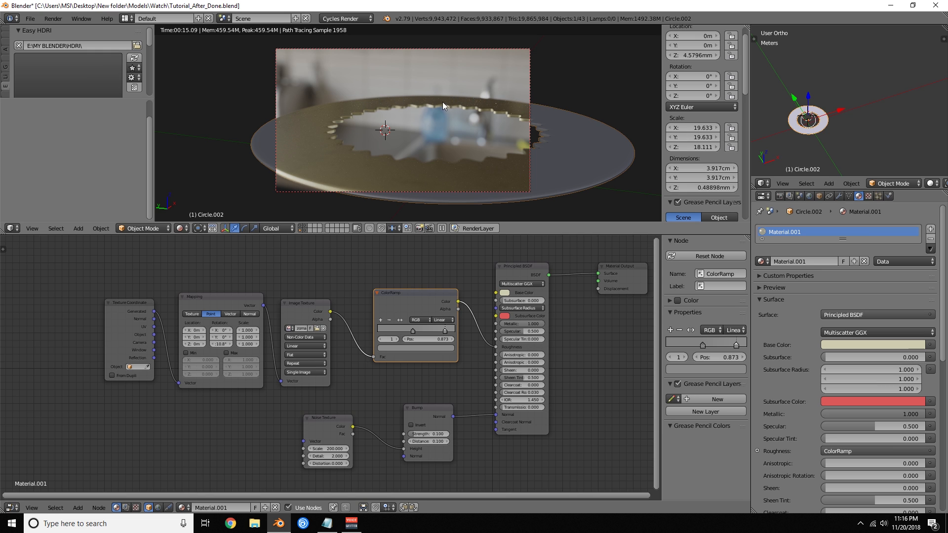
pyautogui.click(393, 329)
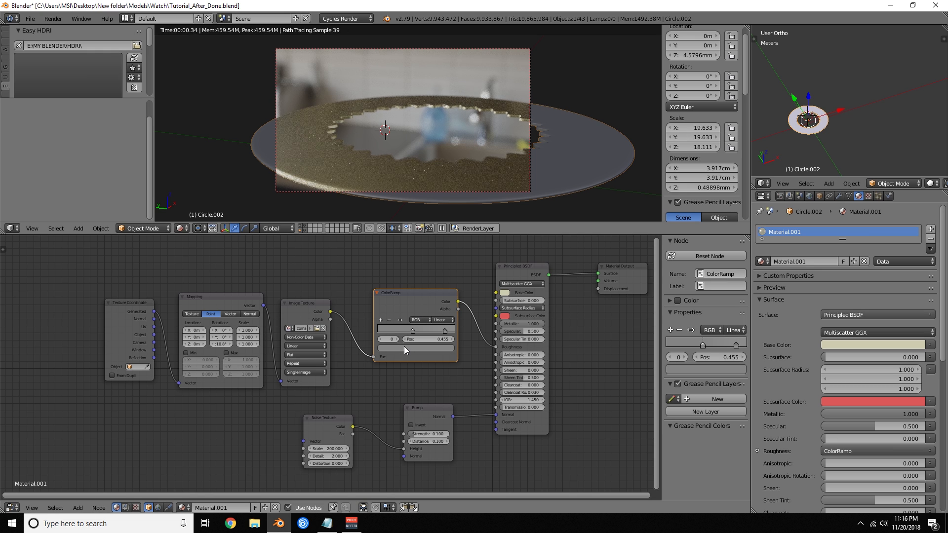
pyautogui.click(404, 348)
pyautogui.moveTo(438, 260); pyautogui.dragTo(439, 266)
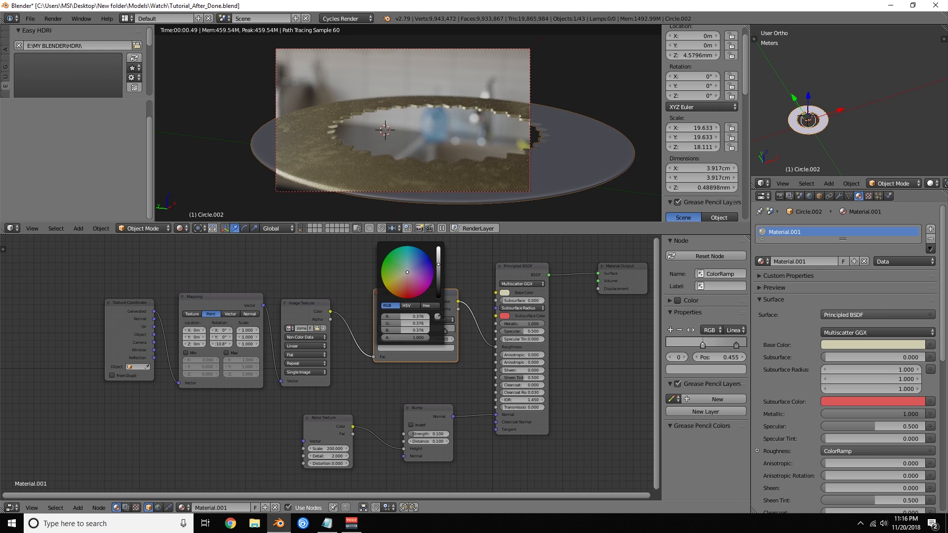
# - Darken the ColorRamp's 0.873 stop back to a dark grey
pyautogui.click(446, 330)
pyautogui.click(442, 349)
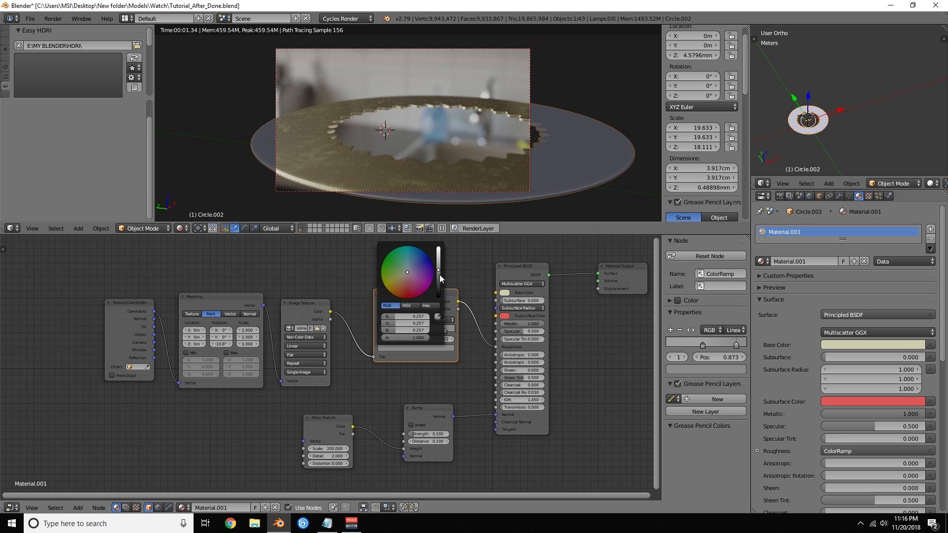
pyautogui.click(440, 274)
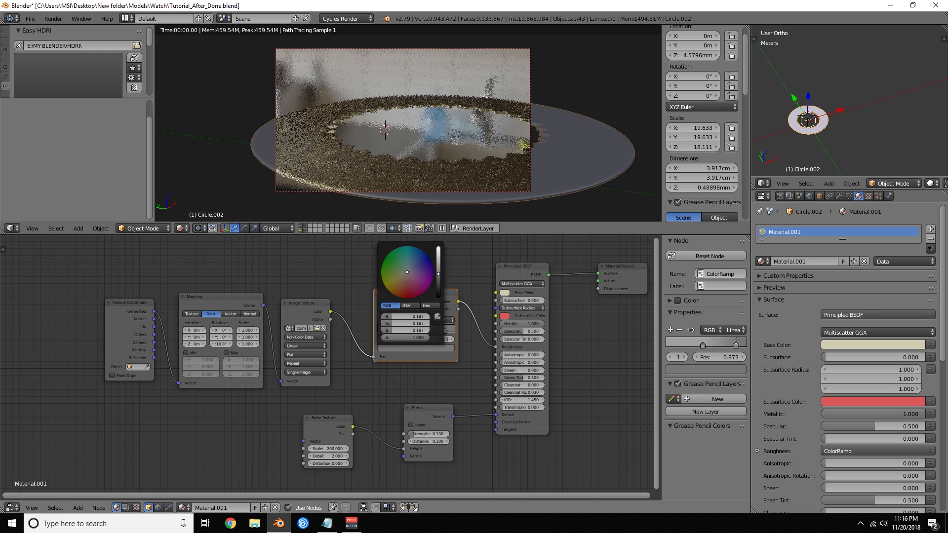
pyautogui.moveTo(440, 274); pyautogui.dragTo(438, 279)
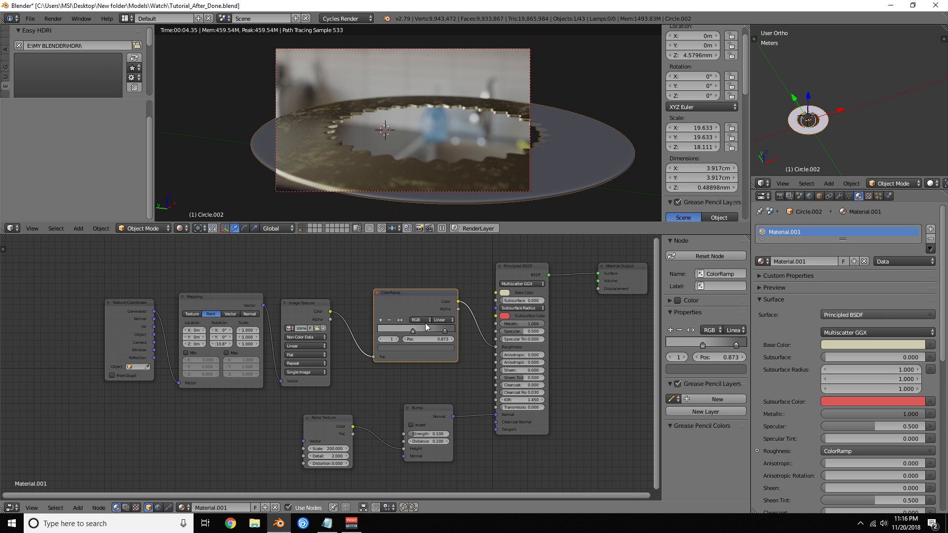
# - Return the viewport to solid shading, unhide all watch parts, and isolate the scalloped bezel ring
pyautogui.hotkey('shift', 'z')
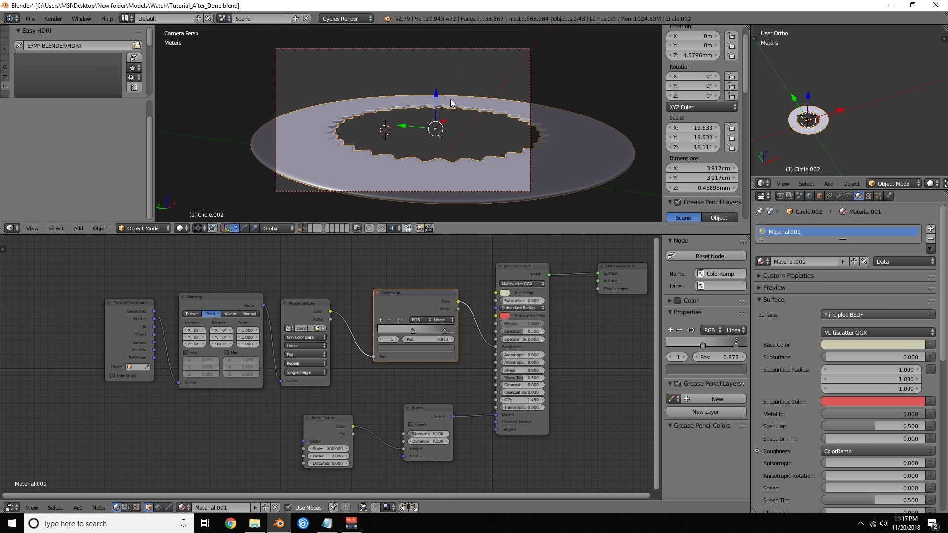
pyautogui.hotkey('alt', 'h')
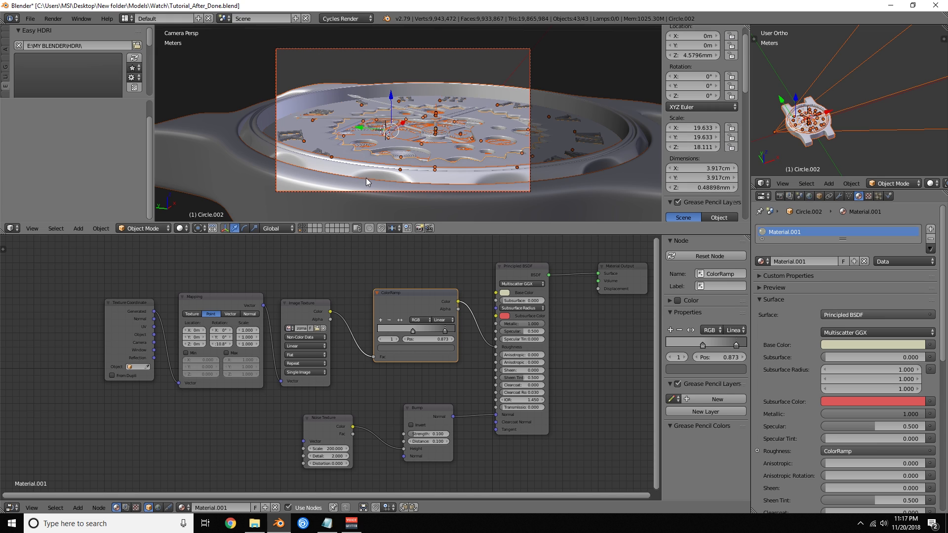
pyautogui.rightClick(348, 172)
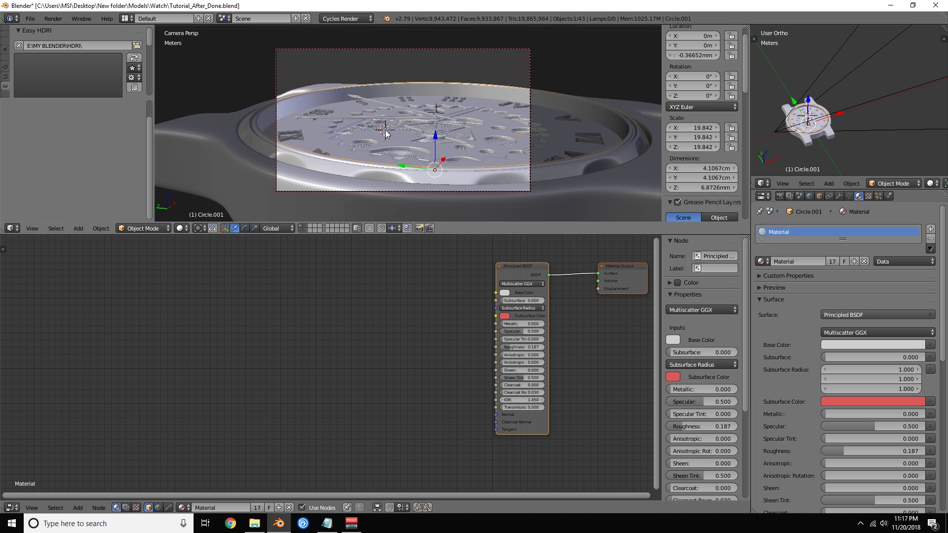
pyautogui.hotkey('shift', 'h')
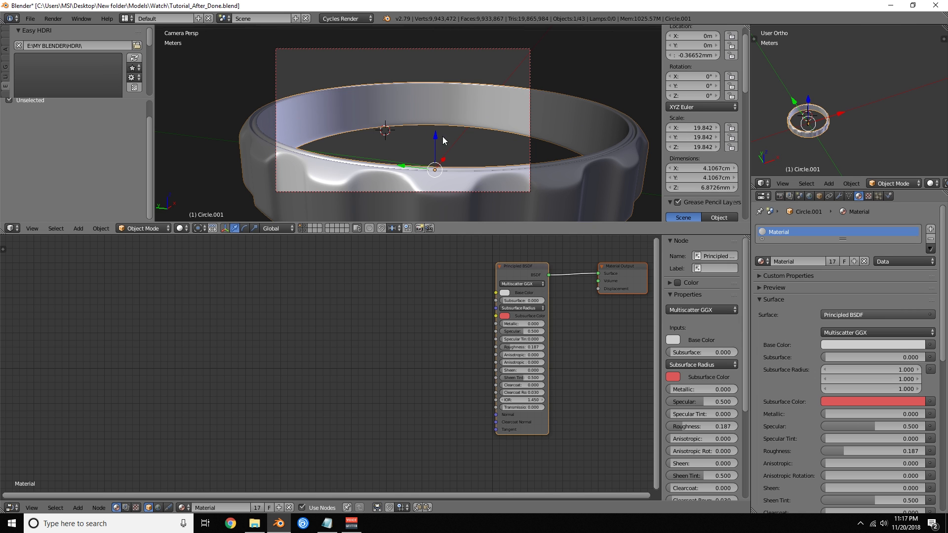
pyautogui.moveTo(502, 149); pyautogui.dragTo(467, 111, button='middle')
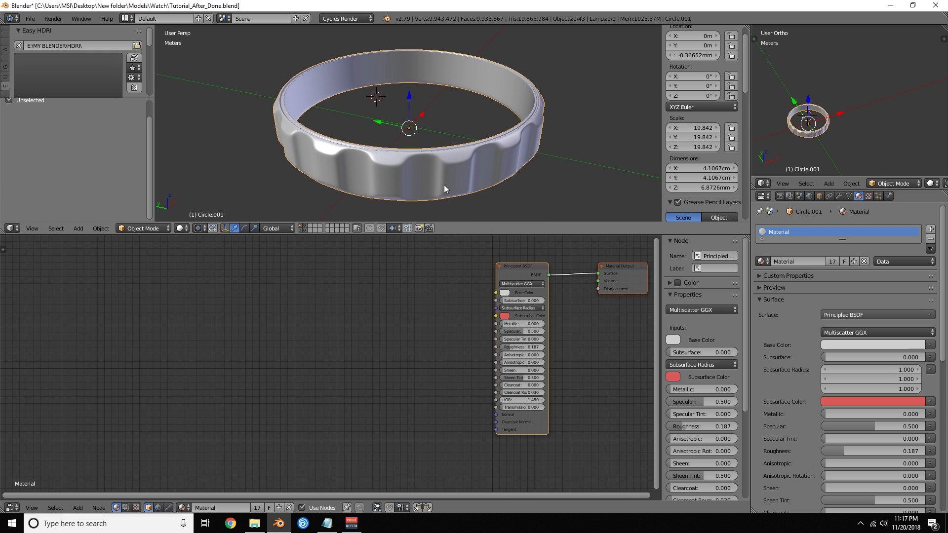
# - Add an Image Texture node to the ring's material, placed ahead of the Principled BSDF
pyautogui.click(502, 287)
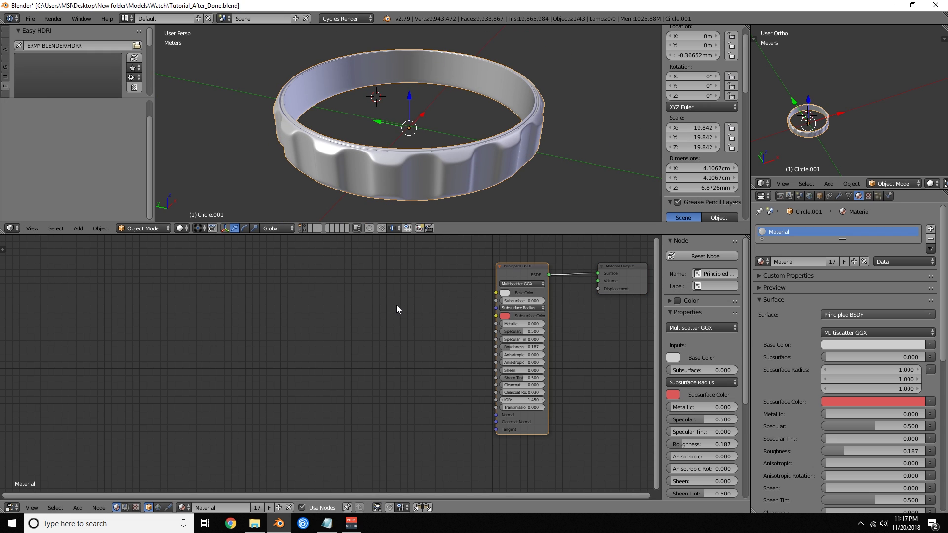
pyautogui.hotkey('shift', 'a')
pyautogui.moveTo(396, 305)
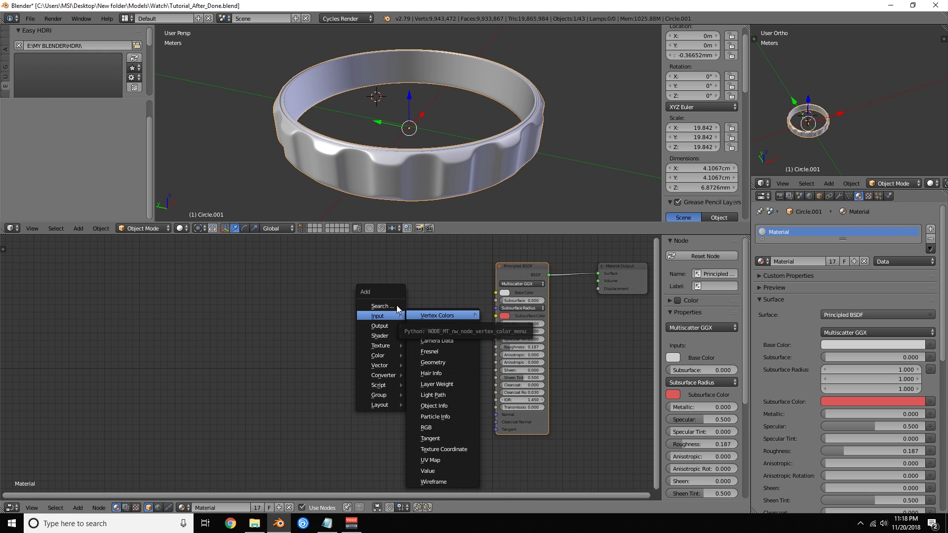
pyautogui.press('Escape')
pyautogui.hotkey('shift', 'a')
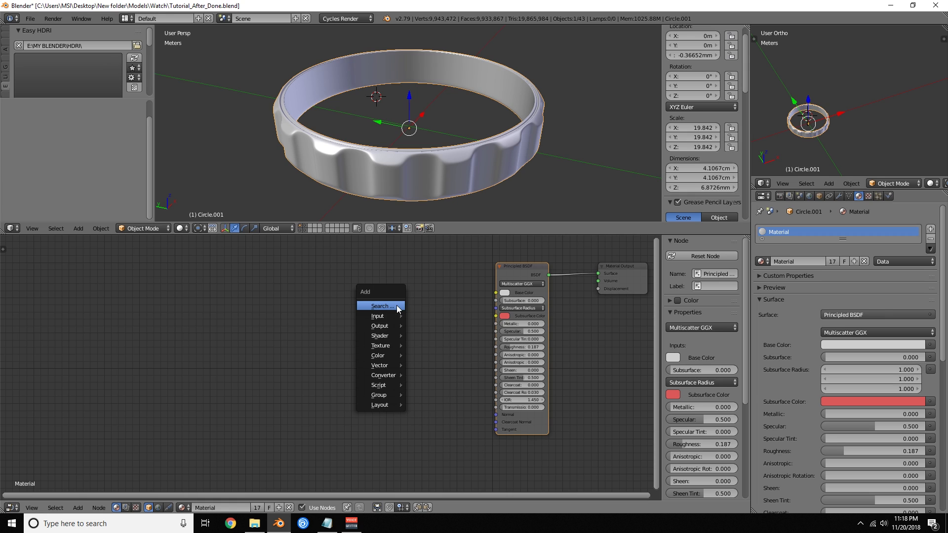
pyautogui.click(396, 306)
pyautogui.write('image')
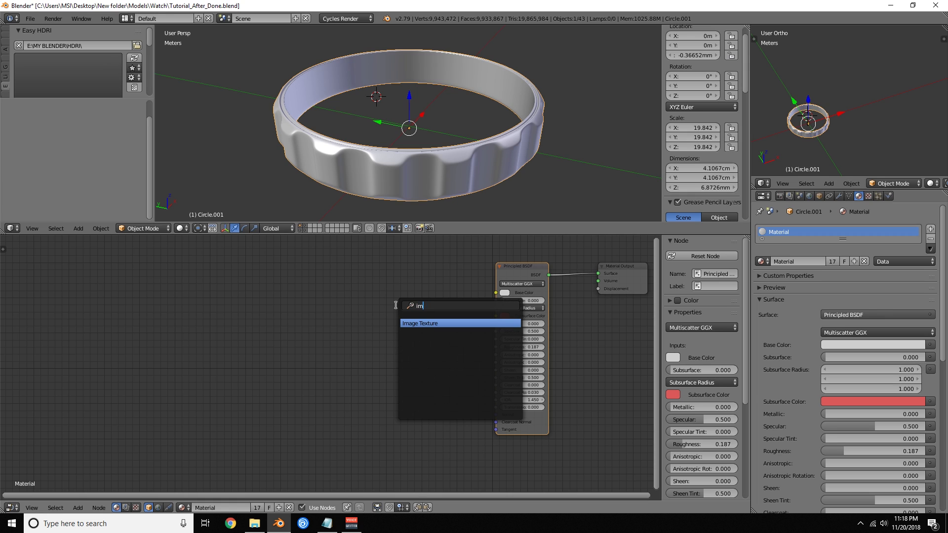
pyautogui.press('Return')
pyautogui.click(330, 292)
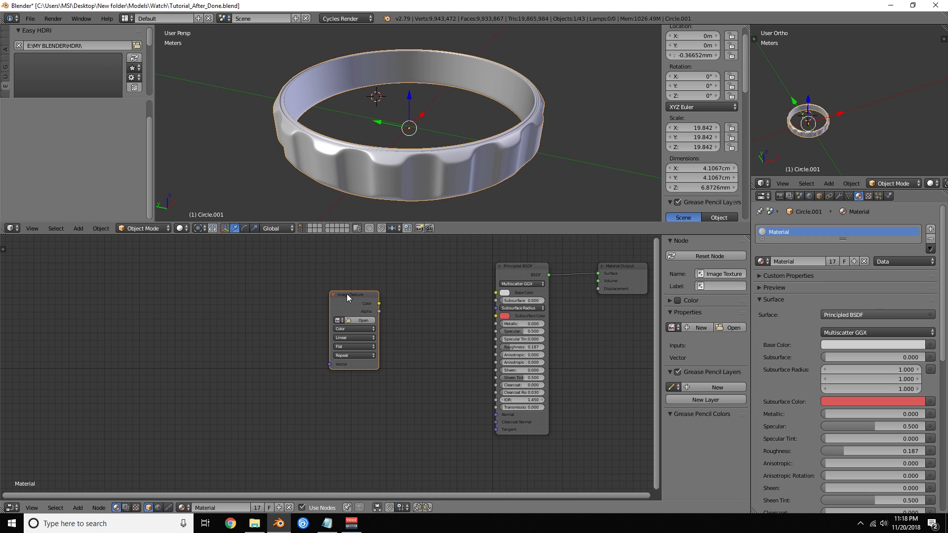
pyautogui.moveTo(379, 303); pyautogui.dragTo(496, 347)
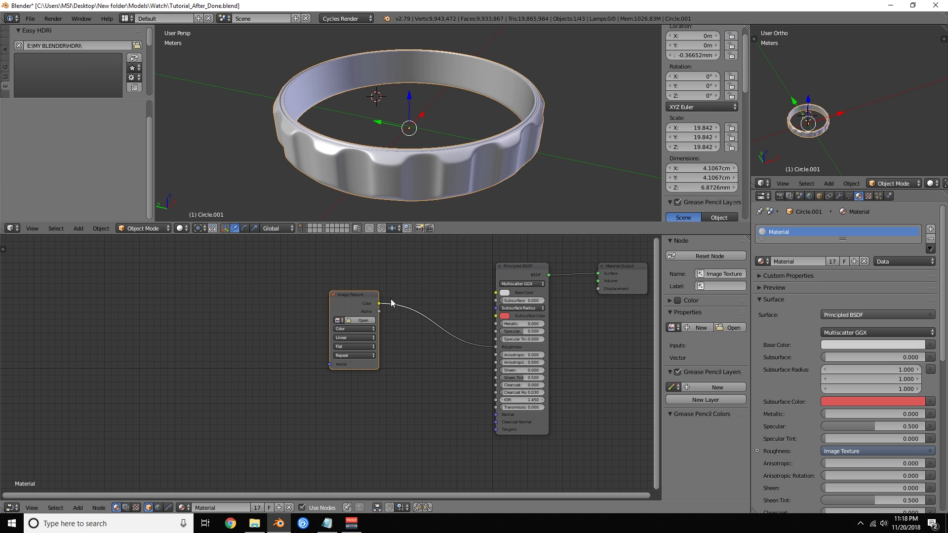
pyautogui.moveTo(364, 296); pyautogui.dragTo(286, 300)
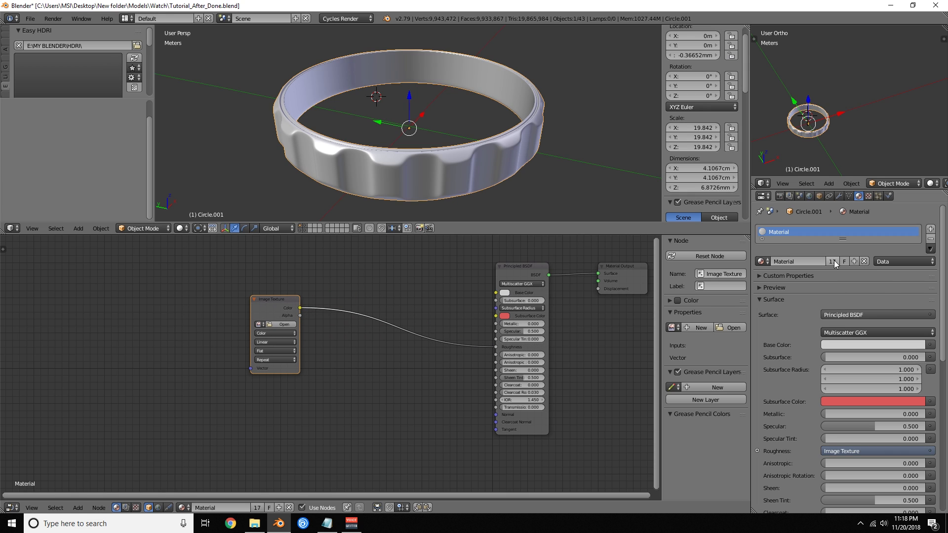
pyautogui.moveTo(496, 347); pyautogui.dragTo(474, 349)
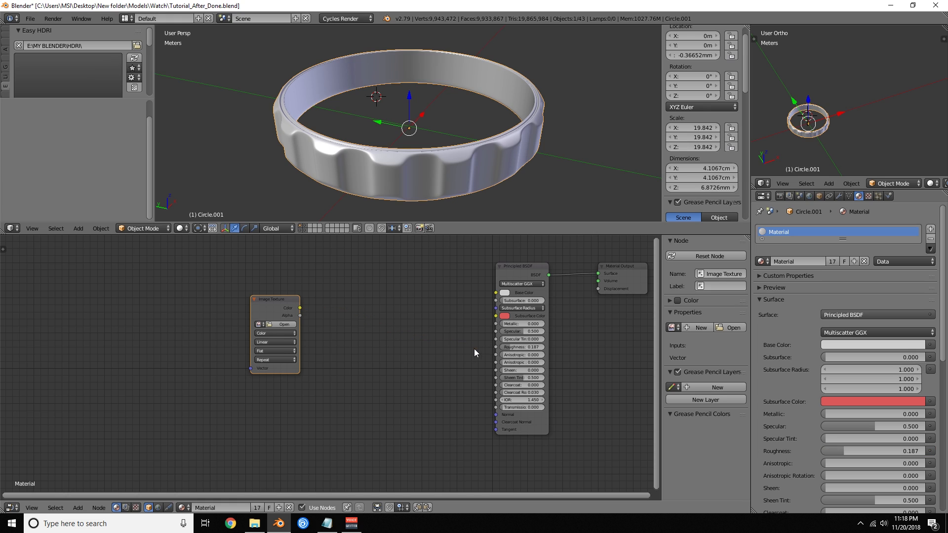
# - Make the ring's material a single-user copy and connect the Image Texture's Color output to the Principled BSDF's Metallic input
pyautogui.click(833, 261)
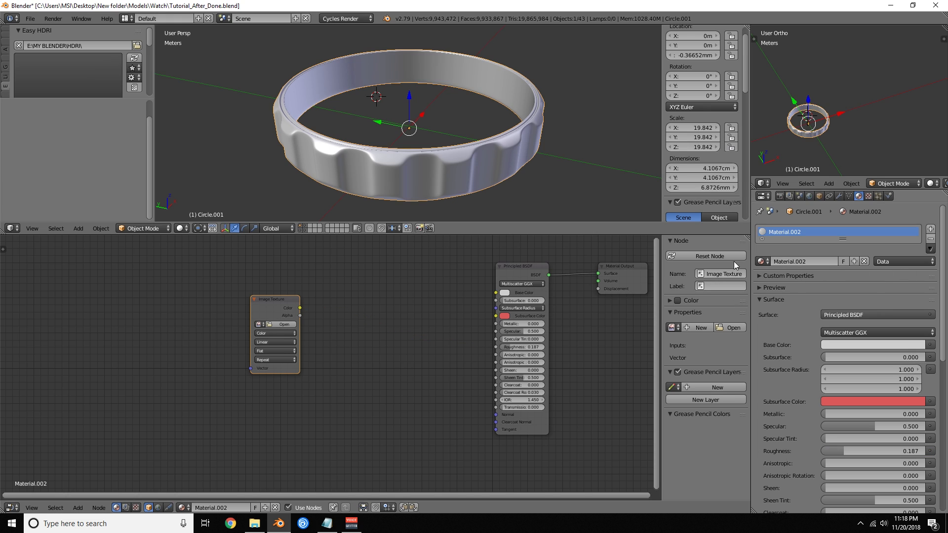
pyautogui.moveTo(300, 308); pyautogui.dragTo(502, 329)
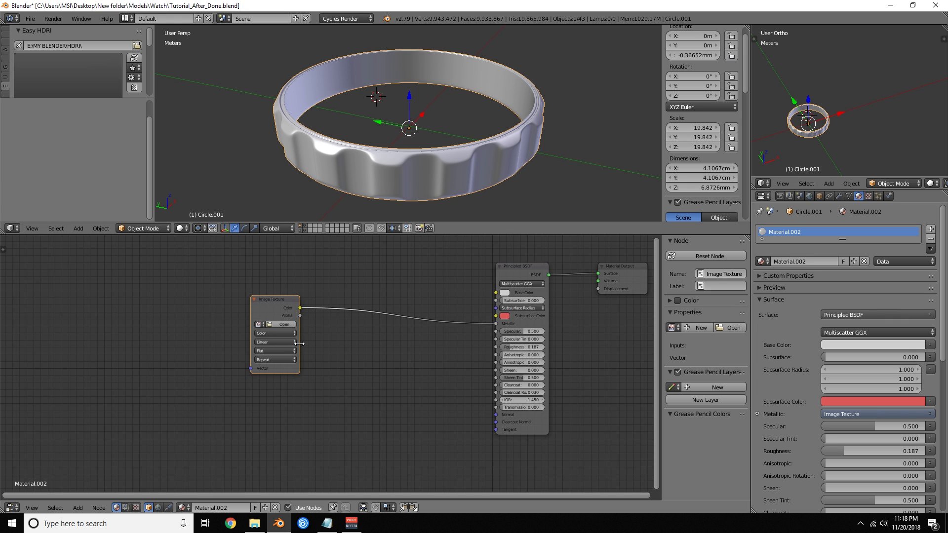
# - Set the Image Texture's color space to Non-Color Data and add linked Mapping and Texture Coordinate nodes to it
pyautogui.click(275, 332)
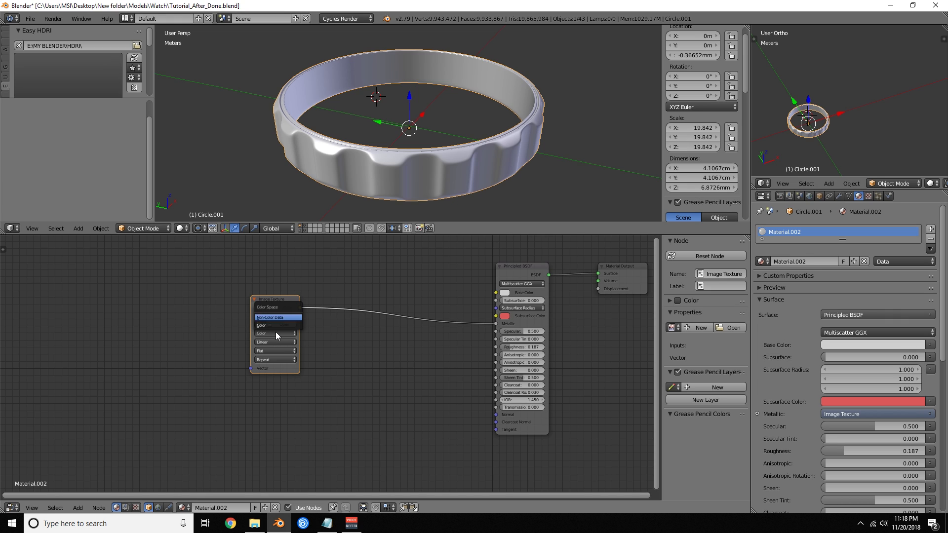
pyautogui.click(276, 341)
pyautogui.moveTo(280, 298); pyautogui.dragTo(318, 301)
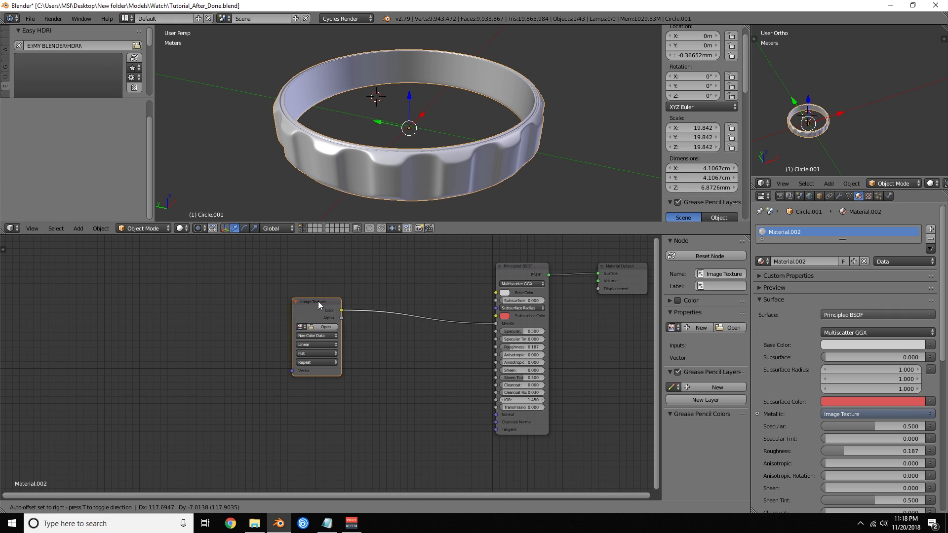
pyautogui.hotkey('ctrl', 't')
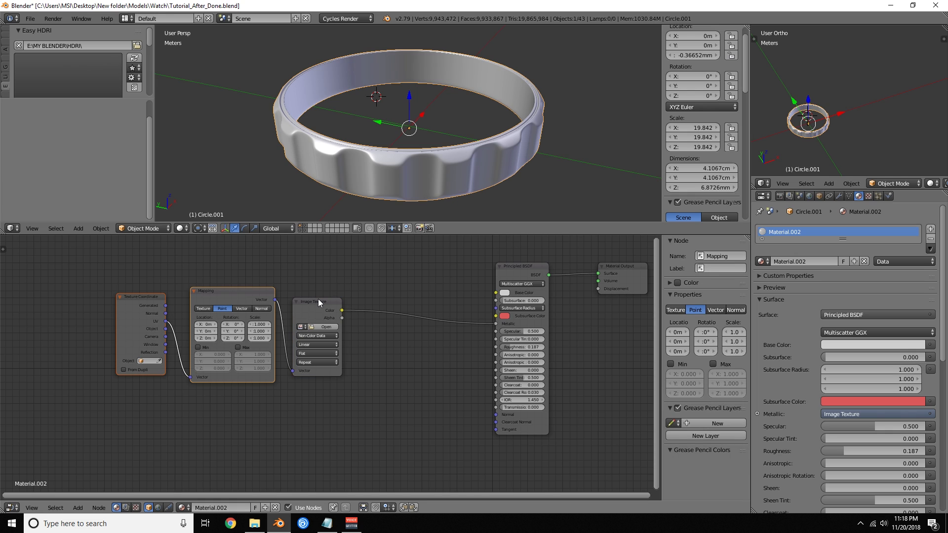
# - Load zomax-net_fingerprints-touched_8k.jpg from the Tutorial_Materials folder into the Image Texture node
pyautogui.click(300, 327)
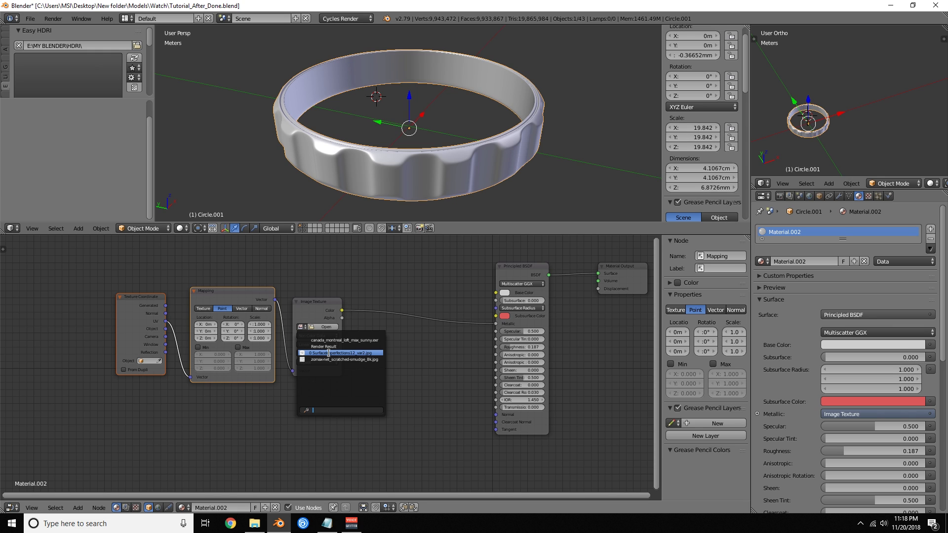
pyautogui.click(329, 353)
pyautogui.click(327, 328)
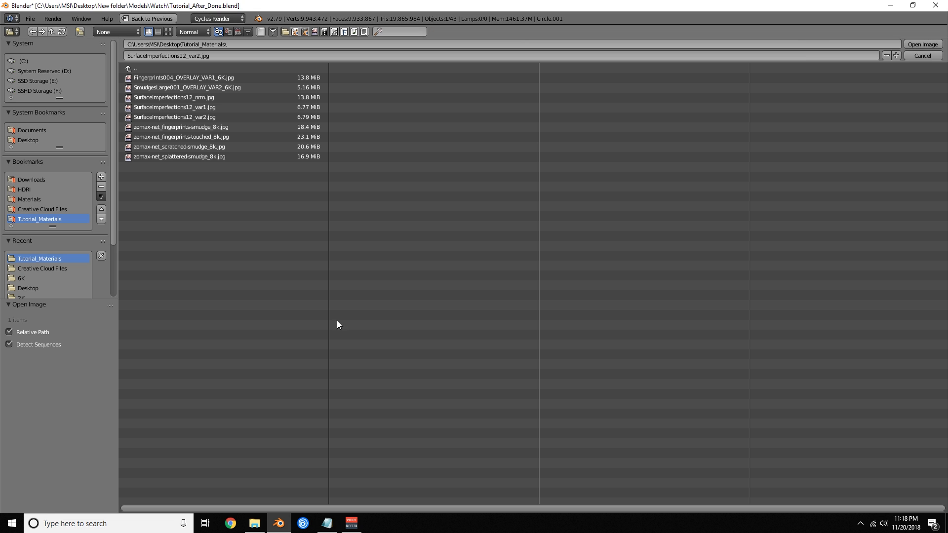
pyautogui.click(168, 31)
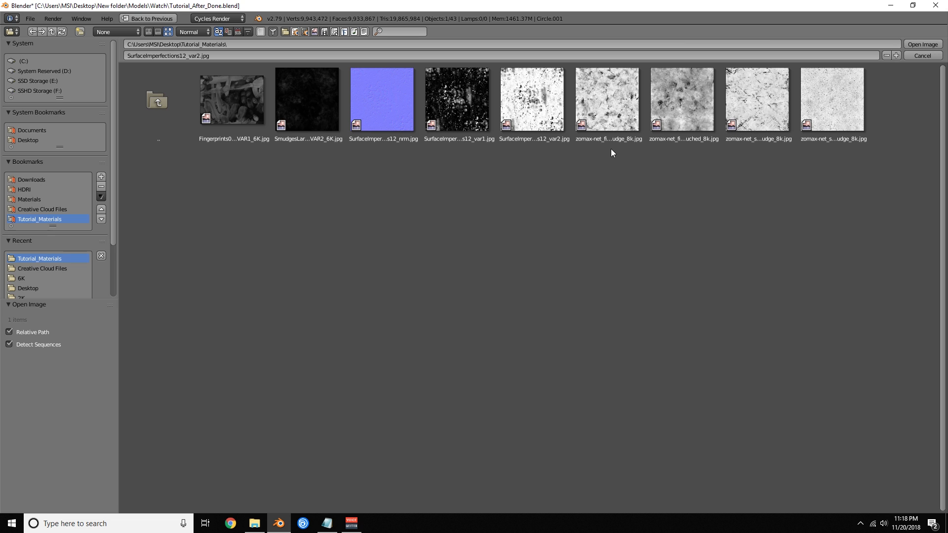
pyautogui.click(683, 106)
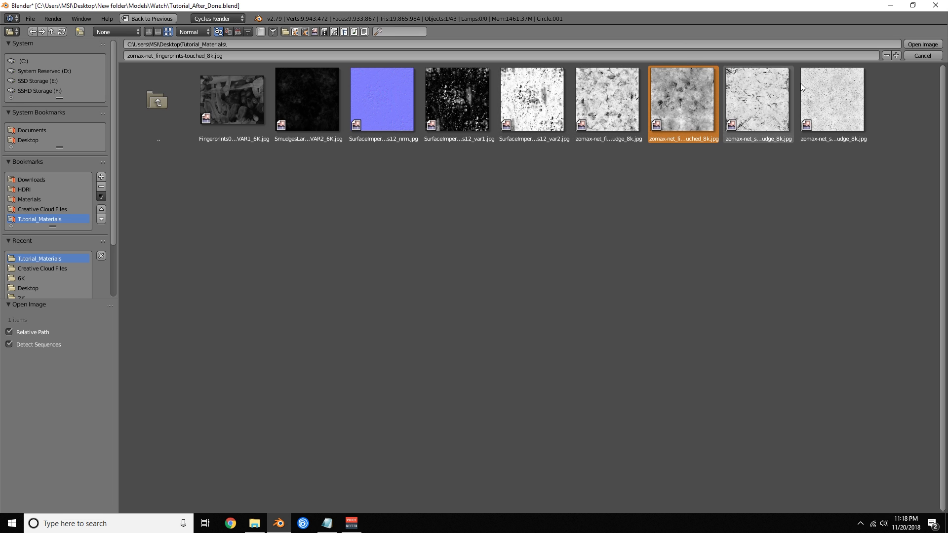
pyautogui.click(922, 44)
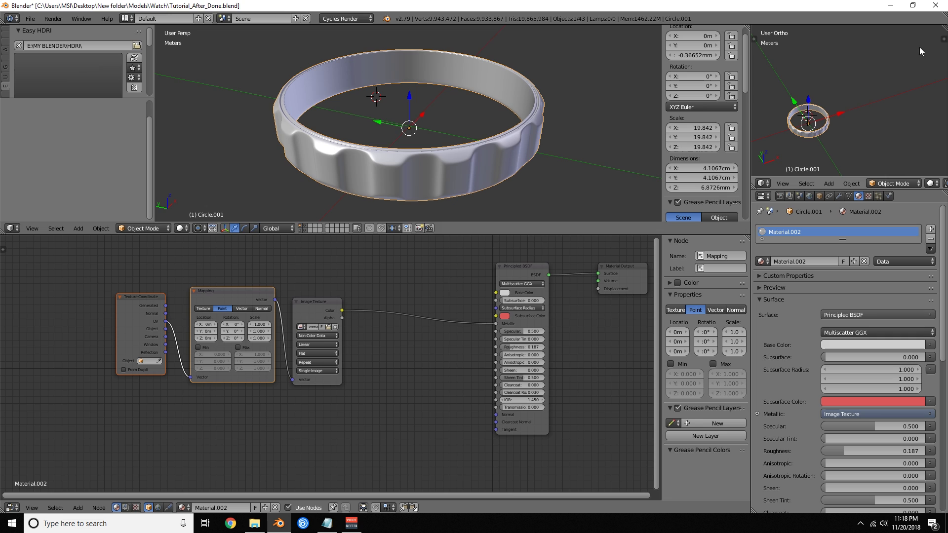
# - Preview the Image Texture node on the ring in rendered shading and feed Object coordinates into the Mapping node
pyautogui.keyDown('ctrl'); pyautogui.keyDown('shift'); pyautogui.click(325, 304); pyautogui.keyUp('shift'); pyautogui.keyUp('ctrl')
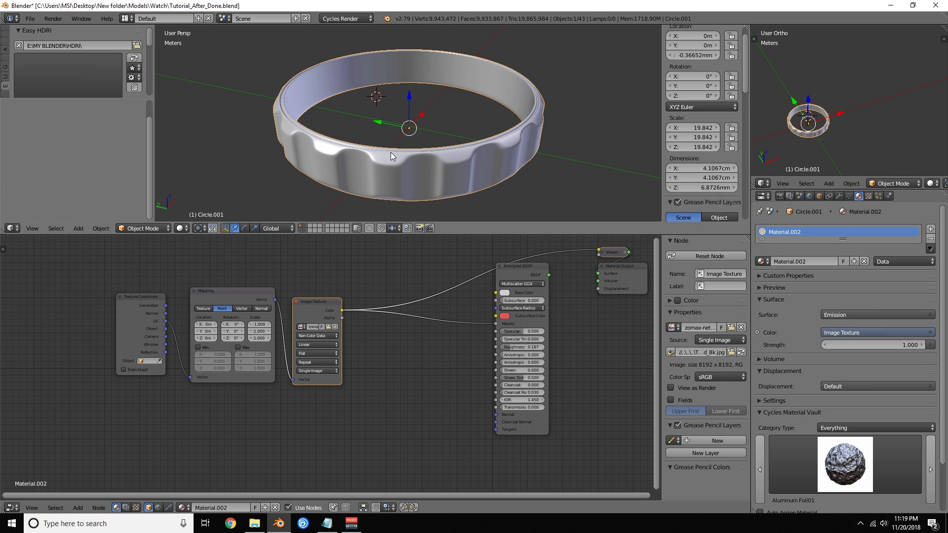
pyautogui.hotkey('shift', 'z')
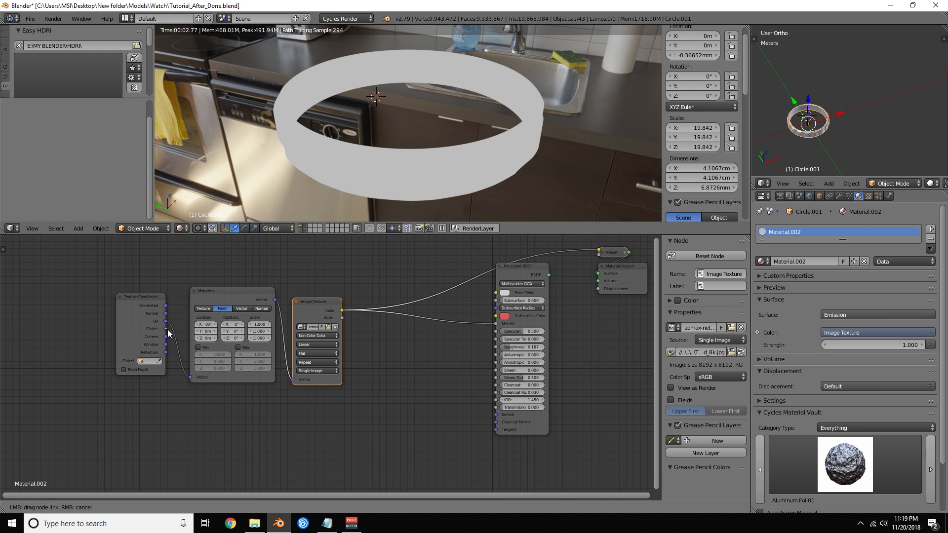
pyautogui.moveTo(166, 329); pyautogui.dragTo(191, 377)
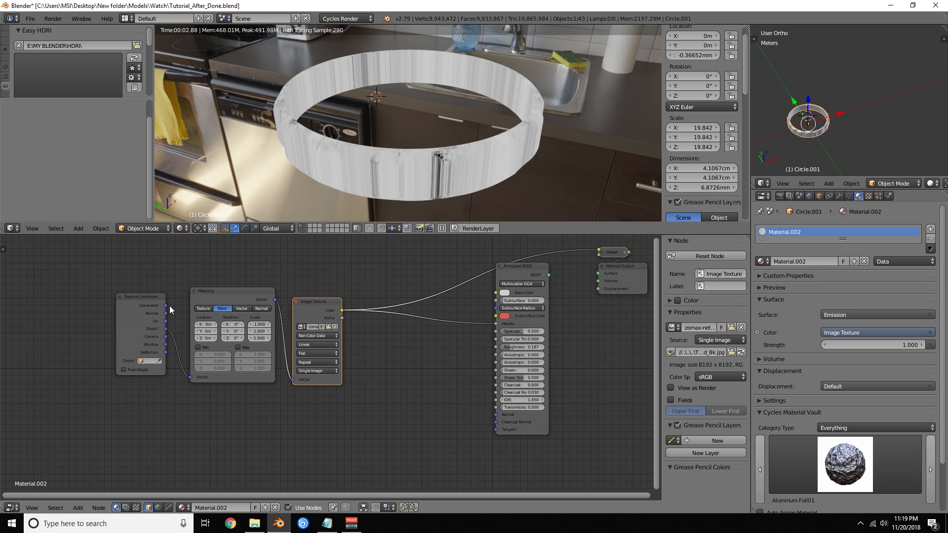
# - Set the Image Texture's projection to Box with a blend of 0.418
pyautogui.click(313, 354)
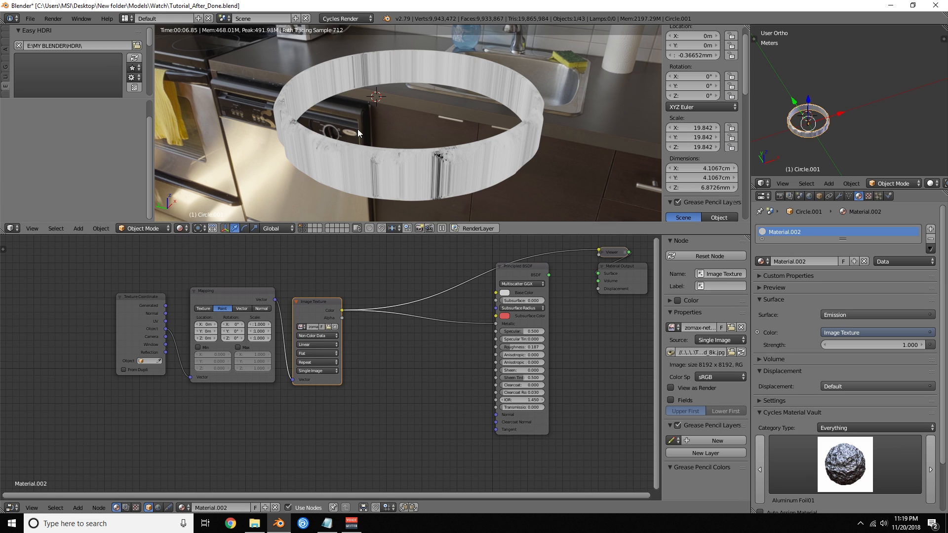
pyautogui.click(306, 353)
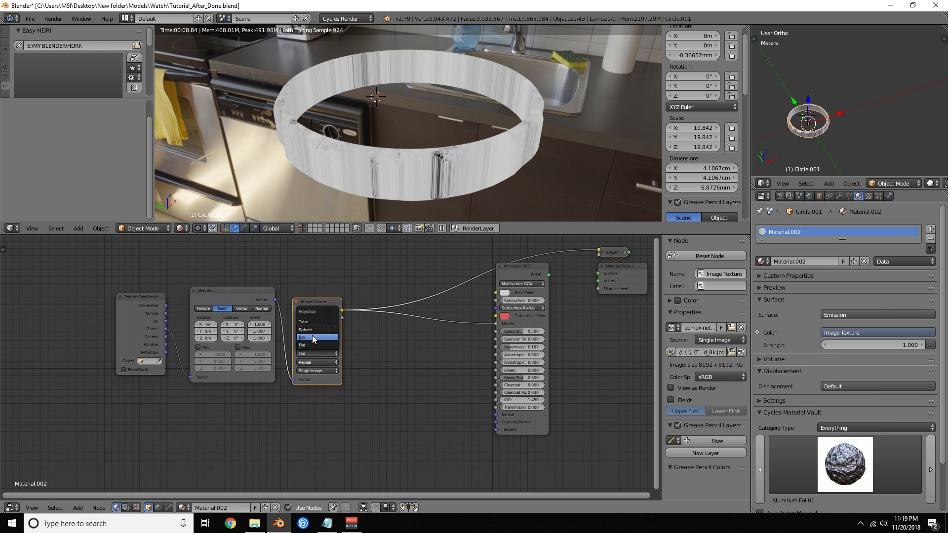
pyautogui.click(312, 336)
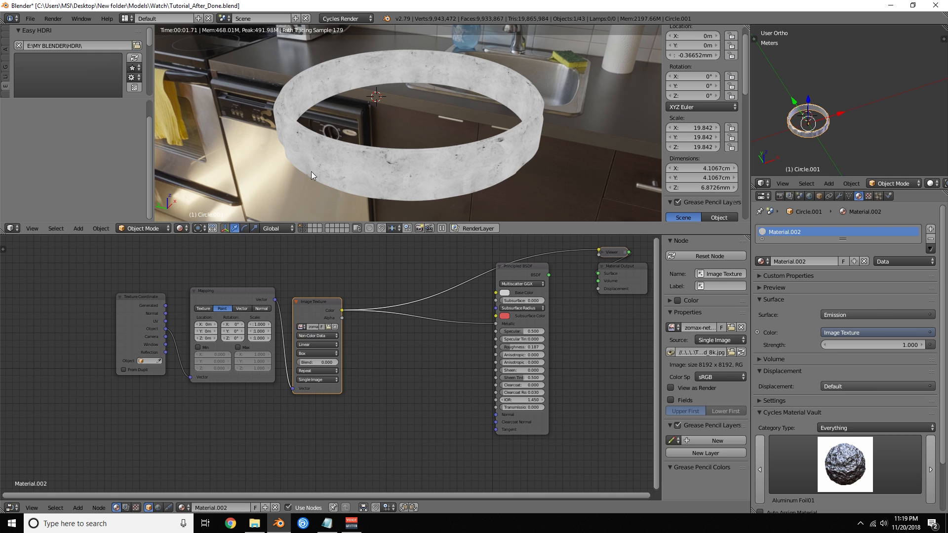
pyautogui.scroll(2, 505, 117)
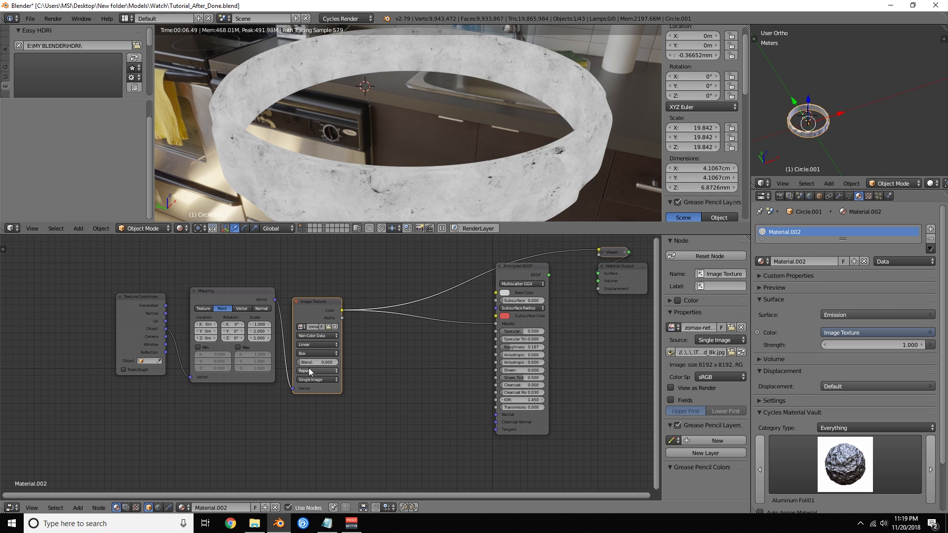
pyautogui.moveTo(309, 363); pyautogui.dragTo(326, 362)
pyautogui.scroll(-1, 408, 159)
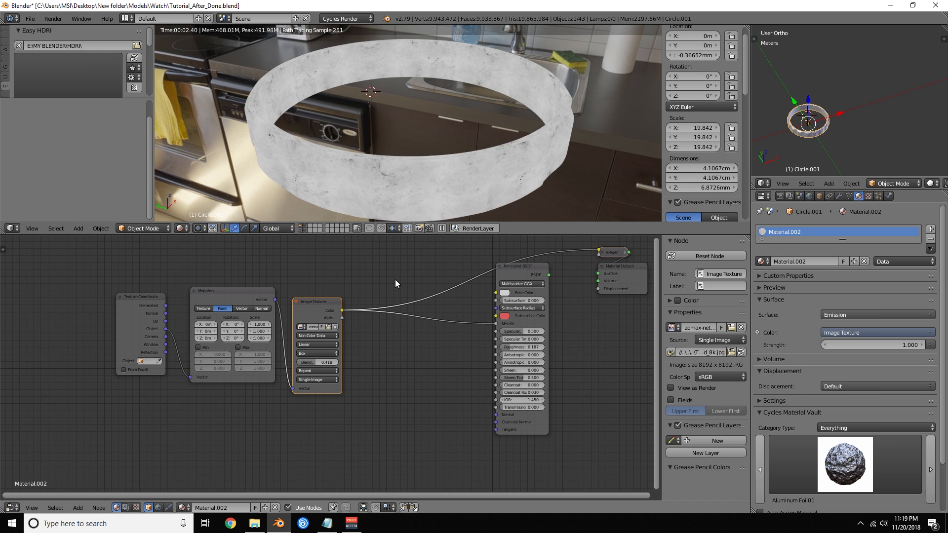
# - Add a ColorRamp node and insert it after the Image Texture's color output
pyautogui.hotkey('shift', 'a')
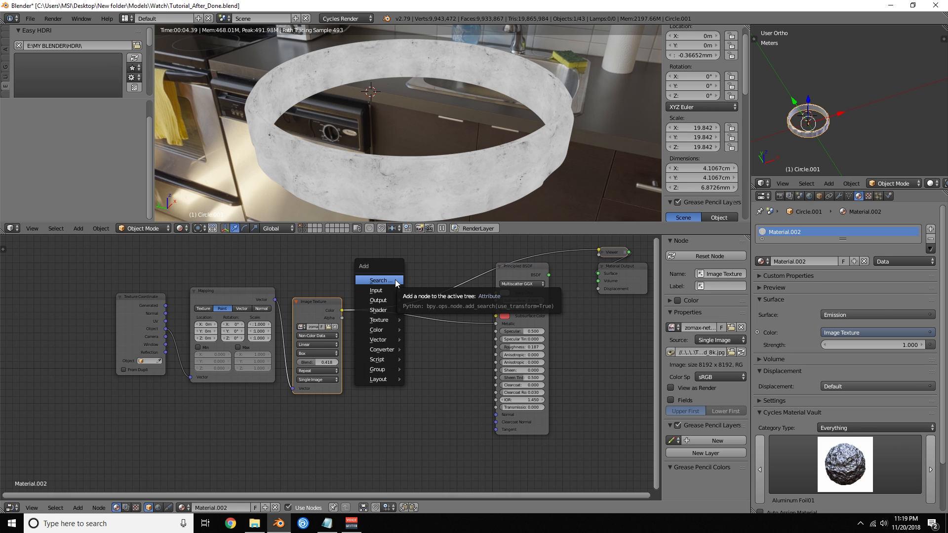
pyautogui.click(395, 279)
pyautogui.write('ramp')
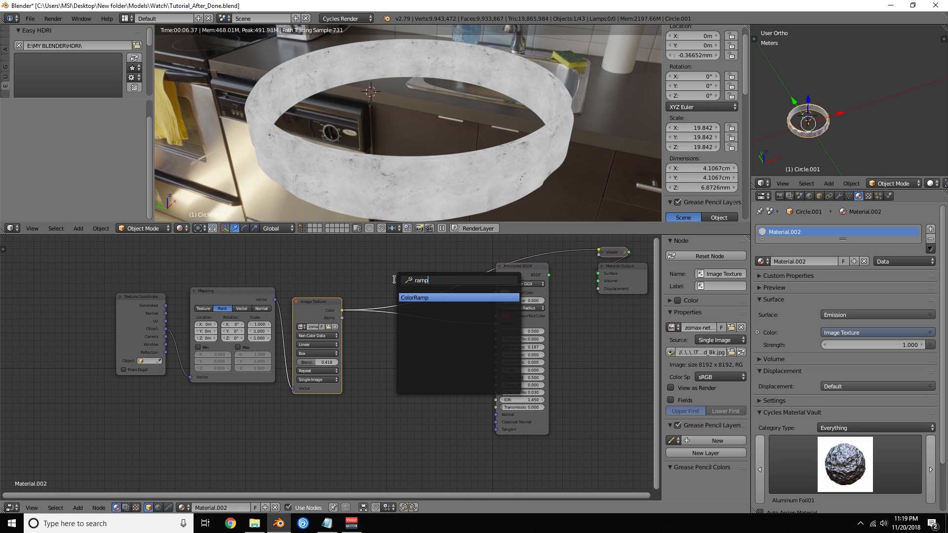
pyautogui.press('Return')
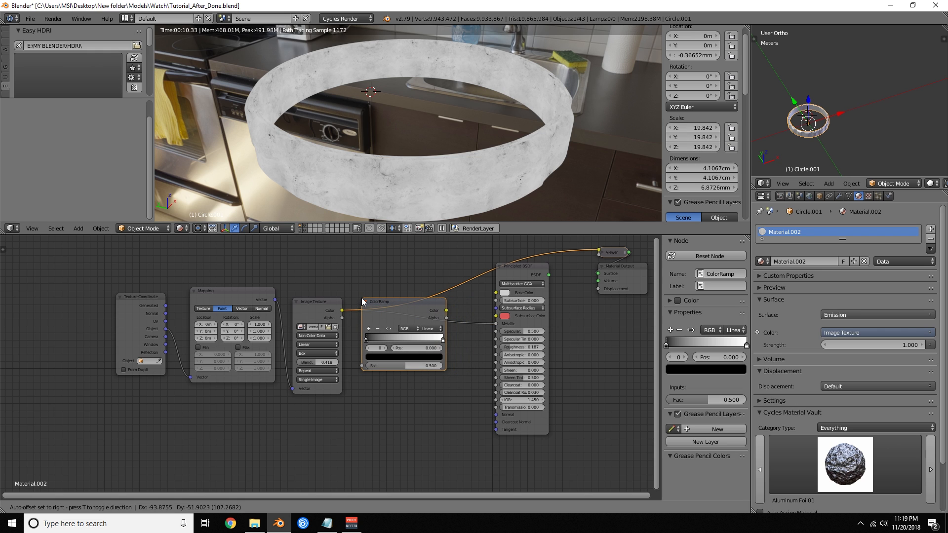
pyautogui.click(362, 298)
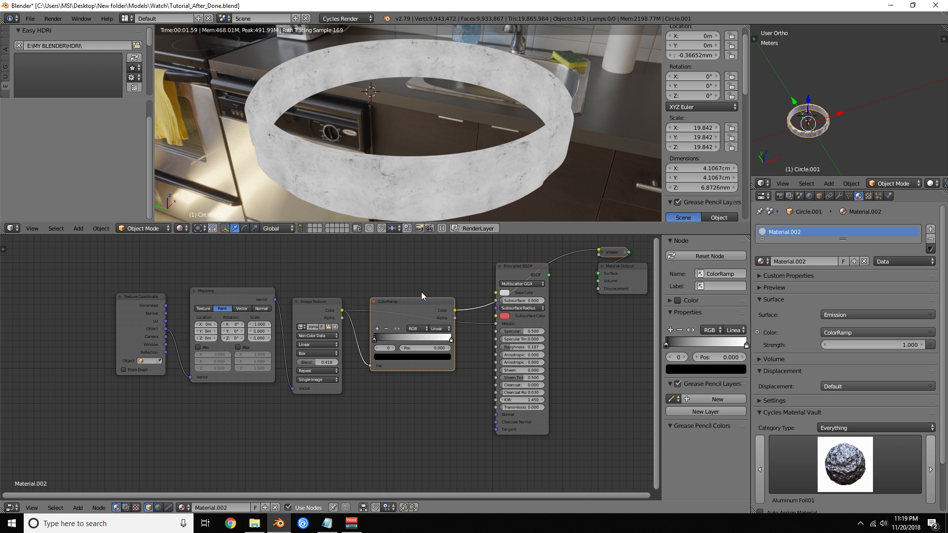
# - Flip the ColorRamp and bring its stops closer together, placing the white stop at 0.191
pyautogui.moveTo(376, 341)
pyautogui.mouseDown()
pyautogui.moveTo(399, 340)
pyautogui.moveTo(374, 339)
pyautogui.mouseUp()
pyautogui.click(397, 328)
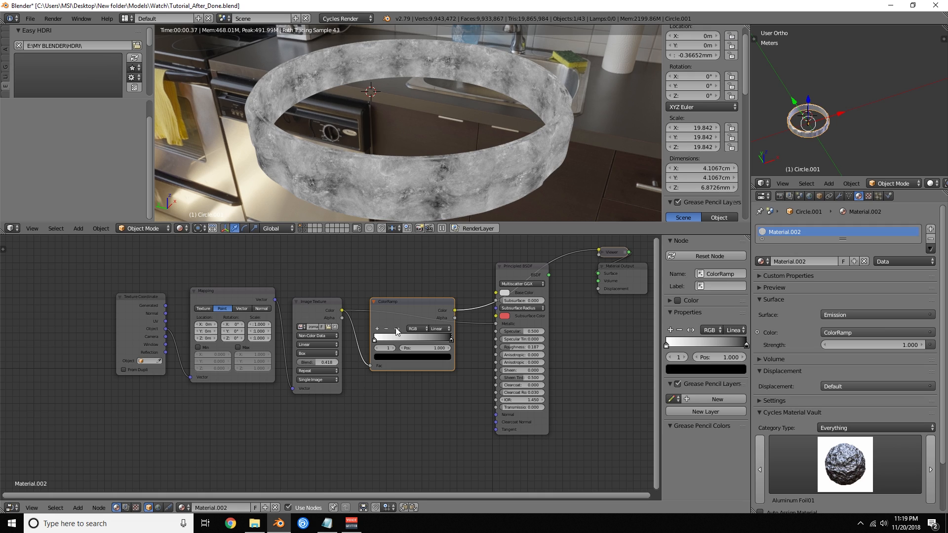
pyautogui.moveTo(451, 339); pyautogui.dragTo(393, 337)
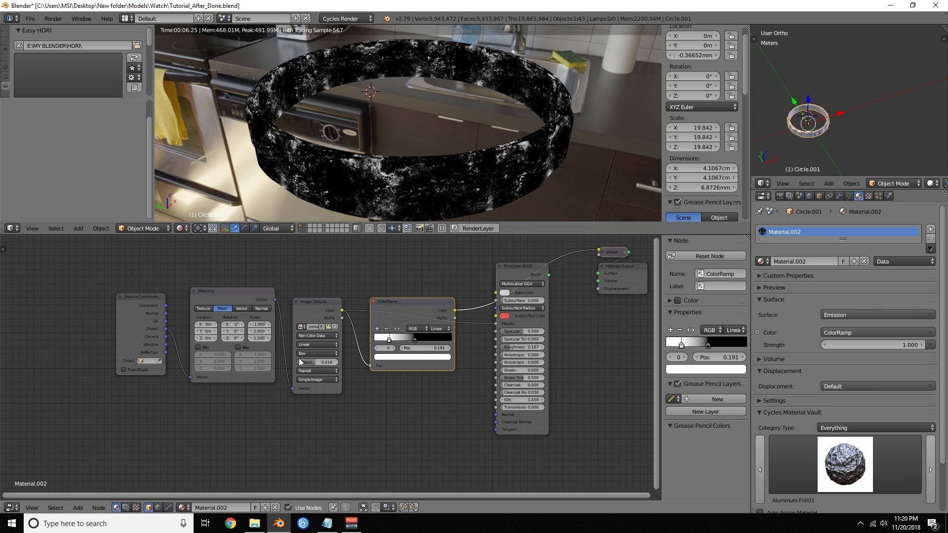
# - Try Flat projection for the Image Texture with Generated coordinates feeding the Mapping node
pyautogui.moveTo(319, 362); pyautogui.dragTo(297, 363)
pyautogui.click(319, 355)
pyautogui.click(316, 345)
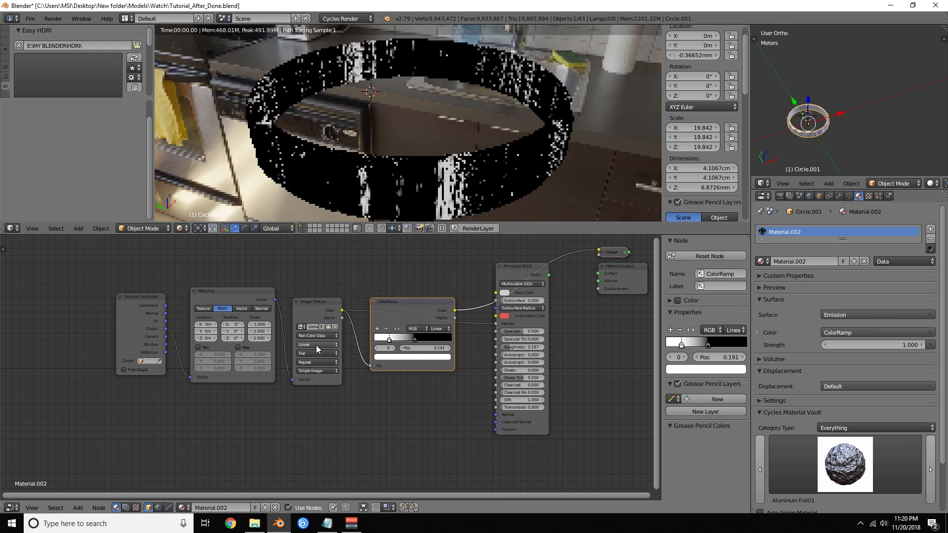
pyautogui.moveTo(166, 306); pyautogui.dragTo(191, 377)
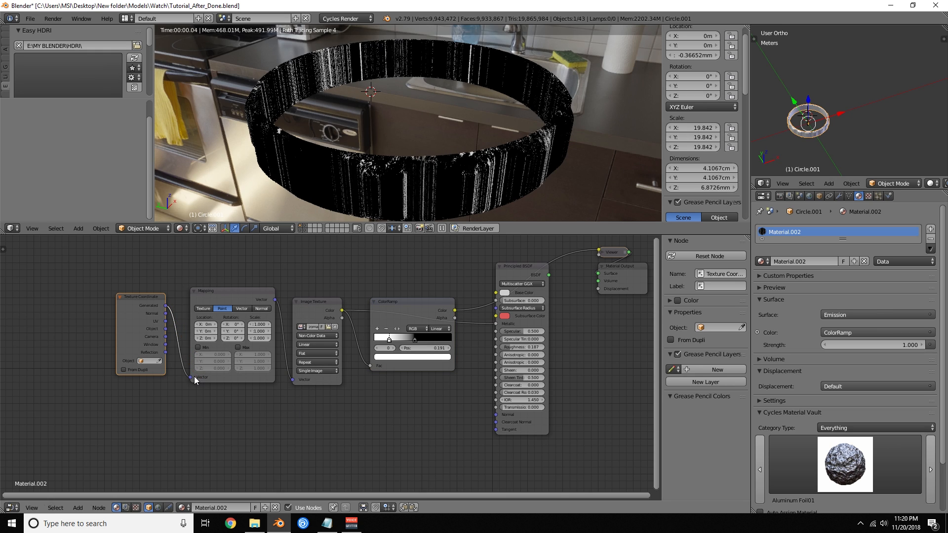
# - Try Box projection with a blend of 0.282 on the Generated coordinates
pyautogui.click(316, 354)
pyautogui.click(309, 338)
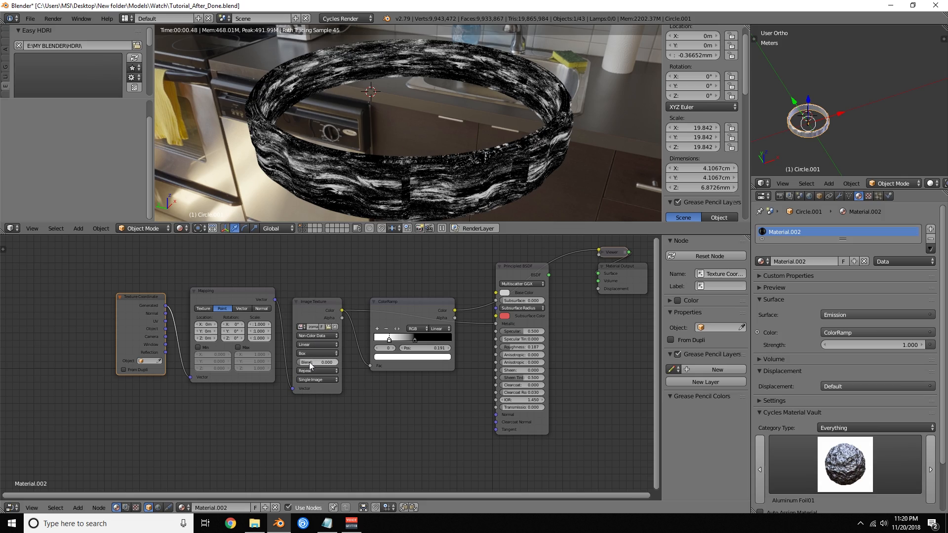
pyautogui.moveTo(321, 362); pyautogui.dragTo(308, 363)
# - Restore the Box projection's blend to 0.418 and reconnect Object coordinates to the Mapping node
pyautogui.click(313, 354)
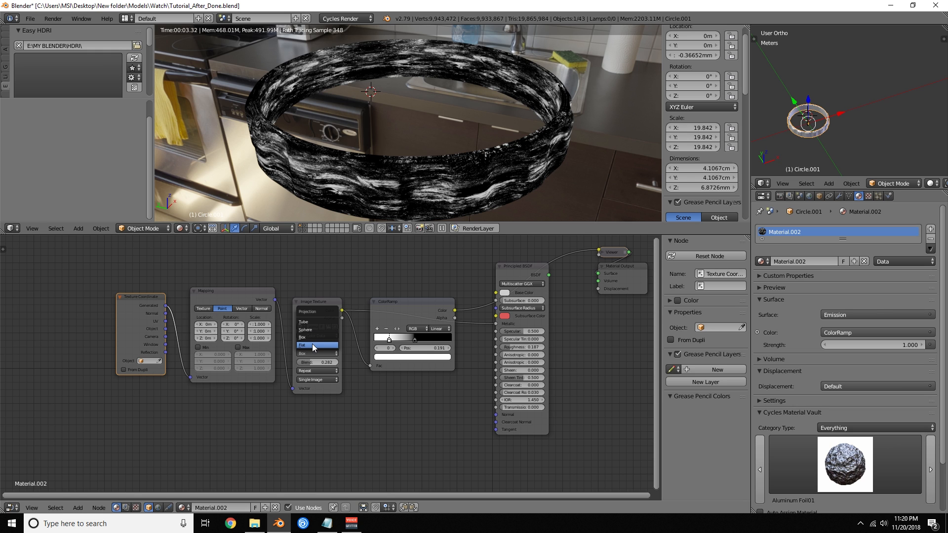
pyautogui.click(310, 338)
pyautogui.moveTo(315, 362); pyautogui.dragTo(321, 363)
pyautogui.moveTo(166, 330); pyautogui.dragTo(191, 376)
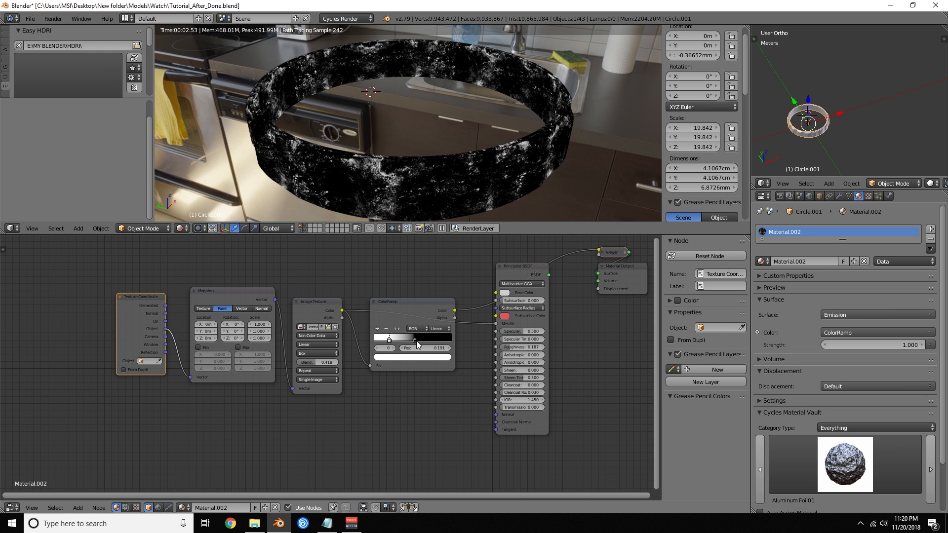
# - Move the ColorRamp's black stop to 0.536 and set the Mapping node's Y rotation to 28.8°
pyautogui.moveTo(417, 341)
pyautogui.mouseDown()
pyautogui.moveTo(426, 341)
pyautogui.moveTo(403, 340)
pyautogui.moveTo(420, 340)
pyautogui.mouseUp()
pyautogui.moveTo(236, 333); pyautogui.dragTo(387, 332)
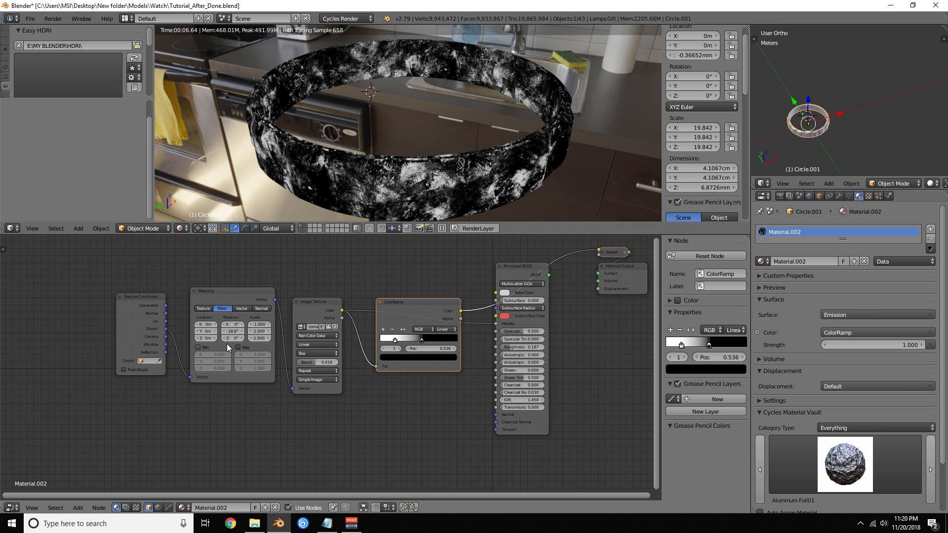
pyautogui.scroll(4, 226, 344)
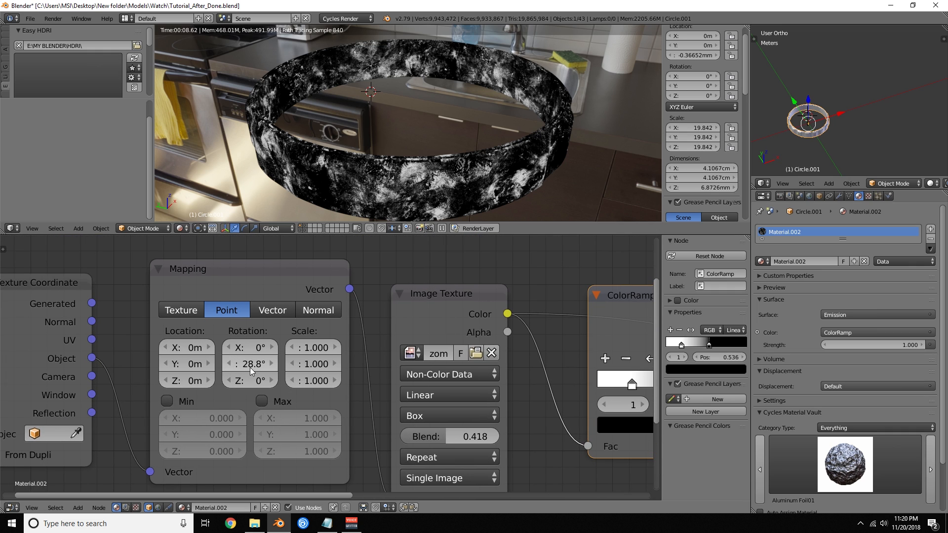
pyautogui.scroll(-3, 395, 390)
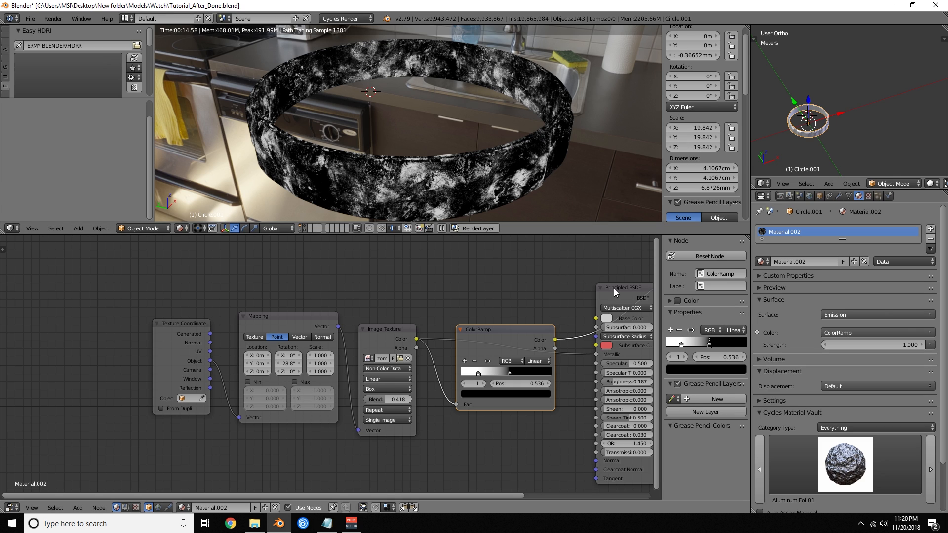
# - Tint the Principled BSDF's Base Color pale tan and preview the full material in rendered shading through the camera
pyautogui.click(606, 319)
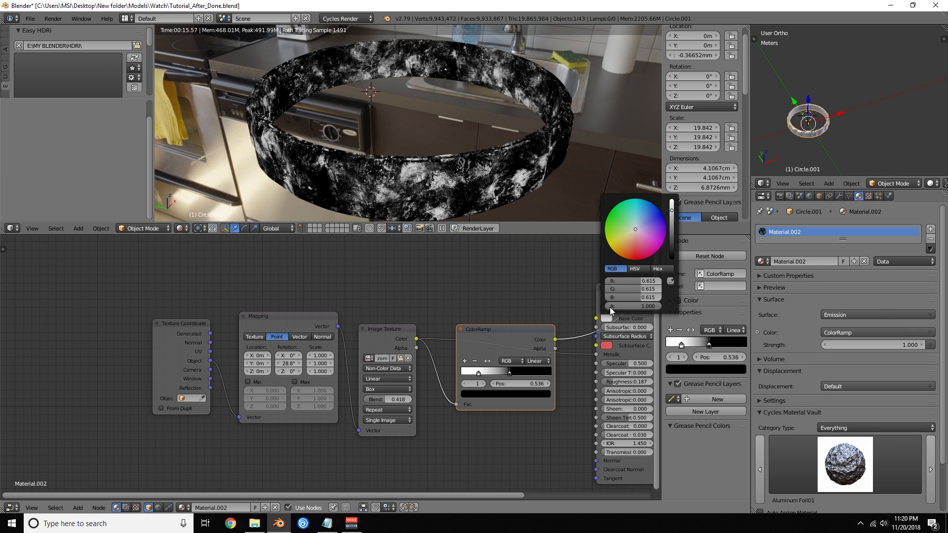
pyautogui.click(632, 236)
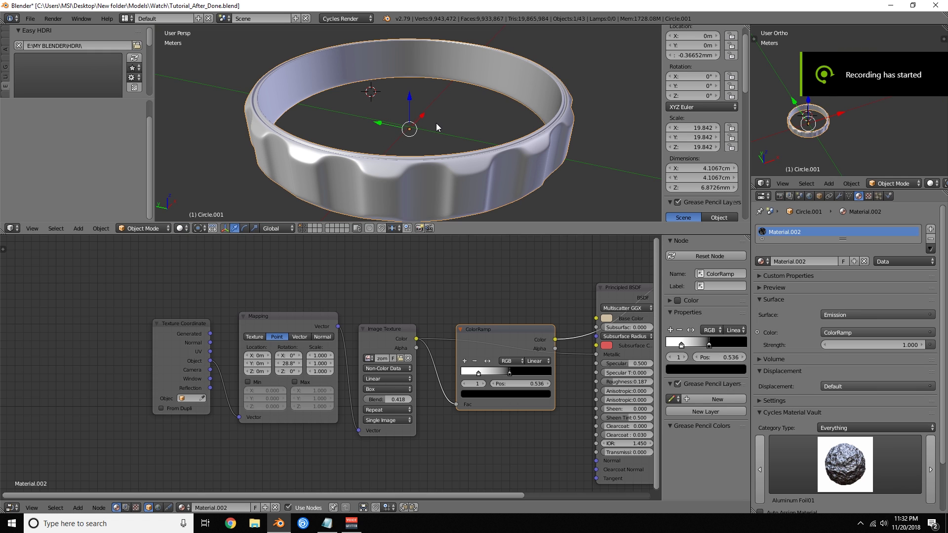
pyautogui.hotkey('shift', 'z')
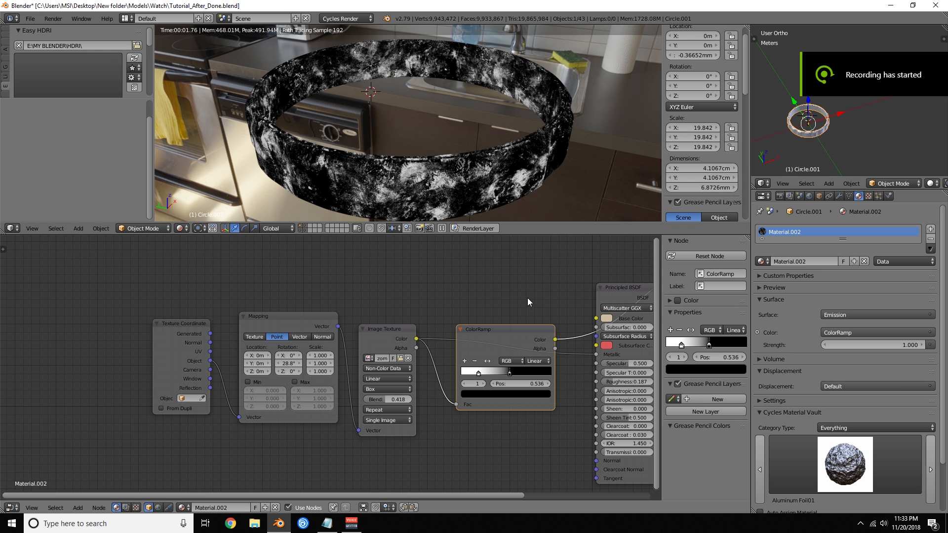
pyautogui.moveTo(534, 288); pyautogui.dragTo(468, 265, button='middle')
pyautogui.scroll(-1, 468, 265)
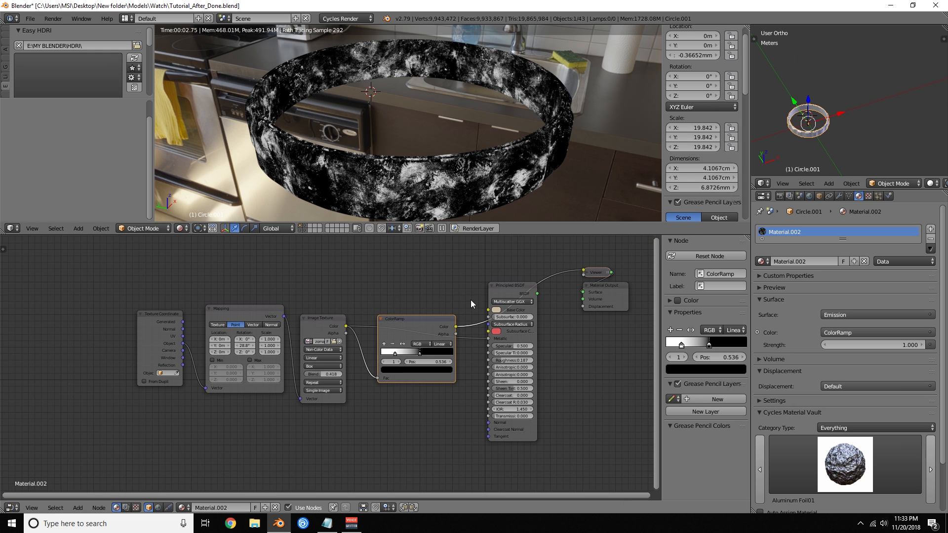
pyautogui.click(509, 286)
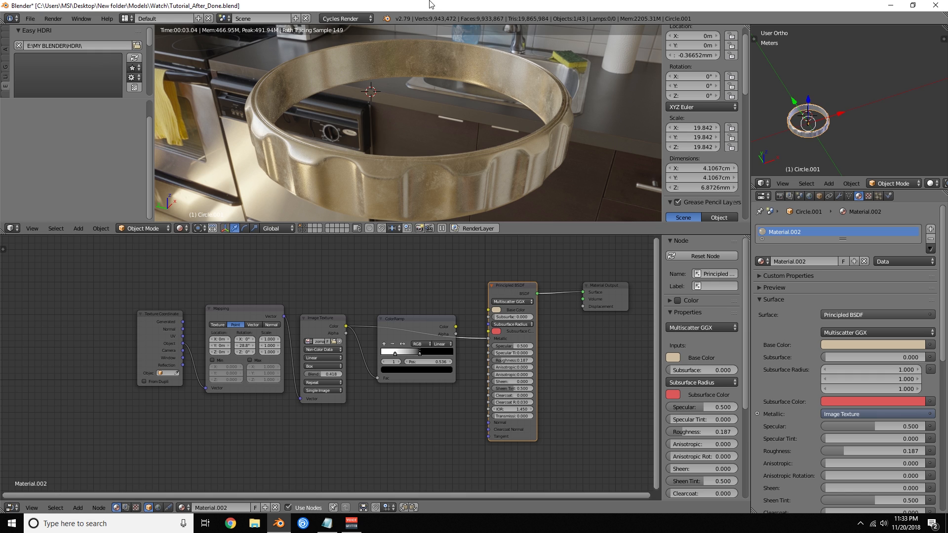
pyautogui.press('KP_0')
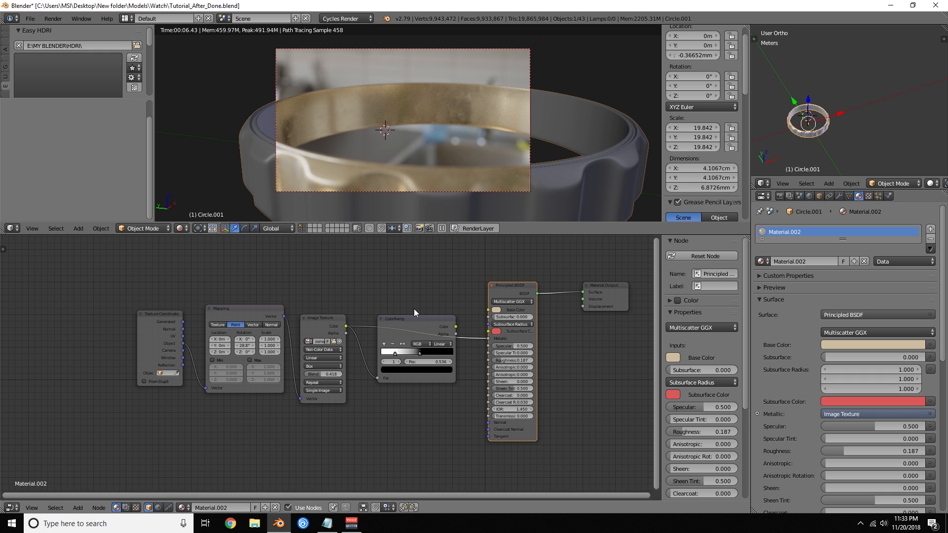
# - Preview the ColorRamp, move its black stop to 0.482, and reconnect the Principled BSDF to the material output
pyautogui.keyDown('ctrl'); pyautogui.keyDown('shift'); pyautogui.click(437, 319); pyautogui.keyUp('shift'); pyautogui.keyUp('ctrl')
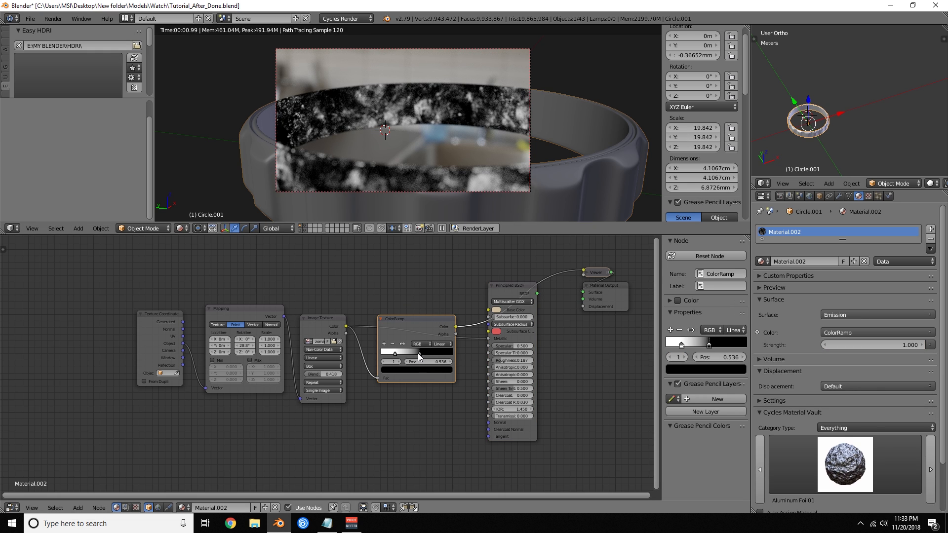
pyautogui.moveTo(419, 358); pyautogui.dragTo(416, 358)
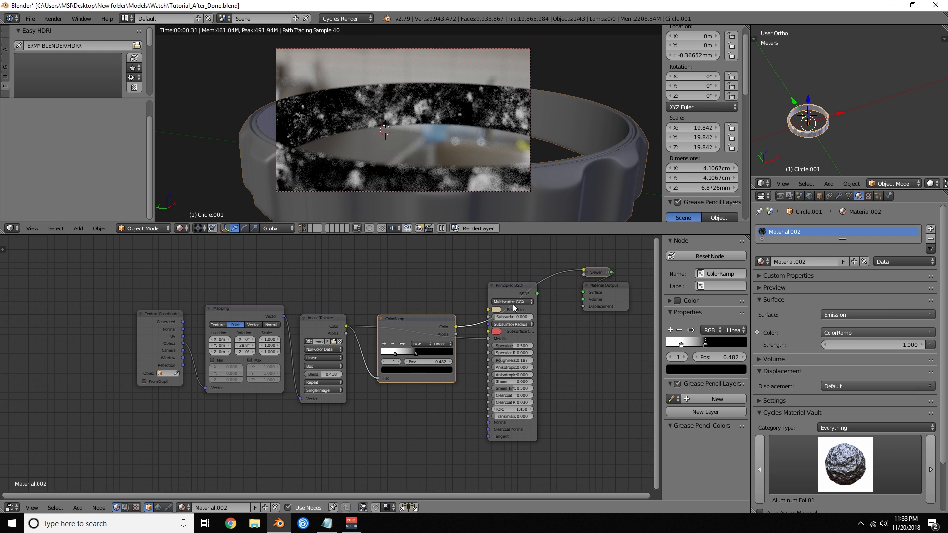
pyautogui.keyDown('ctrl'); pyautogui.keyDown('shift'); pyautogui.click(516, 286); pyautogui.keyUp('shift'); pyautogui.keyUp('ctrl')
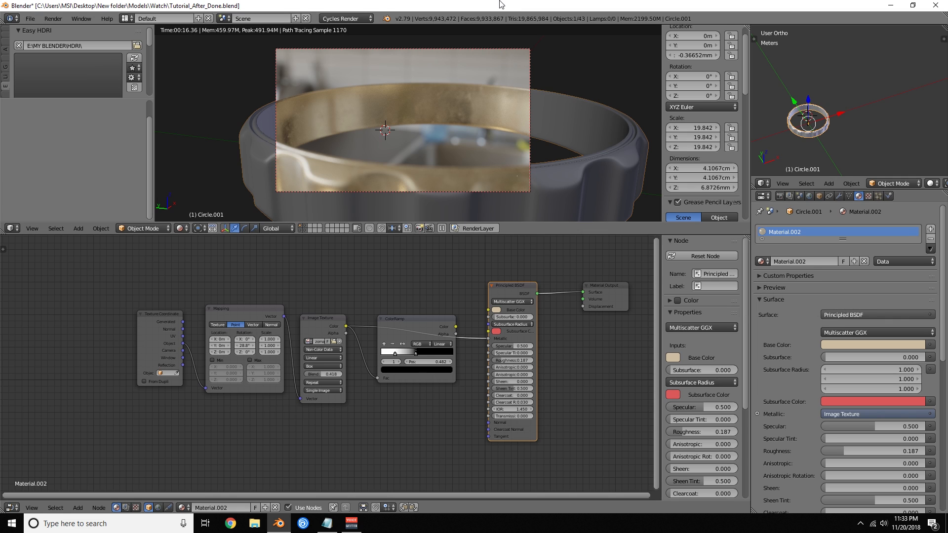
# - Rename the ring's material to Inner_ring
pyautogui.click(798, 262)
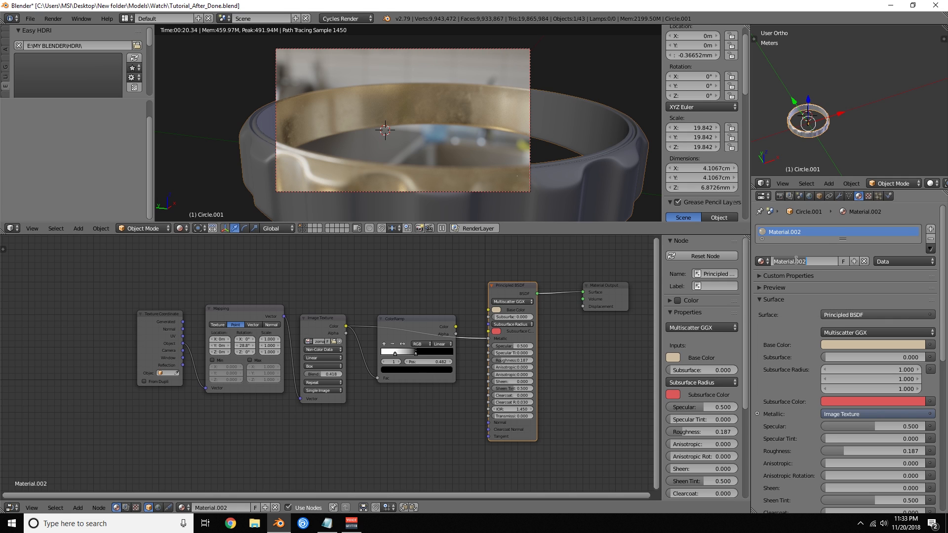
pyautogui.write('Inner_ring')
pyautogui.press('Return')
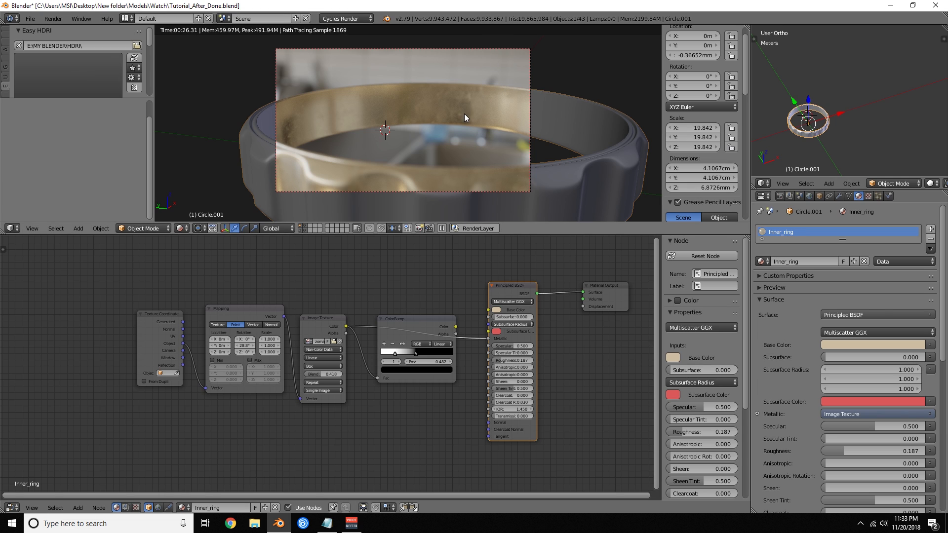
# - Return the viewport to solid shading and unhide all the watch's hidden objects
pyautogui.hotkey('shift', 'z')
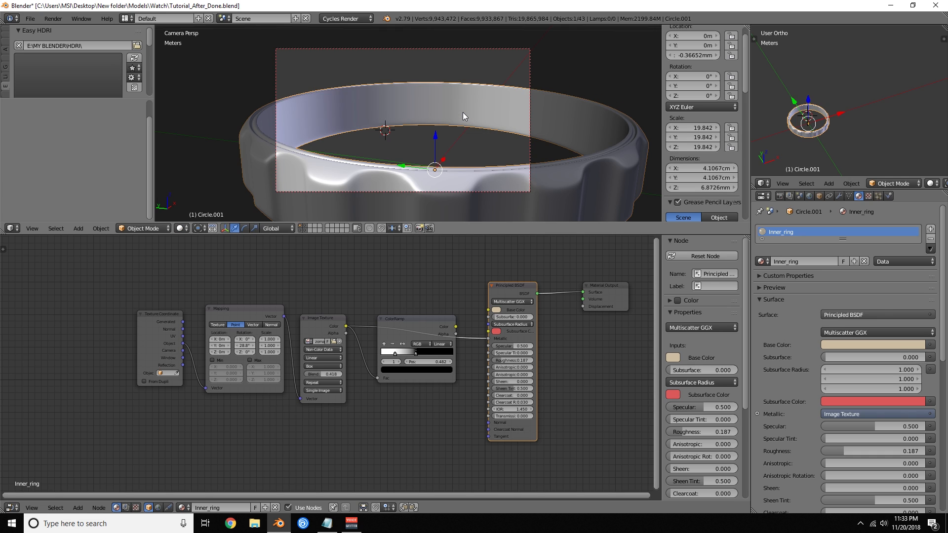
pyautogui.hotkey('alt', 'h')
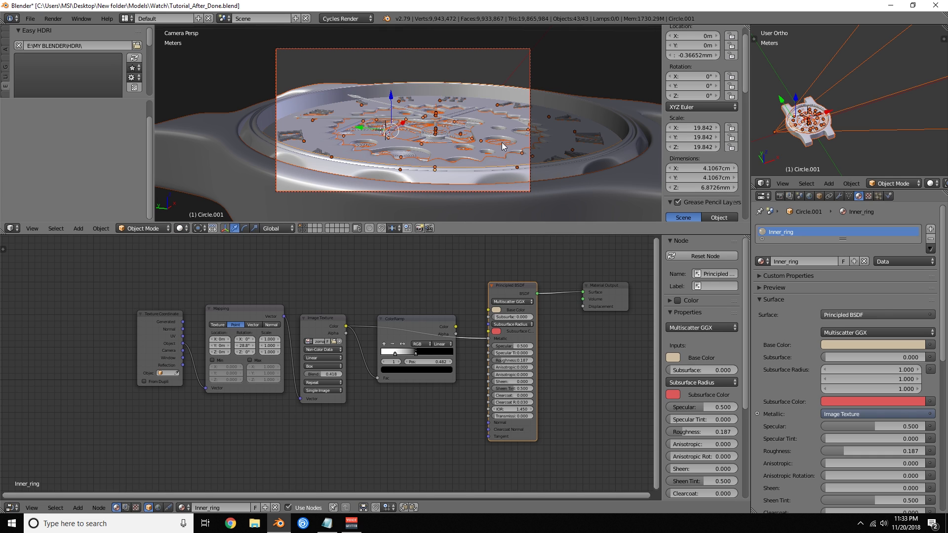
# - Rename the material of the toothed grooved ring inside the dial to Inner_ring_goove
pyautogui.rightClick(536, 123)
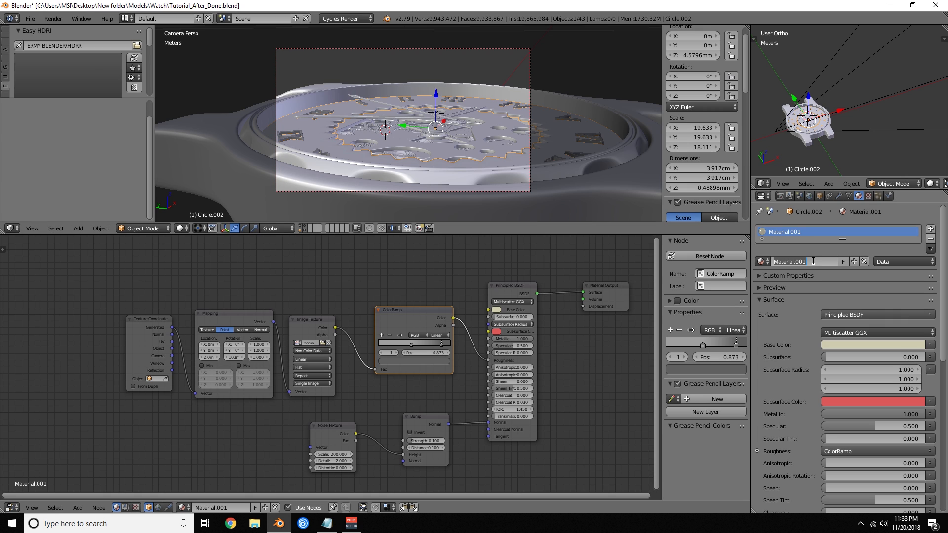
pyautogui.write('Inner_ring_goove')
pyautogui.press('Return')
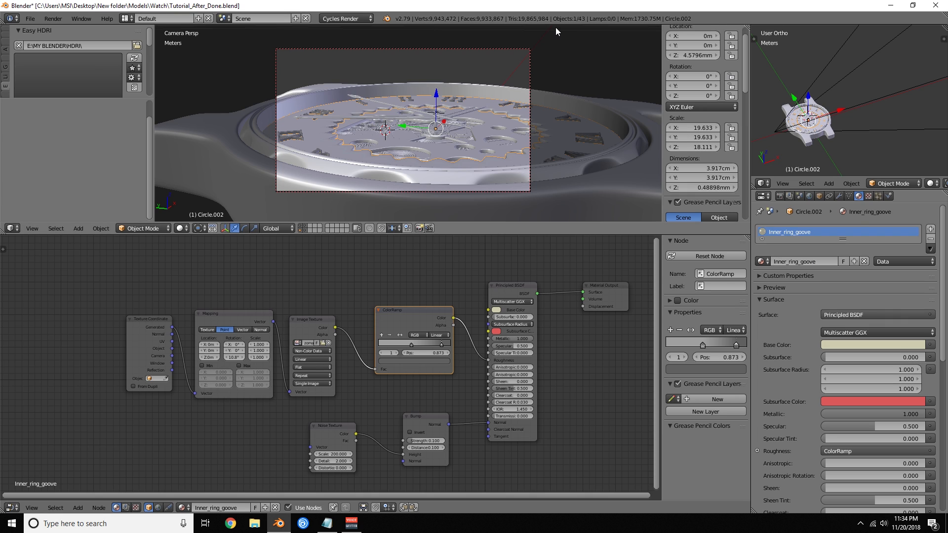
# - Delete the Image Texture node from the cutout dial plate's material and make the material a single-user copy
pyautogui.rightClick(400, 150)
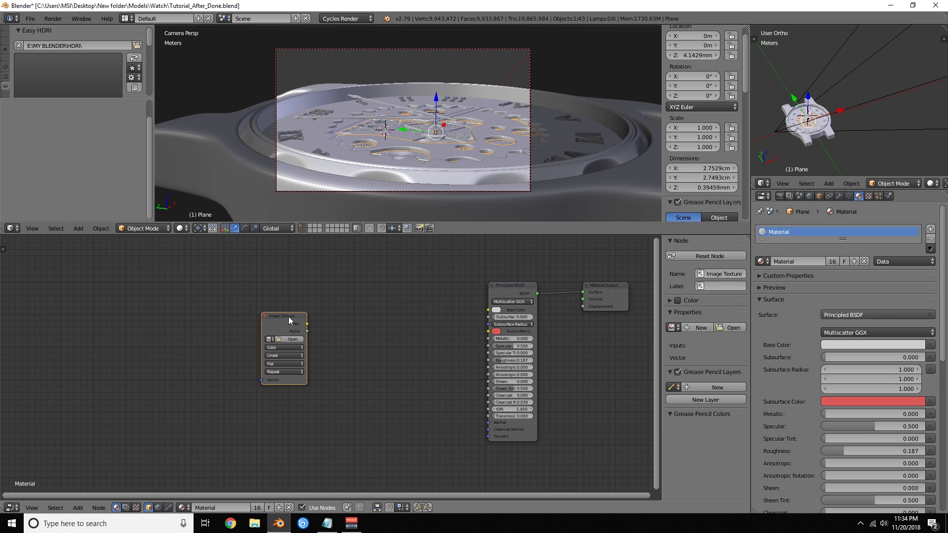
pyautogui.moveTo(279, 316); pyautogui.dragTo(312, 312)
pyautogui.press('x')
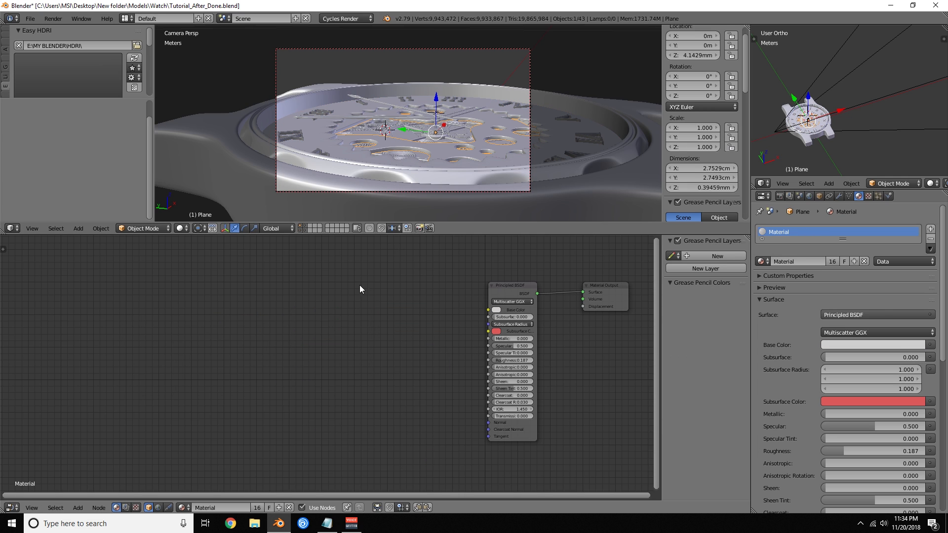
pyautogui.click(834, 263)
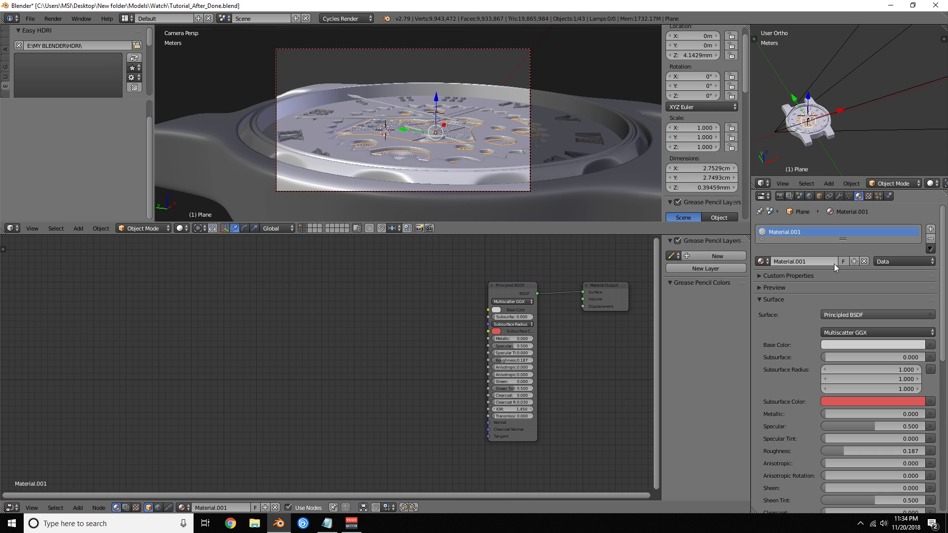
pyautogui.click(511, 288)
pyautogui.scroll(5, 500, 304)
pyautogui.scroll(-3, 568, 298)
pyautogui.moveTo(568, 298); pyautogui.dragTo(535, 297, button='middle')
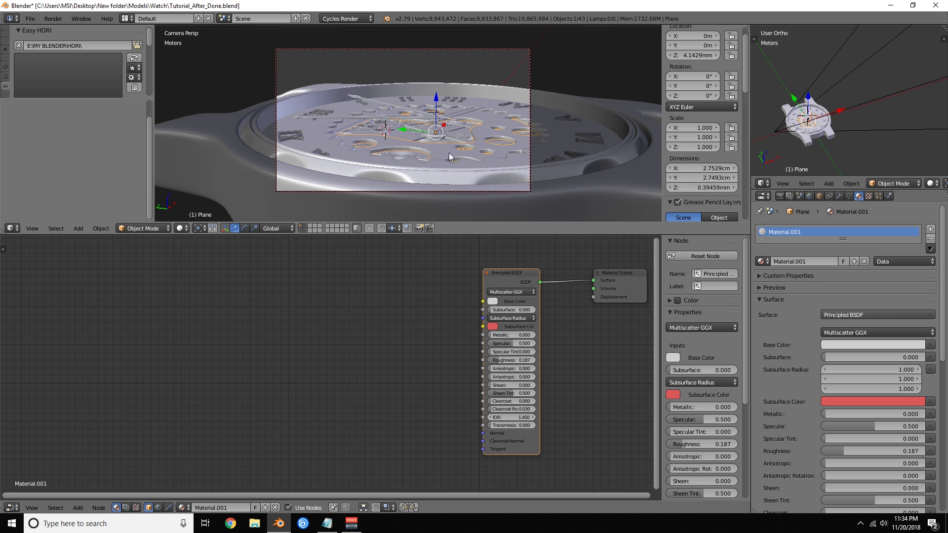
# - Link the outer ring's Inner_ring material to the cutout dial plate
pyautogui.keyDown('shift'); pyautogui.rightClick(449, 178); pyautogui.keyUp('shift')
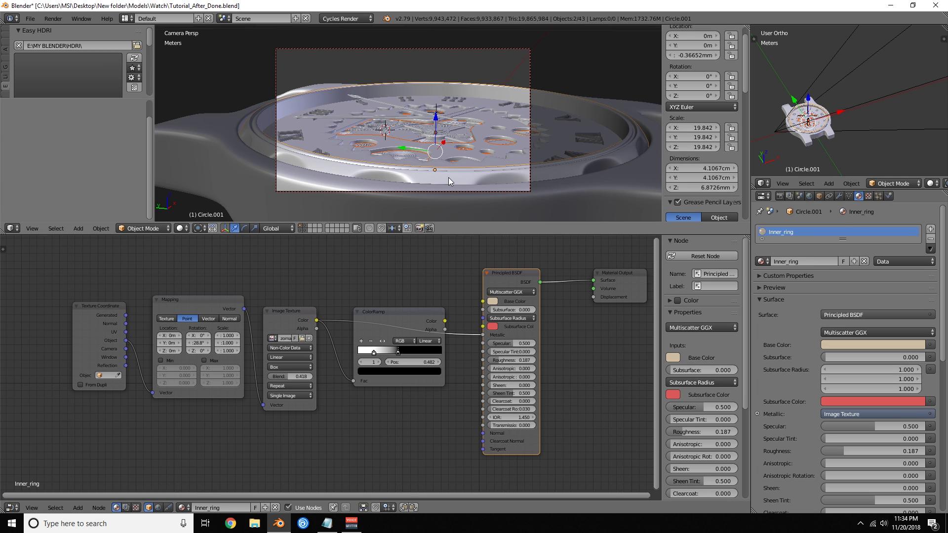
pyautogui.hotkey('ctrl', 'l')
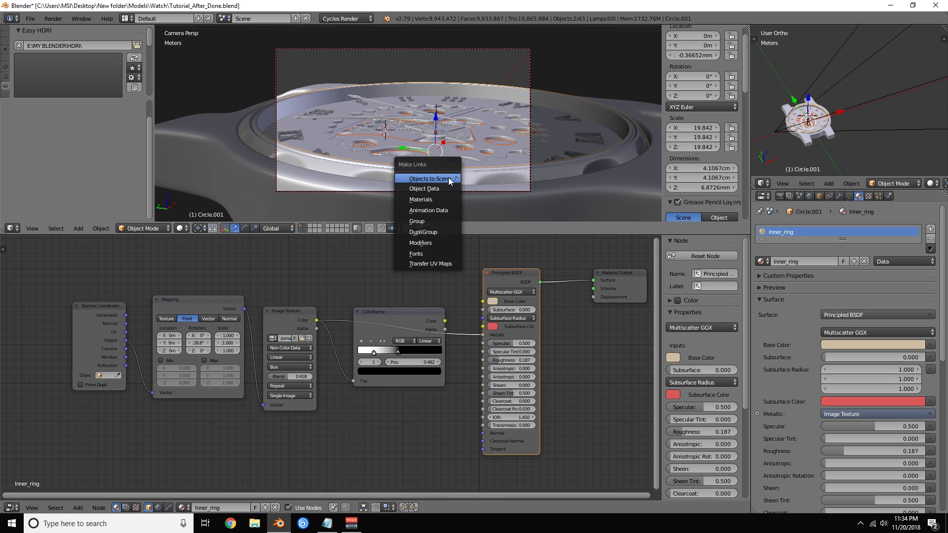
pyautogui.click(435, 201)
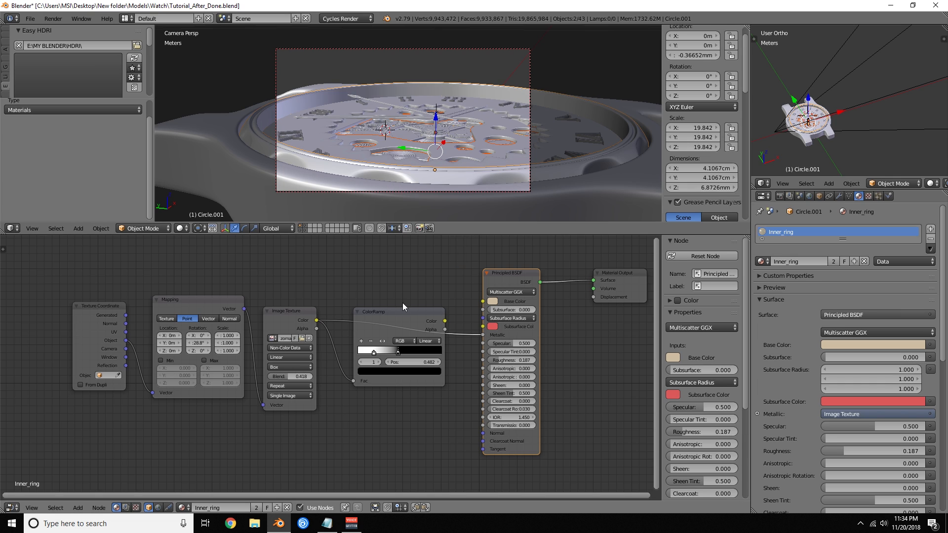
pyautogui.scroll(-1, 457, 300)
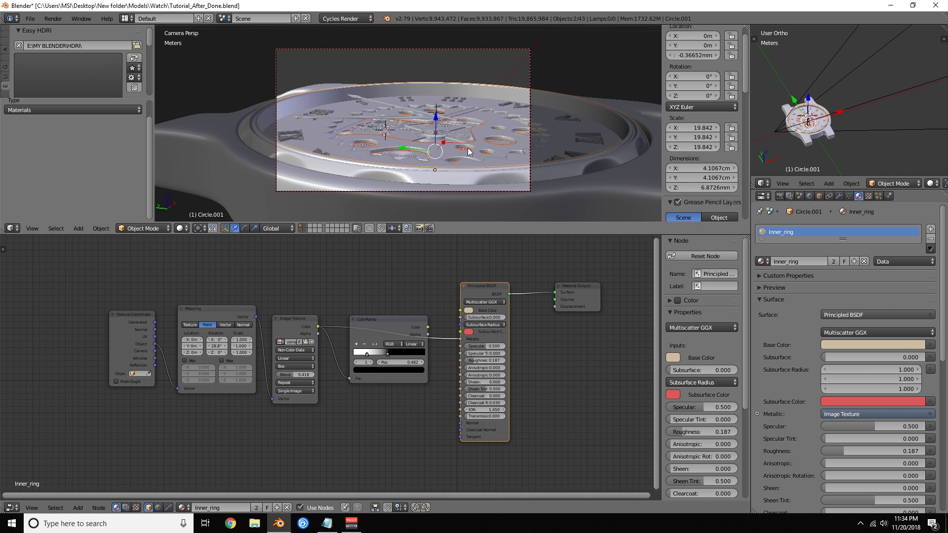
# - Isolate the cutout dial plate by hiding all other objects and preview it in rendered shading
pyautogui.press('a')
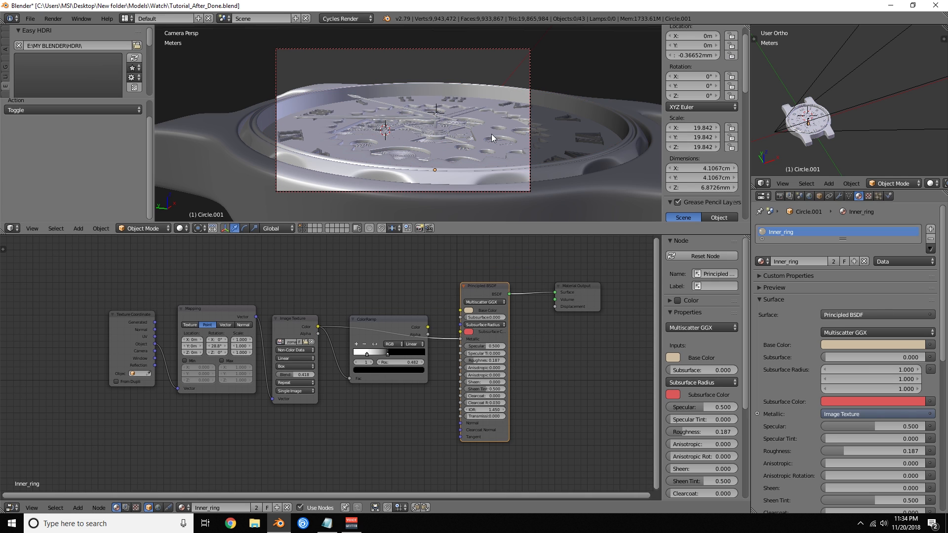
pyautogui.rightClick(447, 173)
pyautogui.hotkey('shift', 'h')
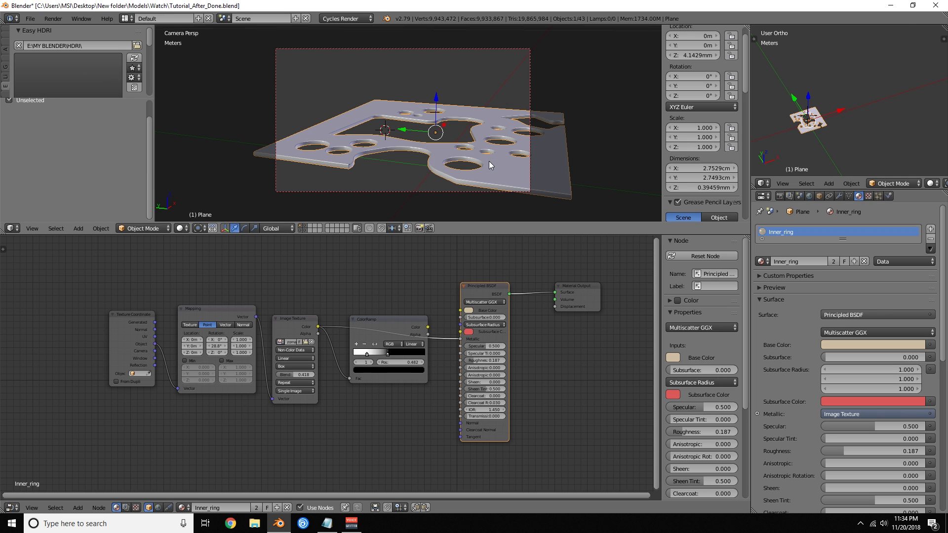
pyautogui.hotkey('shift', 'z')
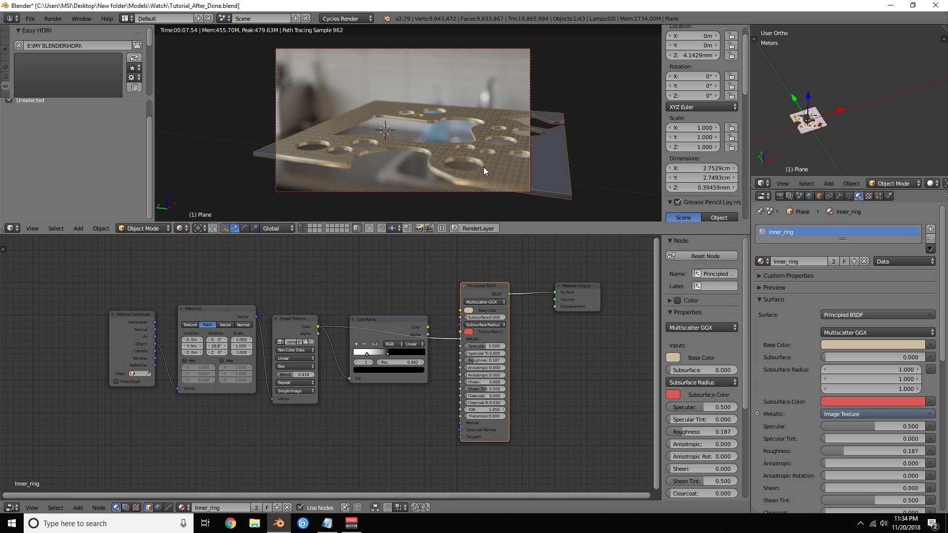
# - Make the plate's Inner_ring material a single-user copy and rename it inner_cut
pyautogui.click(834, 261)
pyautogui.click(820, 259)
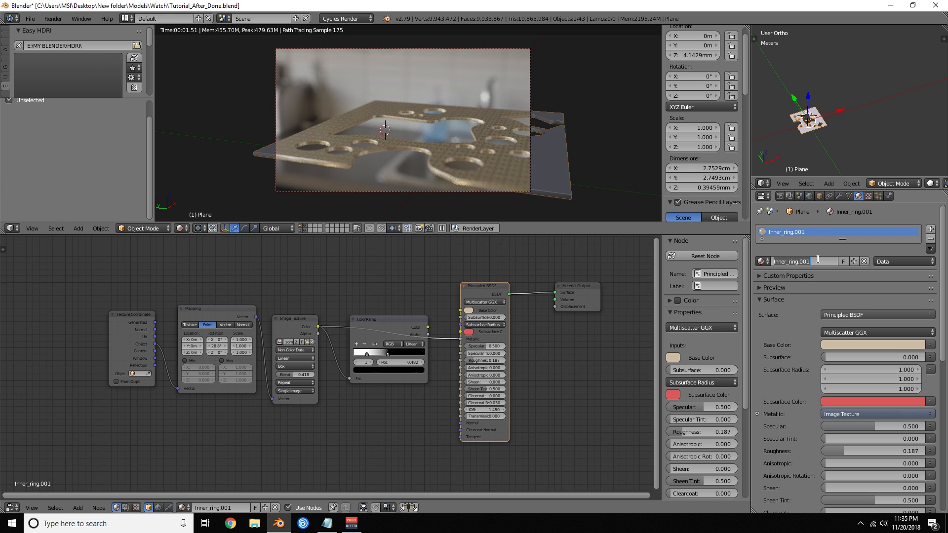
pyautogui.write('inner_cut')
pyautogui.press('Return')
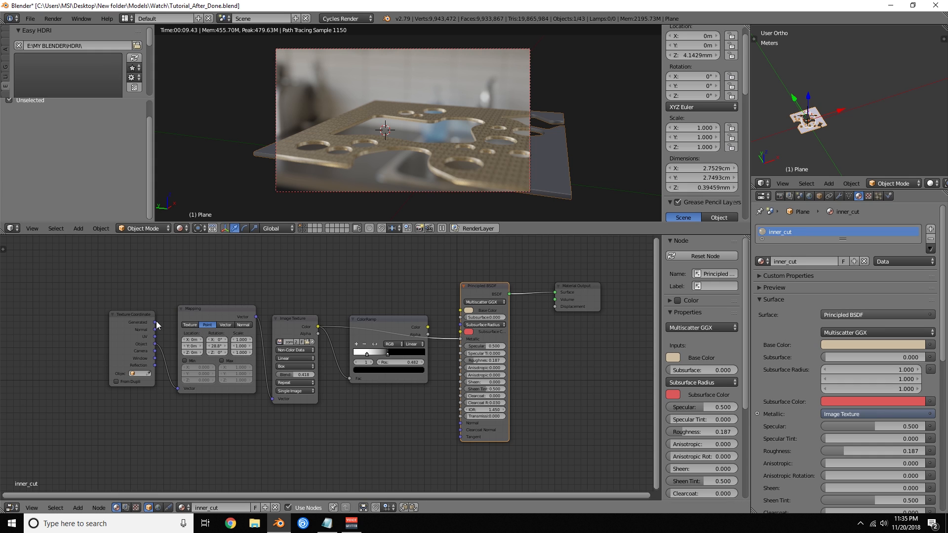
# - Feed Generated coordinates into the Mapping node, and move the ColorRamp's white stop to 0.000 while previewing the ramp
pyautogui.moveTo(156, 322); pyautogui.dragTo(178, 388)
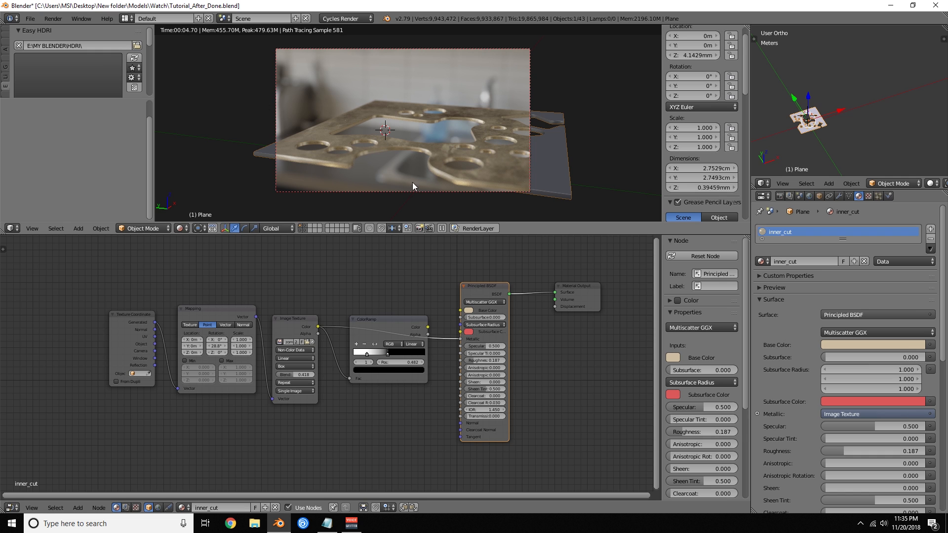
pyautogui.keyDown('ctrl'); pyautogui.keyDown('shift'); pyautogui.click(394, 319); pyautogui.keyUp('shift'); pyautogui.keyUp('ctrl')
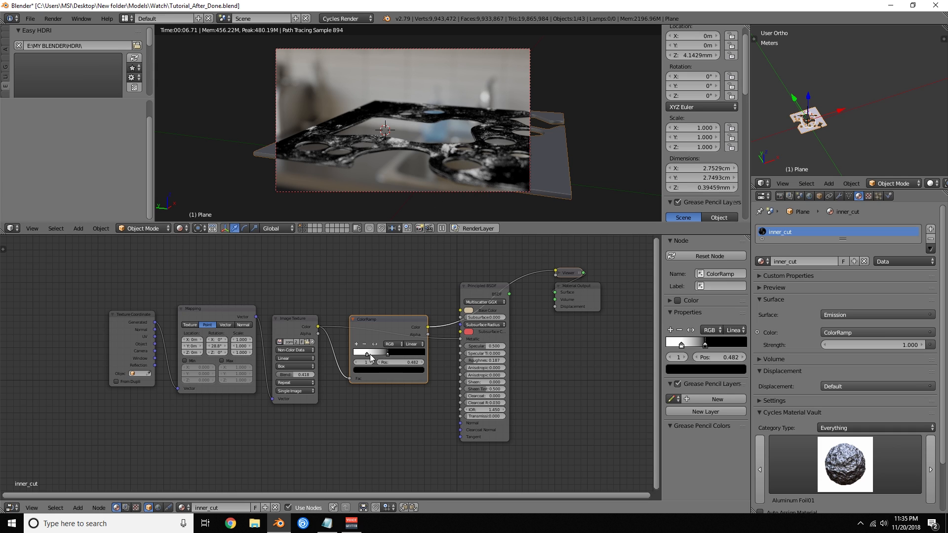
pyautogui.moveTo(366, 353); pyautogui.dragTo(337, 349)
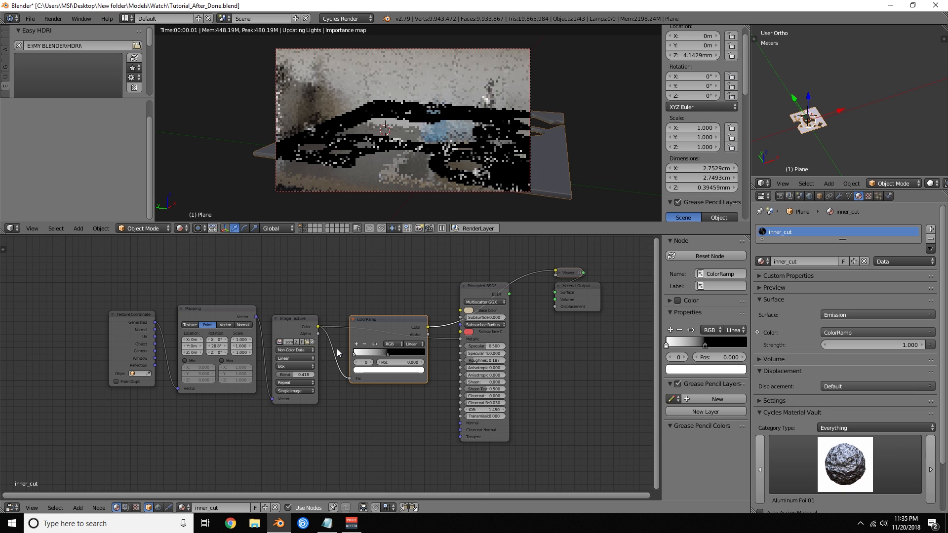
pyautogui.keyDown('ctrl'); pyautogui.keyDown('shift'); pyautogui.click(482, 288); pyautogui.keyUp('shift'); pyautogui.keyUp('ctrl')
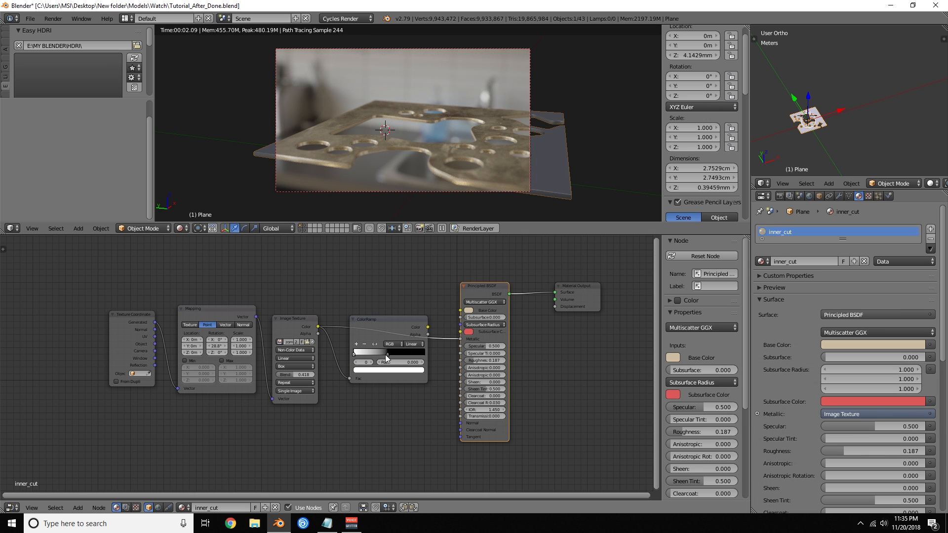
# - Move the ColorRamp's black stop to 0.232, connect the ramp to Roughness, and replace the Metallic texture link with a value of 1.000
pyautogui.moveTo(387, 353); pyautogui.dragTo(372, 354)
pyautogui.moveTo(427, 327); pyautogui.dragTo(459, 360)
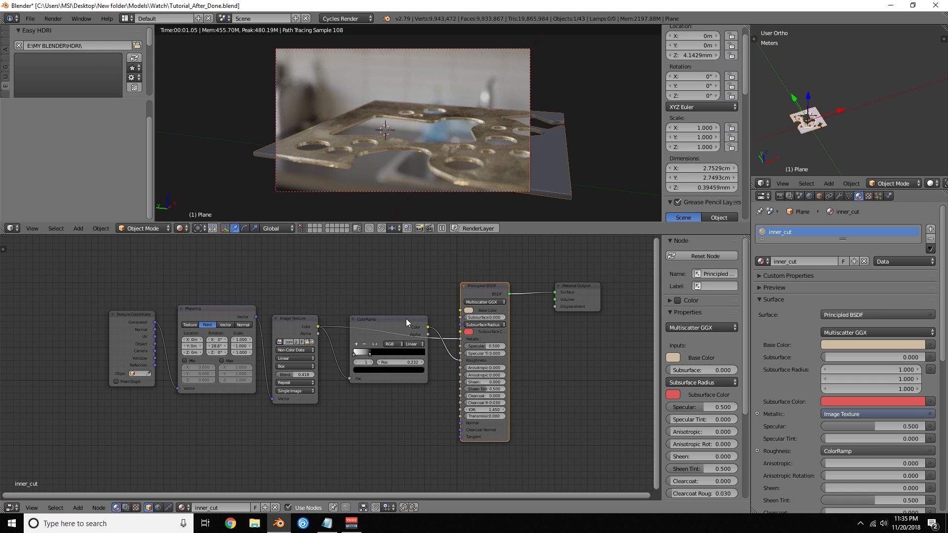
pyautogui.moveTo(406, 318)
pyautogui.mouseDown()
pyautogui.moveTo(416, 362)
pyautogui.moveTo(420, 351)
pyautogui.moveTo(438, 375)
pyautogui.moveTo(409, 330)
pyautogui.mouseUp()
pyautogui.moveTo(484, 339); pyautogui.dragTo(506, 339)
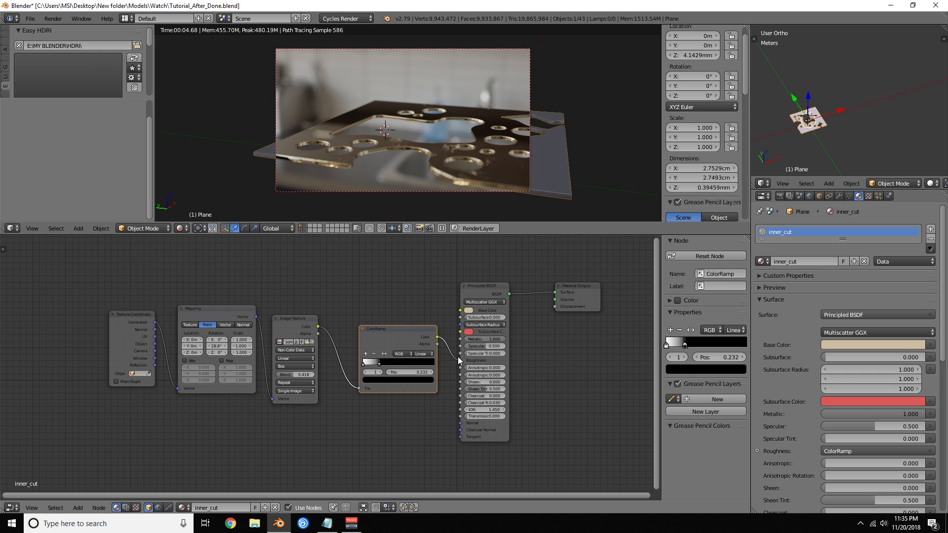
# - Compare the plate's finish with the ColorRamp disconnected from Roughness, reconnect it, and move its black stop to 0.686
pyautogui.moveTo(459, 360); pyautogui.dragTo(429, 349)
pyautogui.moveTo(408, 327); pyautogui.dragTo(400, 326)
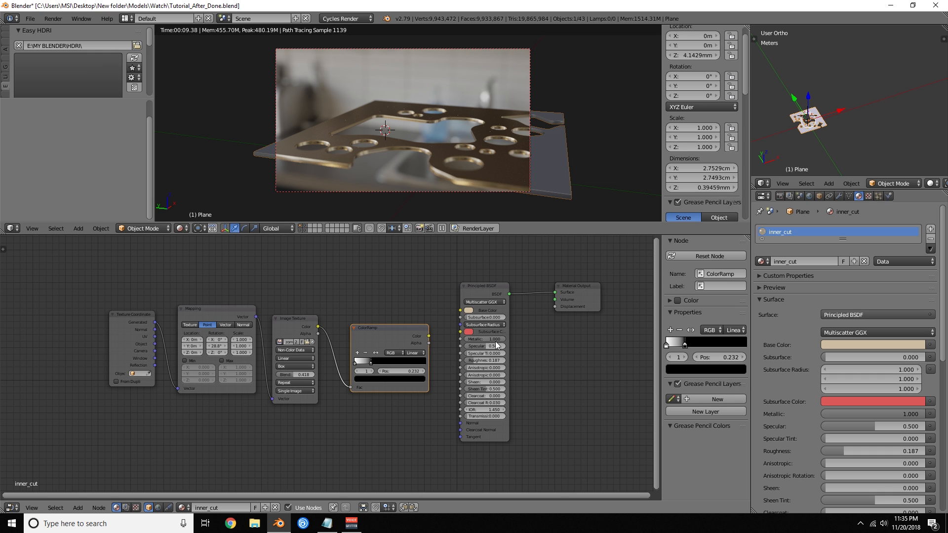
pyautogui.moveTo(489, 340)
pyautogui.mouseDown()
pyautogui.moveTo(453, 340)
pyautogui.moveTo(486, 339)
pyautogui.mouseUp()
pyautogui.moveTo(428, 337); pyautogui.dragTo(459, 361)
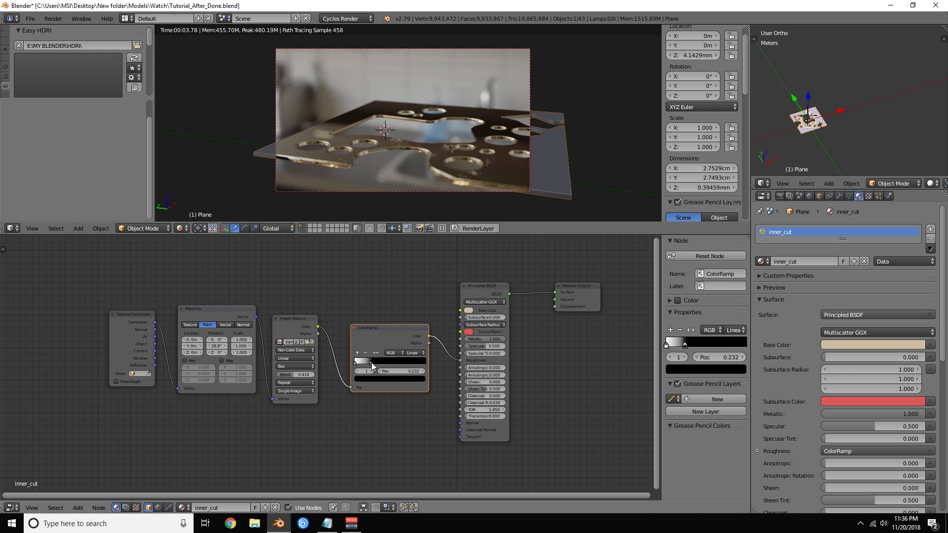
pyautogui.moveTo(371, 363); pyautogui.dragTo(406, 362)
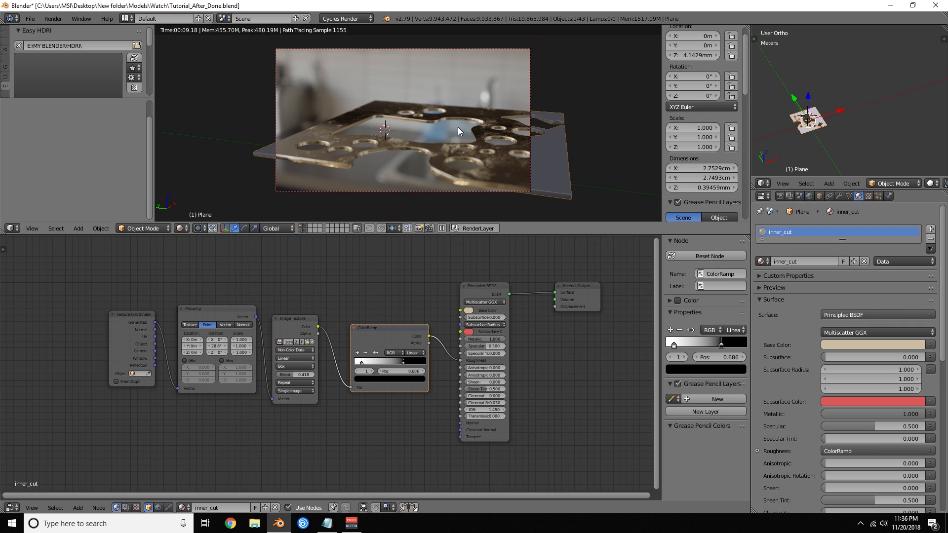
# - Return to solid shading and thin the cutout plate by scaling it to 0.571 along Z
pyautogui.hotkey('shift', 'z')
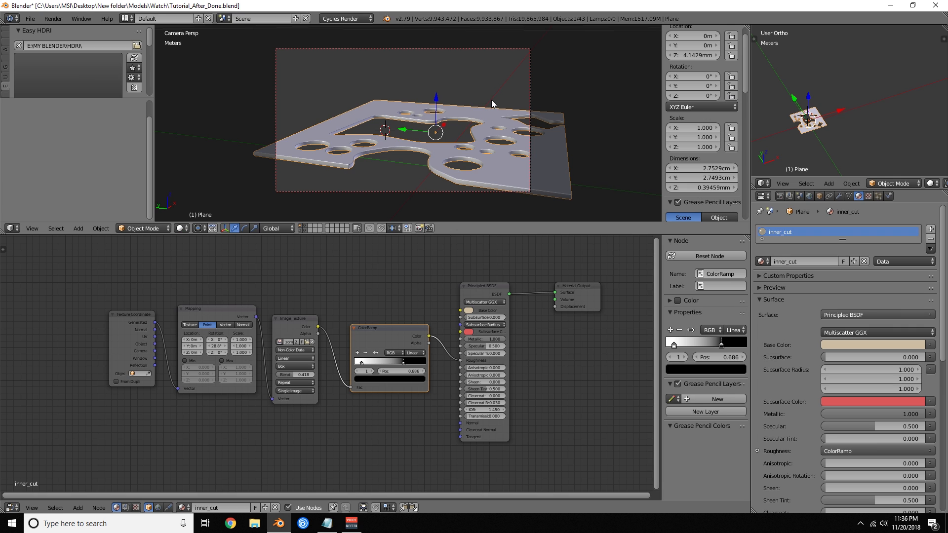
pyautogui.press('s')
pyautogui.press('z')
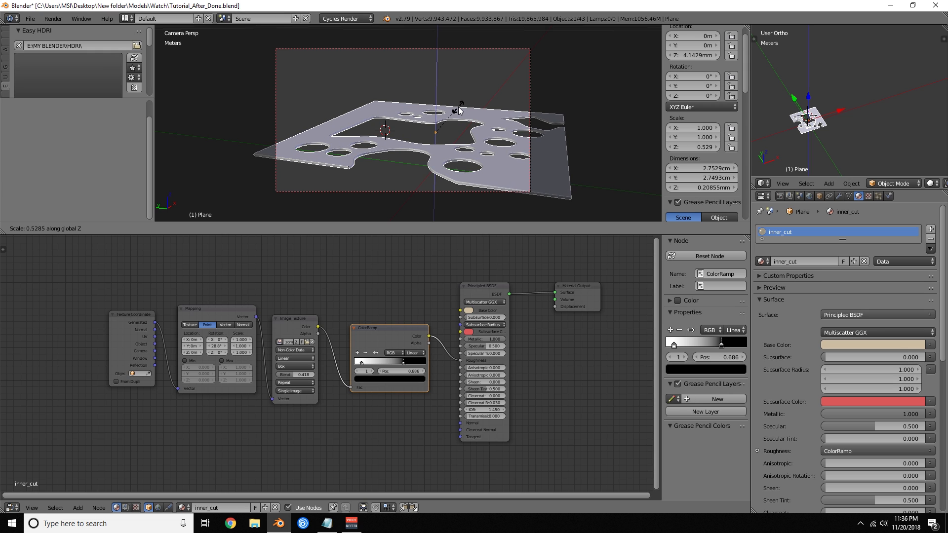
pyautogui.click(462, 107)
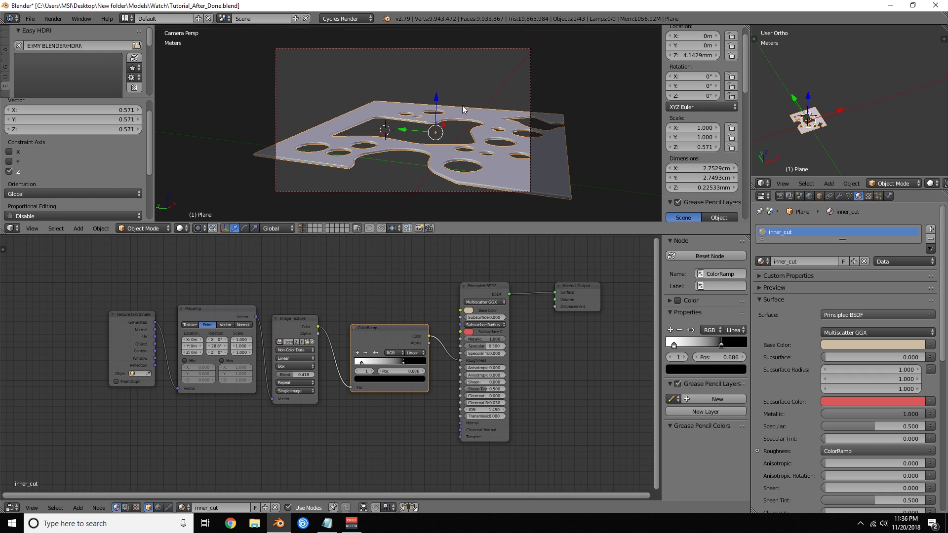
# - Unhide all the watch objects and raise the cutout plate about 0.218 mm along Z
pyautogui.hotkey('alt', 'h')
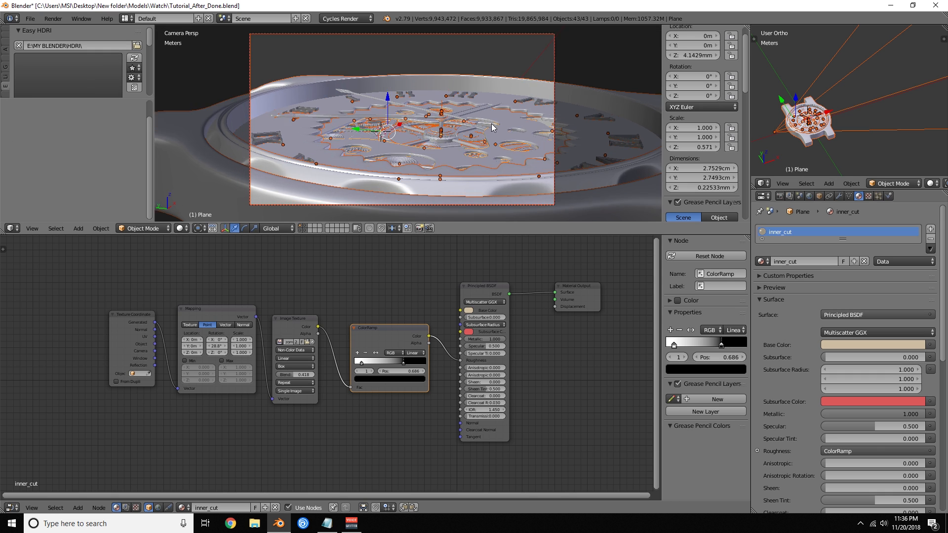
pyautogui.scroll(3, 493, 127)
pyautogui.press('a')
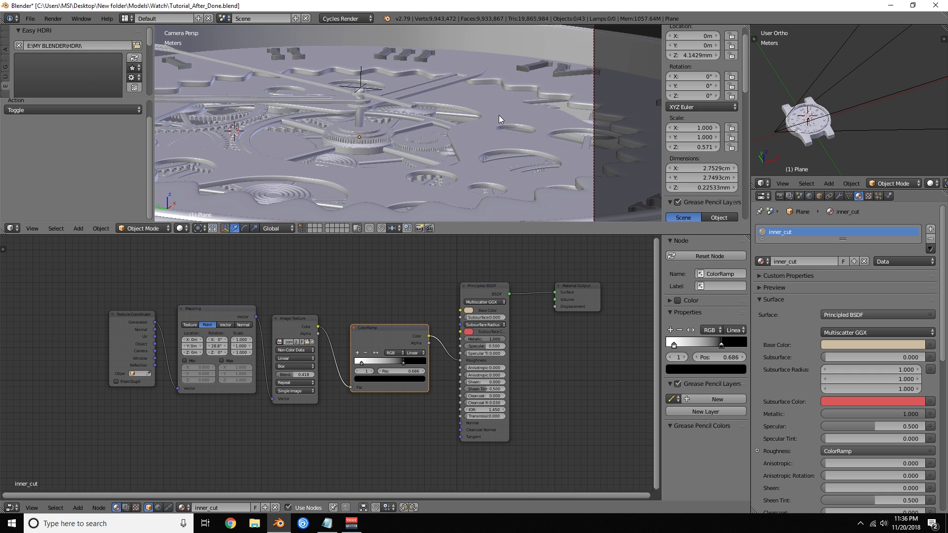
pyautogui.rightClick(498, 116)
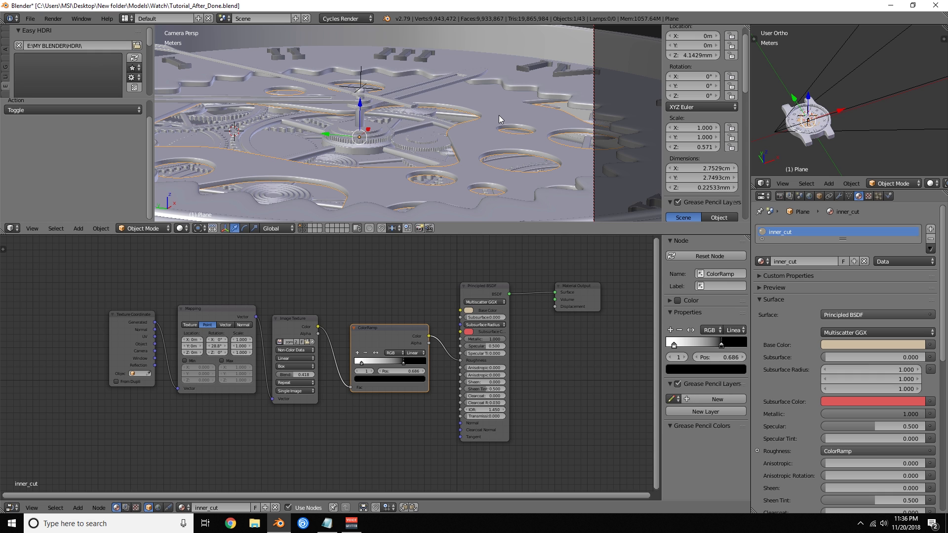
pyautogui.press('g')
pyautogui.press('z')
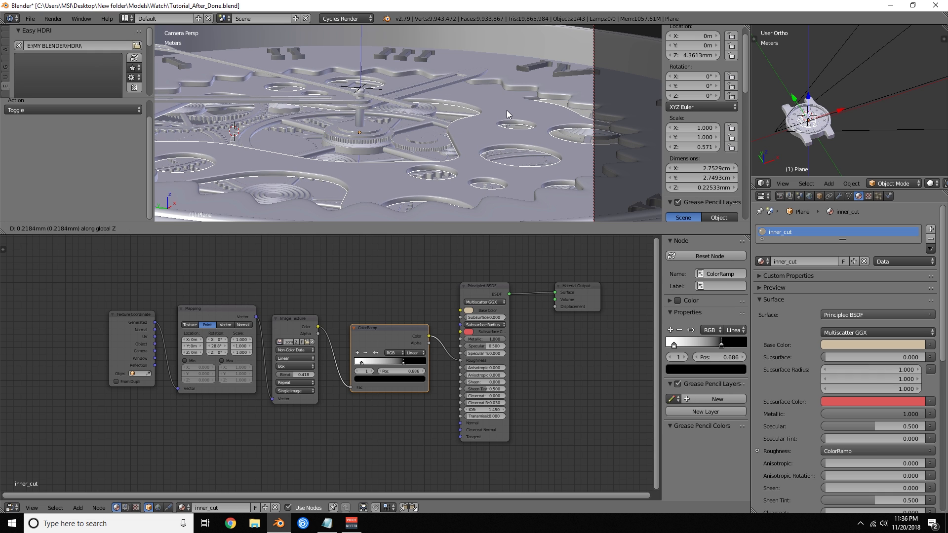
pyautogui.click(506, 111)
pyautogui.scroll(-3, 452, 134)
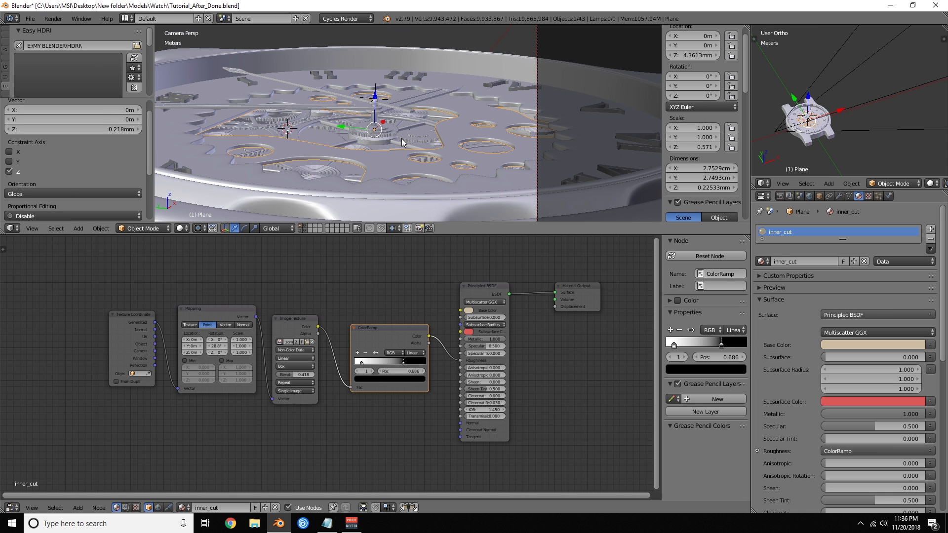
# - Inspect the raised plate within the whole watch and preview it through the camera in rendered shading
pyautogui.moveTo(403, 142); pyautogui.dragTo(442, 140, button='middle')
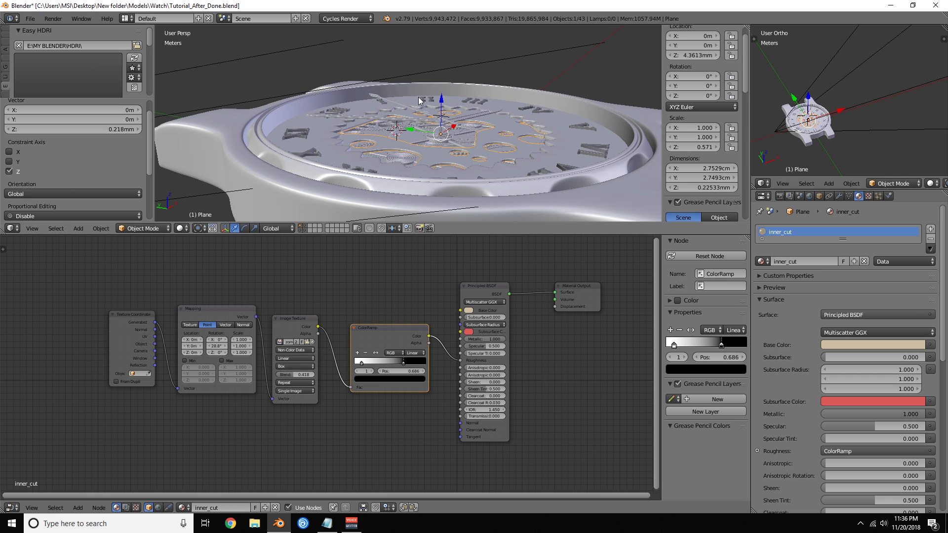
pyautogui.press('KP_0')
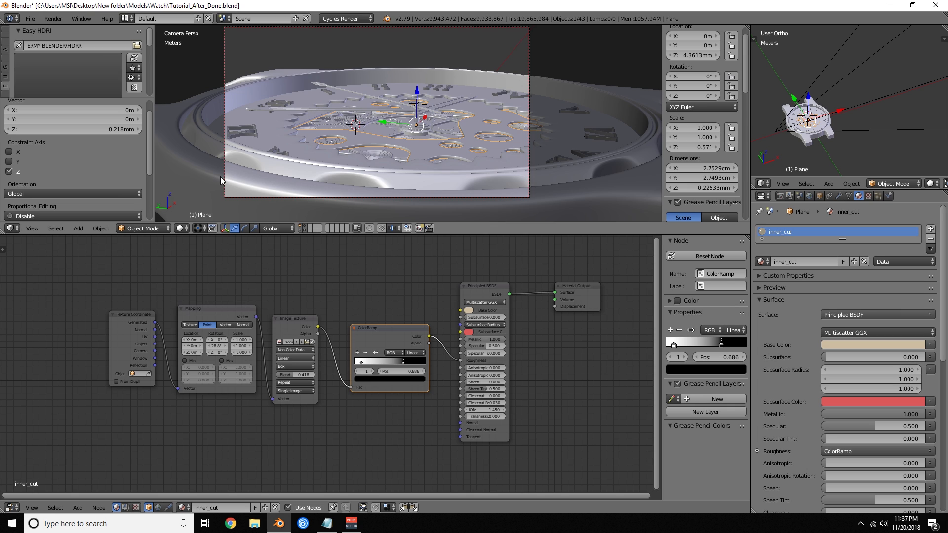
pyautogui.click(180, 228)
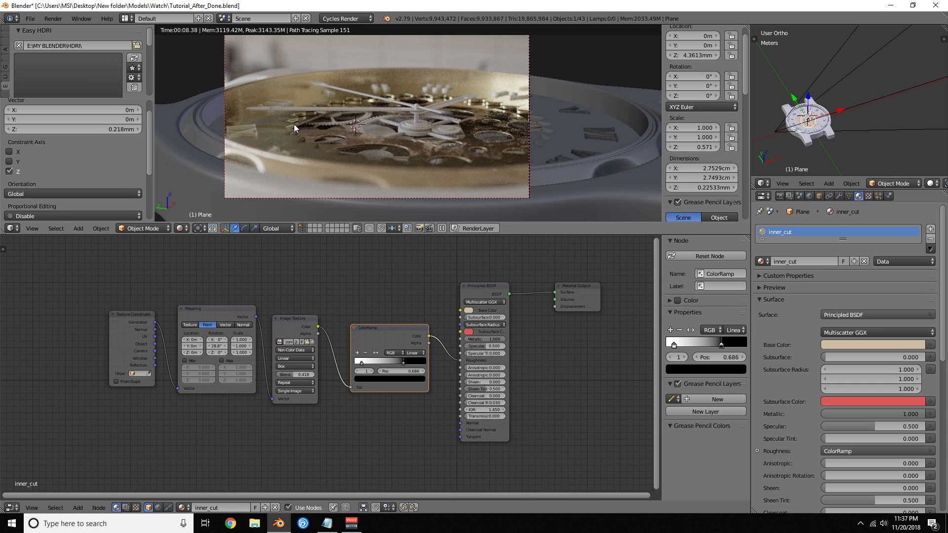
# - Lower the green value of the grooved ring material's Base Color to 0.582
pyautogui.rightClick(289, 140)
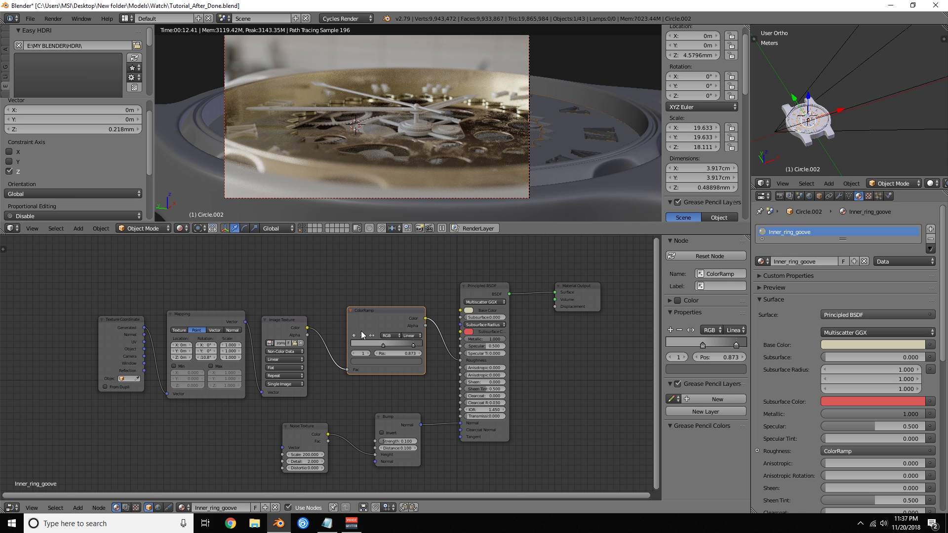
pyautogui.scroll(6, 443, 321)
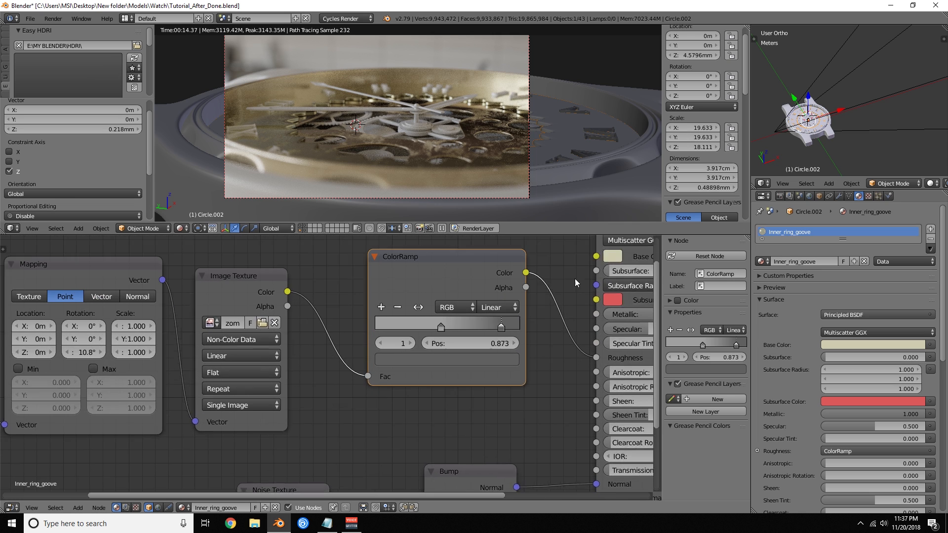
pyautogui.click(591, 316)
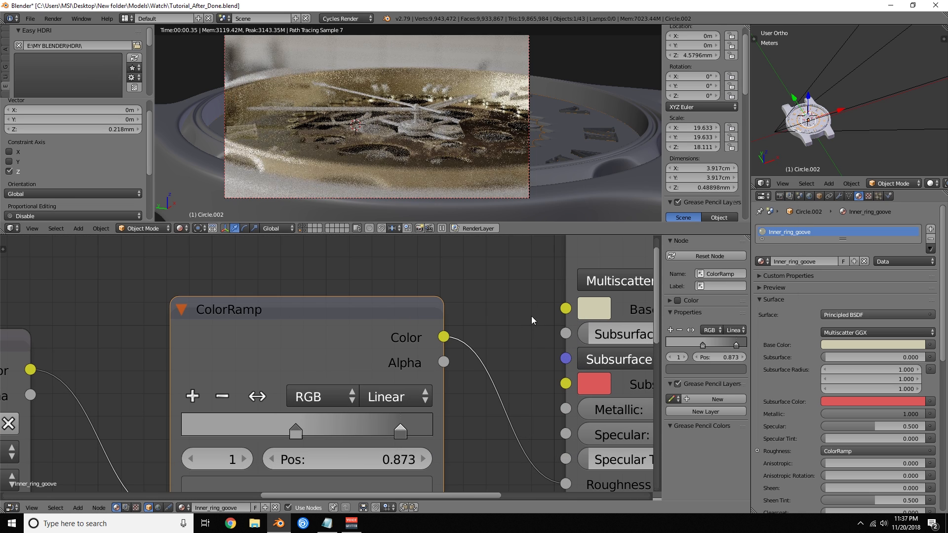
pyautogui.click(595, 314)
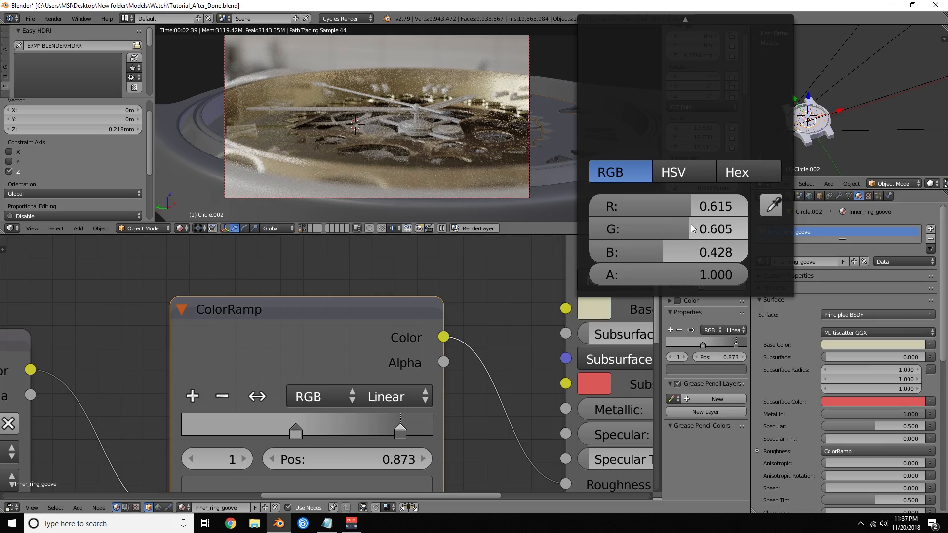
pyautogui.moveTo(690, 228)
pyautogui.mouseDown()
pyautogui.moveTo(673, 228)
pyautogui.moveTo(683, 228)
pyautogui.mouseUp()
pyautogui.moveTo(684, 229); pyautogui.dragTo(686, 229)
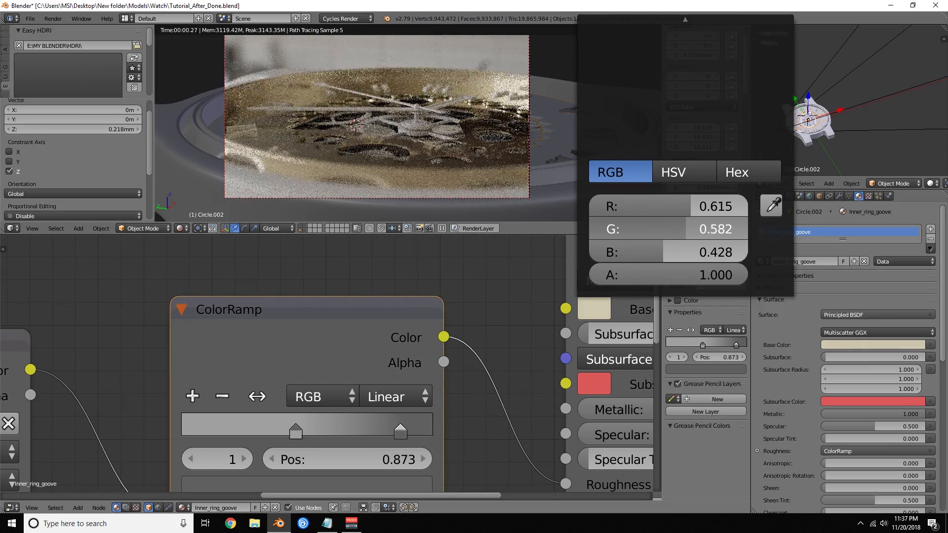
# - Shift the grooved ring's Base Color to a slightly more neutral beige, check it in the render, and return to solid shading
pyautogui.scroll(-6, 529, 280)
pyautogui.moveTo(506, 312); pyautogui.dragTo(490, 315, button='middle')
pyautogui.click(479, 333)
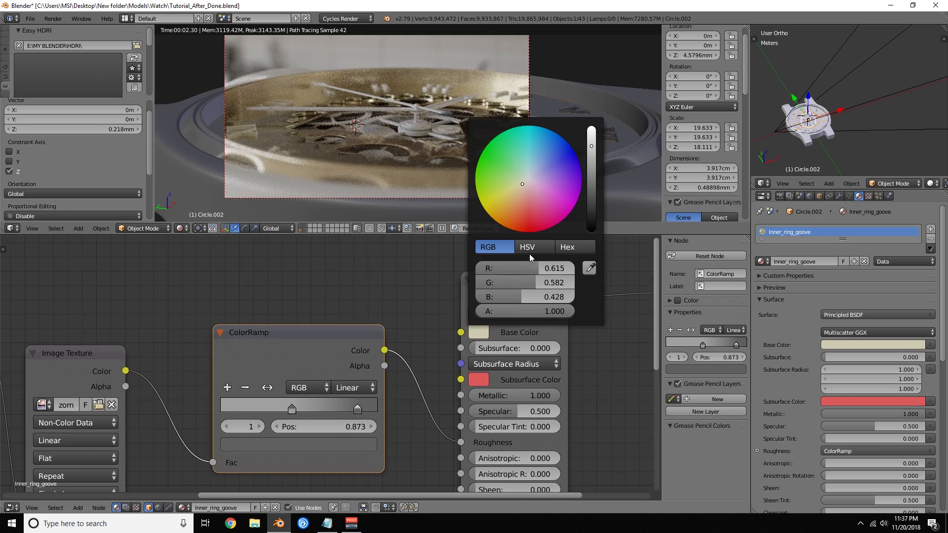
pyautogui.moveTo(518, 184); pyautogui.dragTo(524, 184)
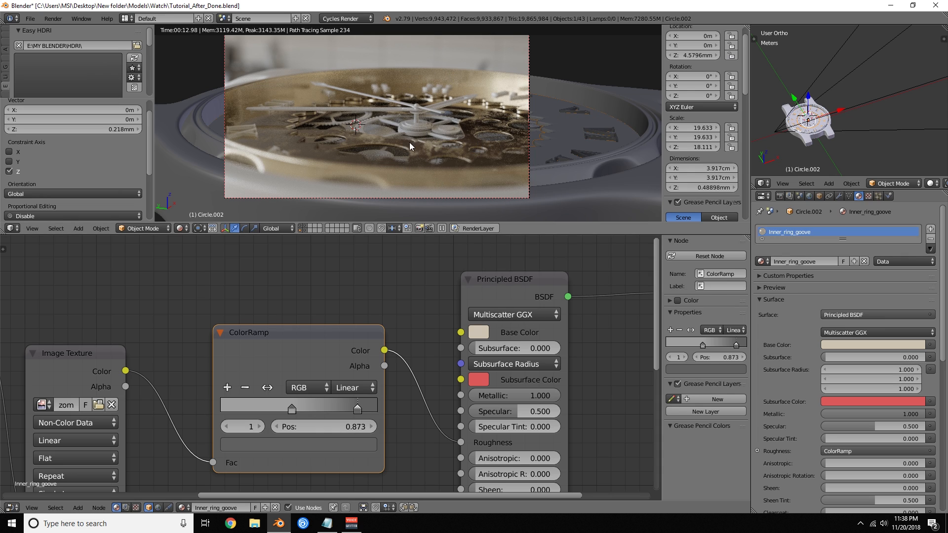
pyautogui.click(476, 333)
pyautogui.hotkey('shift', 'z')
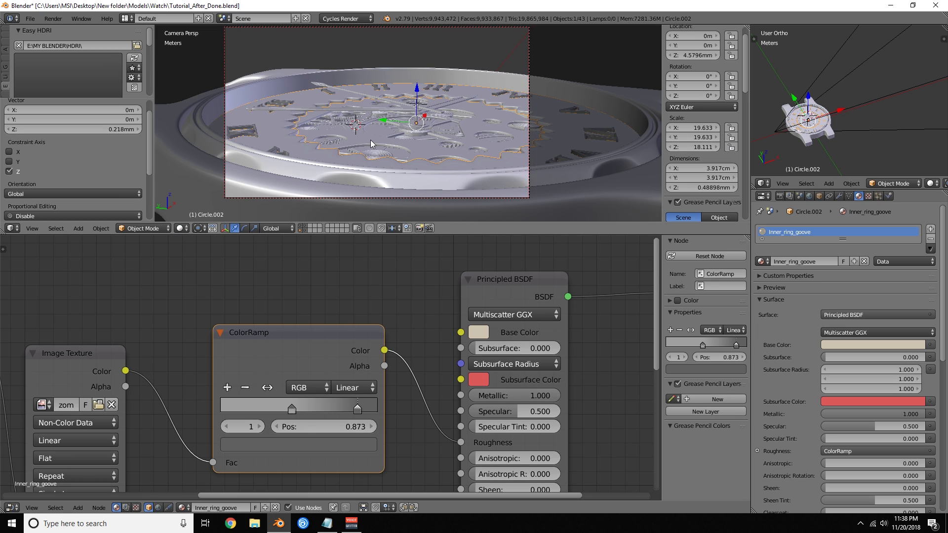
# - Try to link materials between the cutout plate and the XII numeral with the numeral as the active object
pyautogui.rightClick(370, 140)
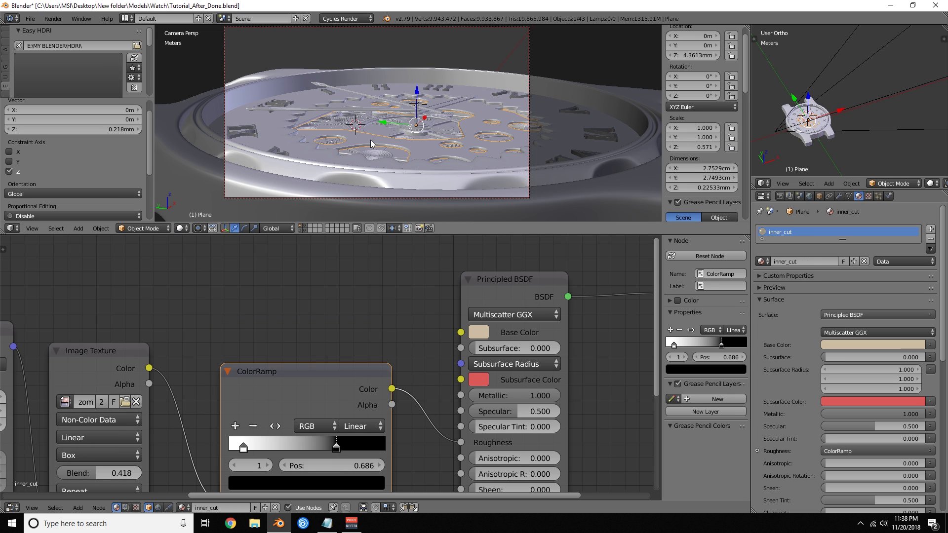
pyautogui.keyDown('shift'); pyautogui.rightClick(280, 103); pyautogui.keyUp('shift')
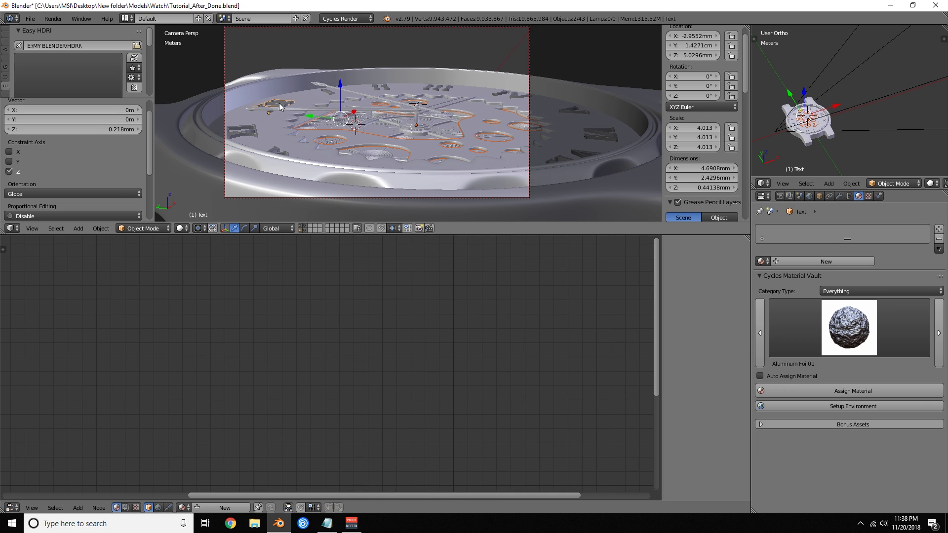
pyautogui.hotkey('ctrl', 'l')
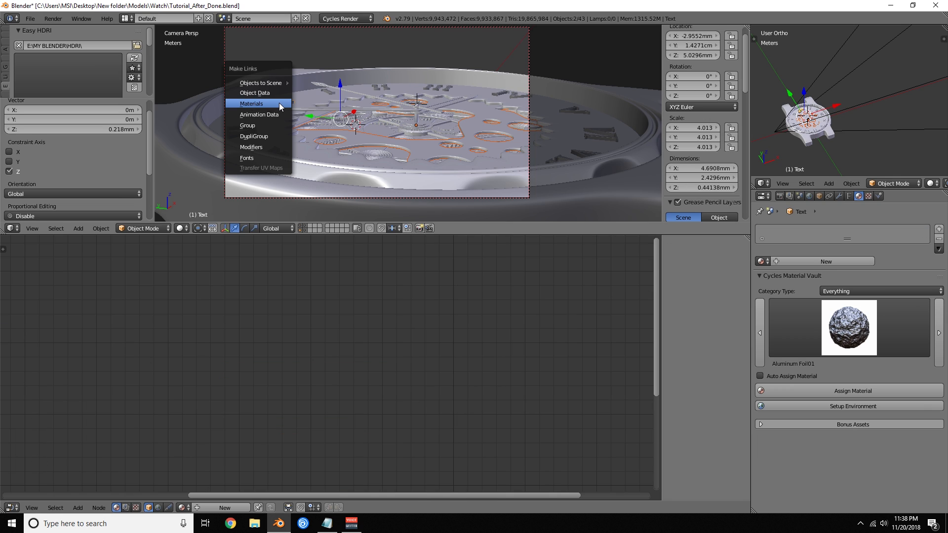
pyautogui.click(279, 103)
pyautogui.press('a')
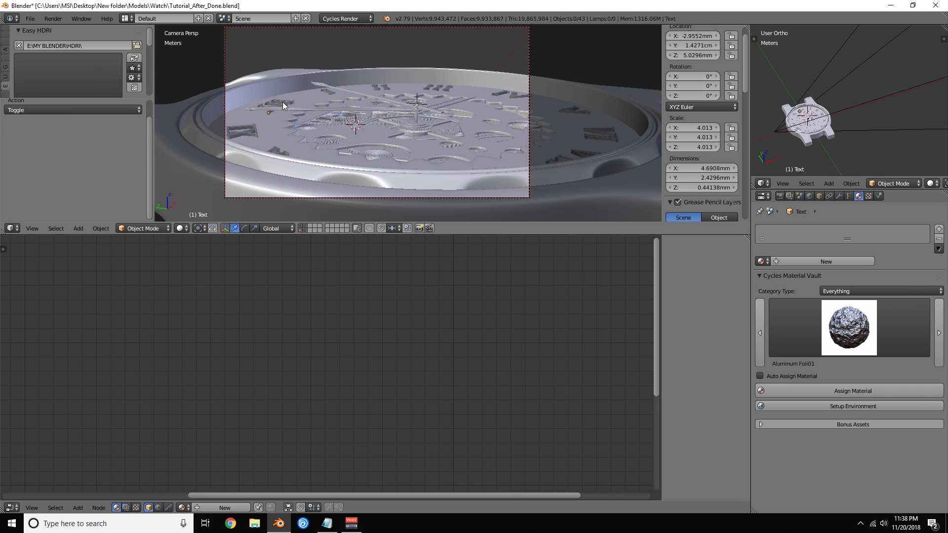
# - Link the cutout plate's inner_cut material to the XII numeral, with the plate as the active object
pyautogui.rightClick(283, 102)
pyautogui.keyDown('shift'); pyautogui.rightClick(372, 140); pyautogui.keyUp('shift')
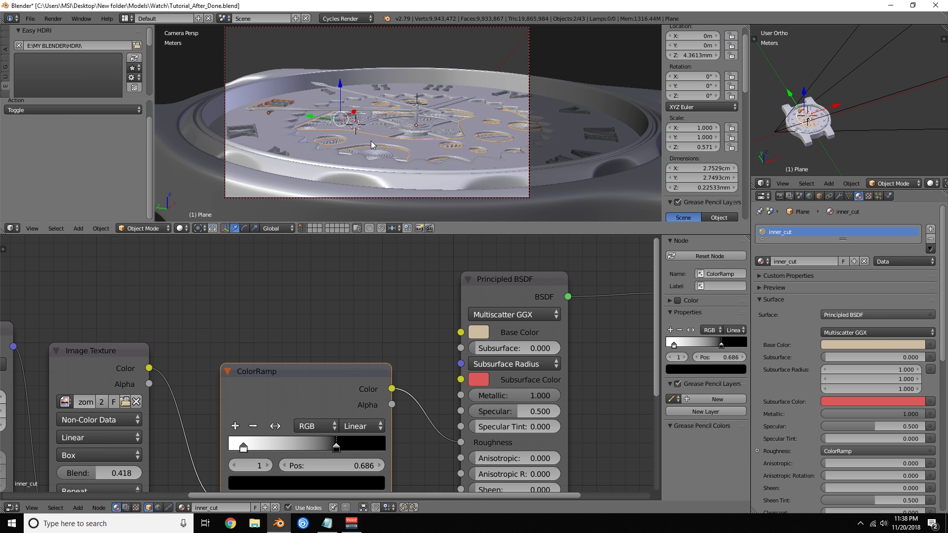
pyautogui.hotkey('ctrl', 'l')
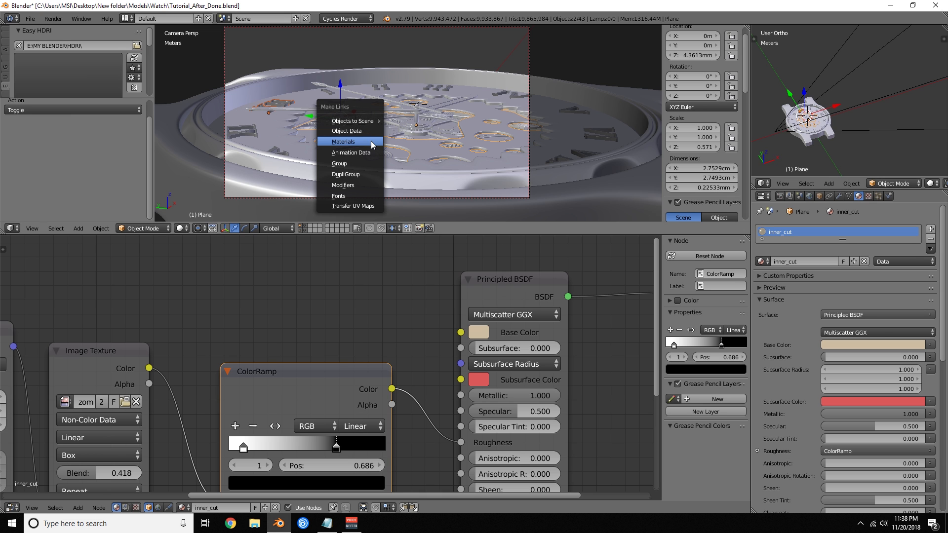
pyautogui.click(372, 140)
# - Link the inner_cut material from the XII numeral to the I numeral
pyautogui.moveTo(435, 115); pyautogui.dragTo(389, 115, button='middle')
pyautogui.scroll(-3, 380, 161)
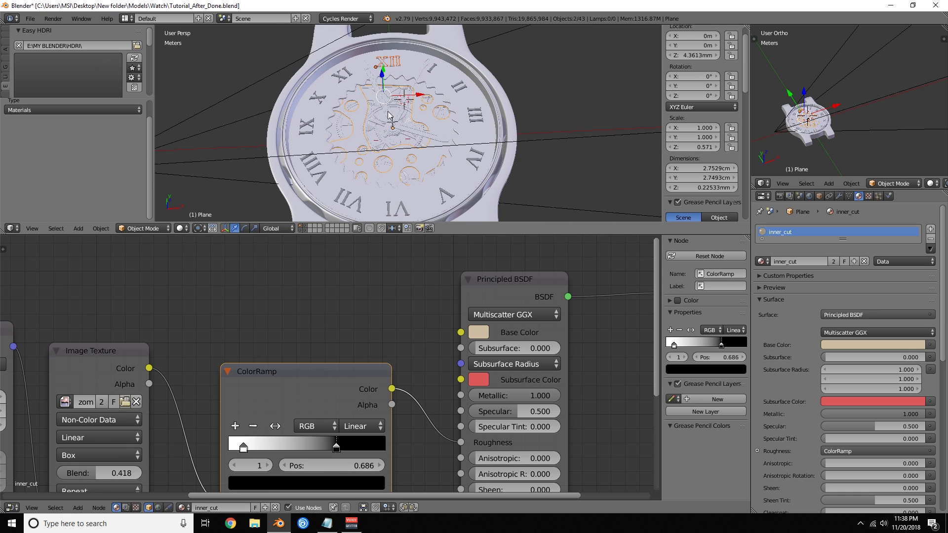
pyautogui.rightClick(431, 69)
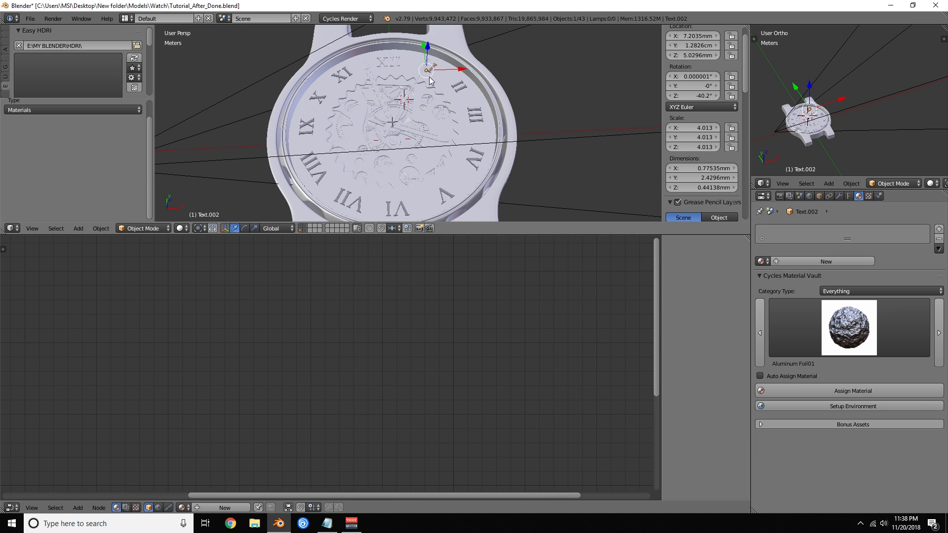
pyautogui.rightClick(394, 70)
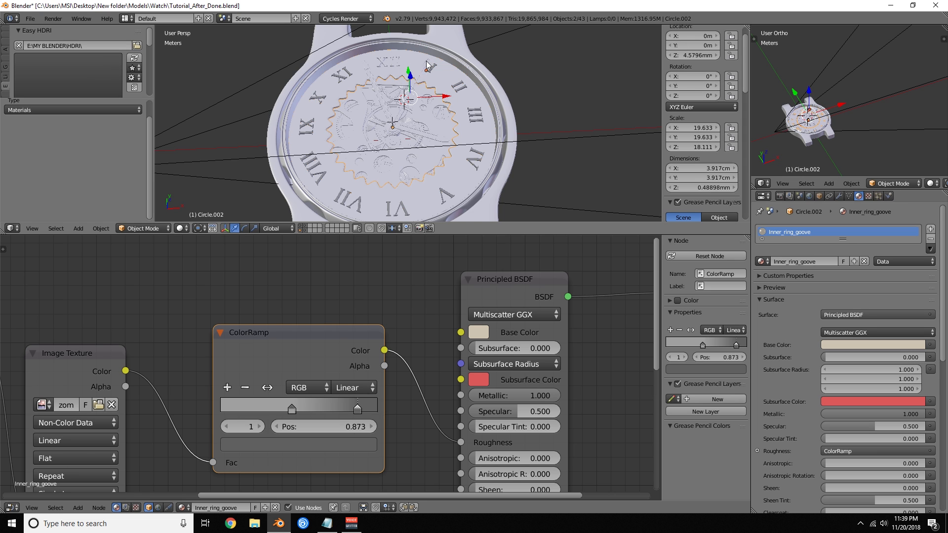
pyautogui.scroll(4, 428, 67)
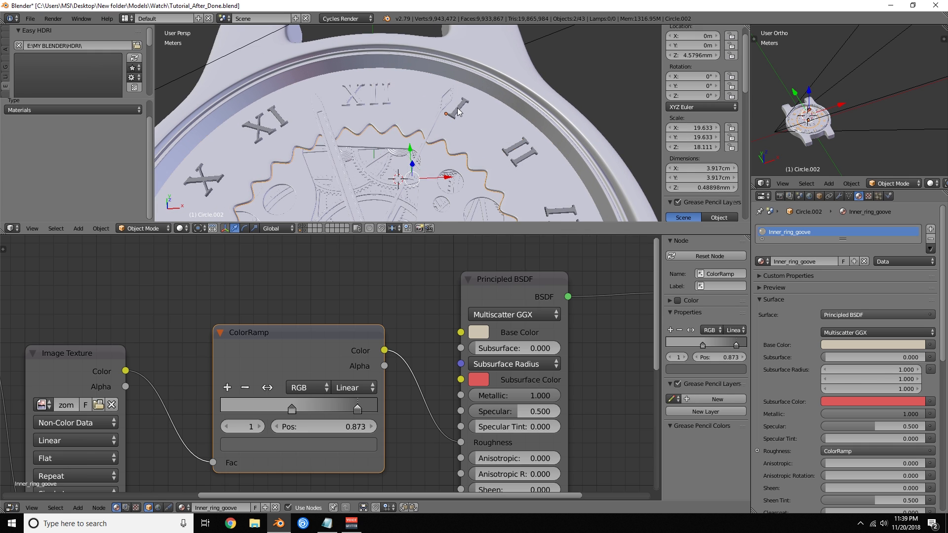
pyautogui.rightClick(453, 109)
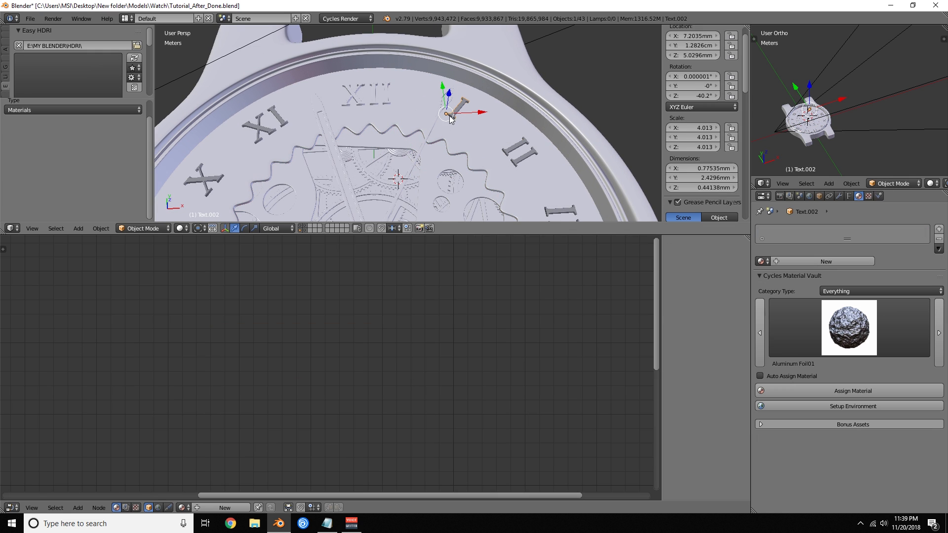
pyautogui.keyDown('shift'); pyautogui.rightClick(354, 95); pyautogui.keyUp('shift')
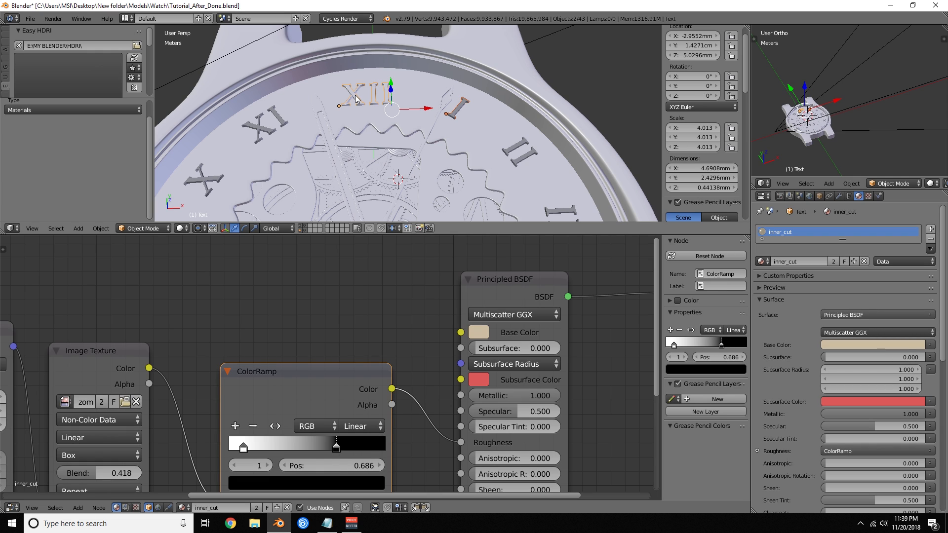
pyautogui.hotkey('ctrl', 'l')
pyautogui.click(355, 95)
# - Isolate the XII and I numerals, inspect their finish in rendered shading, and return to solid shading with all objects unhidden
pyautogui.hotkey('shift', 'h')
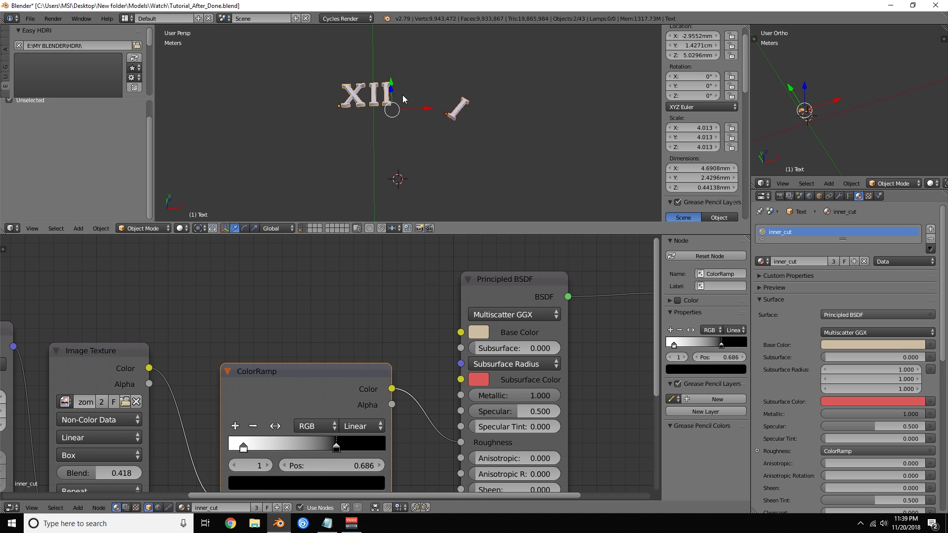
pyautogui.moveTo(402, 95); pyautogui.dragTo(435, 106, button='middle')
pyautogui.hotkey('shift', 'z')
pyautogui.scroll(5, 435, 106)
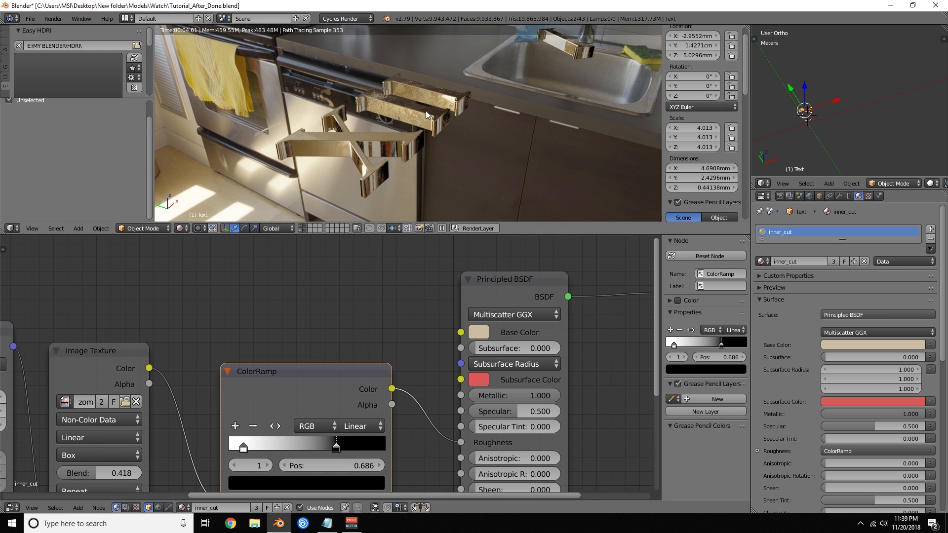
pyautogui.scroll(-1, 425, 105)
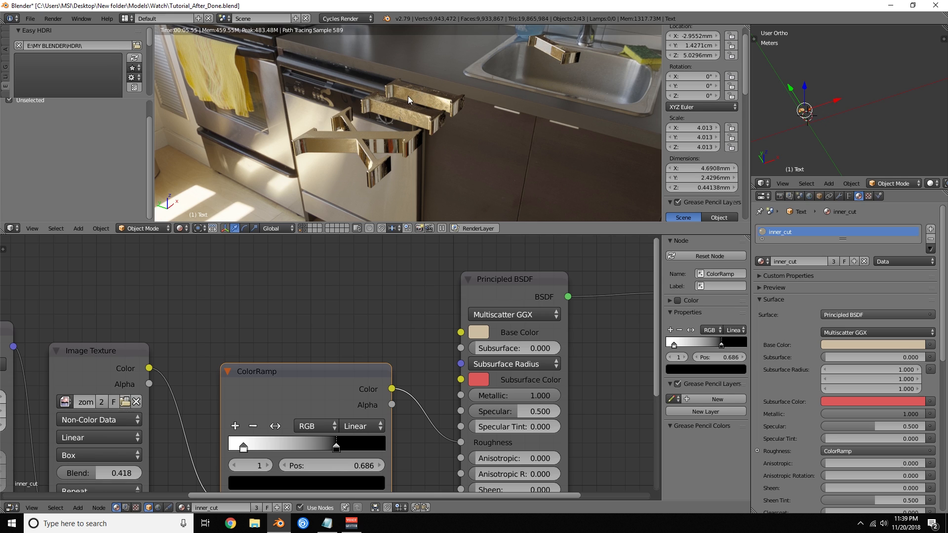
pyautogui.moveTo(474, 107)
pyautogui.mouseDown(button='middle')
pyautogui.moveTo(426, 140)
pyautogui.moveTo(426, 111)
pyautogui.moveTo(474, 107)
pyautogui.moveTo(419, 112)
pyautogui.moveTo(486, 104)
pyautogui.moveTo(437, 109)
pyautogui.moveTo(474, 117)
pyautogui.moveTo(447, 150)
pyautogui.moveTo(496, 112)
pyautogui.moveTo(428, 128)
pyautogui.mouseUp(button='middle')
pyautogui.hotkey('shift', 'z')
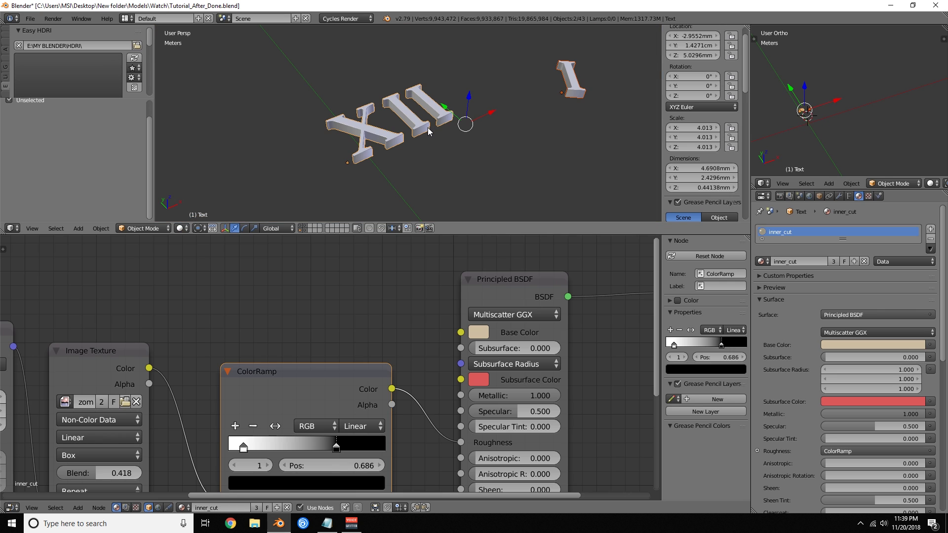
pyautogui.hotkey('alt', 'h')
# - Link the inner_cut material from the XII numeral to the II, III and IV numerals
pyautogui.scroll(-3, 454, 131)
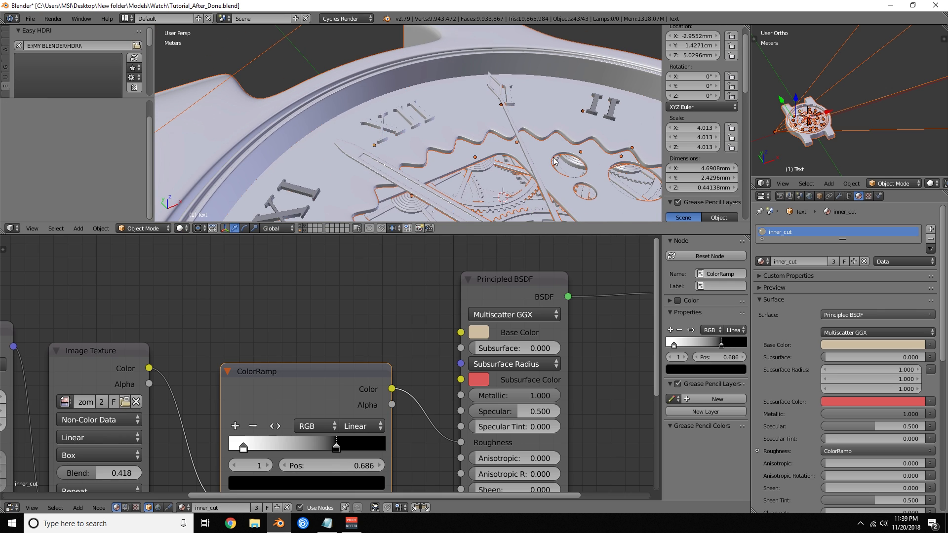
pyautogui.keyDown('shift'); pyautogui.moveTo(604, 105); pyautogui.dragTo(549, 92, button='middle'); pyautogui.keyUp('shift')
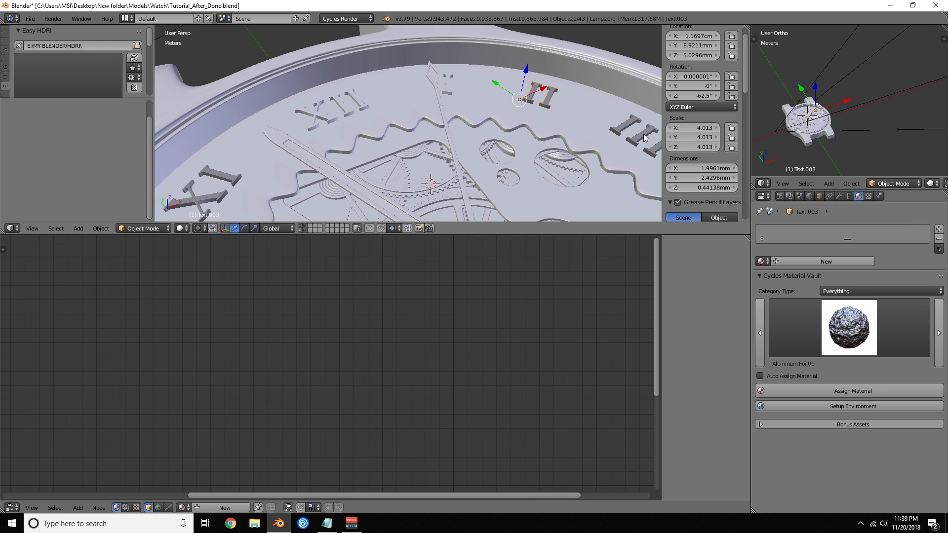
pyautogui.keyDown('shift'); pyautogui.rightClick(637, 134); pyautogui.keyUp('shift')
pyautogui.scroll(-2, 587, 184)
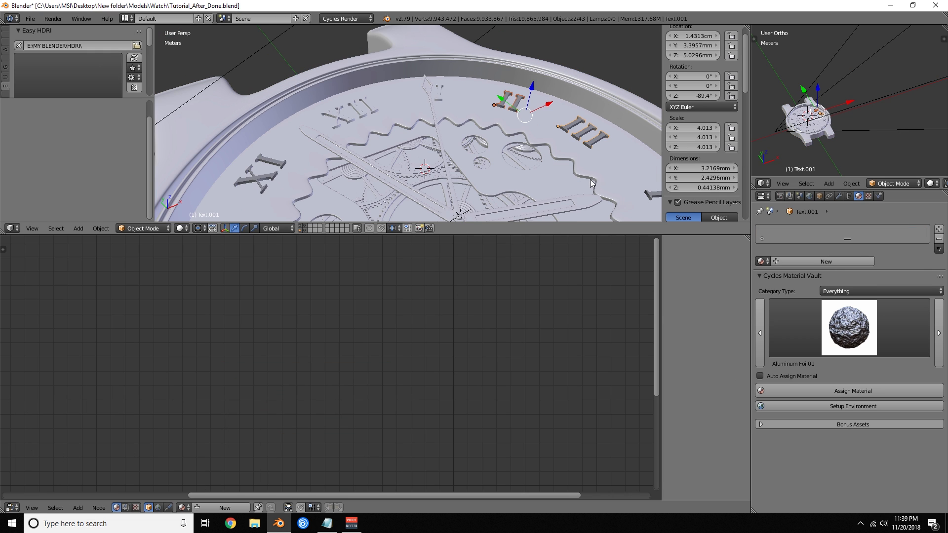
pyautogui.keyDown('shift'); pyautogui.moveTo(600, 172); pyautogui.dragTo(540, 127, button='middle'); pyautogui.keyUp('shift')
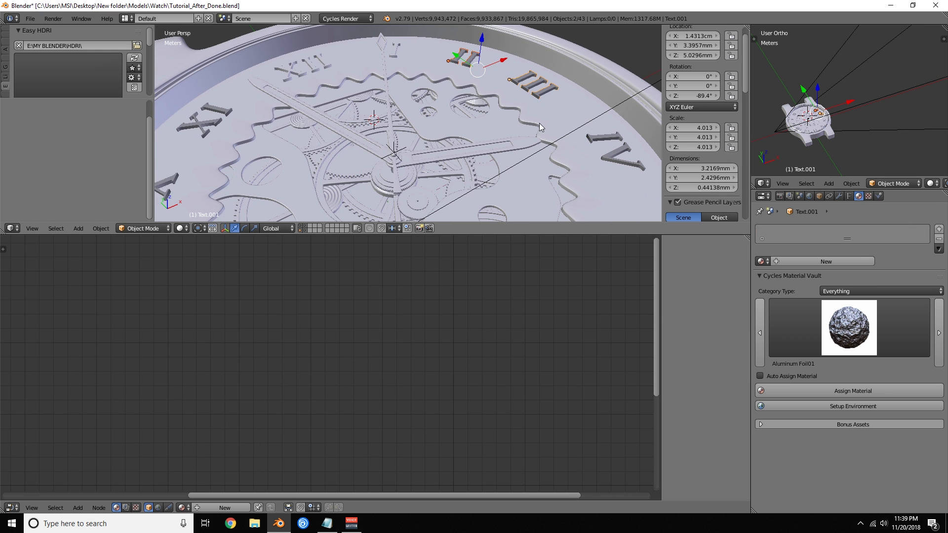
pyautogui.keyDown('shift'); pyautogui.rightClick(621, 147); pyautogui.keyUp('shift')
pyautogui.scroll(-2, 573, 186)
pyautogui.scroll(-1, 573, 185)
pyautogui.keyDown('shift'); pyautogui.moveTo(573, 185); pyautogui.dragTo(580, 149, button='middle'); pyautogui.keyUp('shift')
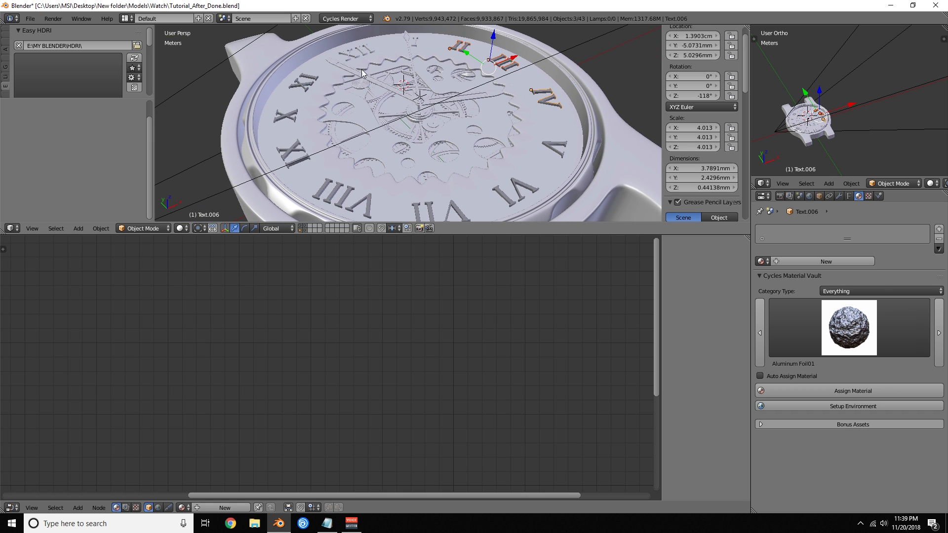
pyautogui.scroll(4, 432, 57)
pyautogui.keyDown('shift'); pyautogui.moveTo(432, 57); pyautogui.dragTo(457, 146, button='middle'); pyautogui.keyUp('shift')
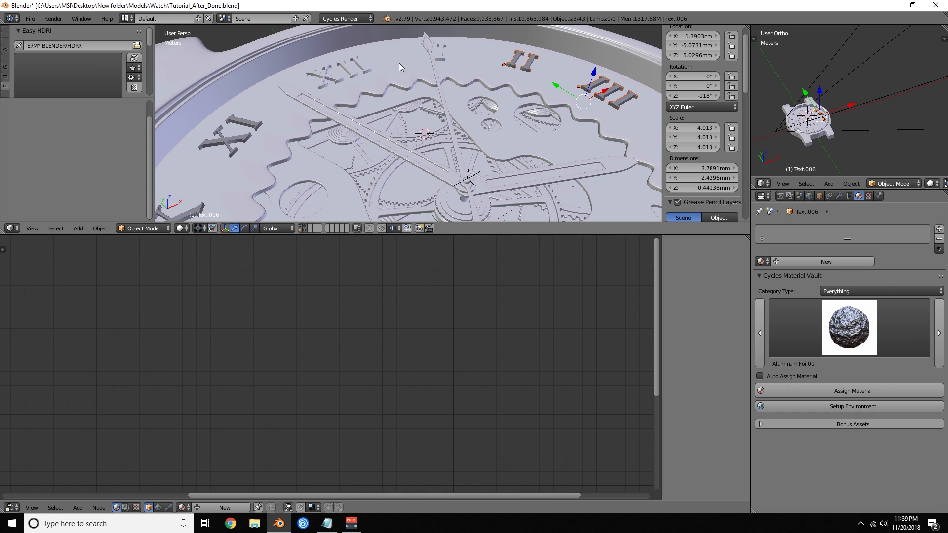
pyautogui.keyDown('shift'); pyautogui.rightClick(355, 73); pyautogui.keyUp('shift')
pyautogui.hotkey('ctrl', 'l')
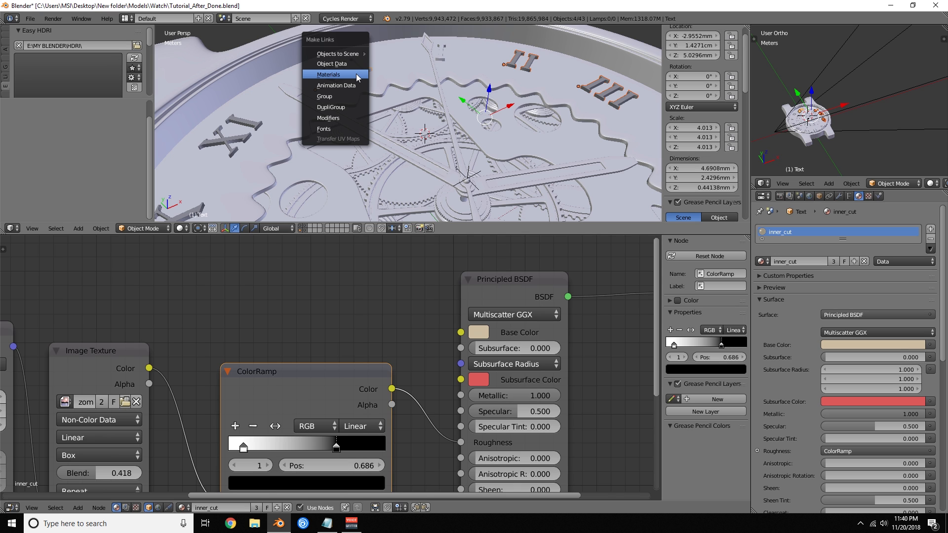
pyautogui.click(357, 74)
# - Link the inner_cut material from the XII numeral to the V through XI numerals, and deselect everything
pyautogui.scroll(-3, 491, 120)
pyautogui.keyDown('shift'); pyautogui.moveTo(553, 177); pyautogui.dragTo(543, 109, button='middle'); pyautogui.keyUp('shift')
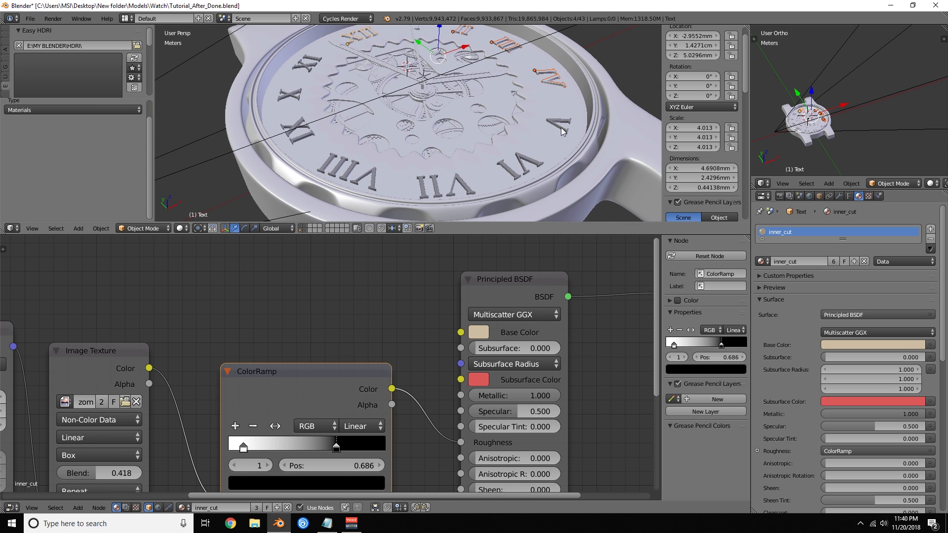
pyautogui.rightClick(506, 168)
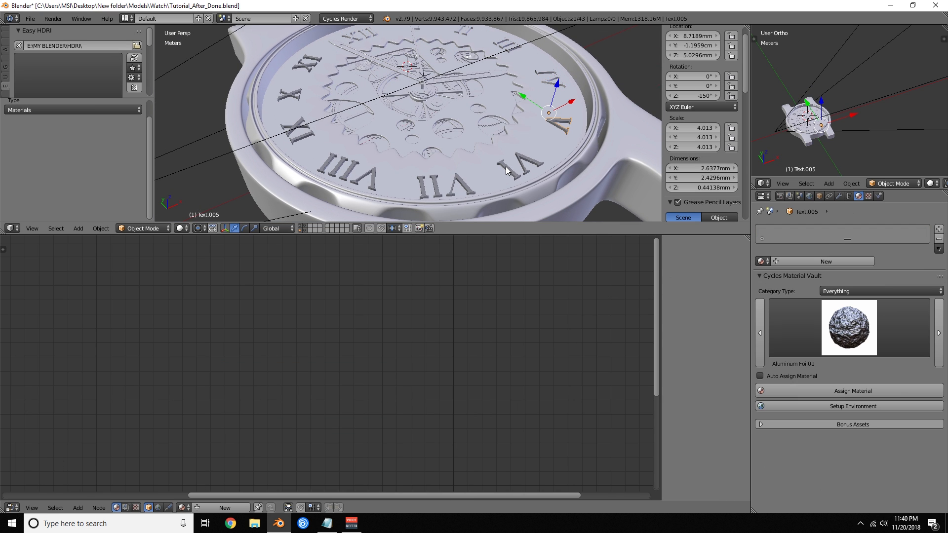
pyautogui.keyDown('shift'); pyautogui.rightClick(502, 172); pyautogui.keyUp('shift')
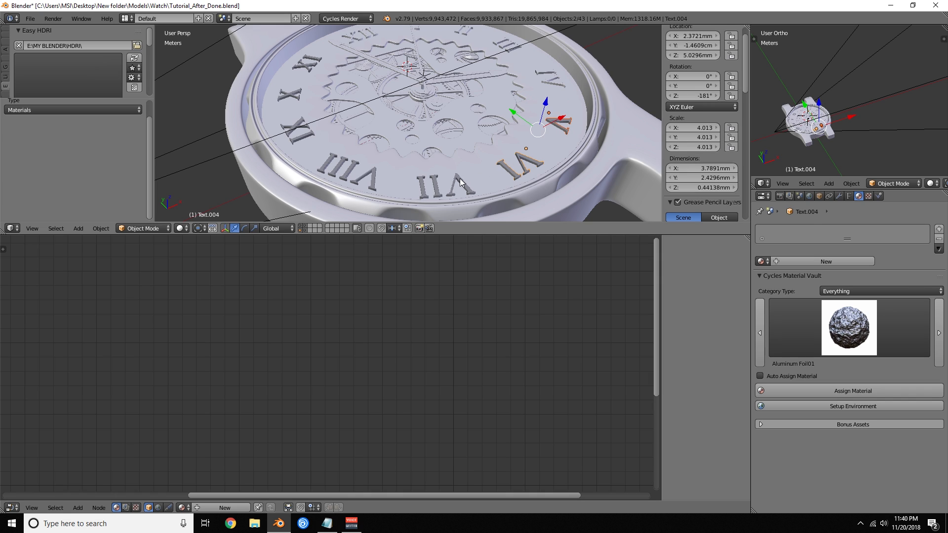
pyautogui.keyDown('shift'); pyautogui.rightClick(374, 174); pyautogui.keyUp('shift')
pyautogui.keyDown('shift'); pyautogui.rightClick(336, 161); pyautogui.keyUp('shift')
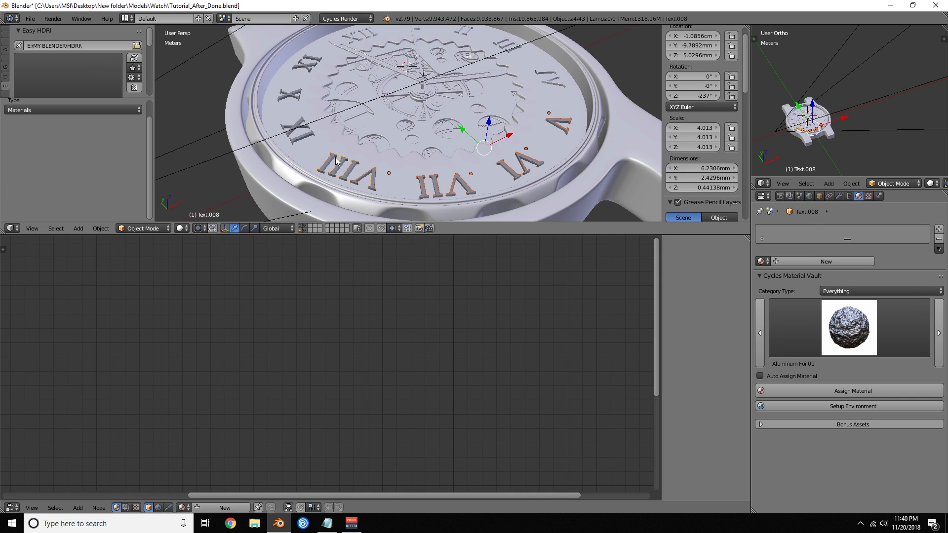
pyautogui.keyDown('shift'); pyautogui.rightClick(308, 138); pyautogui.keyUp('shift')
pyautogui.keyDown('shift'); pyautogui.rightClick(291, 96); pyautogui.keyUp('shift')
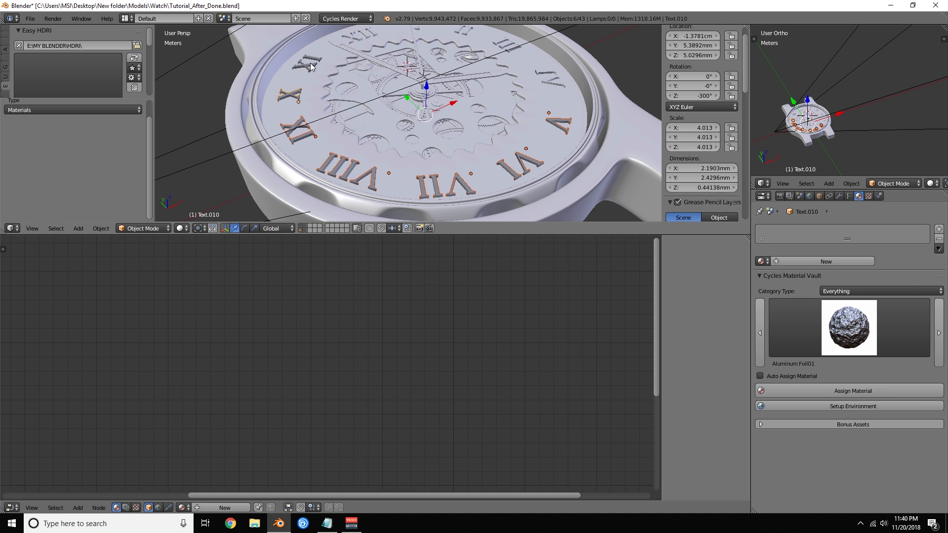
pyautogui.keyDown('shift'); pyautogui.rightClick(314, 63); pyautogui.keyUp('shift')
pyautogui.scroll(6, 388, 49)
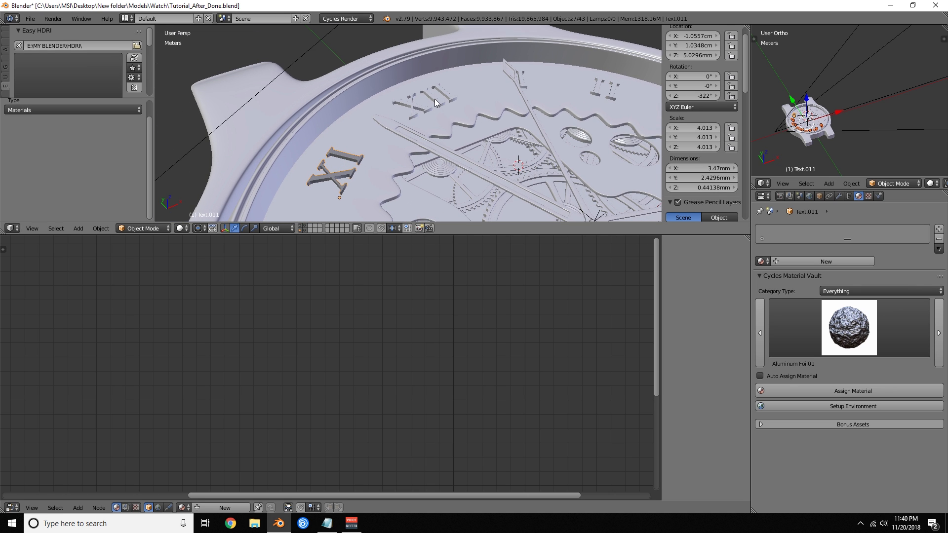
pyautogui.keyDown('shift'); pyautogui.rightClick(434, 102); pyautogui.keyUp('shift')
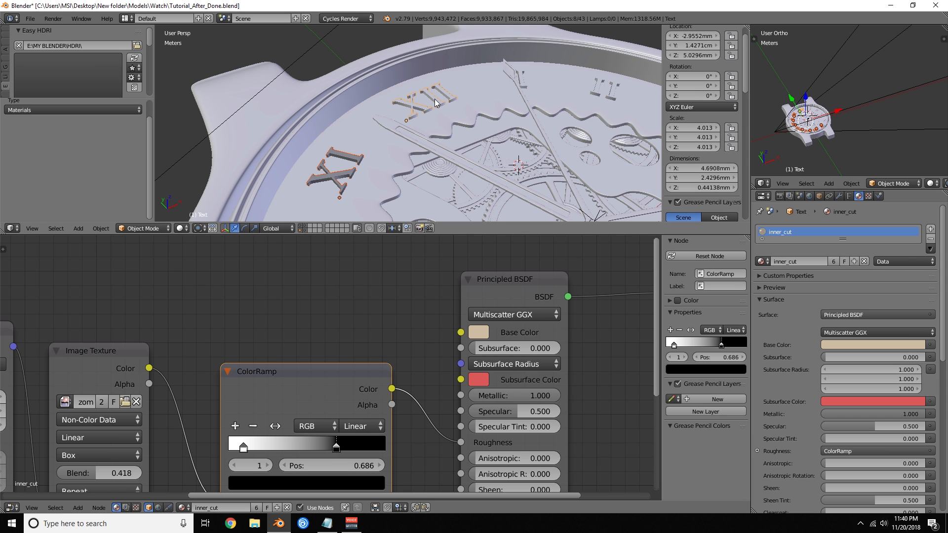
pyautogui.hotkey('ctrl', 'l')
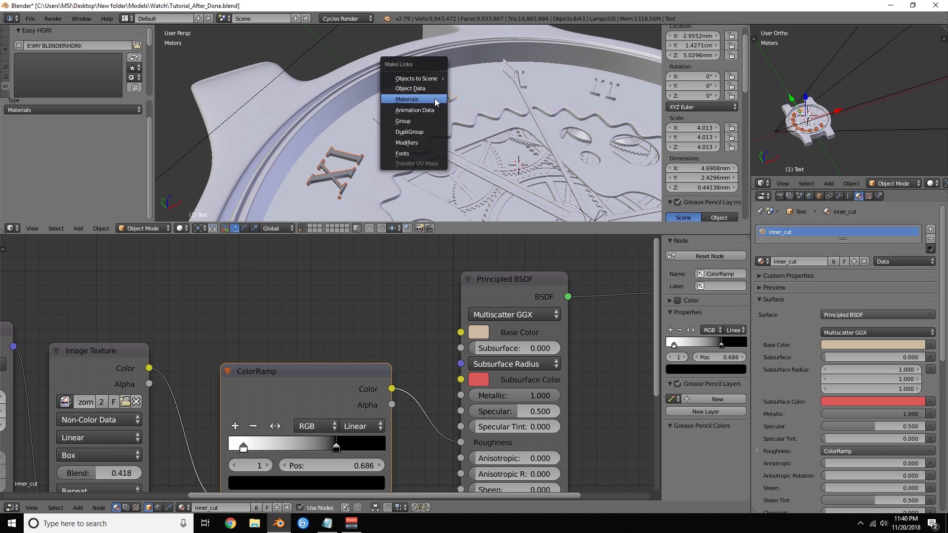
pyautogui.click(434, 99)
pyautogui.scroll(-6, 534, 184)
pyautogui.moveTo(533, 184); pyautogui.dragTo(499, 140, button='middle')
pyautogui.press('a')
# - Select the large central gear and examine the dial and gears in rendered shading
pyautogui.scroll(6, 499, 139)
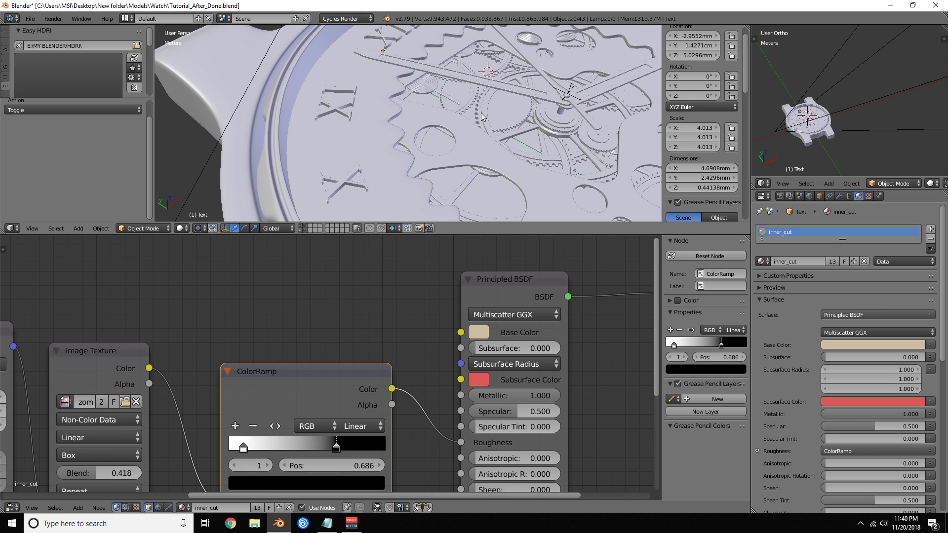
pyautogui.rightClick(481, 117)
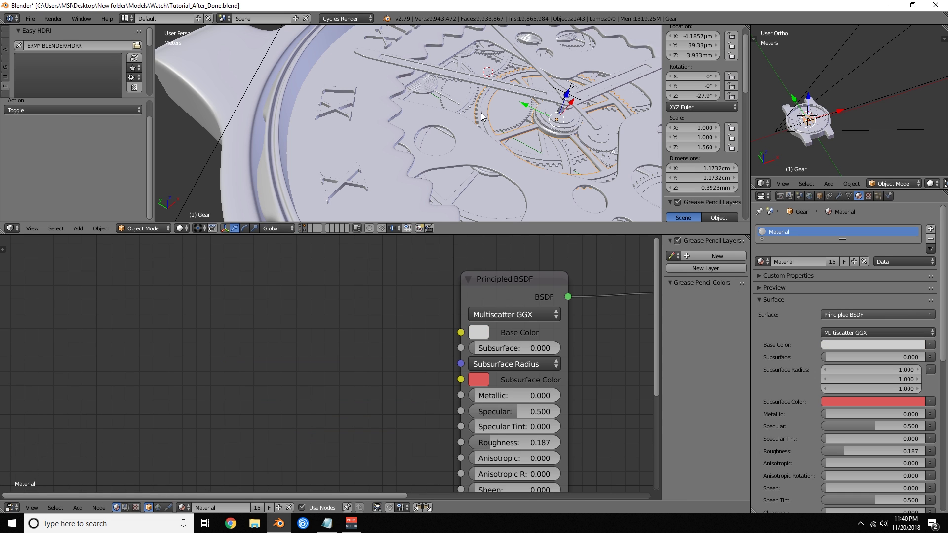
pyautogui.scroll(-5, 482, 118)
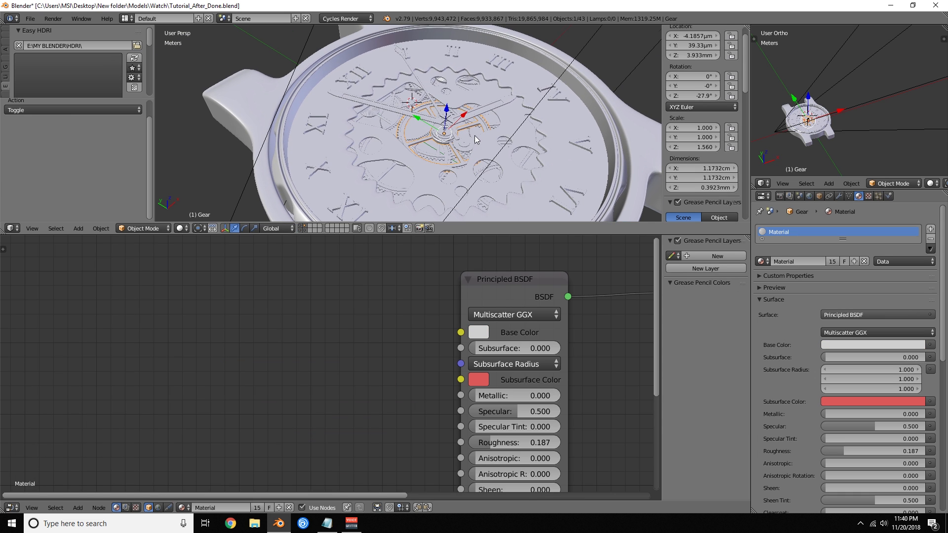
pyautogui.moveTo(485, 128); pyautogui.dragTo(456, 124, button='middle')
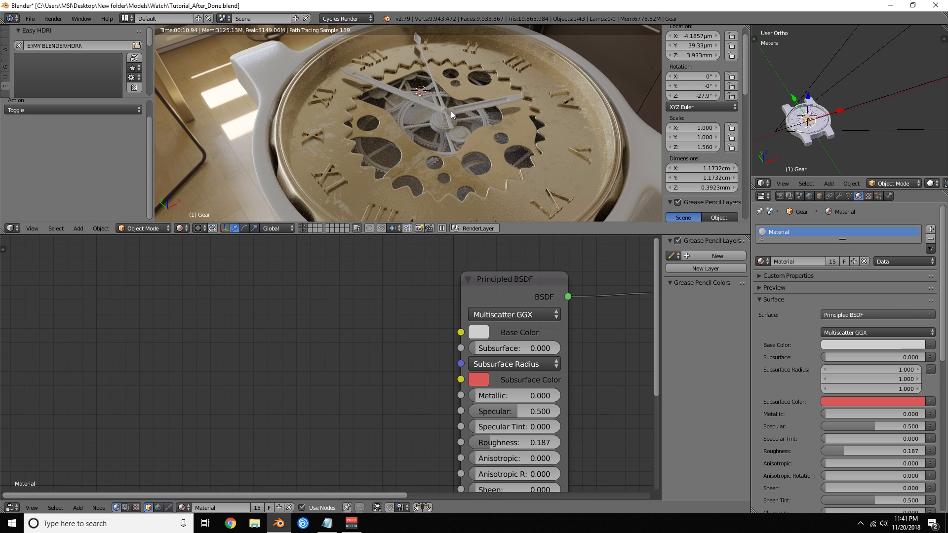
# - Link the Inner_ring_goove material from the toothed inner ring to the outer watch case
pyautogui.scroll(6, 811, 136)
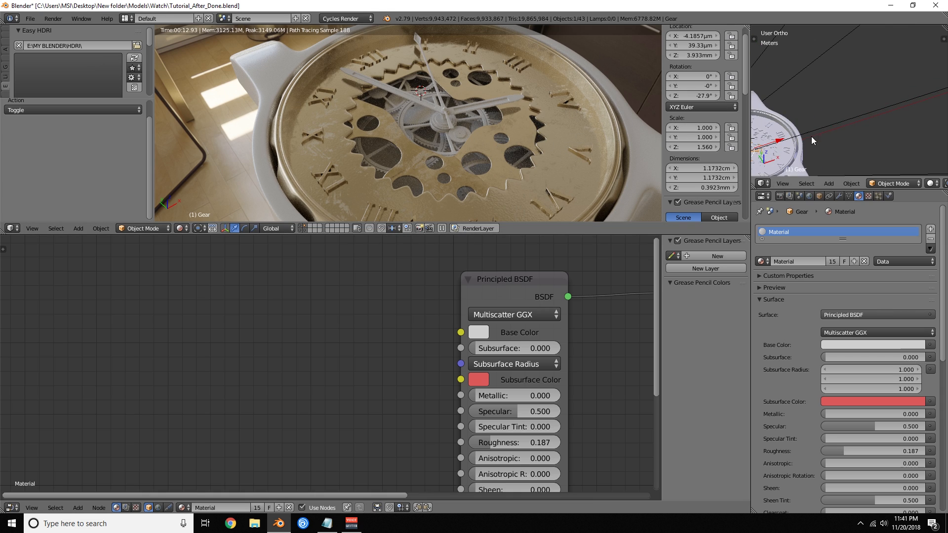
pyautogui.moveTo(875, 86); pyautogui.dragTo(878, 91, button='middle')
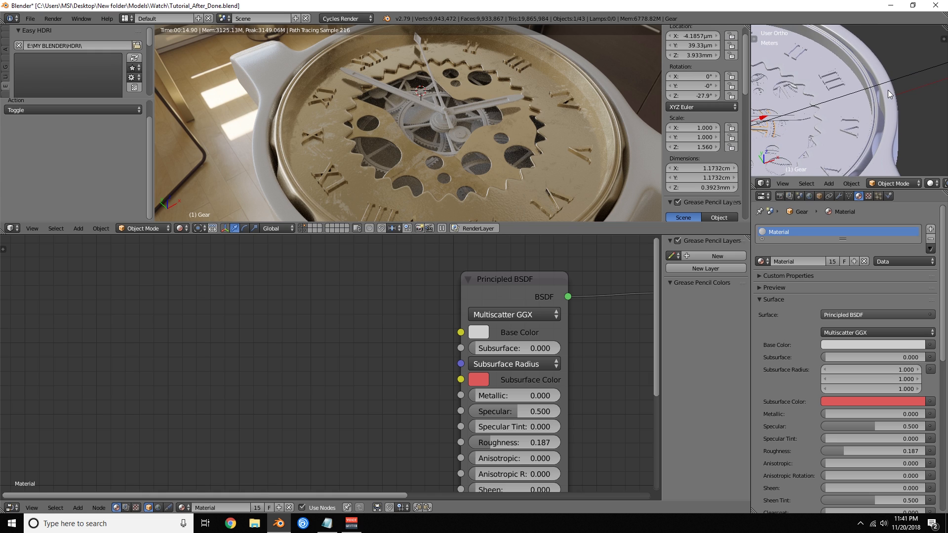
pyautogui.rightClick(888, 90)
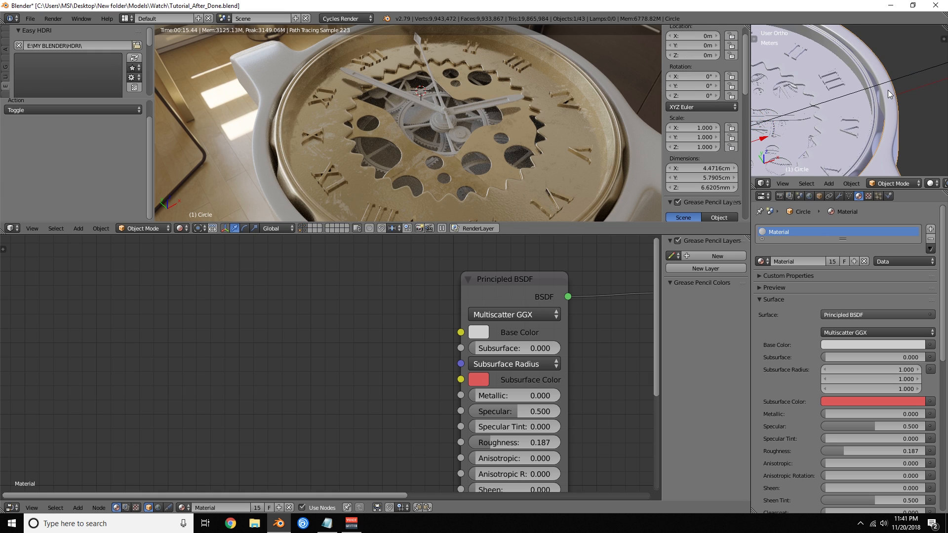
pyautogui.rightClick(819, 120)
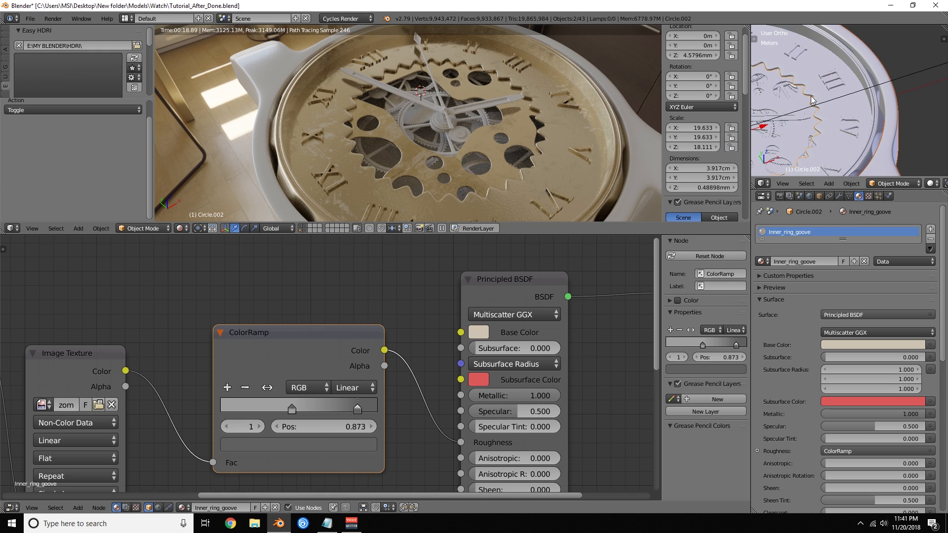
pyautogui.hotkey('ctrl', 'l')
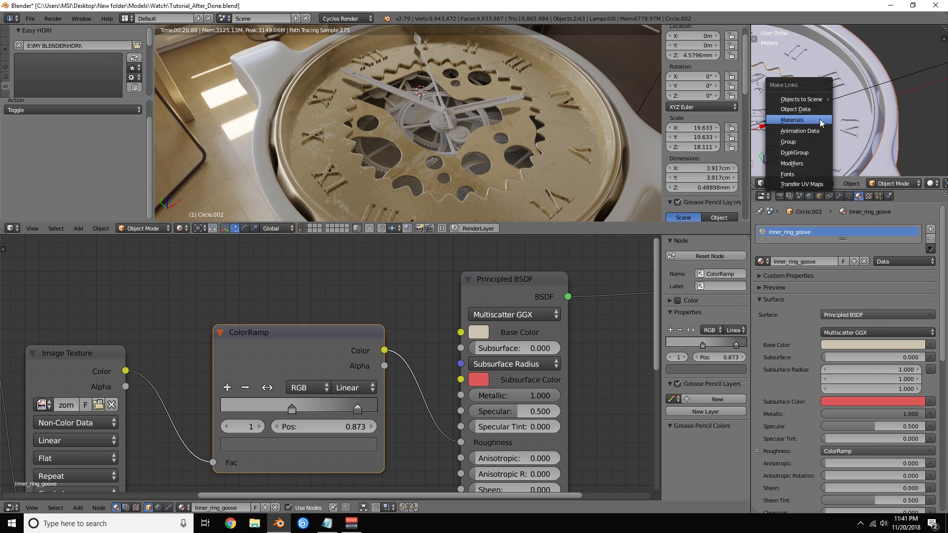
pyautogui.click(819, 119)
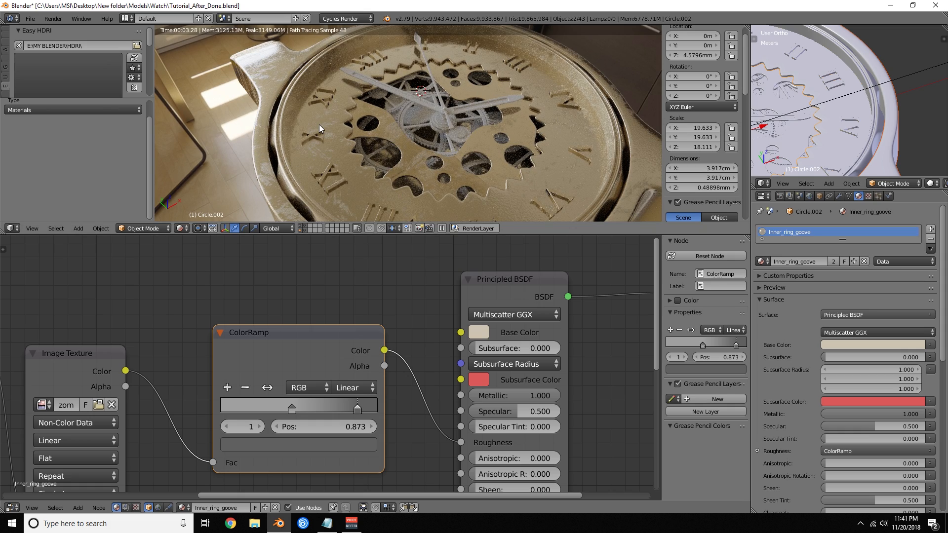
# - Inspect the rendered watch from a wider angle and through the camera, and return to solid shading
pyautogui.moveTo(319, 123); pyautogui.dragTo(305, 143, button='middle')
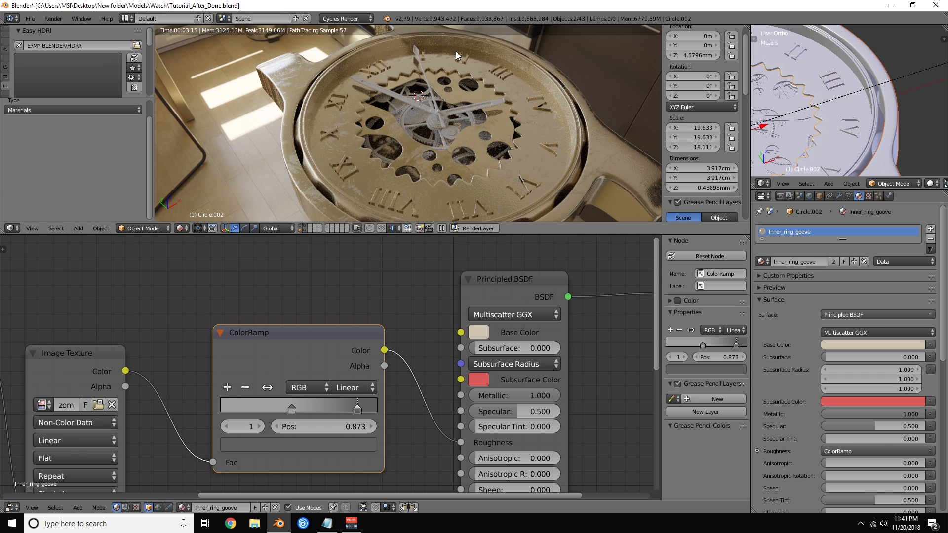
pyautogui.press('KP_0')
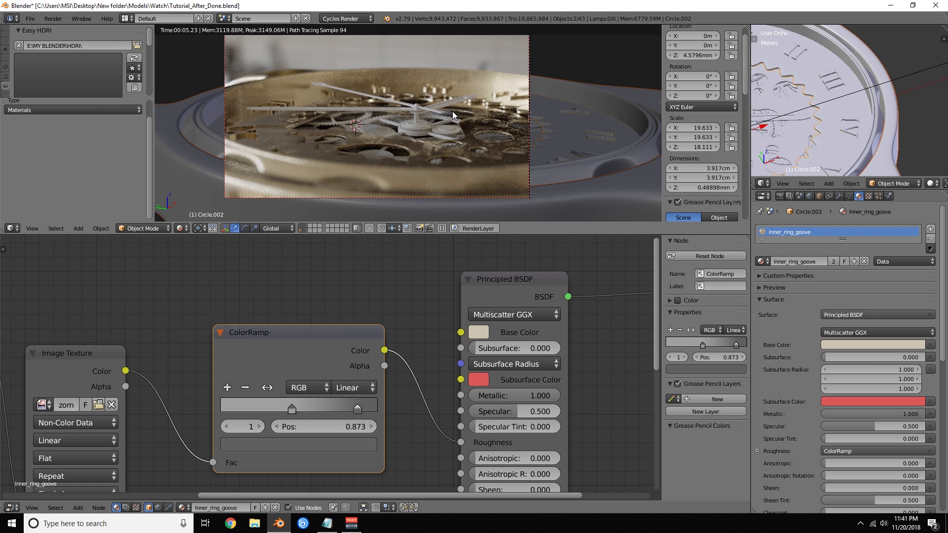
pyautogui.moveTo(453, 109)
pyautogui.keyDown('shift'); pyautogui.mouseDown(button='middle')
pyautogui.moveTo(459, 124)
pyautogui.moveTo(440, 135)
pyautogui.mouseUp(button='middle'); pyautogui.keyUp('shift')
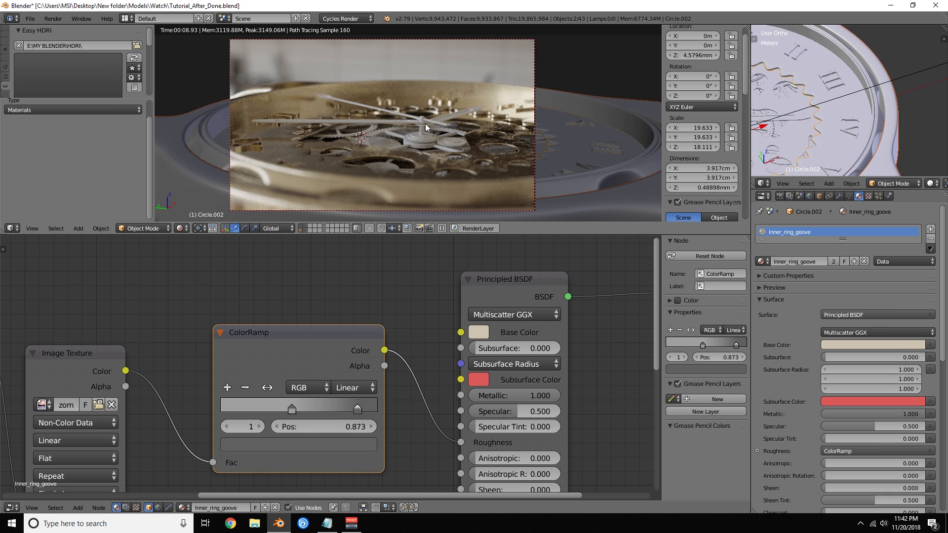
pyautogui.hotkey('shift', 'z')
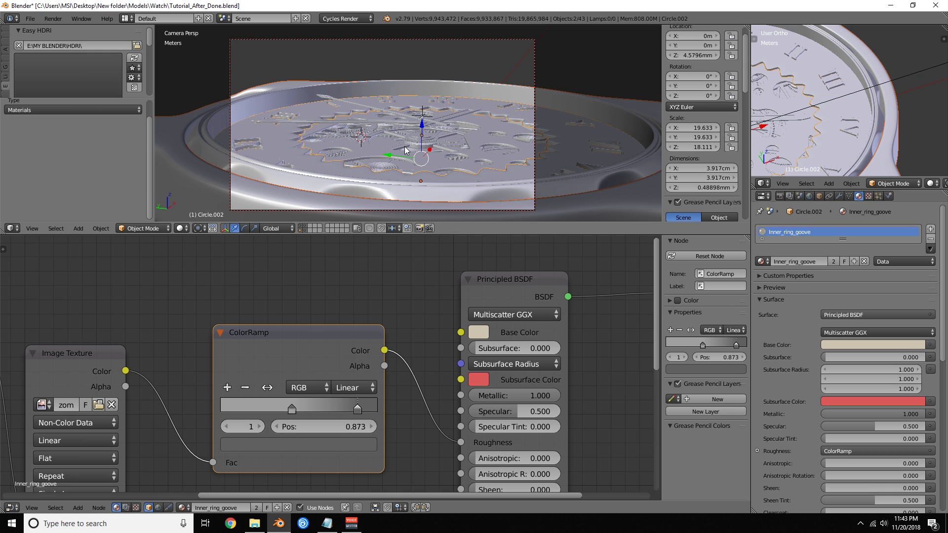
# - Select the large central gear outside the camera view and switch the viewport to material shading
pyautogui.rightClick(434, 141)
pyautogui.moveTo(434, 142)
pyautogui.mouseDown(button='middle')
pyautogui.moveTo(447, 153)
pyautogui.moveTo(435, 150)
pyautogui.mouseUp(button='middle')
pyautogui.scroll(-2, 434, 149)
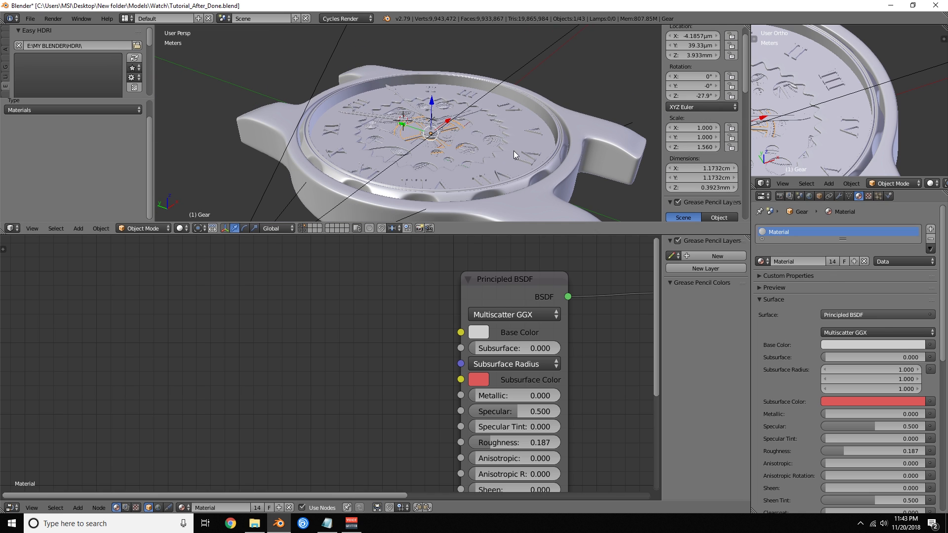
pyautogui.moveTo(467, 122); pyautogui.dragTo(445, 134, button='middle')
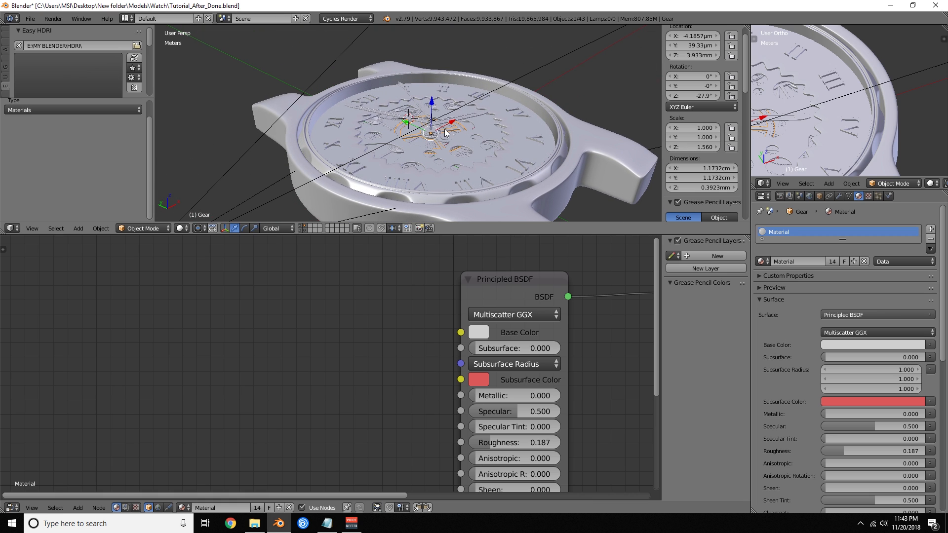
pyautogui.moveTo(446, 132); pyautogui.dragTo(443, 124, button='middle')
pyautogui.click(187, 228)
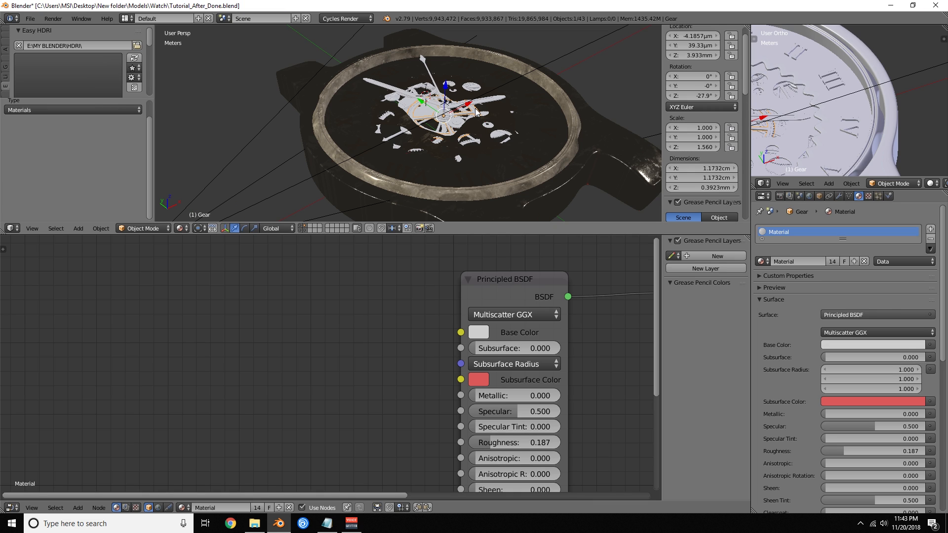
pyautogui.moveTo(476, 110)
pyautogui.mouseDown(button='middle')
pyautogui.moveTo(478, 143)
pyautogui.moveTo(468, 163)
pyautogui.moveTo(473, 132)
pyautogui.moveTo(504, 100)
pyautogui.moveTo(493, 102)
pyautogui.mouseUp(button='middle')
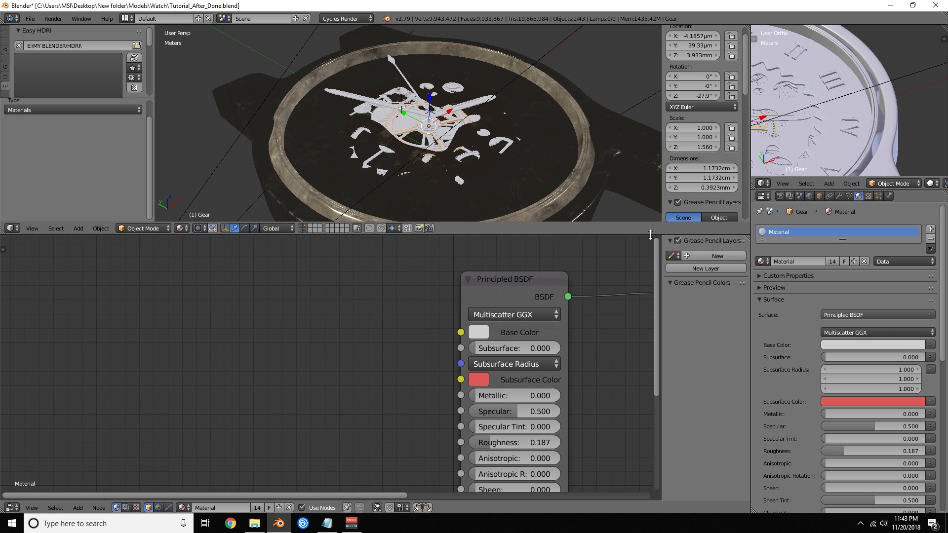
# - Set the base colour of the gear's shared Material to a saturated blue to reveal the parts using it
pyautogui.click(849, 346)
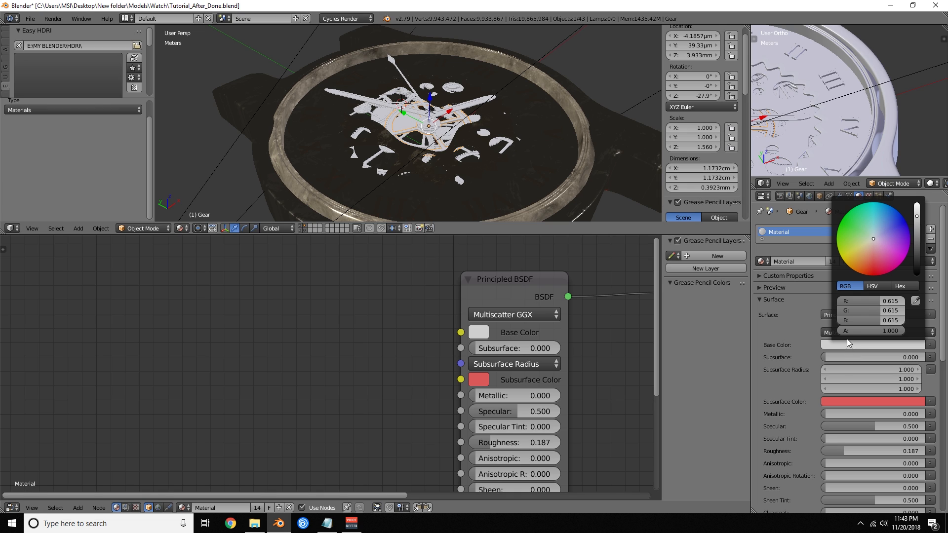
pyautogui.click(900, 225)
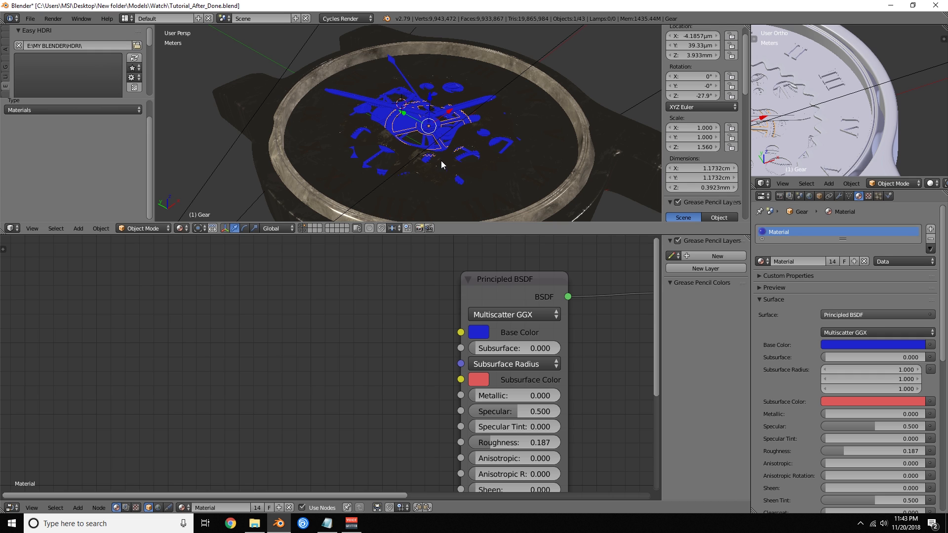
pyautogui.scroll(-2, 549, 305)
pyautogui.moveTo(493, 345); pyautogui.dragTo(490, 297, button='middle')
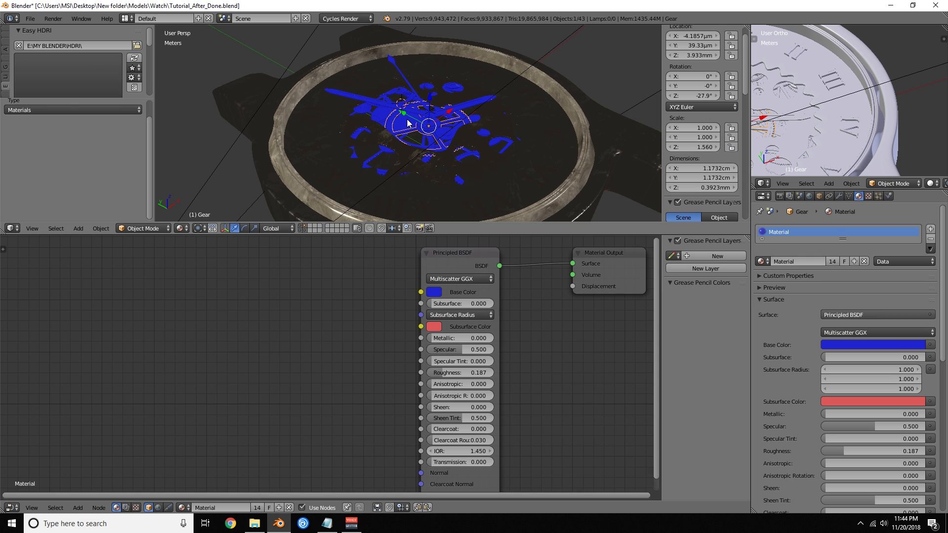
# - Set the red, green and blue values of the gear material's base colour to 1
pyautogui.click(839, 343)
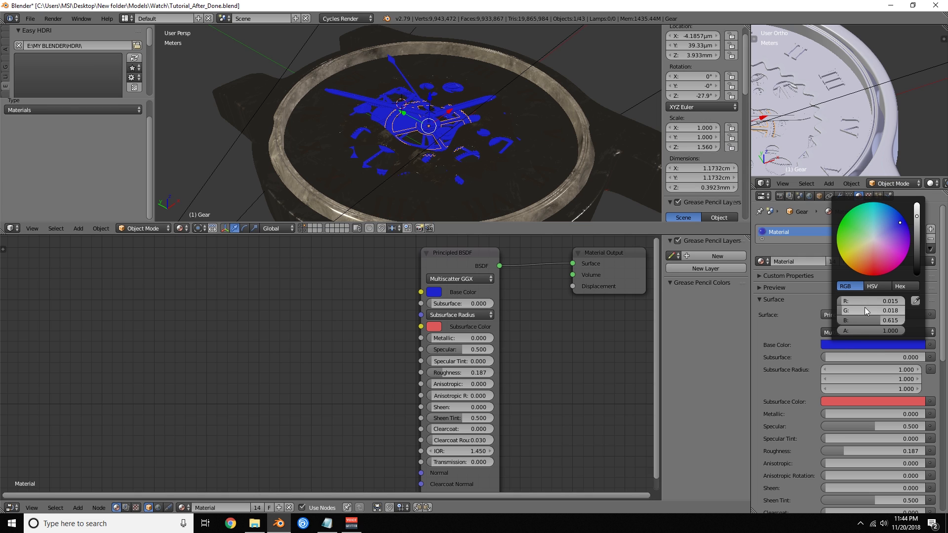
pyautogui.moveTo(883, 302); pyautogui.dragTo(882, 321)
pyautogui.write('1')
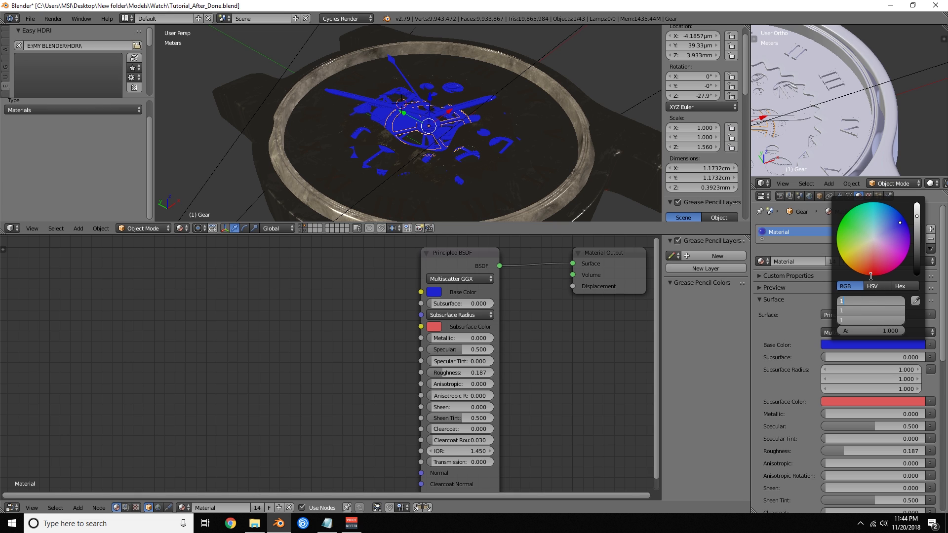
pyautogui.press('Return')
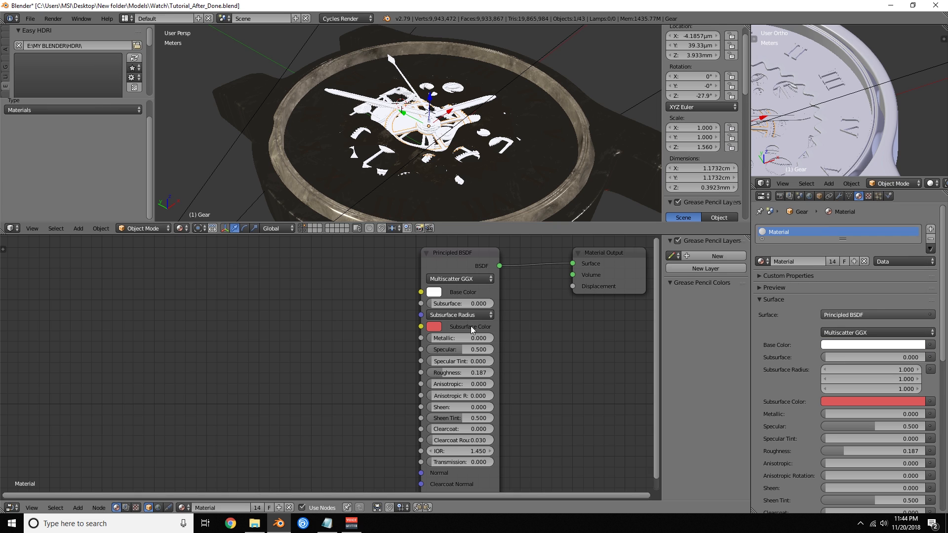
# - Raise the gear material's Metallic to 1.000 and darken its base colour slightly to a light grey
pyautogui.moveTo(442, 338); pyautogui.dragTo(501, 346)
pyautogui.moveTo(473, 329); pyautogui.dragTo(482, 336, button='middle')
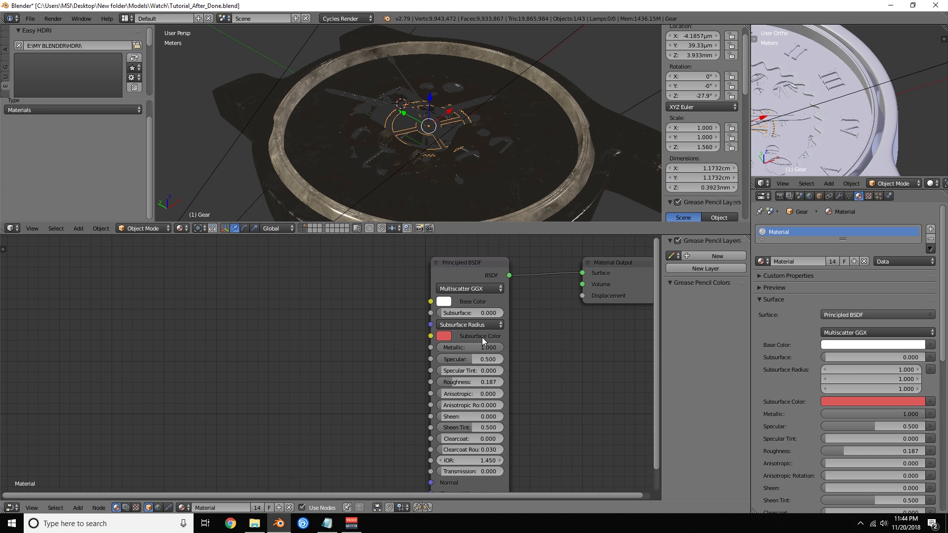
pyautogui.click(447, 303)
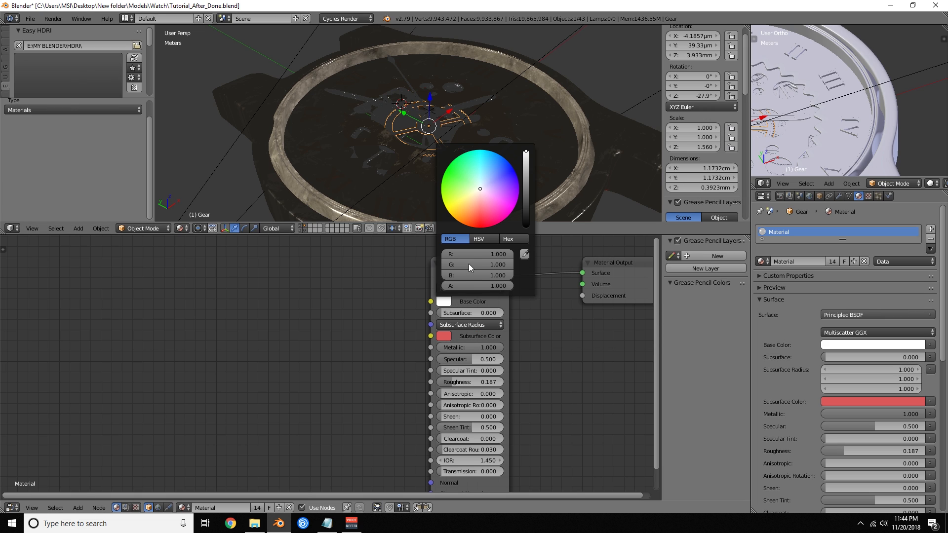
pyautogui.moveTo(526, 161); pyautogui.dragTo(526, 164)
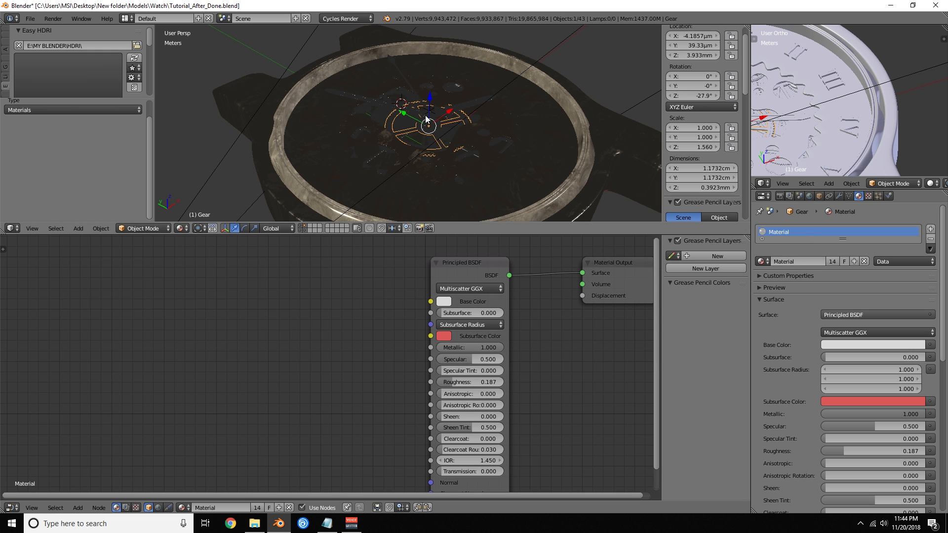
# - Return to the camera view and save the watch file
pyautogui.press('KP_0')
pyautogui.click(30, 18)
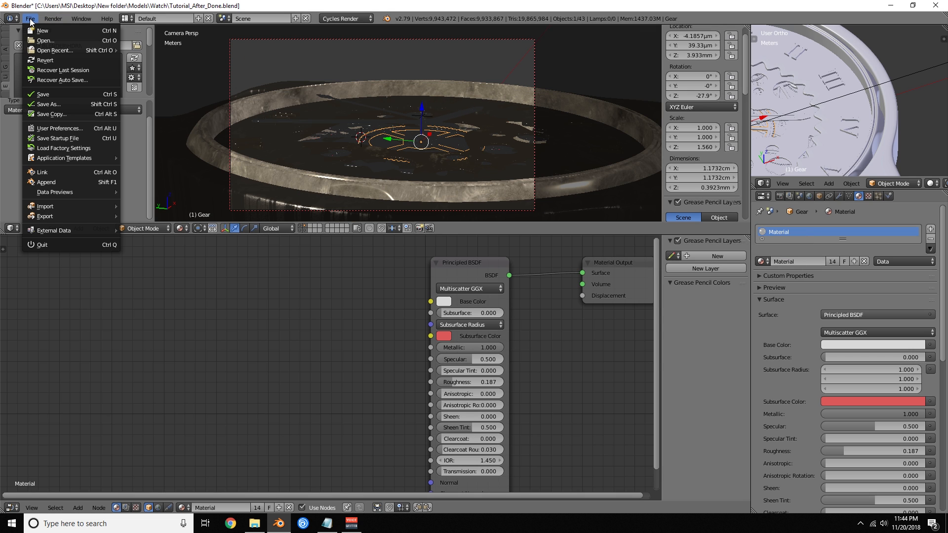
pyautogui.click(62, 93)
pyautogui.click(62, 94)
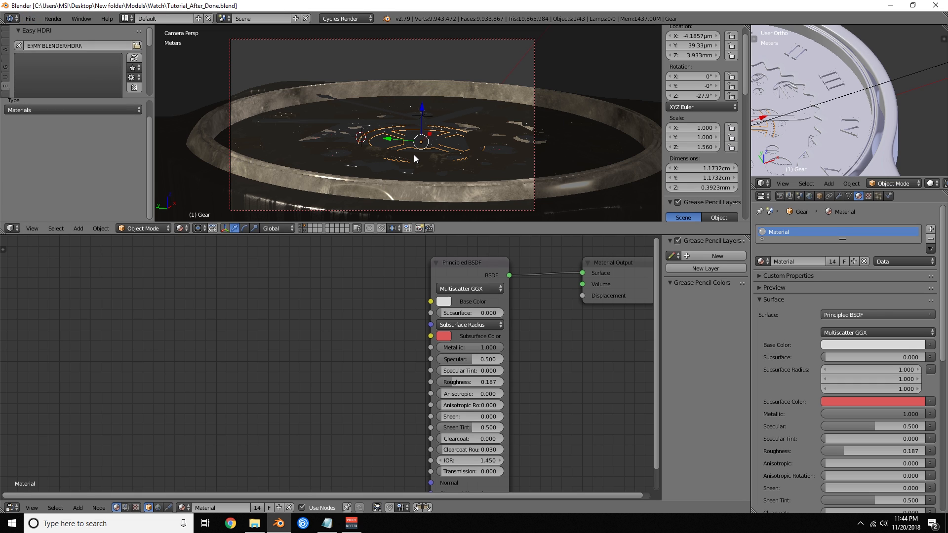
# - Hide everything except the selected gear and examine it up close in rendered shading
pyautogui.hotkey('shift', 'h')
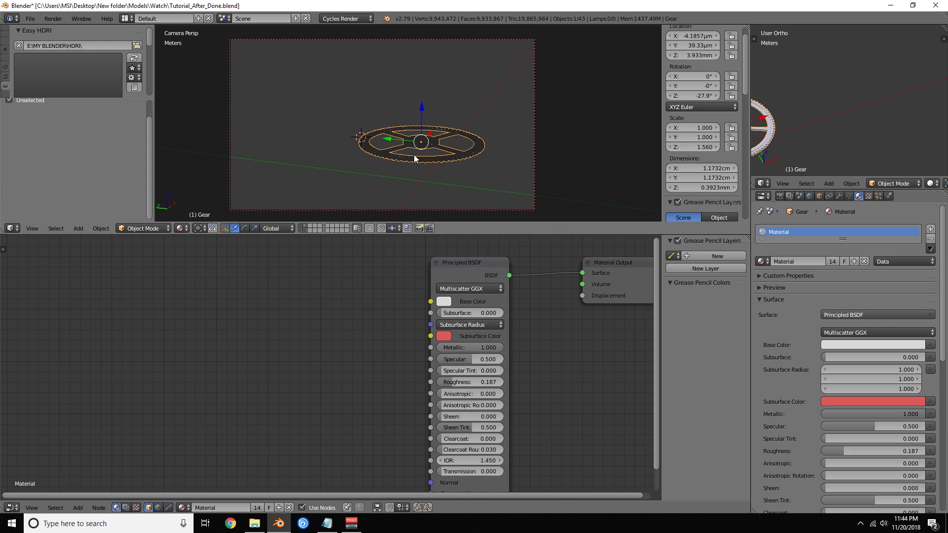
pyautogui.hotkey('shift', 'z')
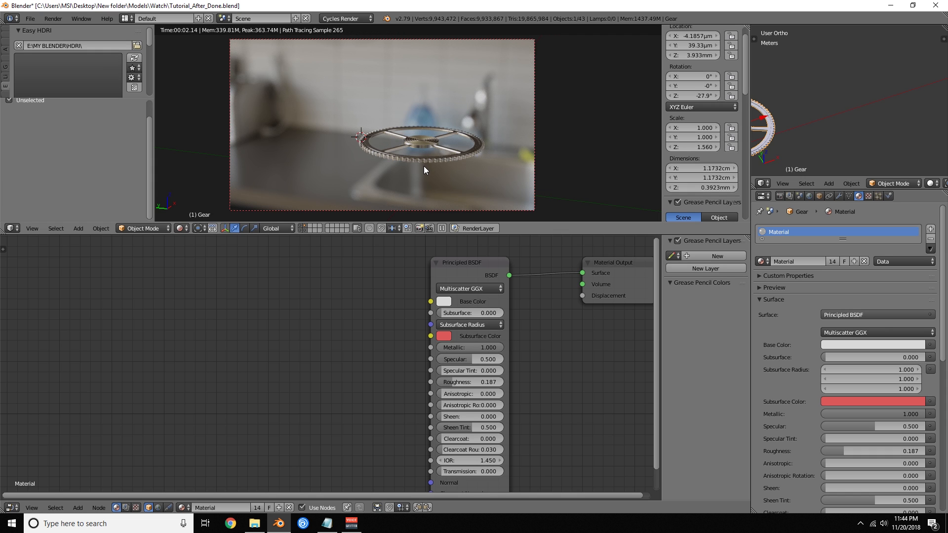
pyautogui.moveTo(508, 143); pyautogui.dragTo(481, 115, button='middle')
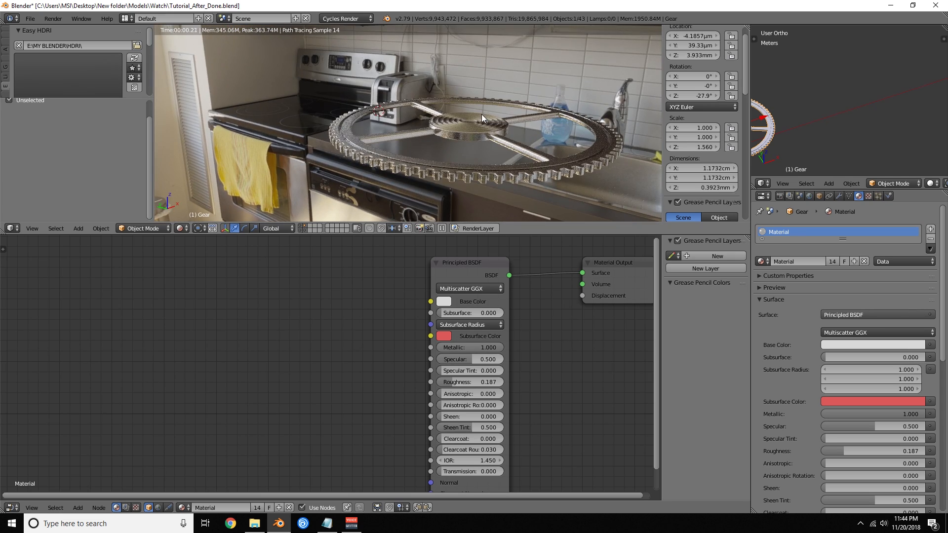
# - Add an Image Texture node in front of the gear material's Principled BSDF
pyautogui.scroll(-1, 320, 312)
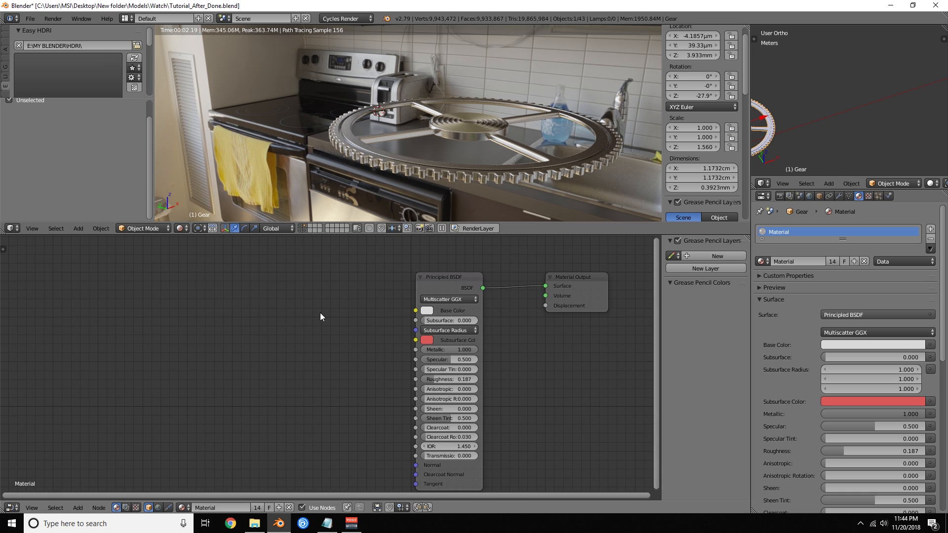
pyautogui.hotkey('shift', 'a')
pyautogui.click(320, 313)
pyautogui.write('image')
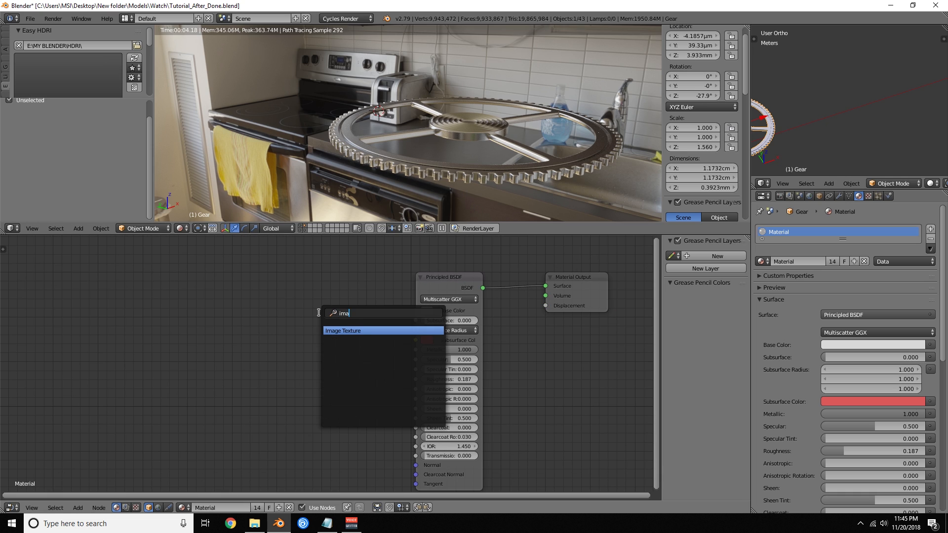
pyautogui.press('Return')
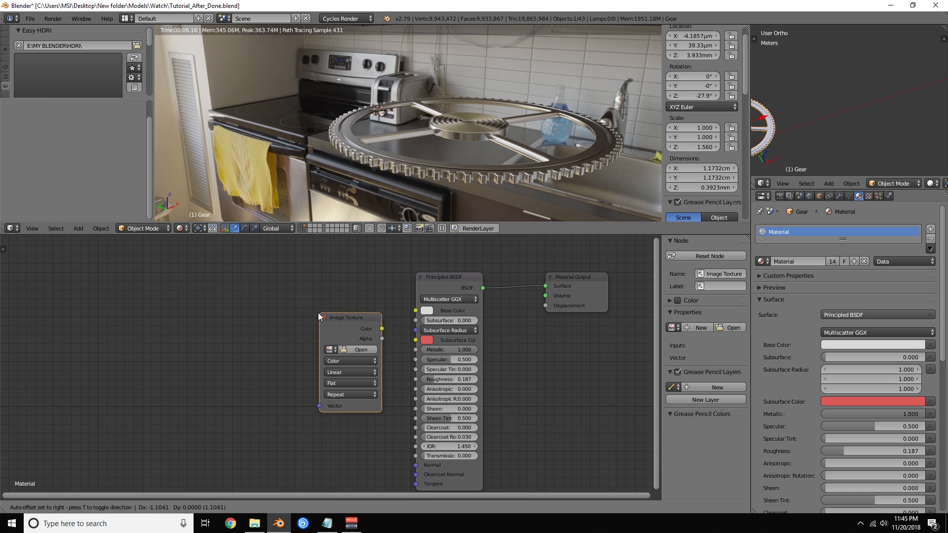
pyautogui.click(232, 297)
# - Load SurfaceImperfections12_var2.jpg from the Tutorial_Materials folder into the Image Texture node
pyautogui.click(249, 332)
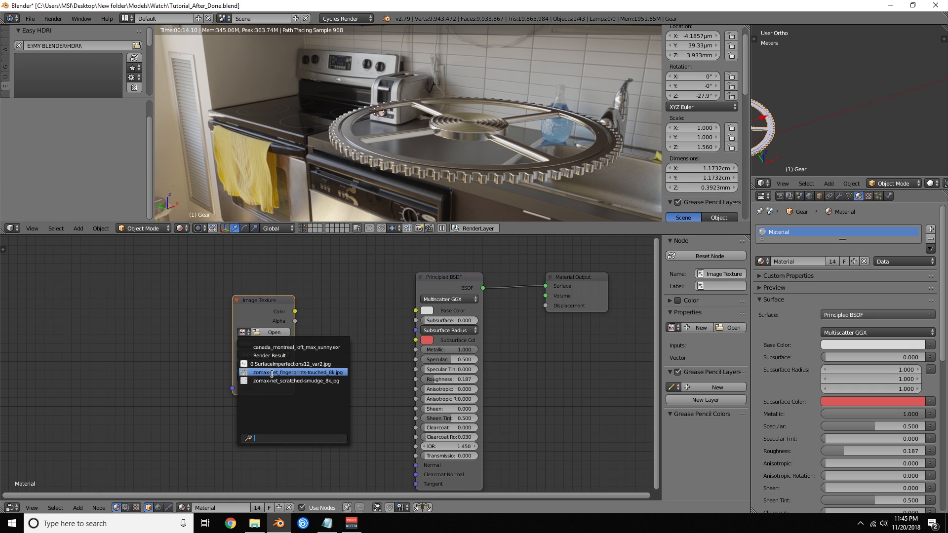
pyautogui.click(279, 331)
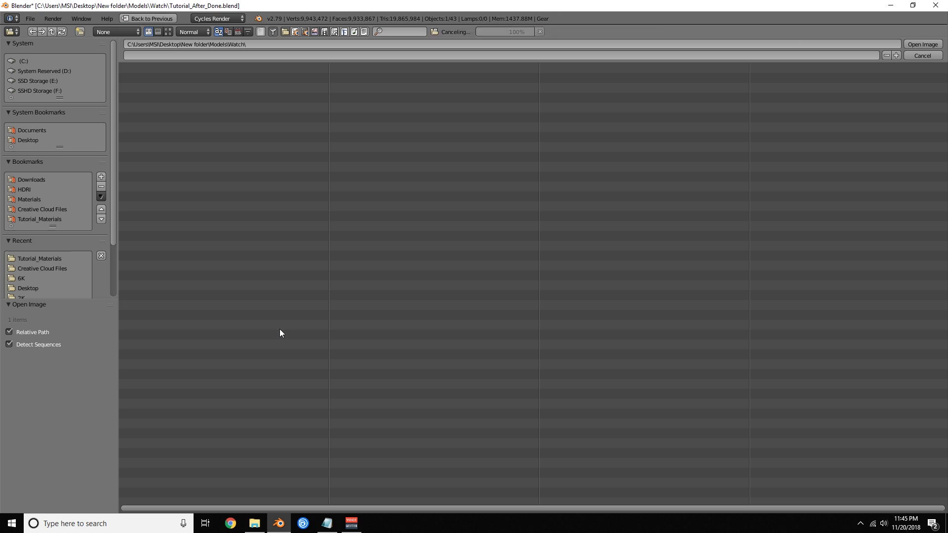
pyautogui.click(37, 219)
pyautogui.click(168, 31)
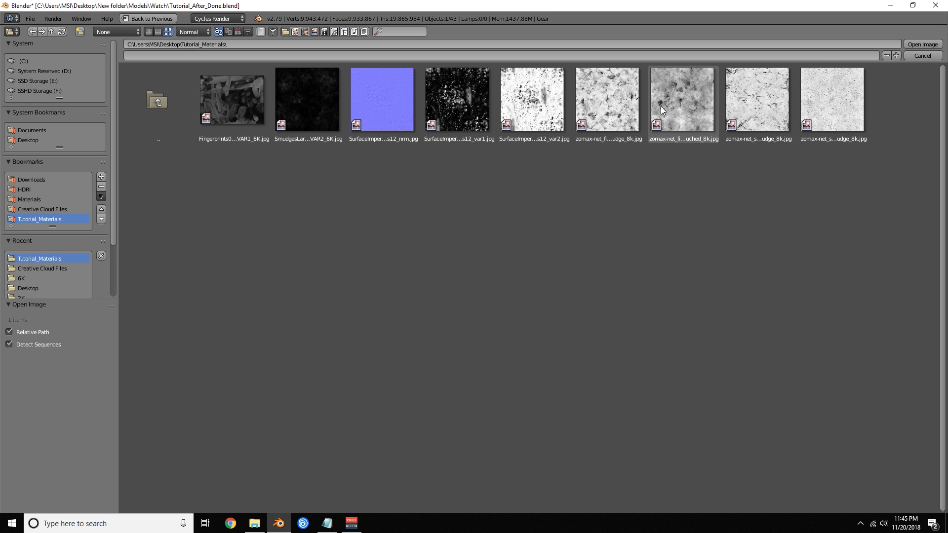
pyautogui.click(542, 103)
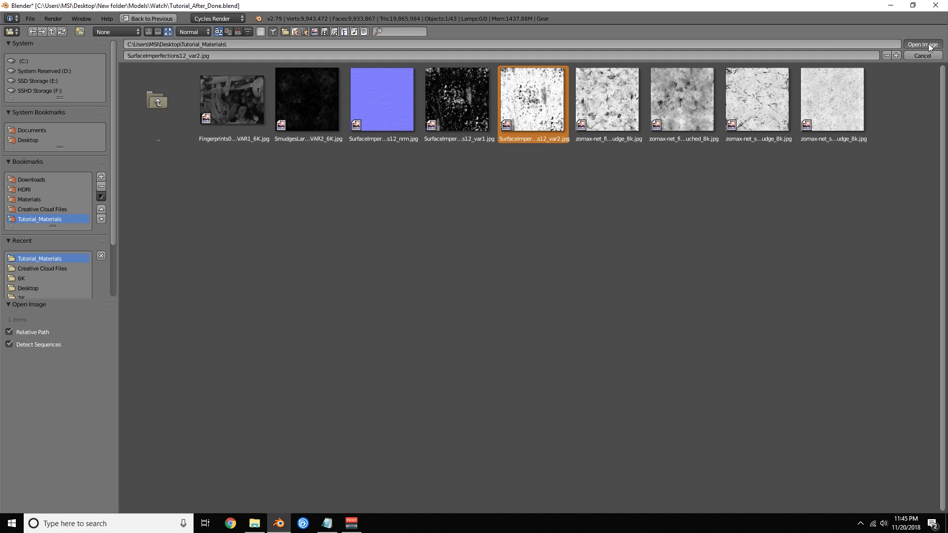
pyautogui.press('Return')
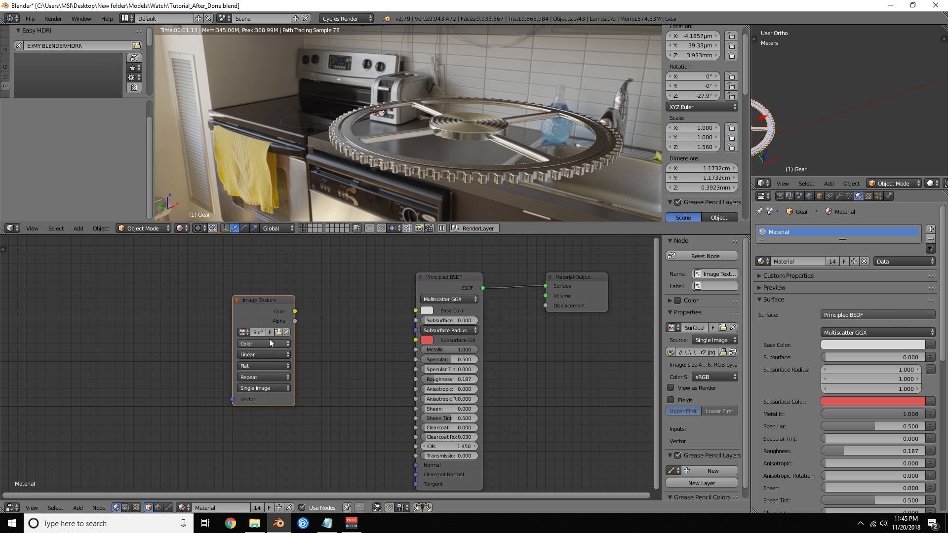
# - Set the image texture to Non-Color Data and connect its Color output to the Principled BSDF's Roughness
pyautogui.click(271, 343)
pyautogui.click(268, 342)
pyautogui.moveTo(296, 311); pyautogui.dragTo(415, 380)
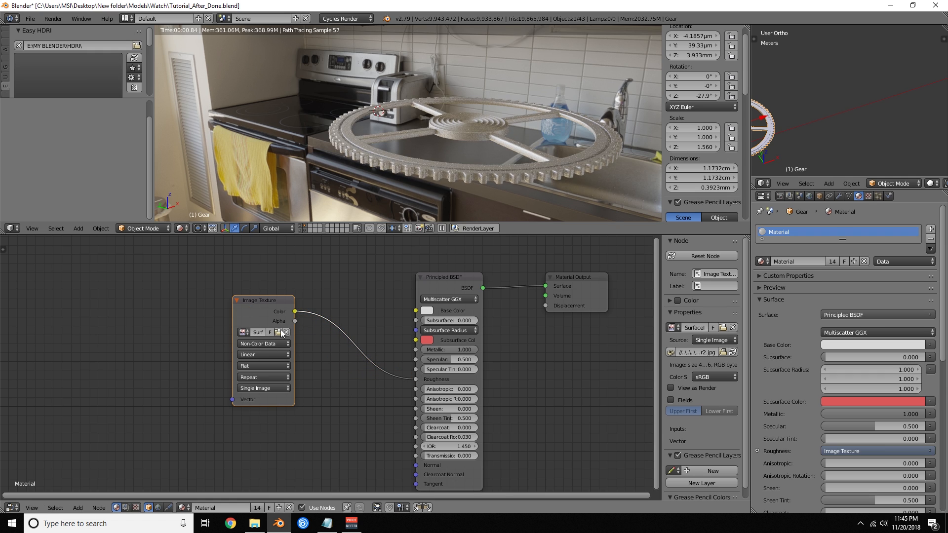
# - Make room beside the Image Texture node and add Mapping and Texture Coordinate nodes feeding it
pyautogui.moveTo(268, 301); pyautogui.dragTo(211, 300)
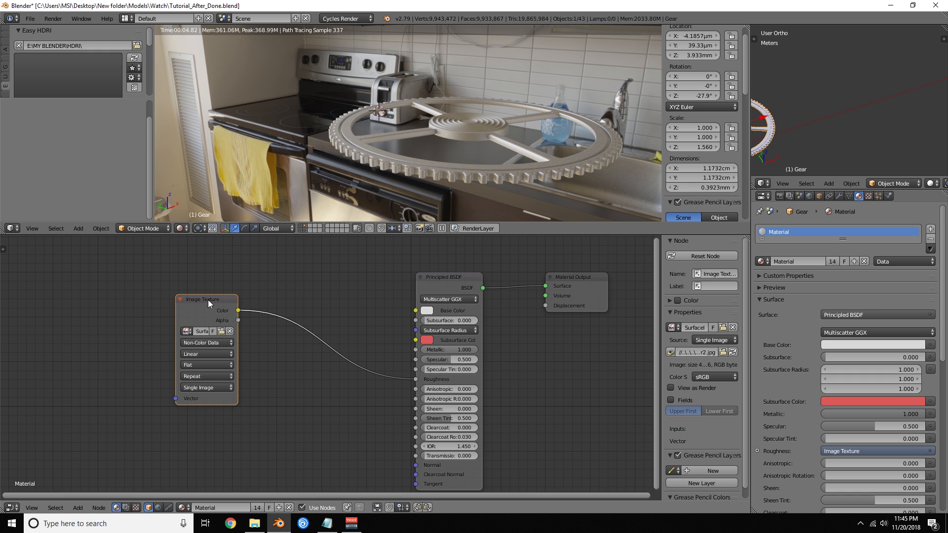
pyautogui.hotkey('ctrl', 't')
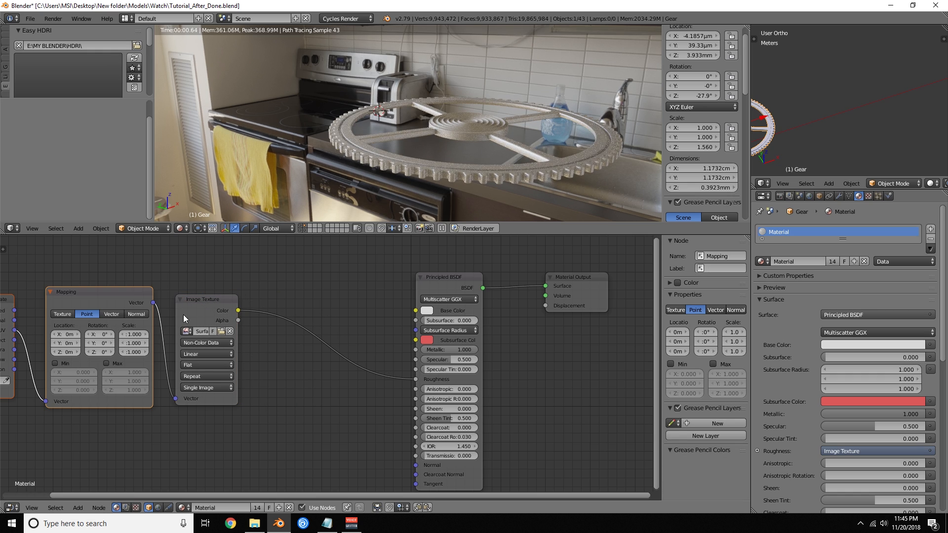
pyautogui.scroll(-1, 183, 315)
pyautogui.moveTo(135, 360); pyautogui.dragTo(209, 360, button='middle')
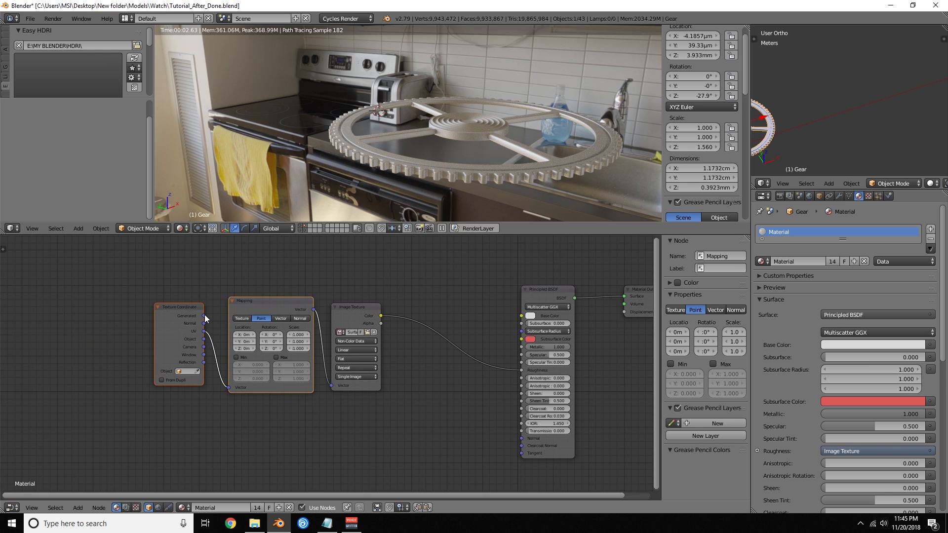
# - Preview the image texture directly on the gear and connect the Generated coordinates to the Mapping node
pyautogui.keyDown('ctrl'); pyautogui.keyDown('shift'); pyautogui.click(352, 309); pyautogui.keyUp('shift'); pyautogui.keyUp('ctrl')
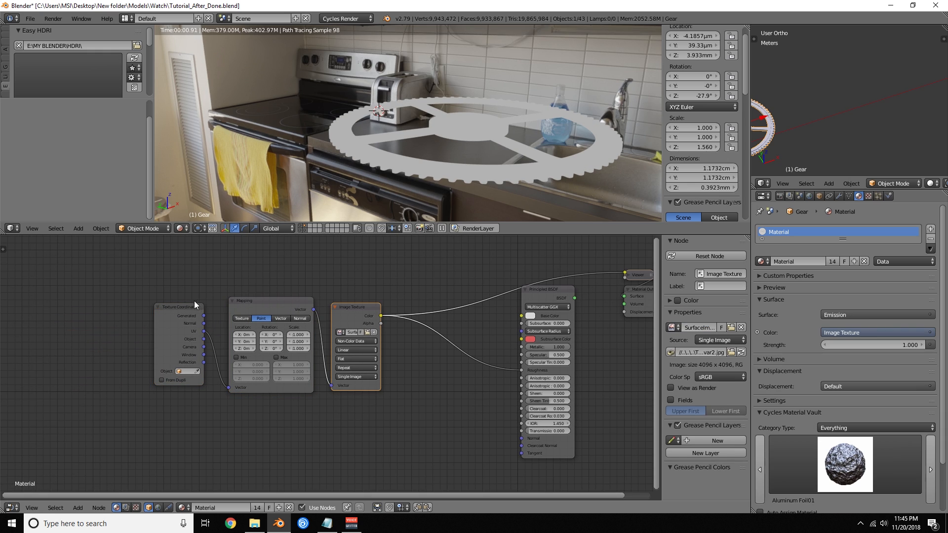
pyautogui.moveTo(204, 316); pyautogui.dragTo(235, 389)
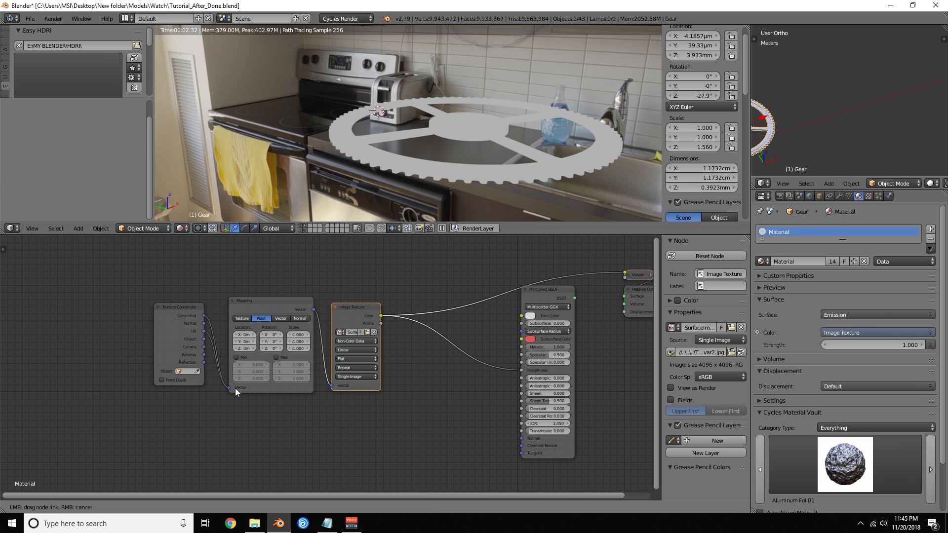
pyautogui.moveTo(250, 453); pyautogui.dragTo(262, 459)
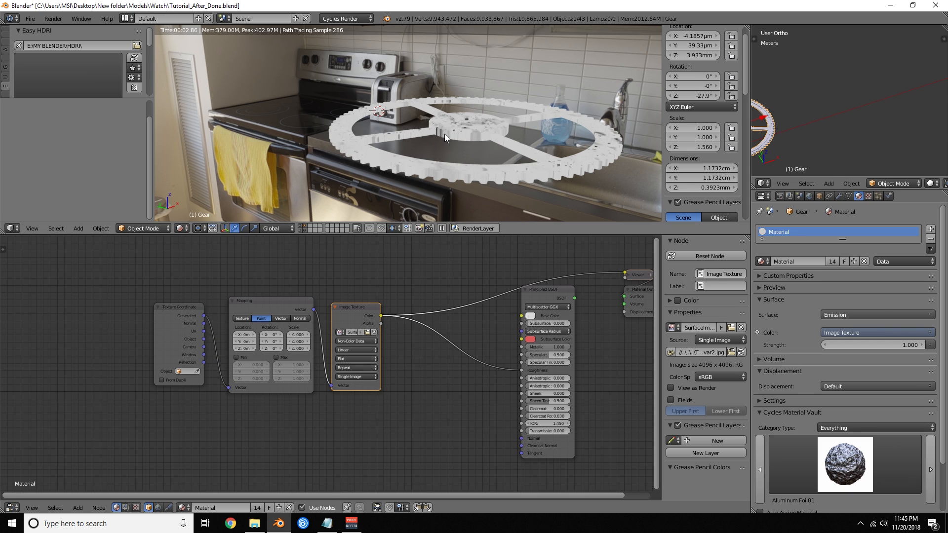
# - Compare Object with Generated coordinates on the Mapping node, keep Generated, and set the image texture's projection to Box
pyautogui.moveTo(204, 339); pyautogui.dragTo(229, 387)
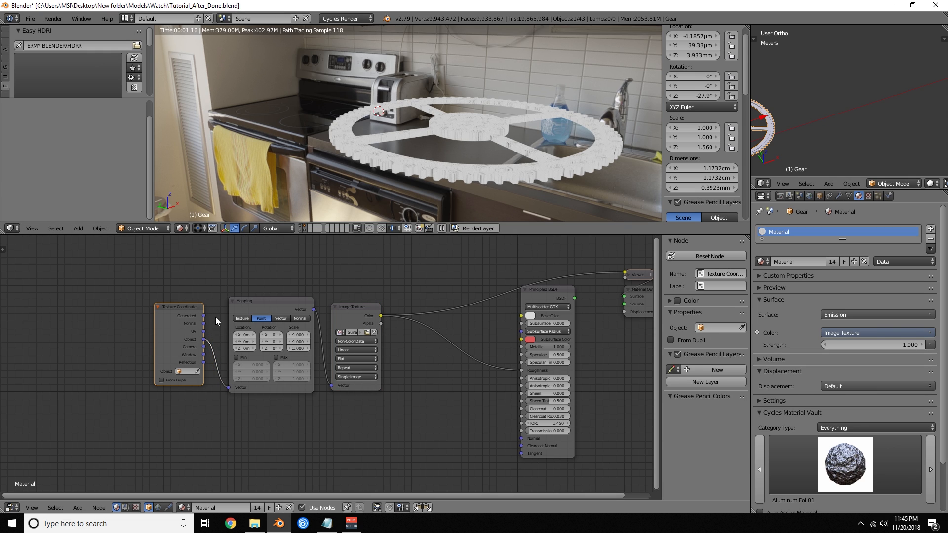
pyautogui.moveTo(204, 316); pyautogui.dragTo(229, 388)
pyautogui.click(352, 361)
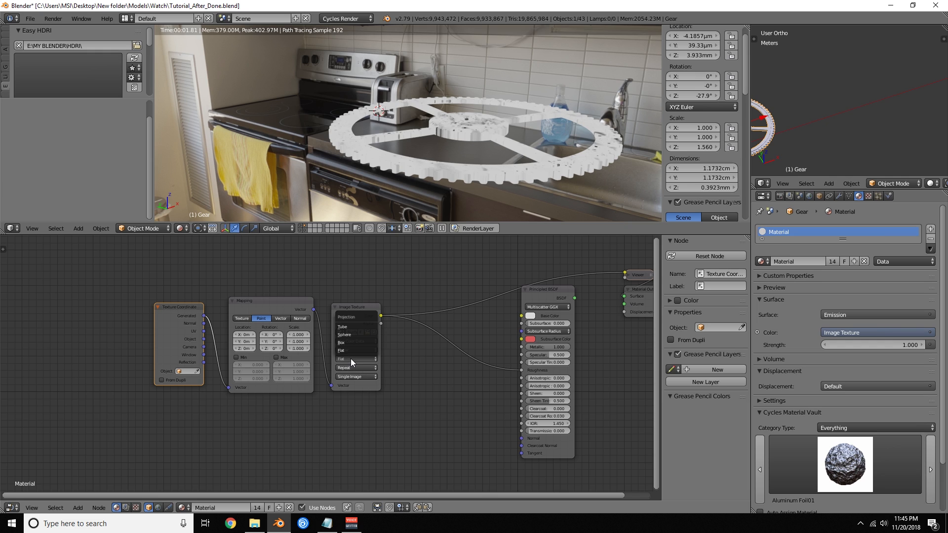
pyautogui.click(352, 343)
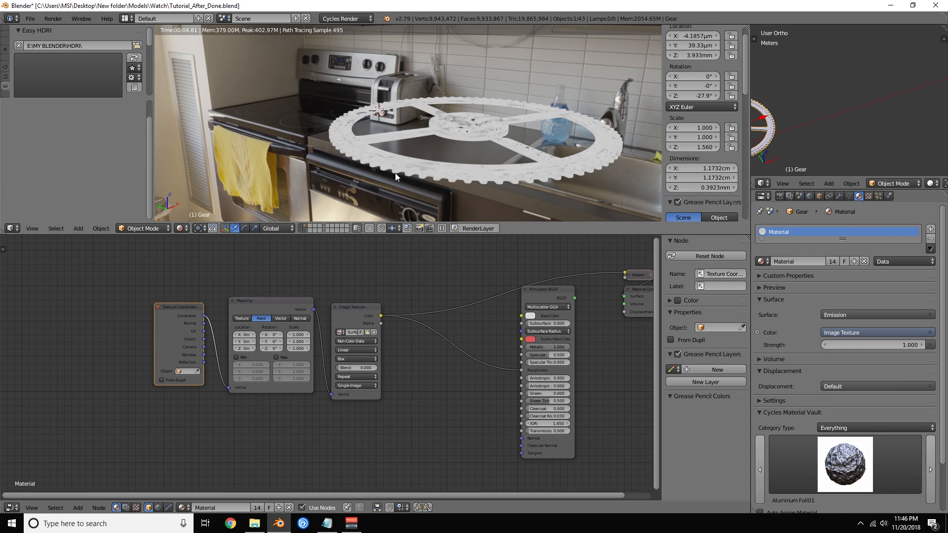
# - Insert a ColorRamp node on the link between the Image Texture and the Principled BSDF's Roughness
pyautogui.hotkey('shift', 'a')
pyautogui.click(444, 365)
pyautogui.write('color')
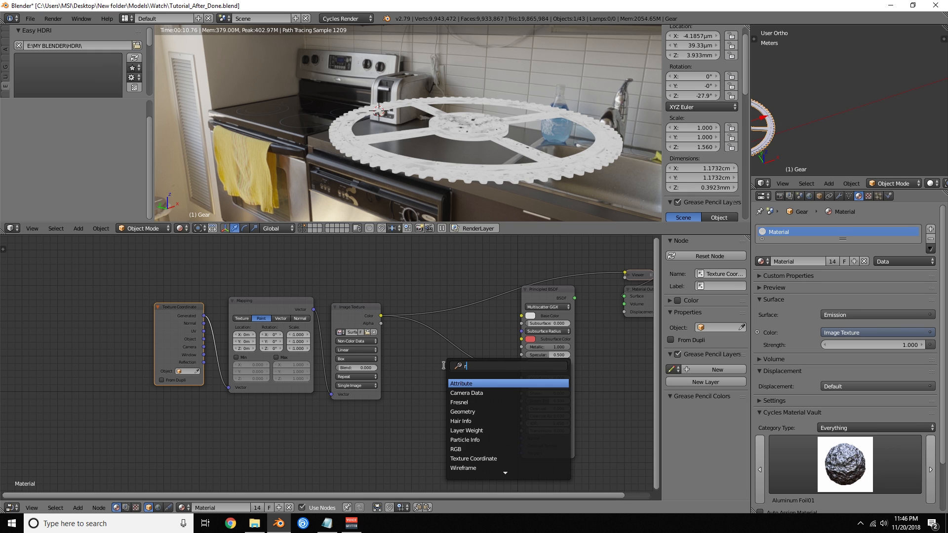
pyautogui.press('Return')
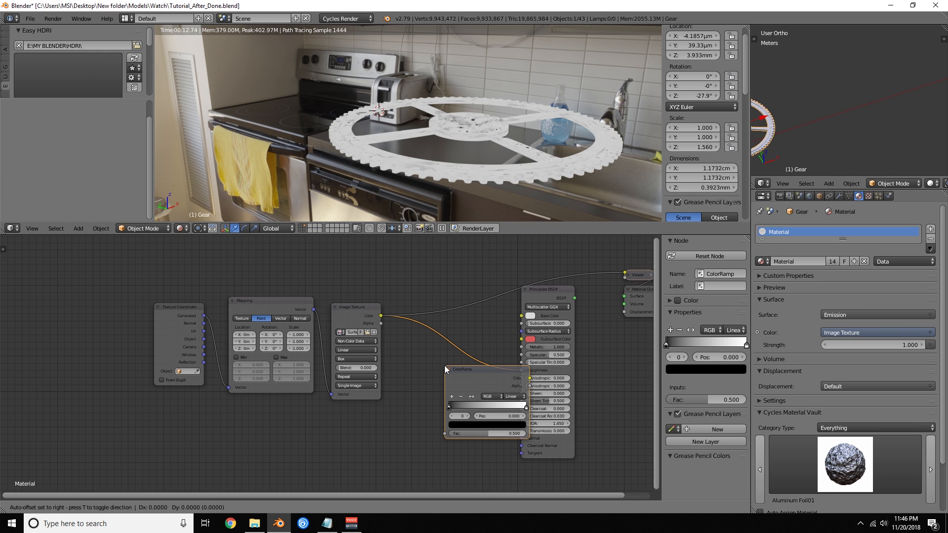
pyautogui.click(402, 323)
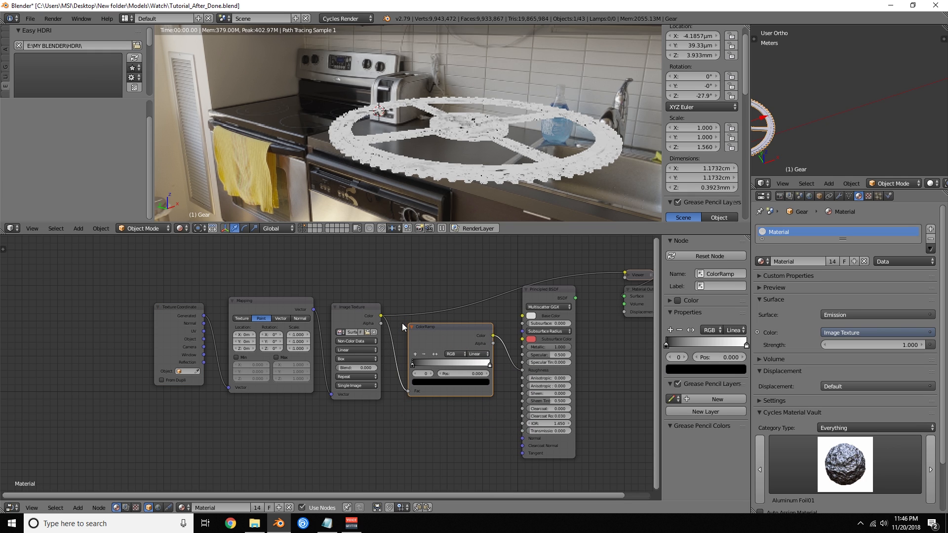
# - Preview the ColorRamp on the gear, flip its gradient and move the black stop to position 0.445
pyautogui.keyDown('ctrl'); pyautogui.keyDown('shift'); pyautogui.click(462, 324); pyautogui.keyUp('shift'); pyautogui.keyUp('ctrl')
pyautogui.moveTo(463, 343); pyautogui.dragTo(463, 313)
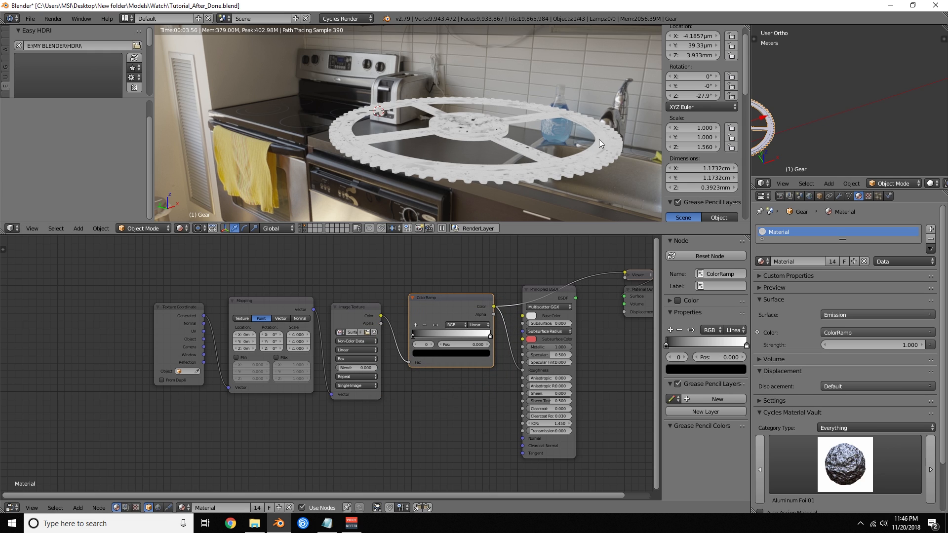
pyautogui.click(436, 325)
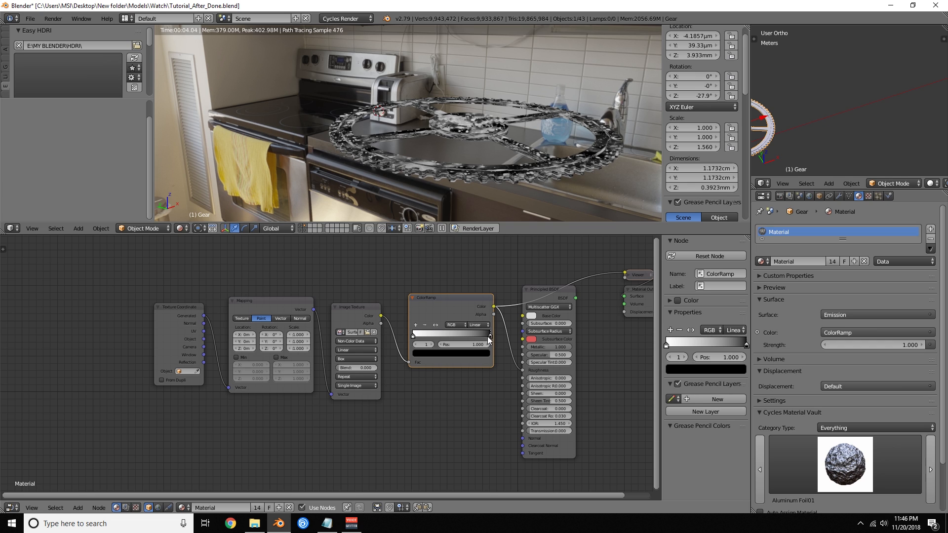
pyautogui.moveTo(489, 337); pyautogui.dragTo(440, 338)
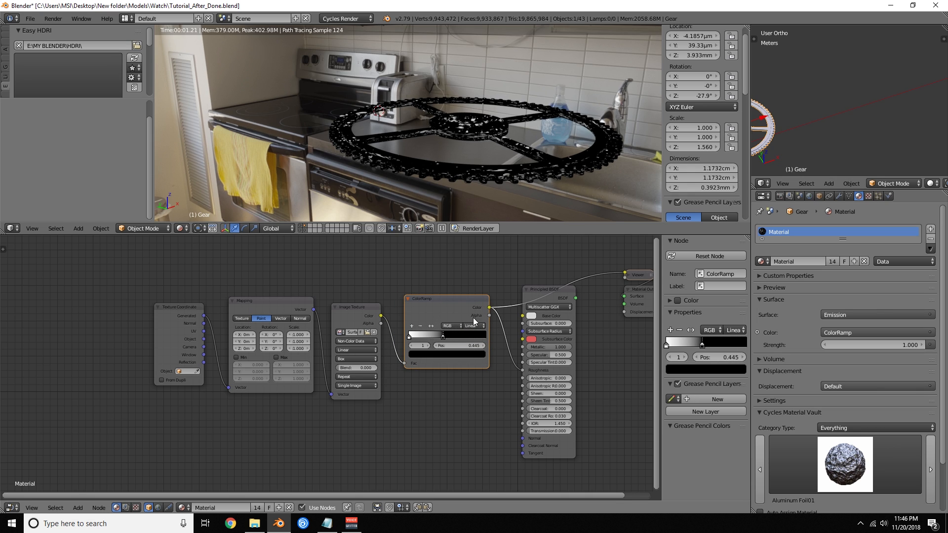
# - Switch the material output back to the Principled BSDF and move the ColorRamp's black stop to 0.750
pyautogui.keyDown('ctrl'); pyautogui.keyDown('shift'); pyautogui.click(570, 290); pyautogui.keyUp('shift'); pyautogui.keyUp('ctrl')
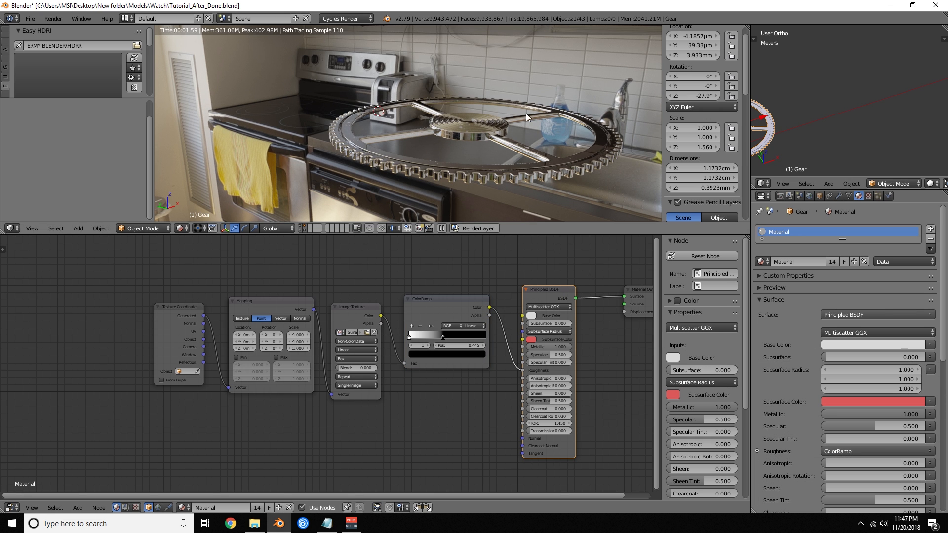
pyautogui.moveTo(528, 112); pyautogui.dragTo(539, 140, button='middle')
pyautogui.scroll(4, 450, 122)
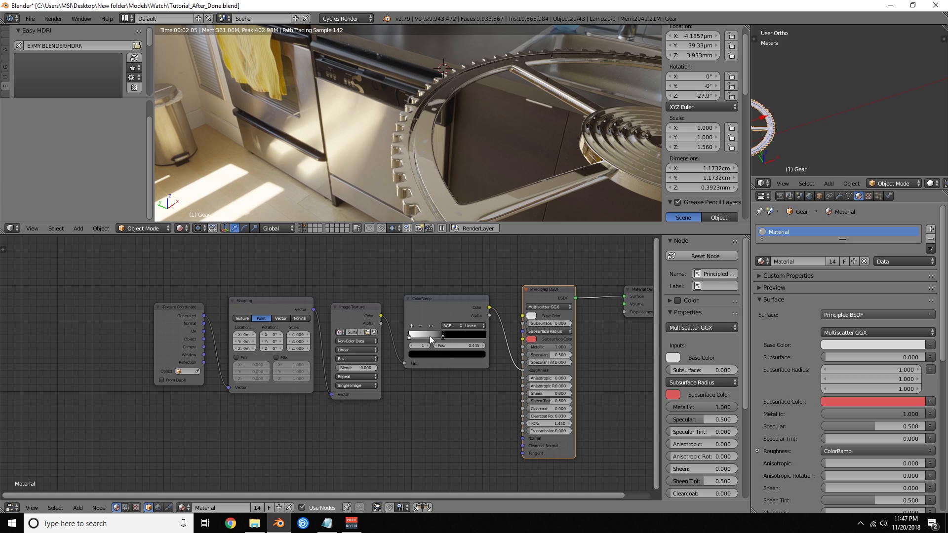
pyautogui.moveTo(443, 336); pyautogui.dragTo(467, 338)
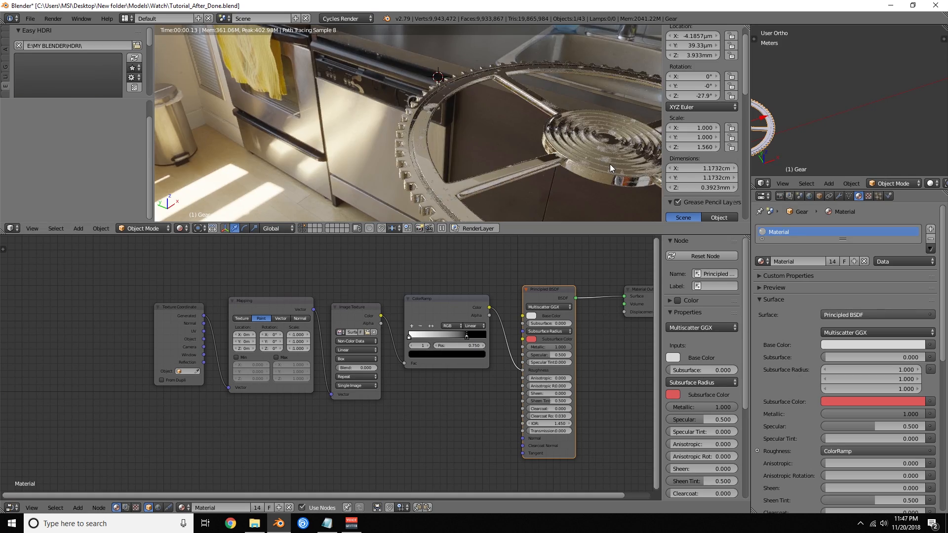
# - Move the ColorRamp's white stop to position 0.523 while checking the gear's reflections from a lower angle
pyautogui.moveTo(609, 164); pyautogui.dragTo(501, 139, button='middle')
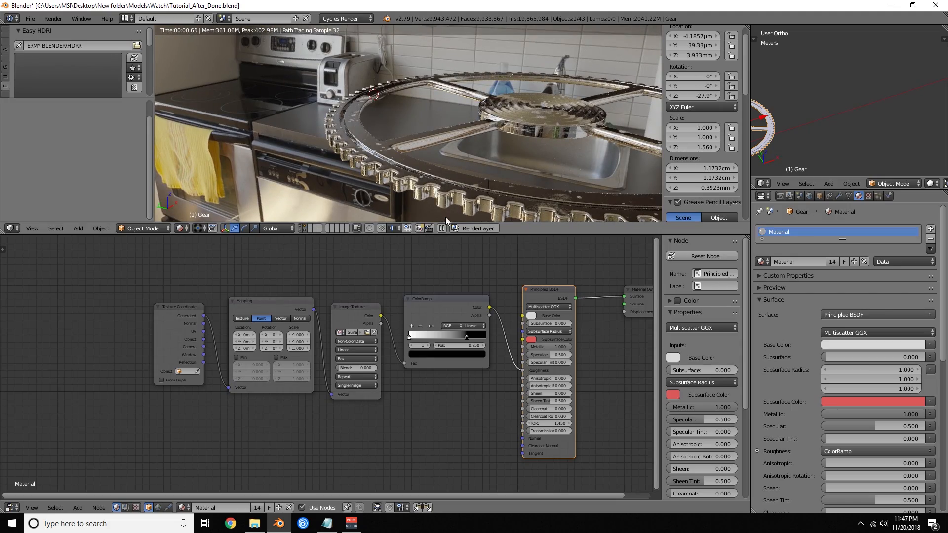
pyautogui.moveTo(411, 337); pyautogui.dragTo(454, 336)
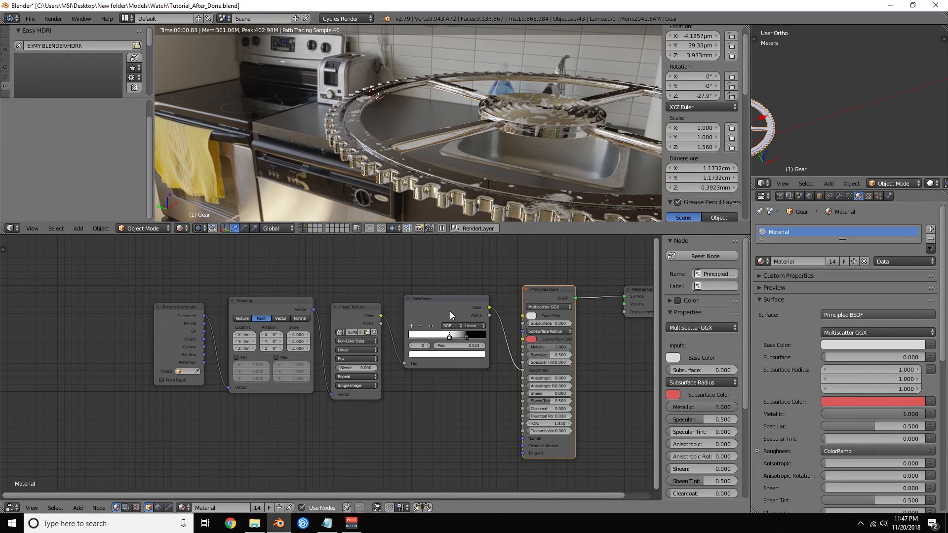
pyautogui.scroll(-1, 517, 158)
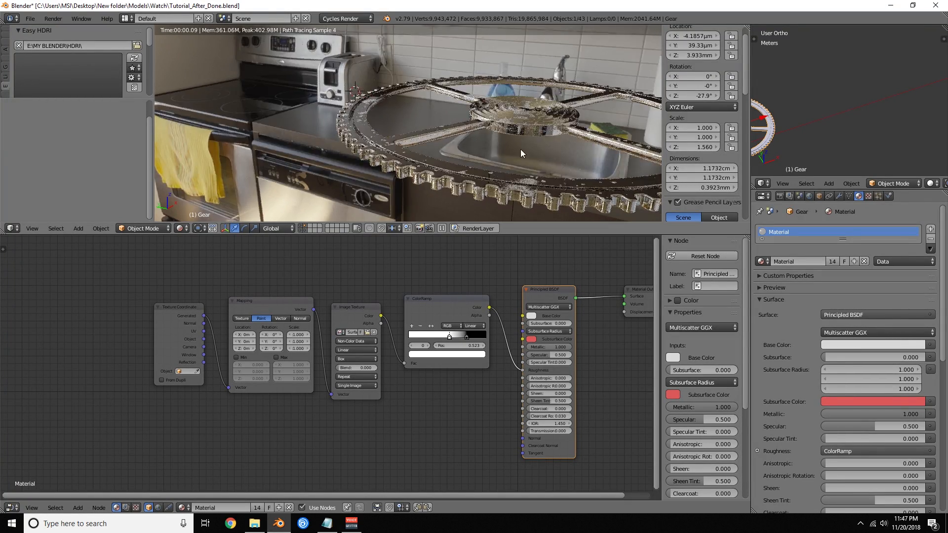
# - Darken the ColorRamp's white stop to a light grey to soften the gear's roughness contrast
pyautogui.moveTo(521, 149); pyautogui.dragTo(520, 90, button='middle')
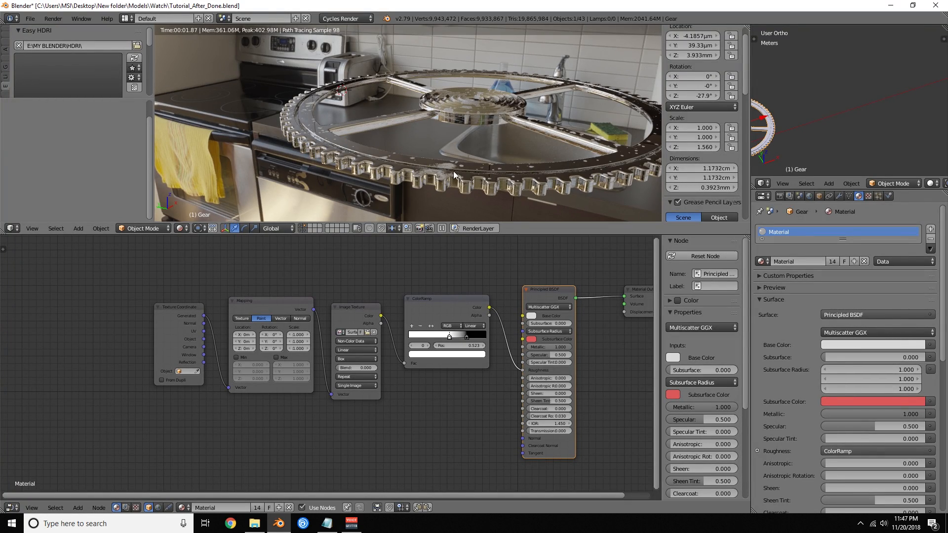
pyautogui.click(450, 337)
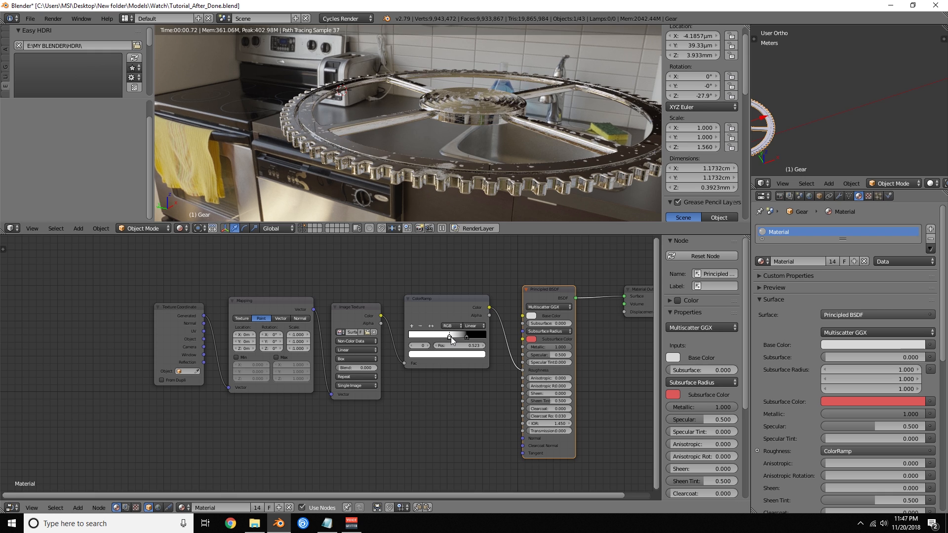
pyautogui.click(448, 354)
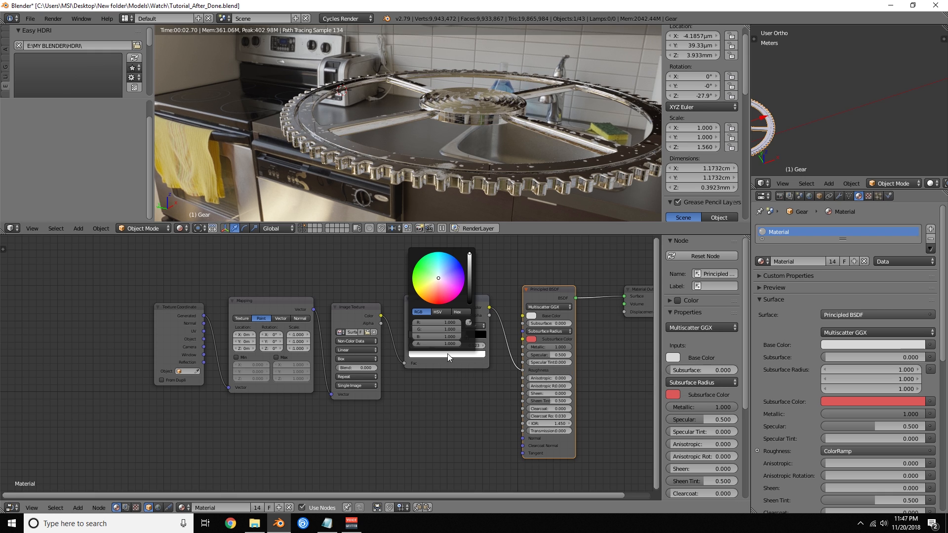
pyautogui.click(471, 266)
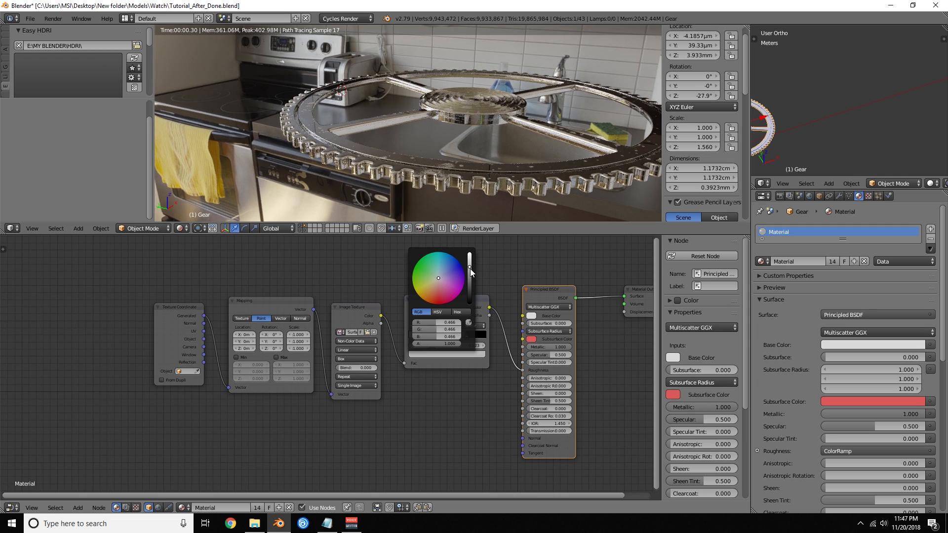
pyautogui.moveTo(470, 269); pyautogui.dragTo(468, 273)
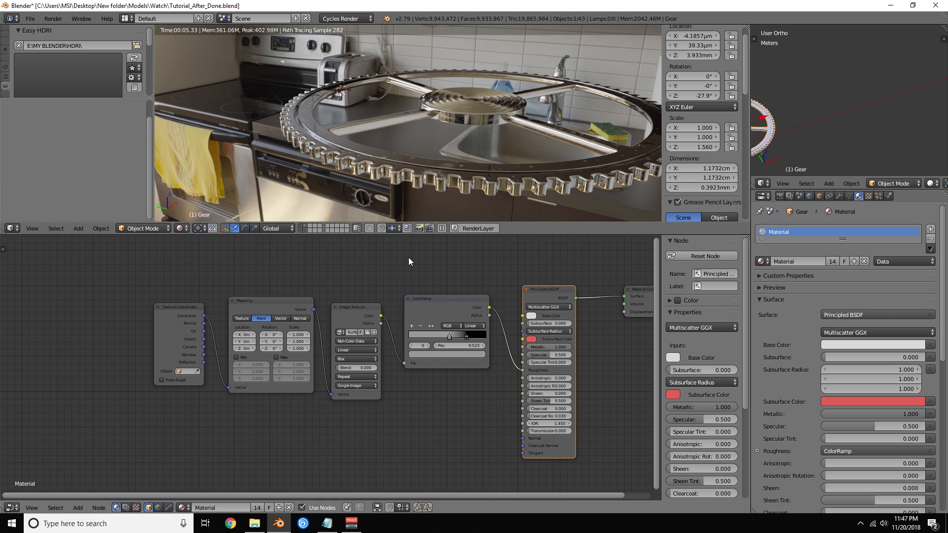
pyautogui.click(452, 353)
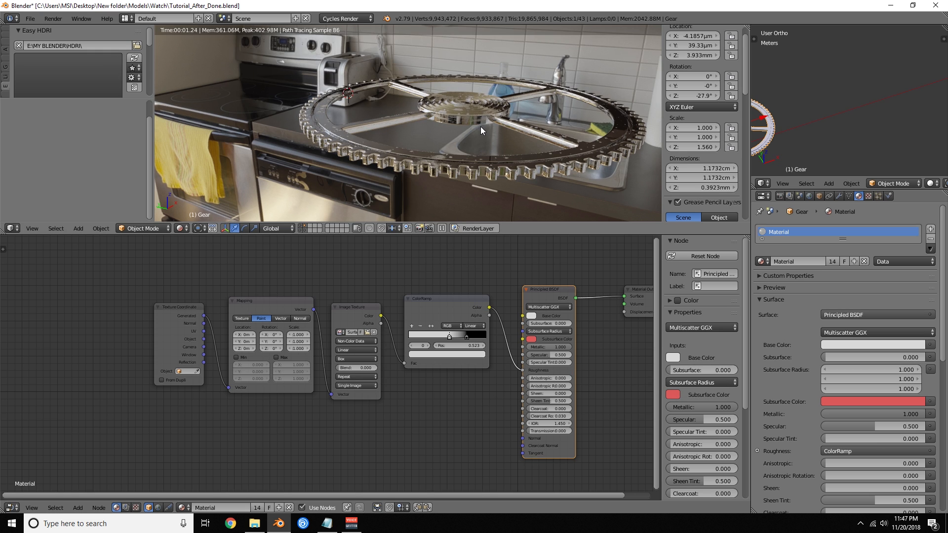
# - Leave the rendered preview, unhide all the watch parts and look through the camera
pyautogui.hotkey('shift', 'z')
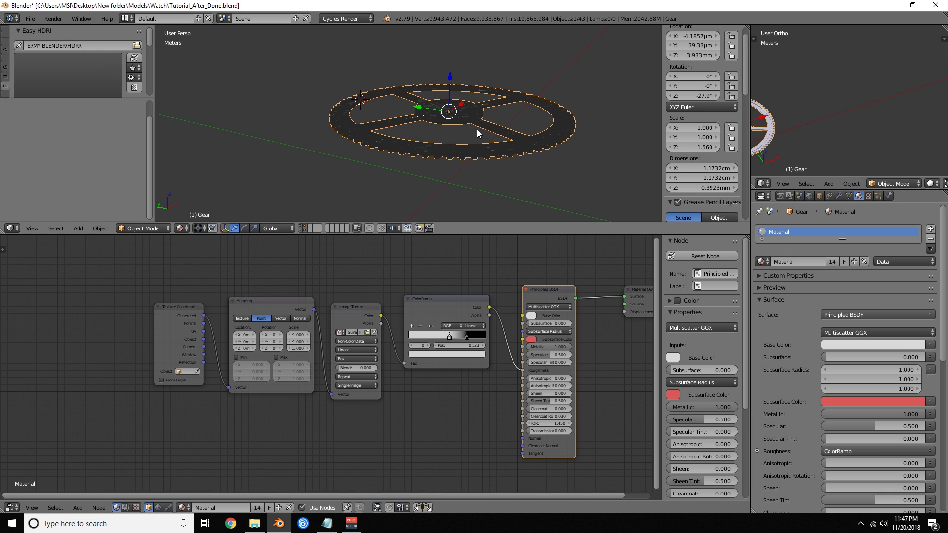
pyautogui.hotkey('alt', 'h')
pyautogui.scroll(-10, 490, 126)
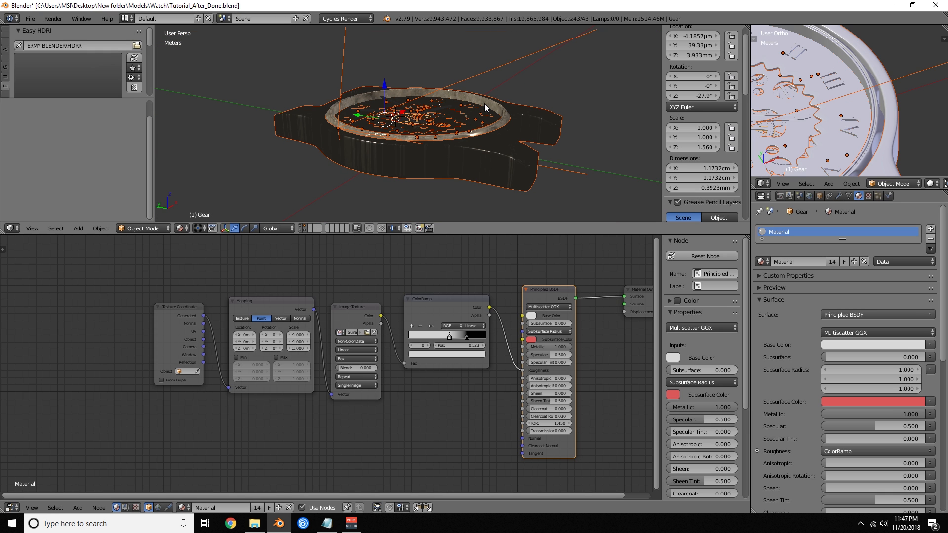
pyautogui.press('KP_0')
# - Save the watch file and preview the camera view in rendered shading
pyautogui.click(30, 19)
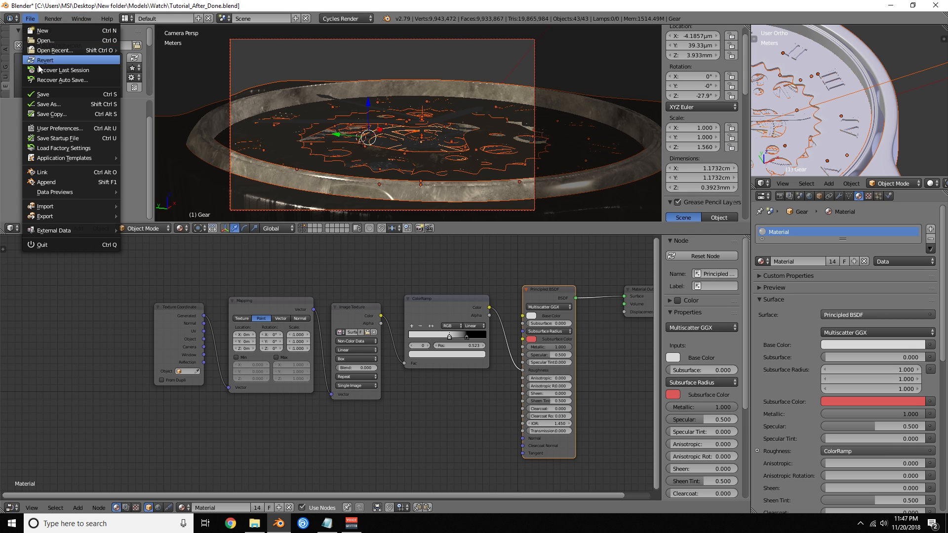
pyautogui.click(51, 95)
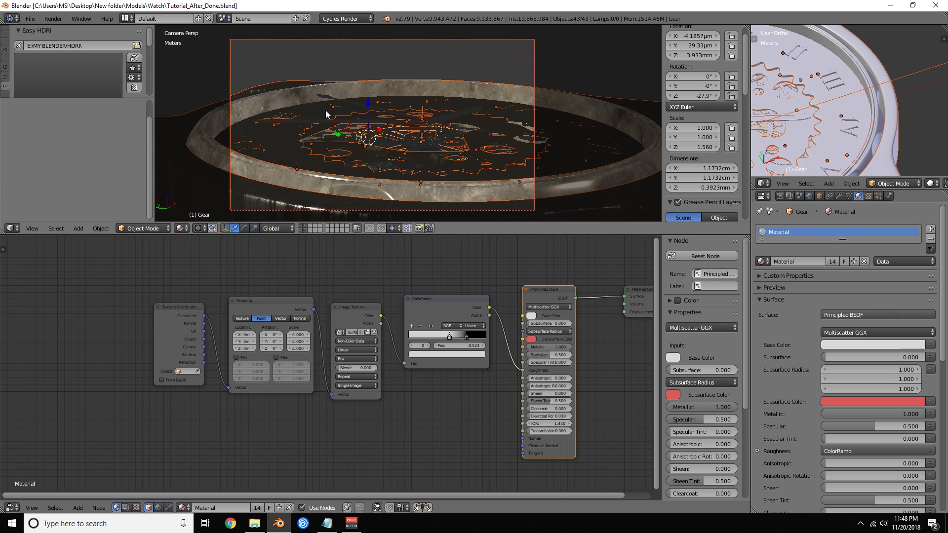
pyautogui.hotkey('shift', 'z')
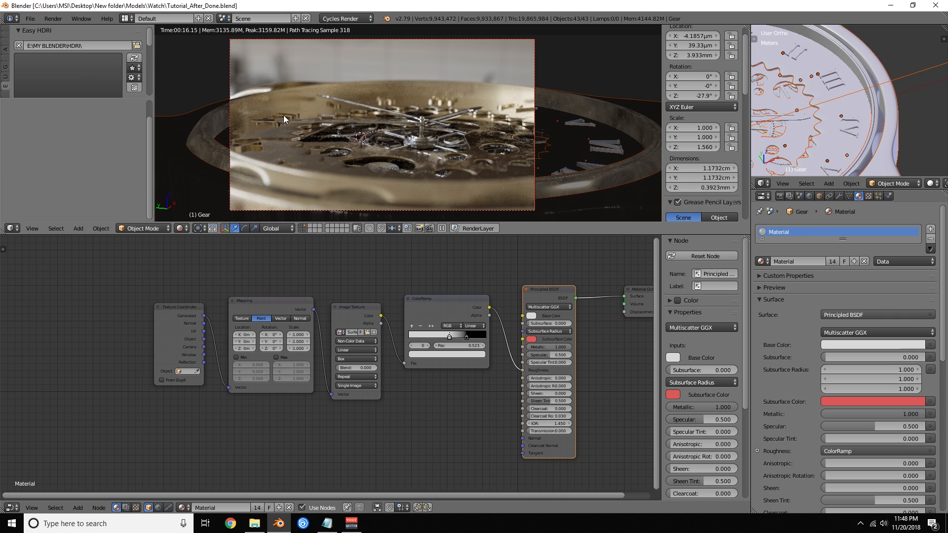
# - Select the numeral Text object on the dial, try Material on it, and assign it Inner_Ring_groove instead
pyautogui.scroll(-5, 797, 119)
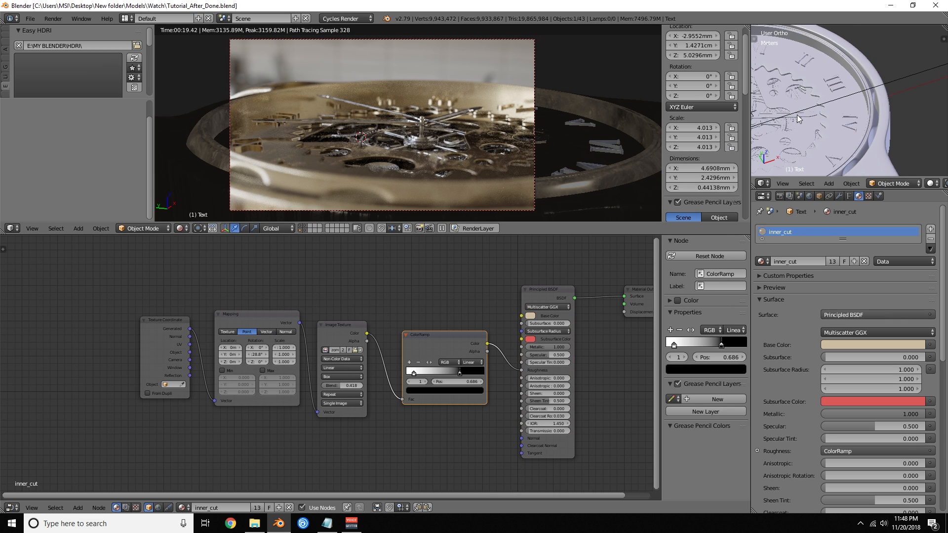
pyautogui.scroll(-1, 851, 101)
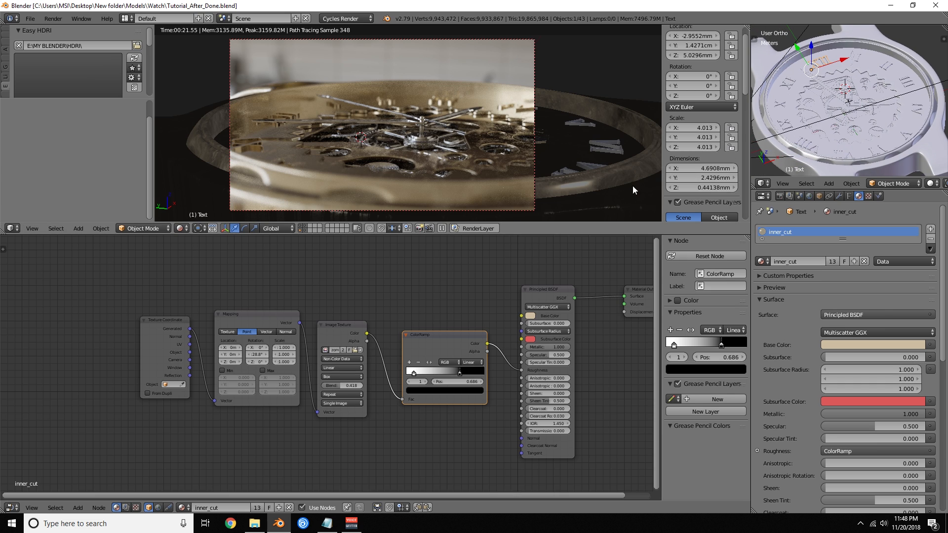
pyautogui.click(762, 261)
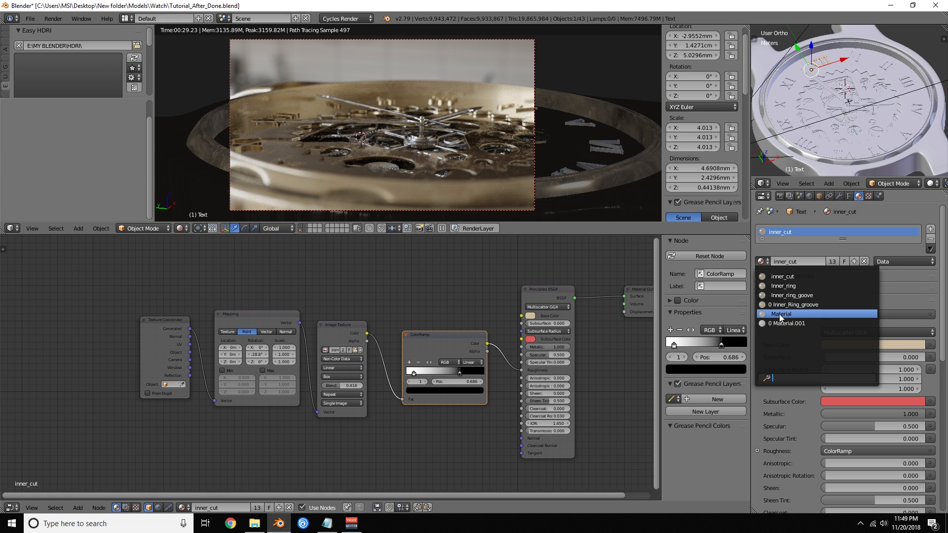
pyautogui.click(779, 314)
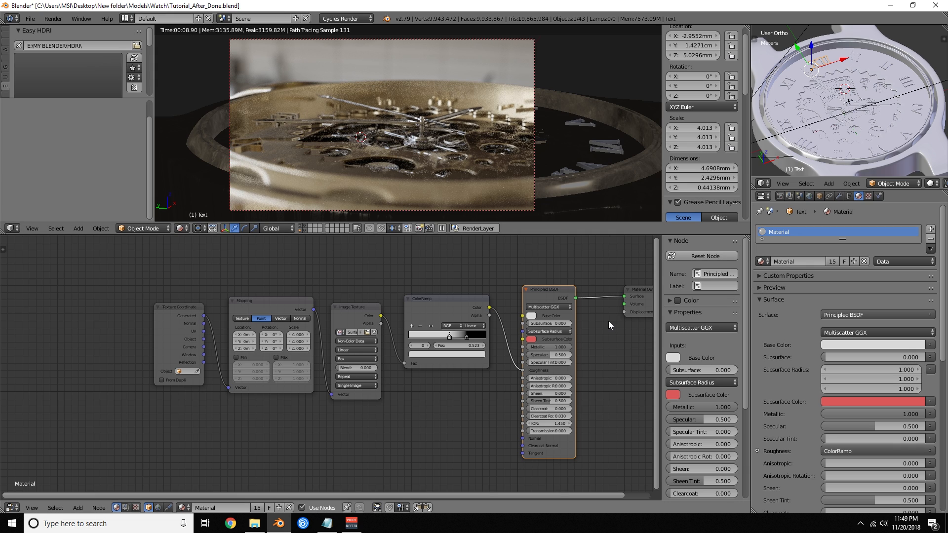
pyautogui.click(764, 262)
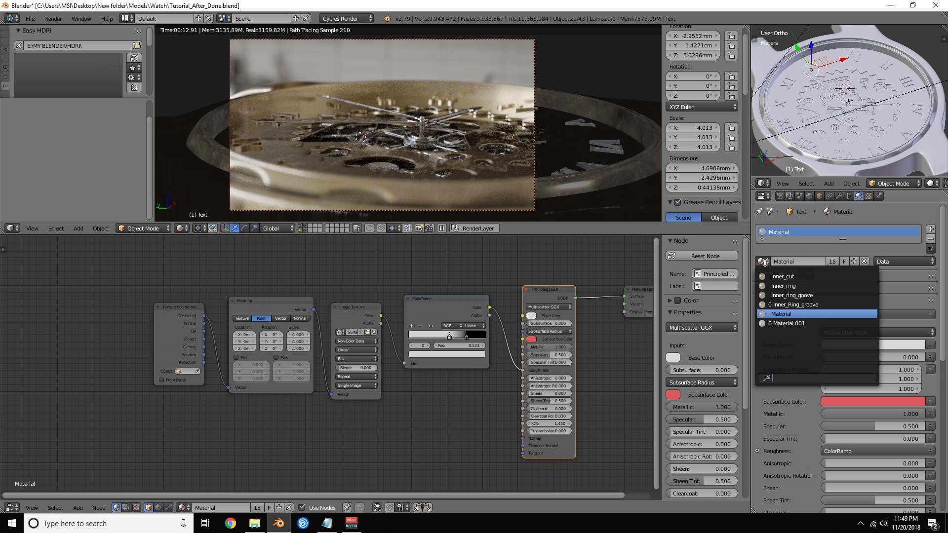
pyautogui.click(791, 308)
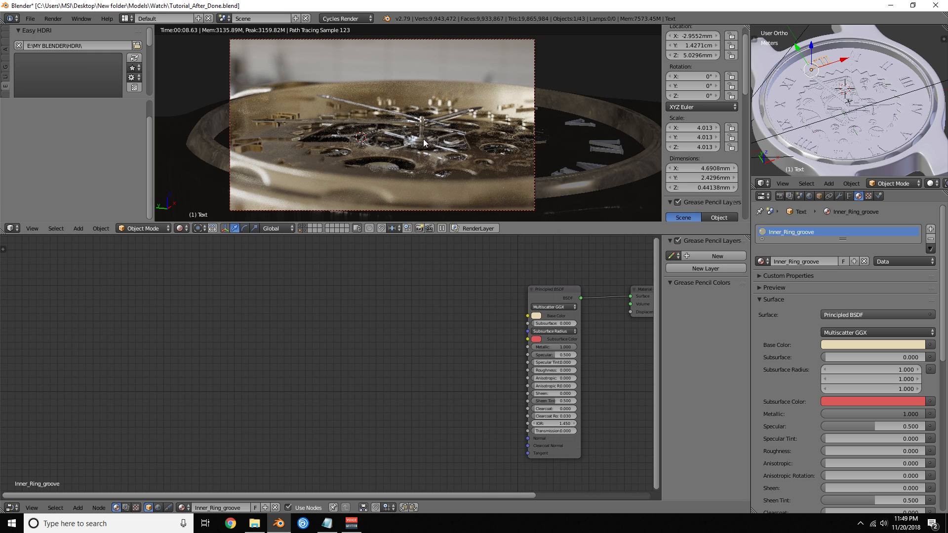
# - Give the round part at the base of the hands' shaft its own material copy and tint its base color a pale beige gold
pyautogui.scroll(1, 425, 143)
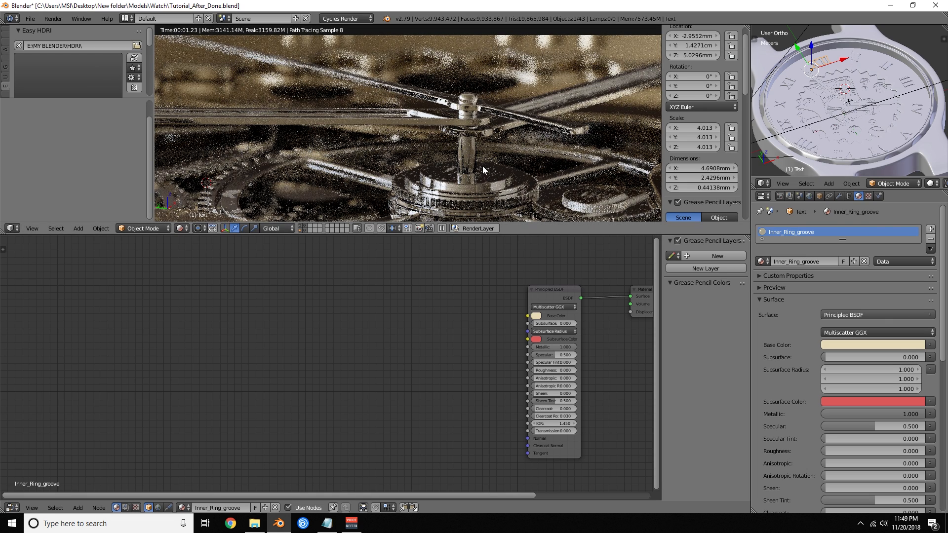
pyautogui.moveTo(499, 182); pyautogui.dragTo(468, 169, button='middle')
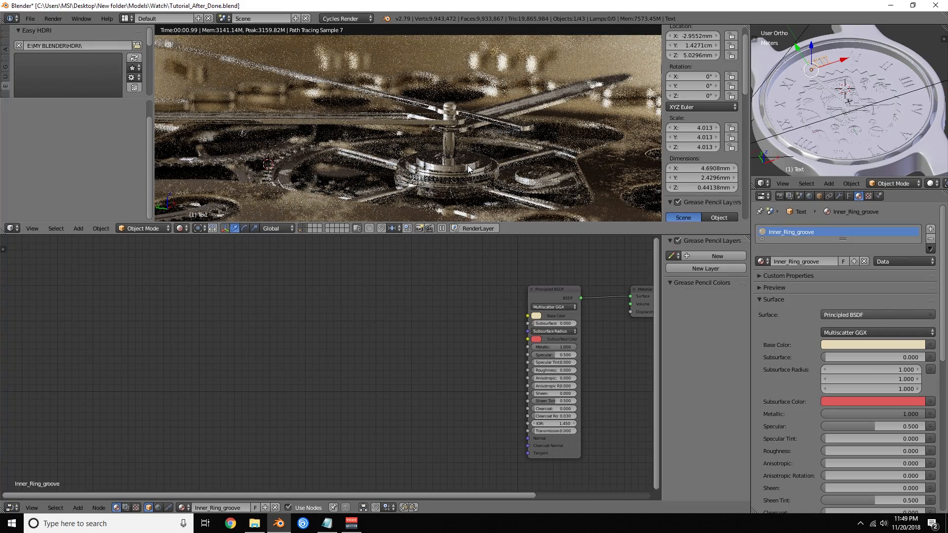
pyautogui.rightClick(469, 168)
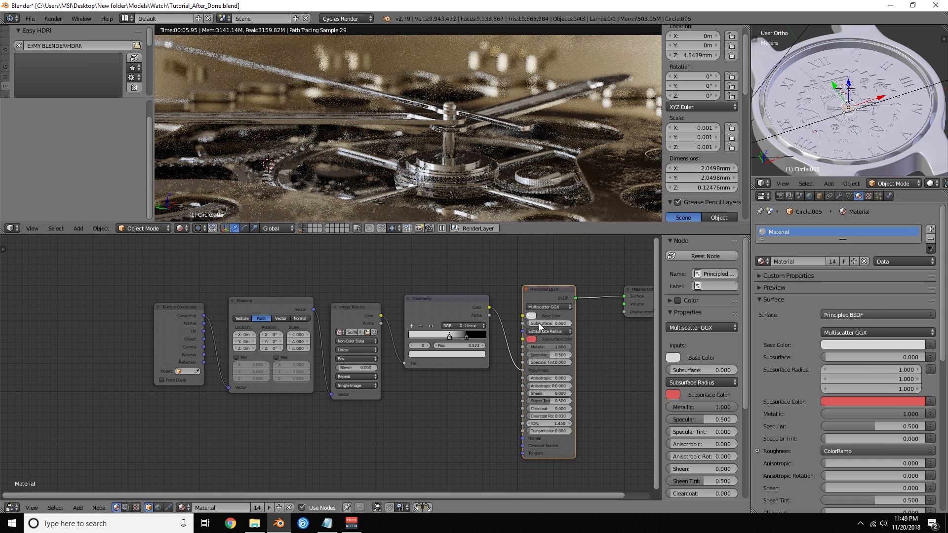
pyautogui.click(831, 262)
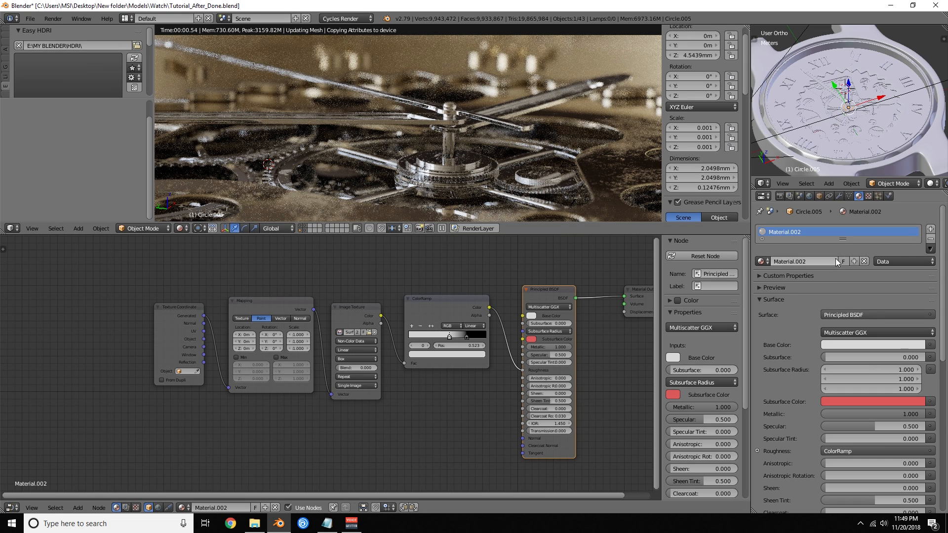
pyautogui.click(531, 316)
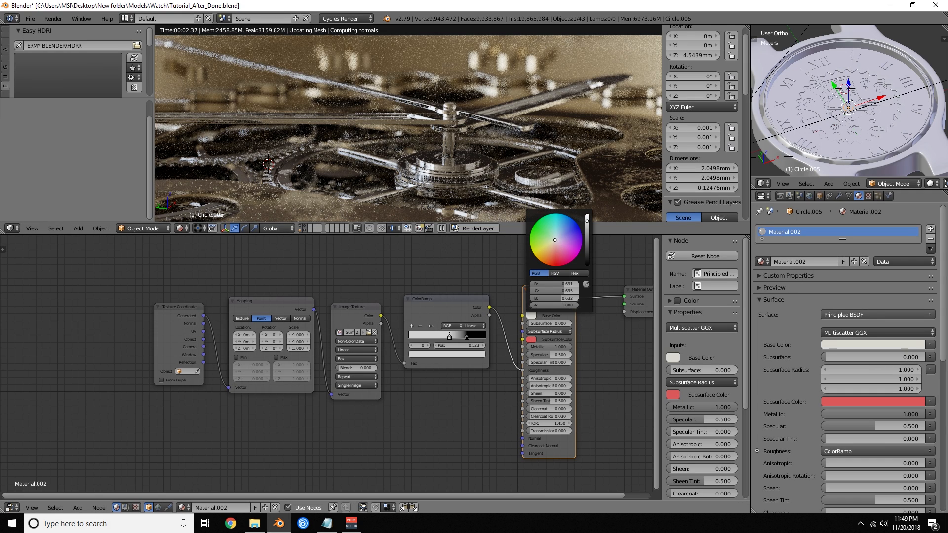
pyautogui.click(554, 242)
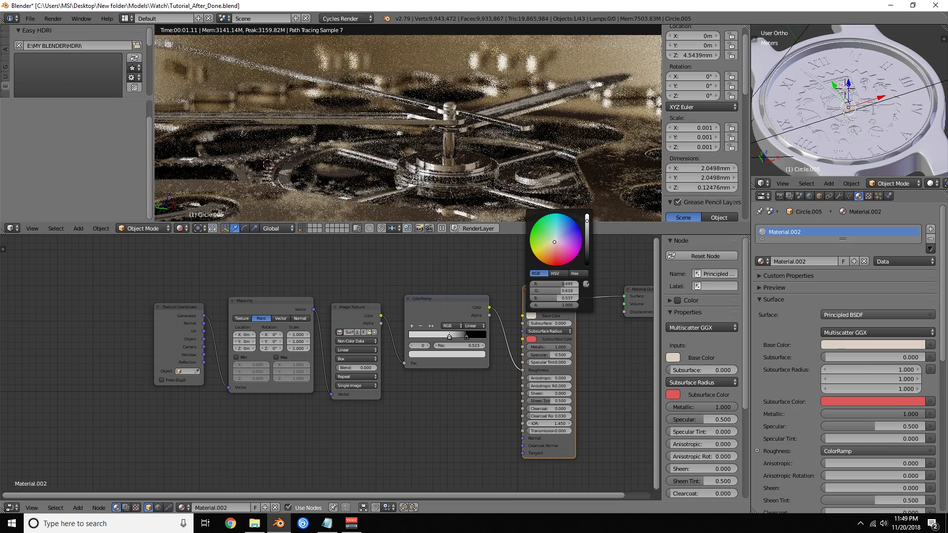
pyautogui.click(552, 244)
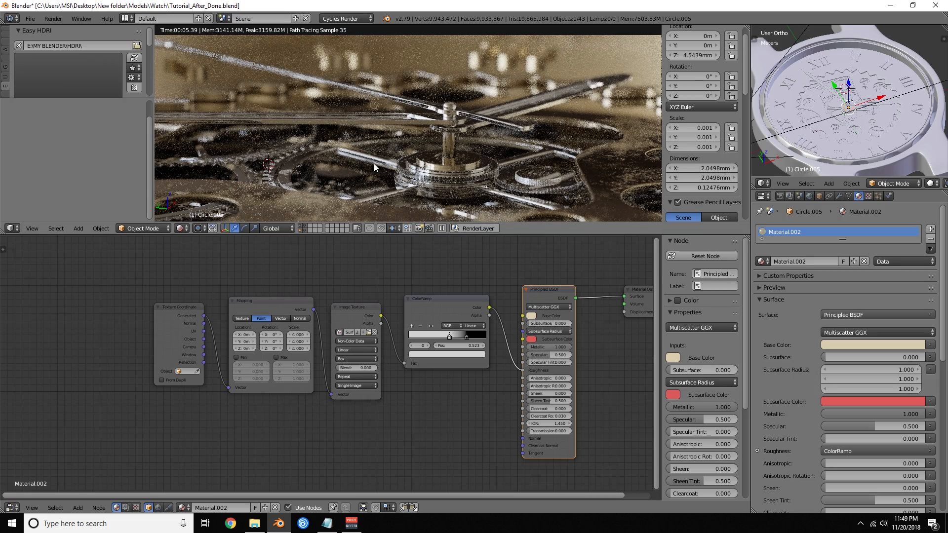
# - Assign the pale gold Material.002 to Gear.003 beside the central shaft, replacing a single-user copy of its material
pyautogui.scroll(-1, 375, 164)
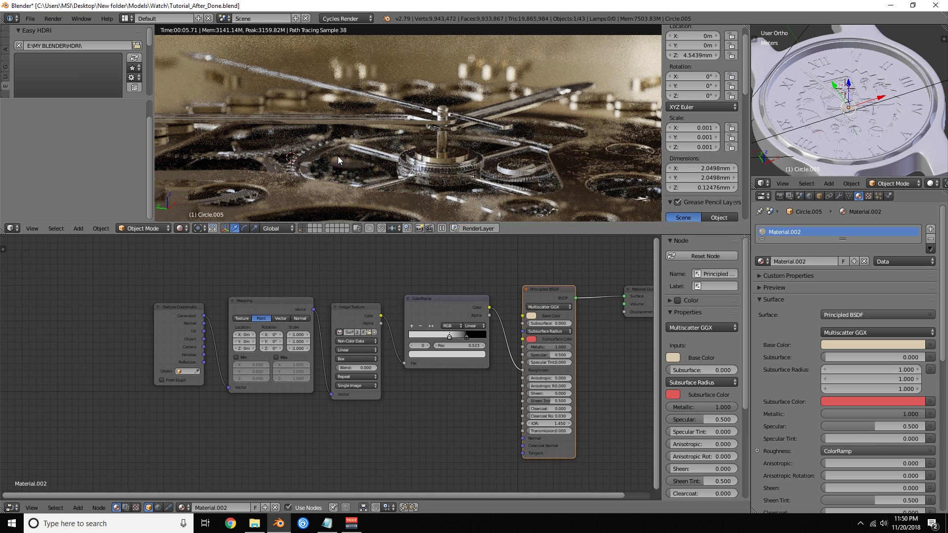
pyautogui.rightClick(278, 155)
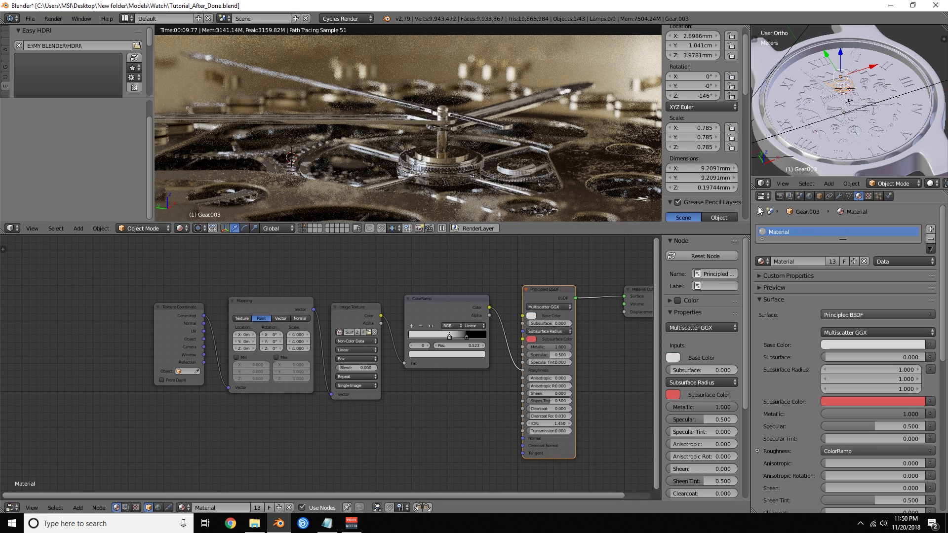
pyautogui.click(833, 262)
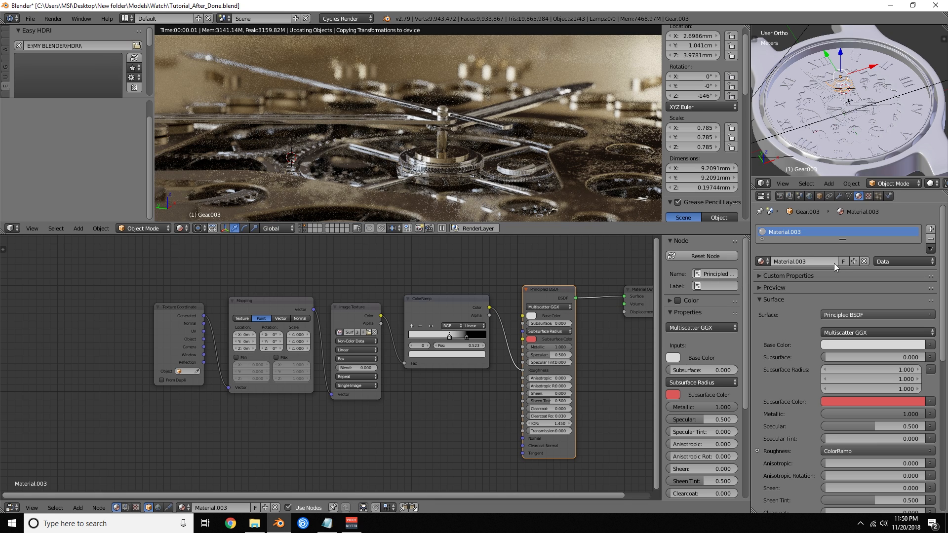
pyautogui.click(762, 261)
pyautogui.click(785, 333)
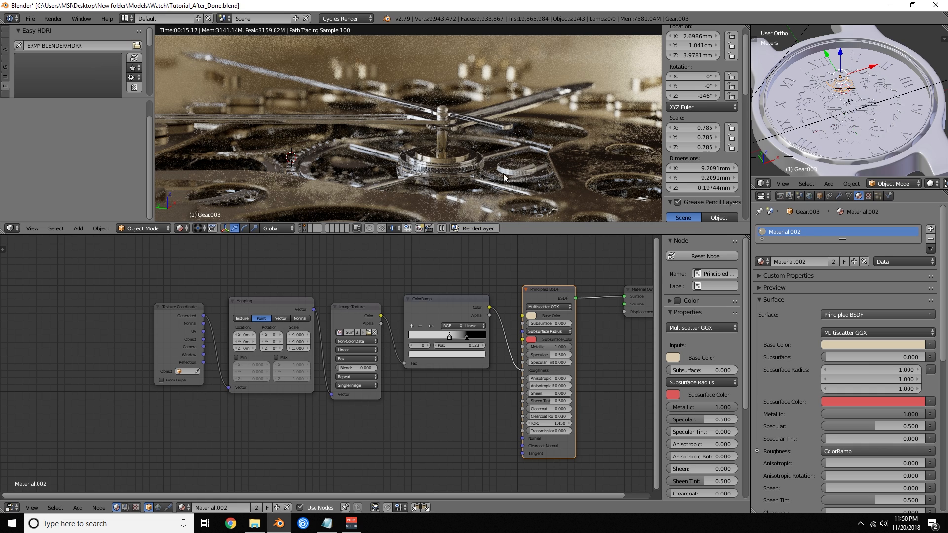
# - Delete the small gear Gear.007 beside the central shaft
pyautogui.rightClick(521, 171)
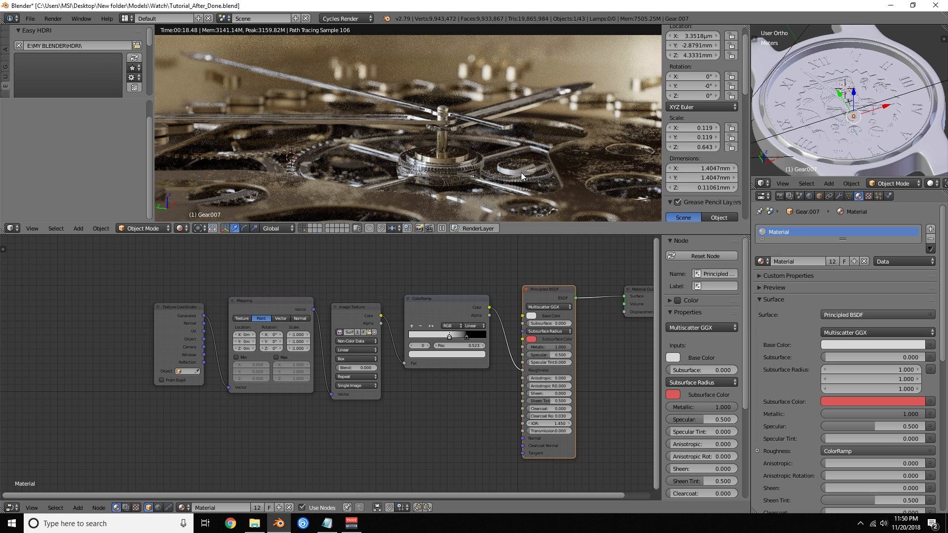
pyautogui.press('x')
pyautogui.press('Return')
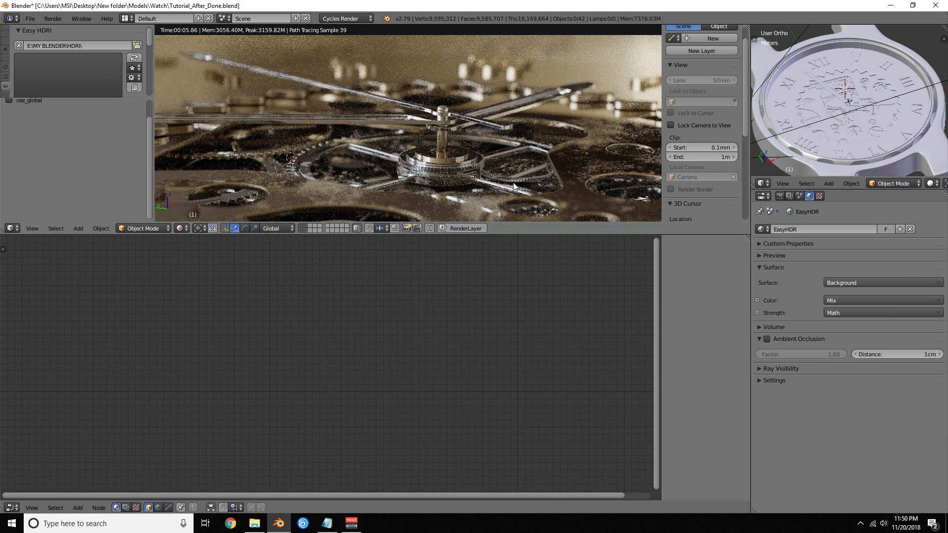
# - Assign the pale gold Material.002 to Gear.005 beside the central shaft and check the wider rendered view
pyautogui.rightClick(514, 187)
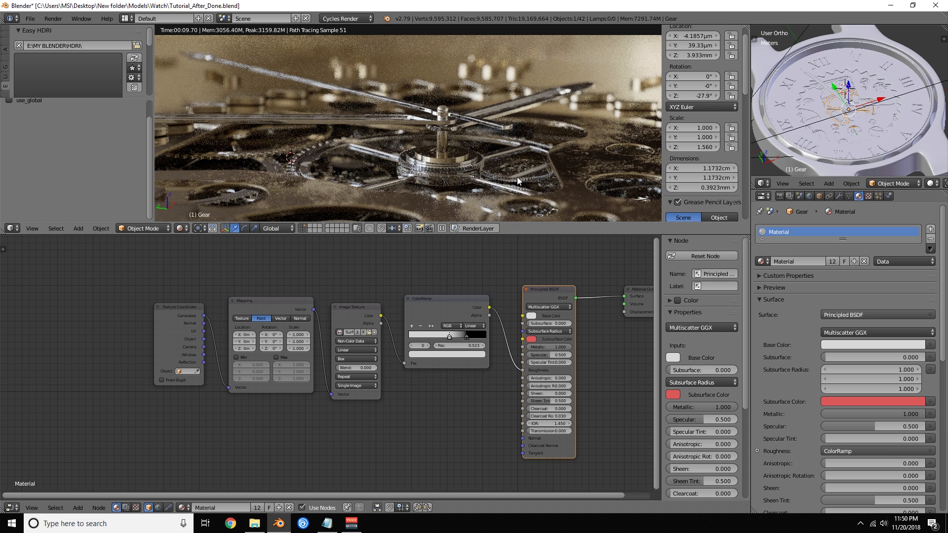
pyautogui.rightClick(517, 177)
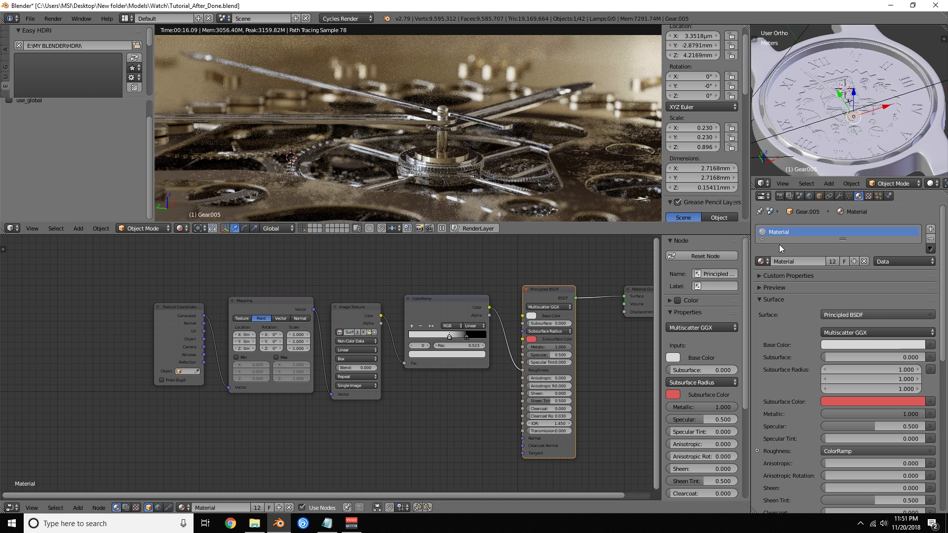
pyautogui.click(762, 261)
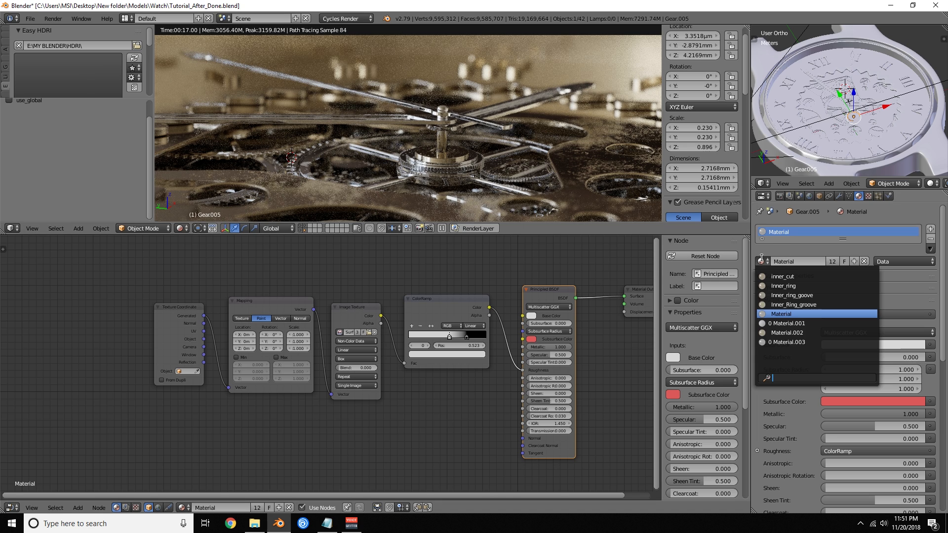
pyautogui.click(787, 333)
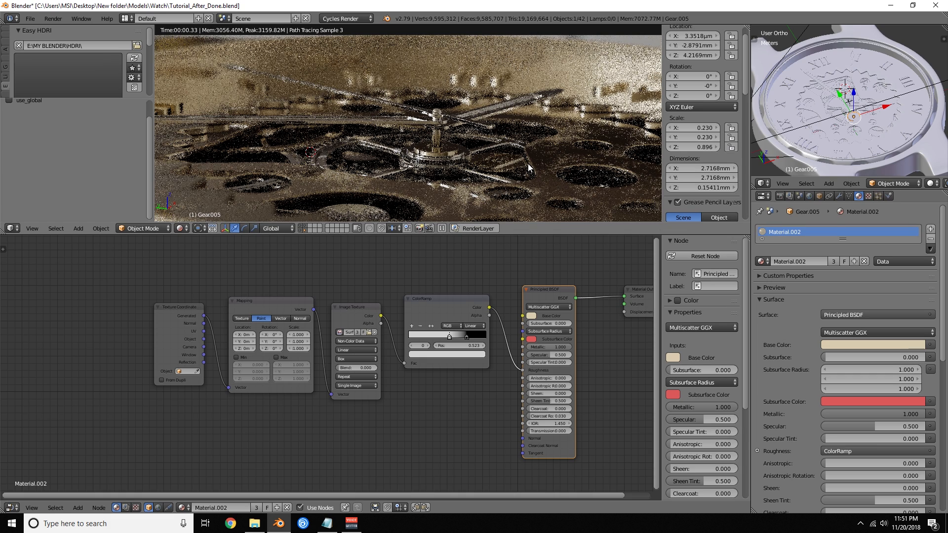
pyautogui.scroll(-1, 528, 164)
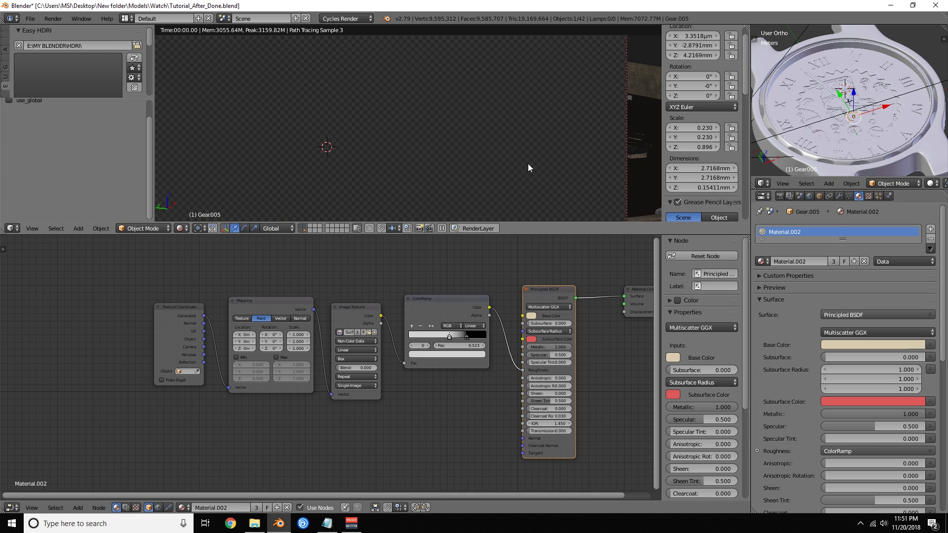
# - Lighten the color of the ColorRamp stop at position 0.873 in the Inner_ring_goove material to a light grey
pyautogui.scroll(-1, 528, 164)
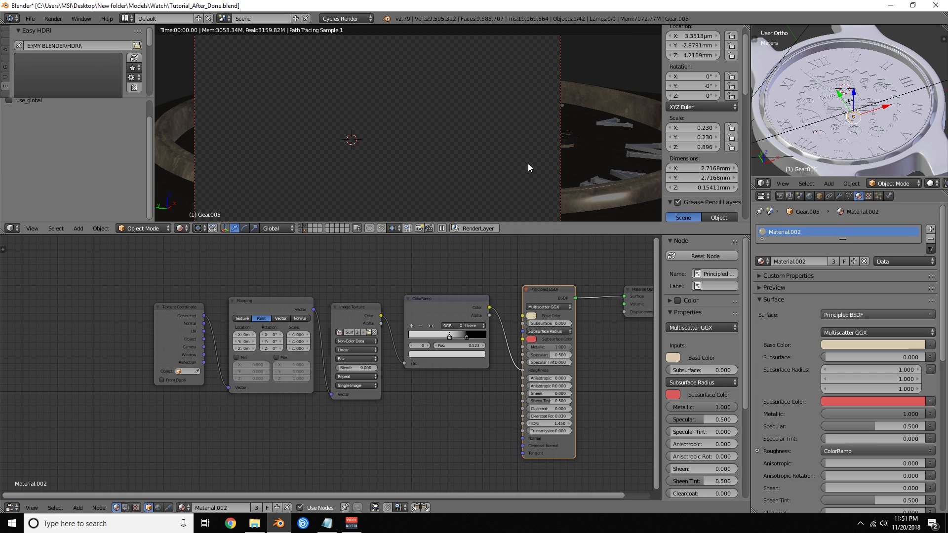
pyautogui.scroll(-1, 529, 164)
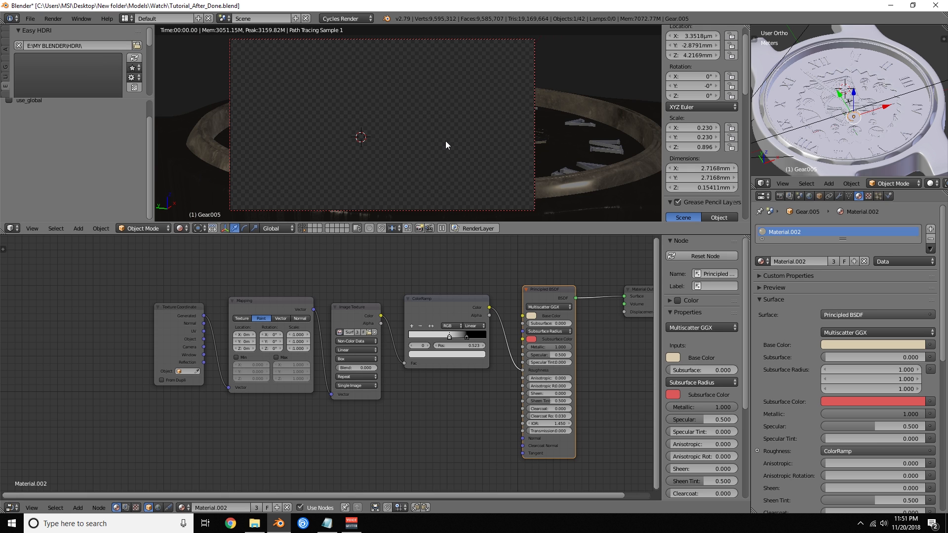
pyautogui.scroll(-1, 446, 142)
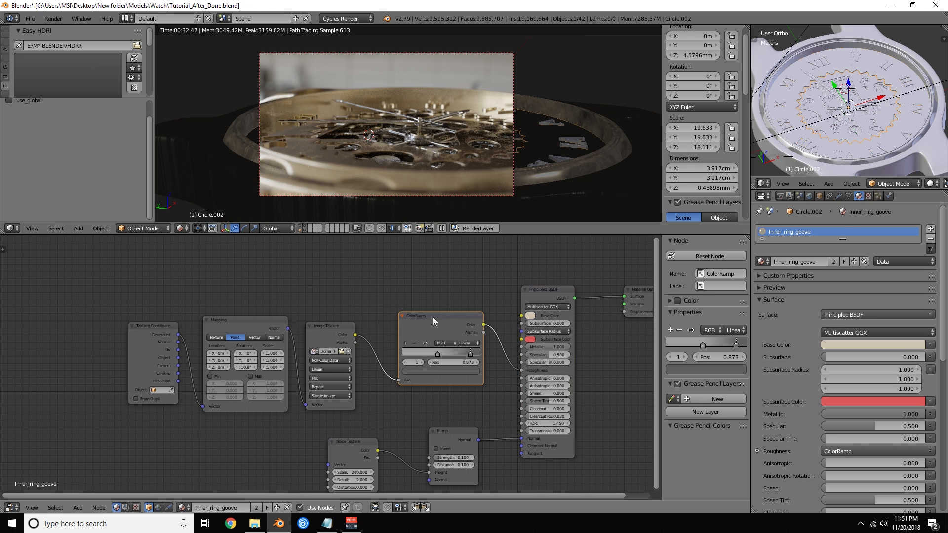
pyautogui.scroll(1, 433, 317)
pyautogui.click(504, 374)
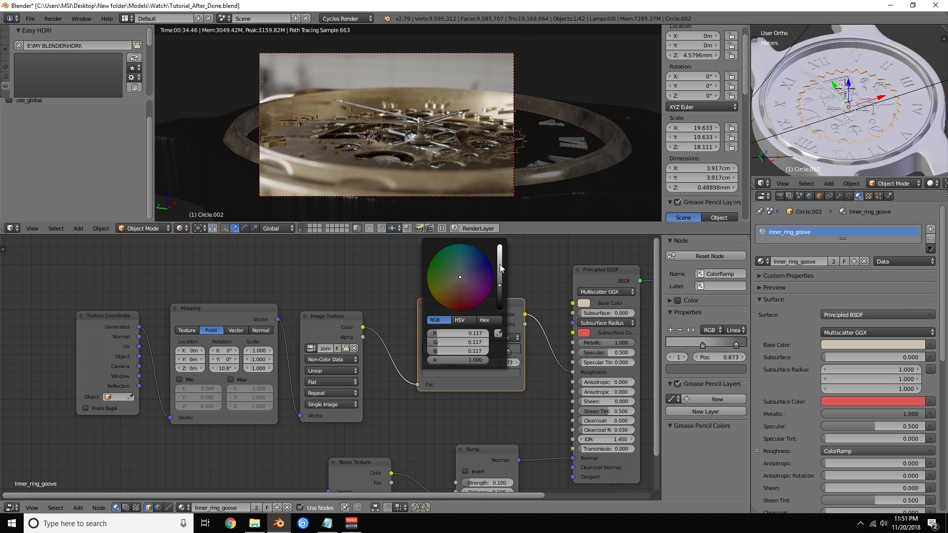
pyautogui.moveTo(499, 265); pyautogui.dragTo(500, 255)
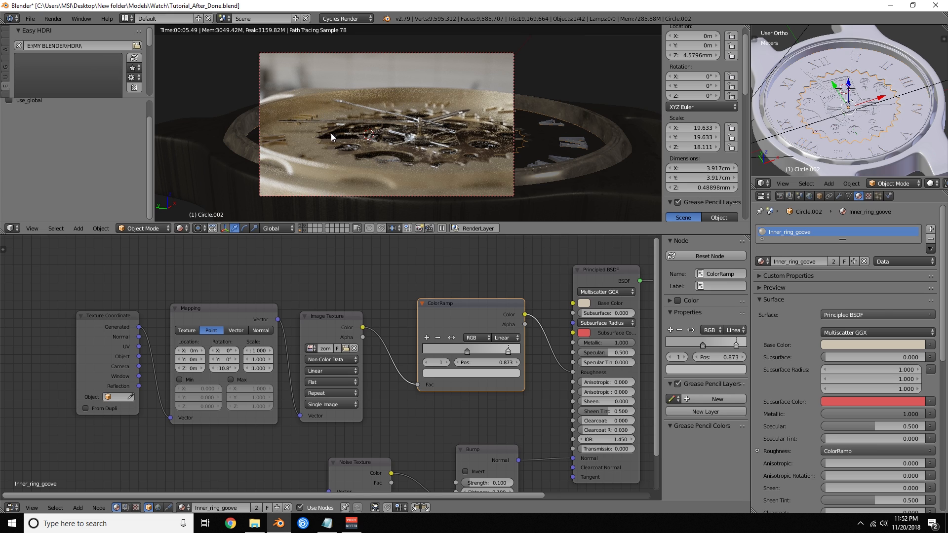
# - In the Inner_ring material, disconnect the image texture from Metallic, set Metallic to 1.000 and drive Roughness with the ColorRamp
pyautogui.rightClick(286, 107)
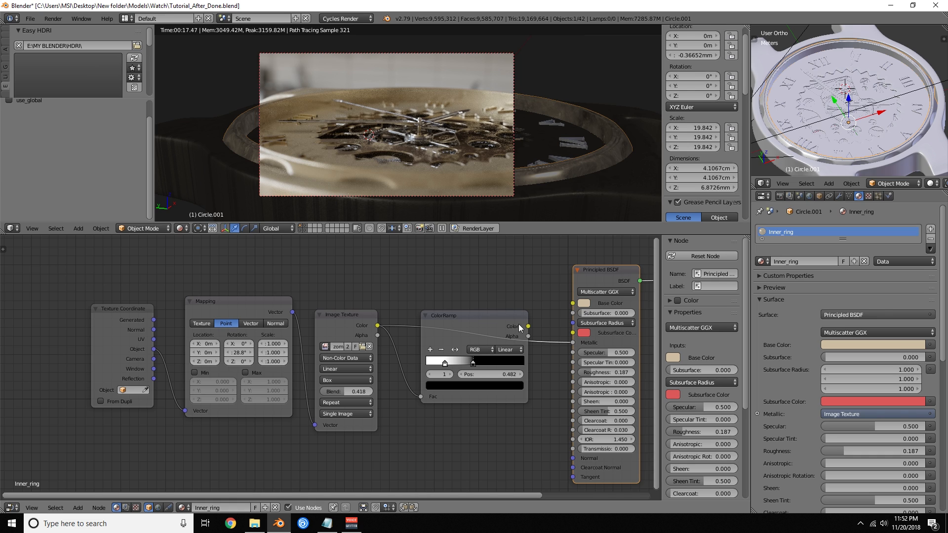
pyautogui.scroll(-1, 523, 329)
pyautogui.moveTo(494, 331); pyautogui.dragTo(465, 319)
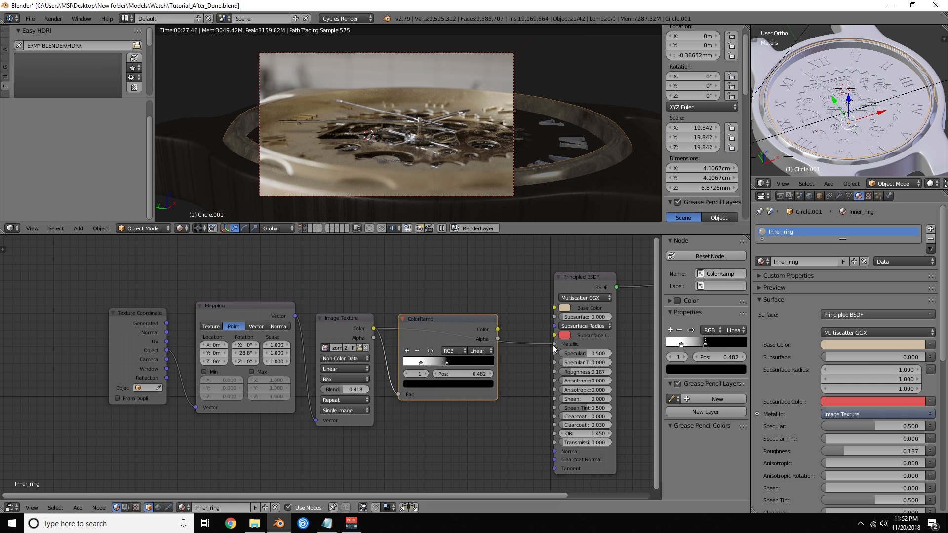
pyautogui.moveTo(553, 345); pyautogui.dragTo(534, 361)
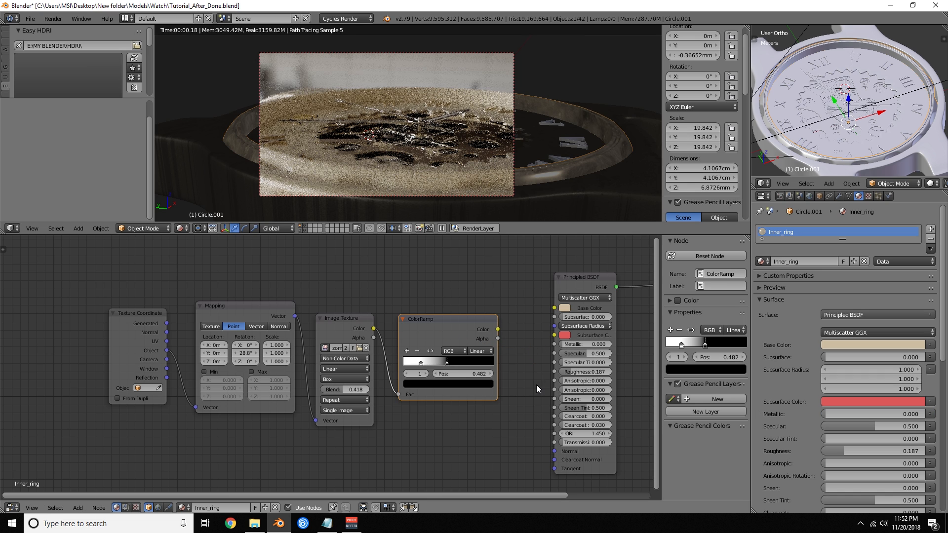
pyautogui.click(691, 341)
pyautogui.moveTo(569, 344); pyautogui.dragTo(611, 344)
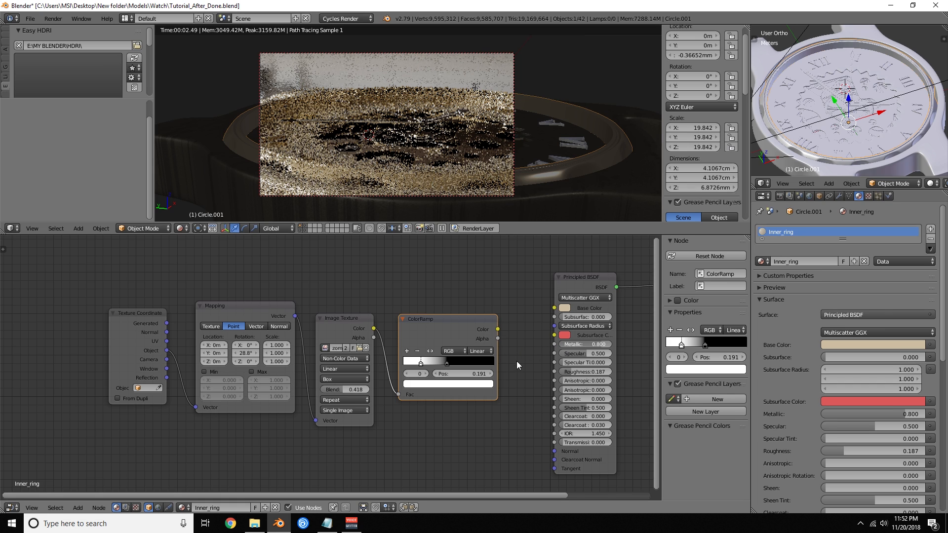
pyautogui.hotkey('ctrl', 'z')
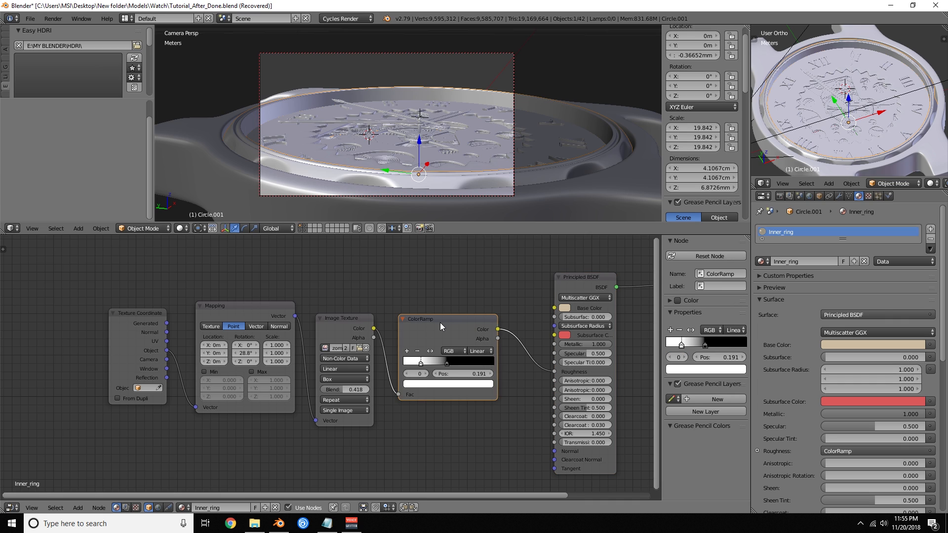
# - Preview the ColorRamp output on the inner ring in the rendered view, and switch the material output back to the Principled BSDF
pyautogui.moveTo(440, 322); pyautogui.dragTo(446, 310)
pyautogui.keyDown('ctrl'); pyautogui.keyDown('shift'); pyautogui.click(458, 310); pyautogui.keyUp('shift'); pyautogui.keyUp('ctrl')
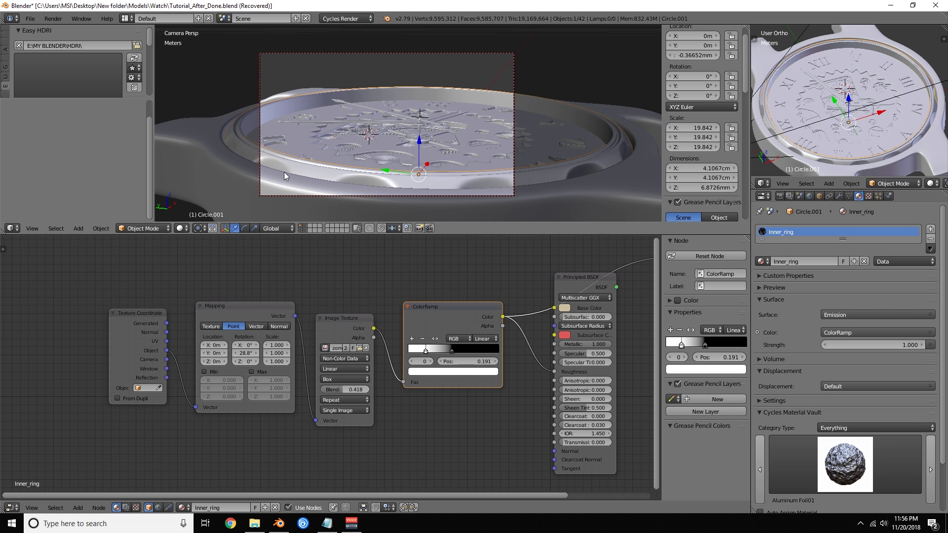
pyautogui.hotkey('shift', 'z')
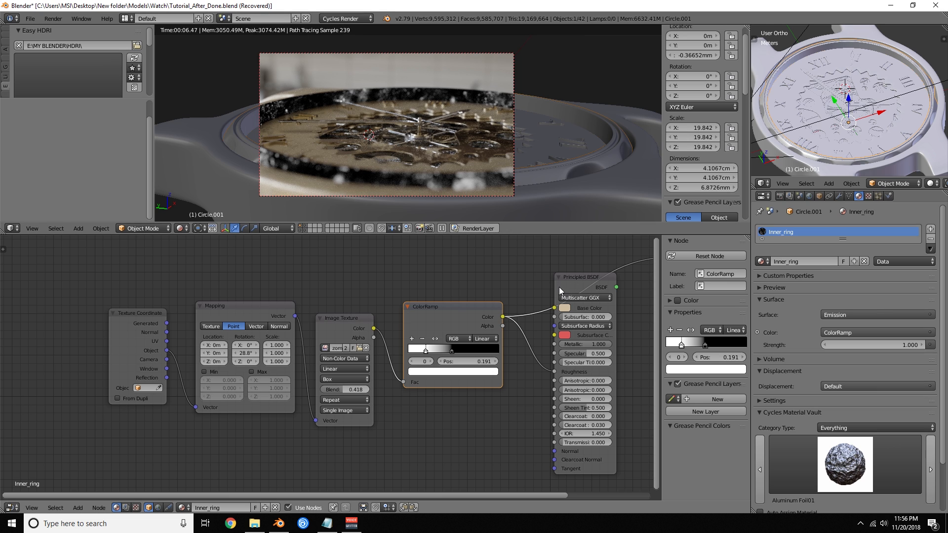
pyautogui.keyDown('ctrl'); pyautogui.keyDown('shift'); pyautogui.click(588, 279); pyautogui.keyUp('shift'); pyautogui.keyUp('ctrl')
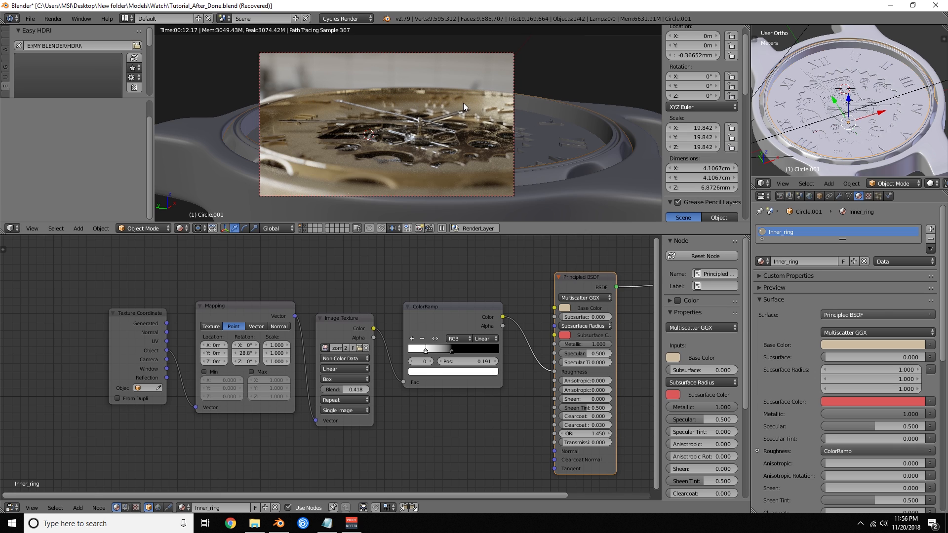
# - Lighten the black ColorRamp stop at position 0.482 in the Inner_ring material to a dark grey
pyautogui.click(483, 349)
pyautogui.click(476, 348)
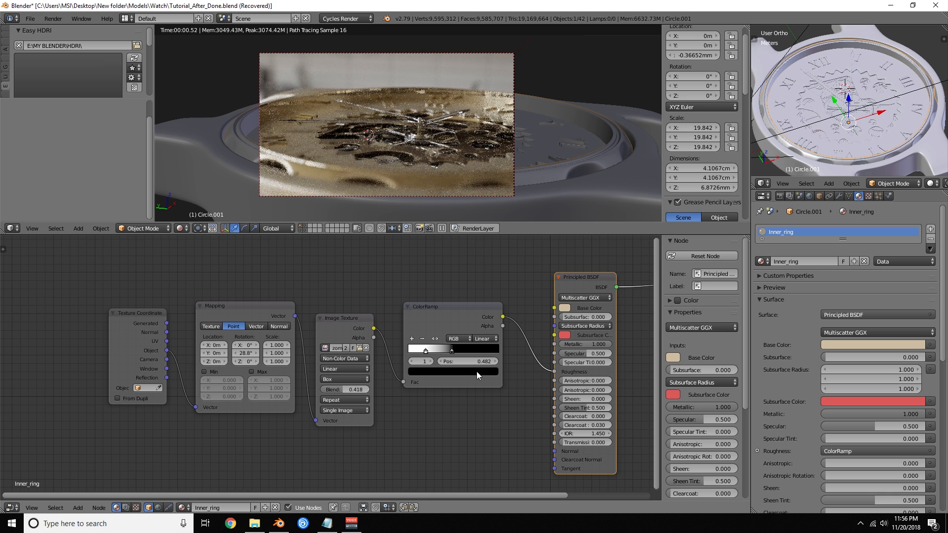
pyautogui.click(477, 371)
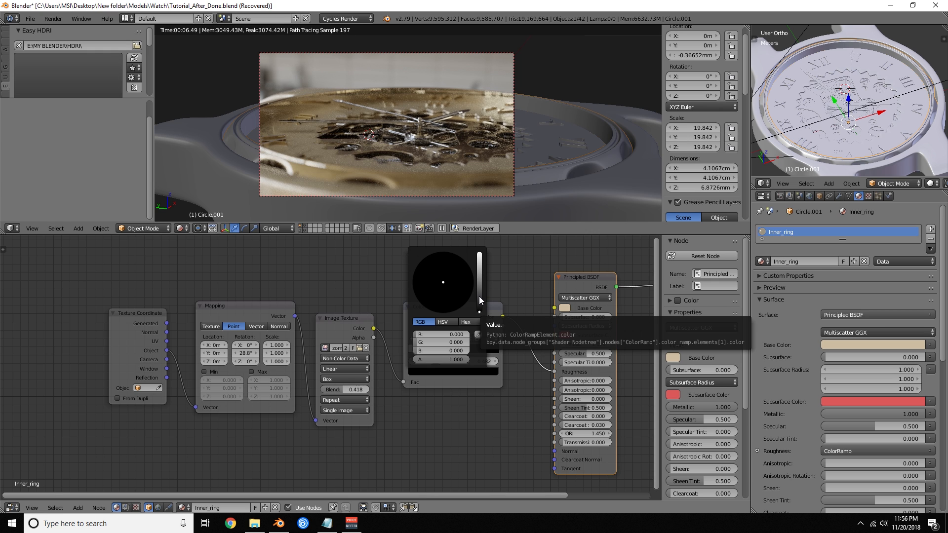
pyautogui.moveTo(479, 296); pyautogui.dragTo(481, 293)
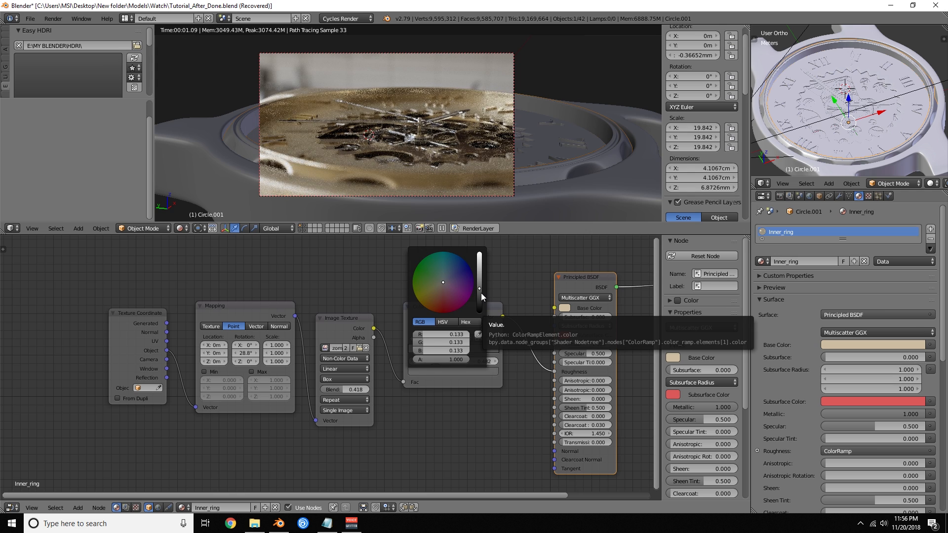
pyautogui.click(481, 292)
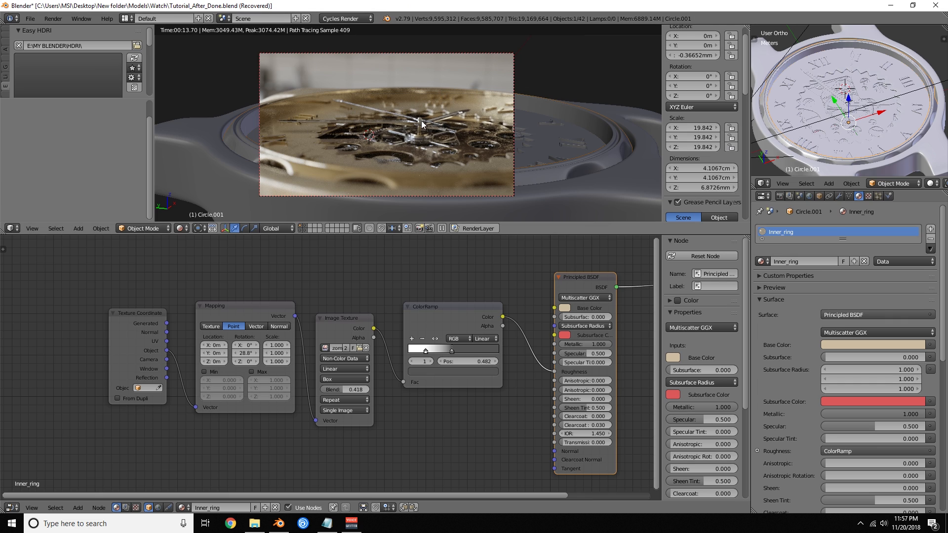
# - Set the camera's rotation to X 74.4°, Y 0° and Z -69.3°, and its Z location to 1.6329 cm
pyautogui.hotkey('shift', 'z')
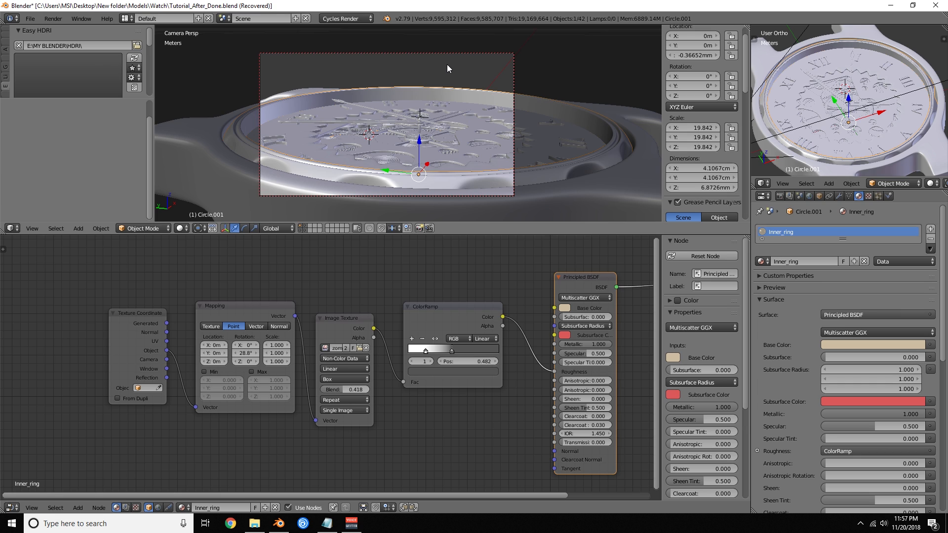
pyautogui.rightClick(445, 54)
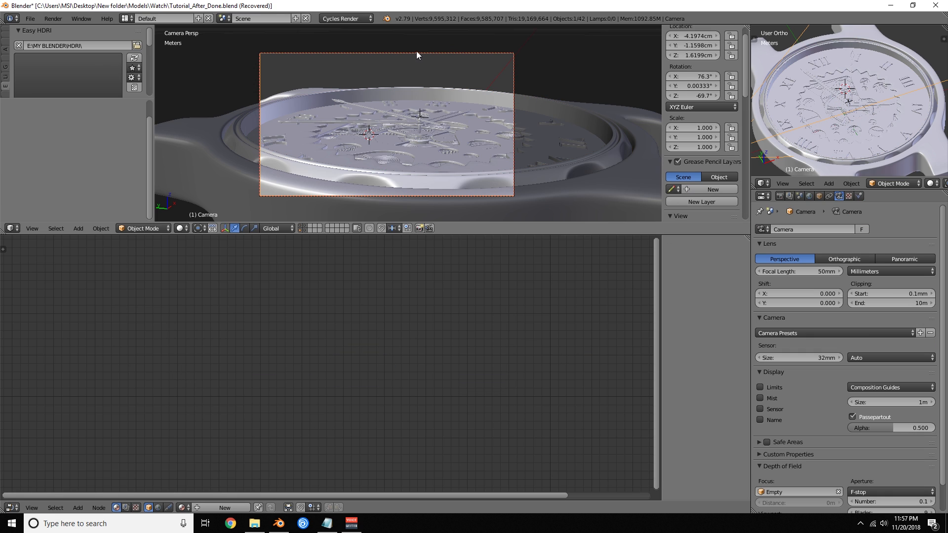
pyautogui.scroll(2, 716, 100)
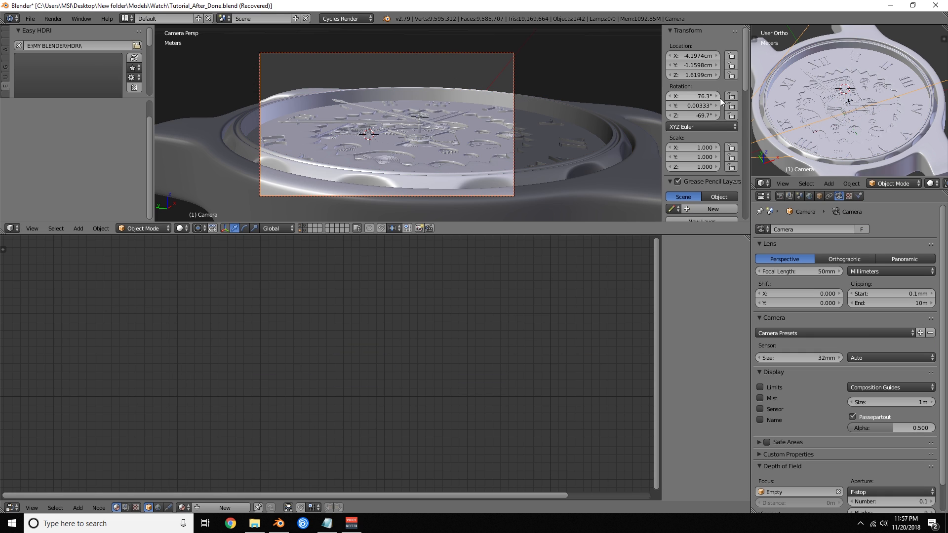
pyautogui.moveTo(694, 116)
pyautogui.mouseDown()
pyautogui.moveTo(704, 116)
pyautogui.moveTo(686, 116)
pyautogui.moveTo(689, 105)
pyautogui.mouseUp()
pyautogui.click(692, 106)
pyautogui.write('0')
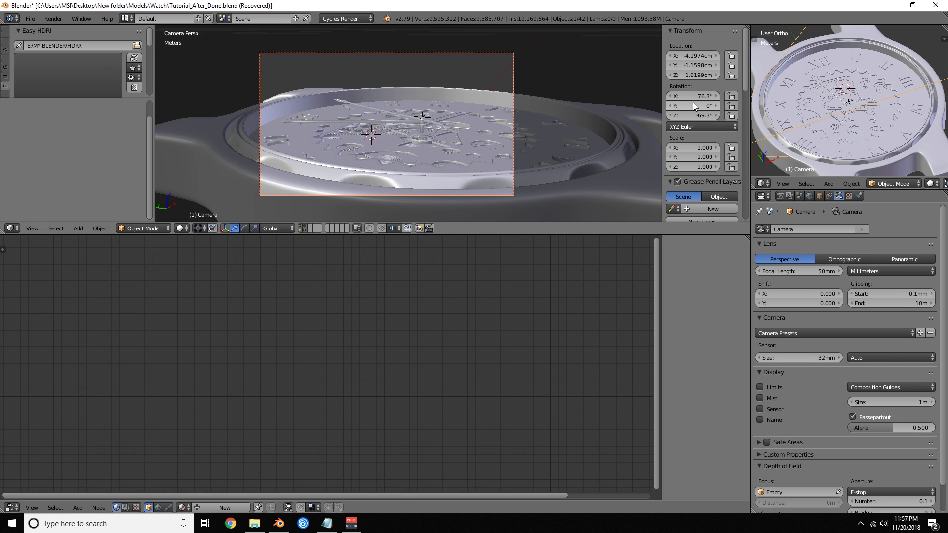
pyautogui.moveTo(691, 96); pyautogui.dragTo(688, 65)
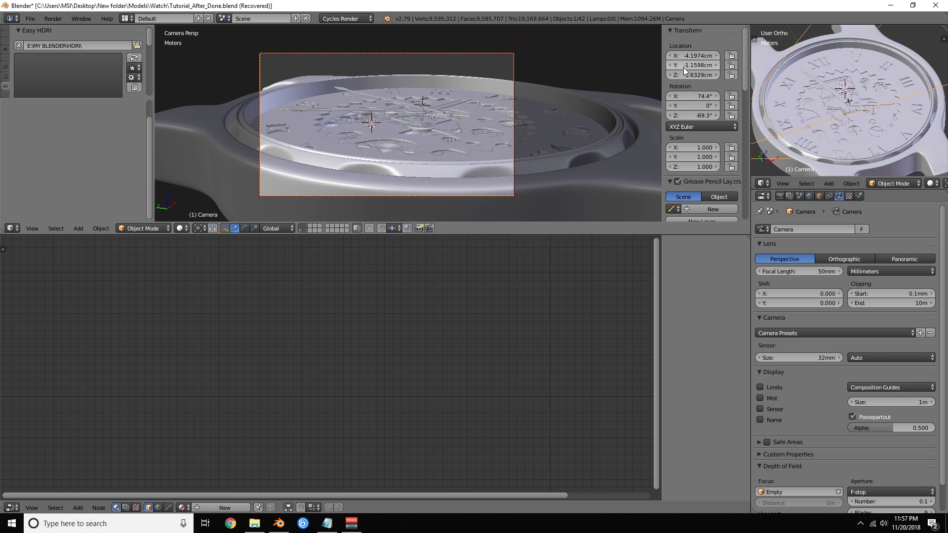
# - Rotate the camera 2.12° in the front view to tilt it further down, and reset its Y rotation to 0°
pyautogui.scroll(-6, 866, 108)
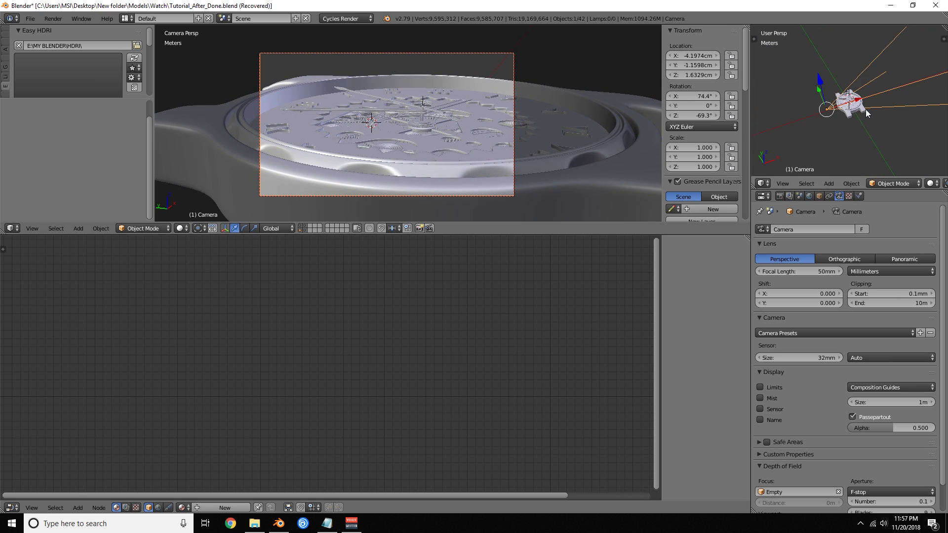
pyautogui.press('KP_7')
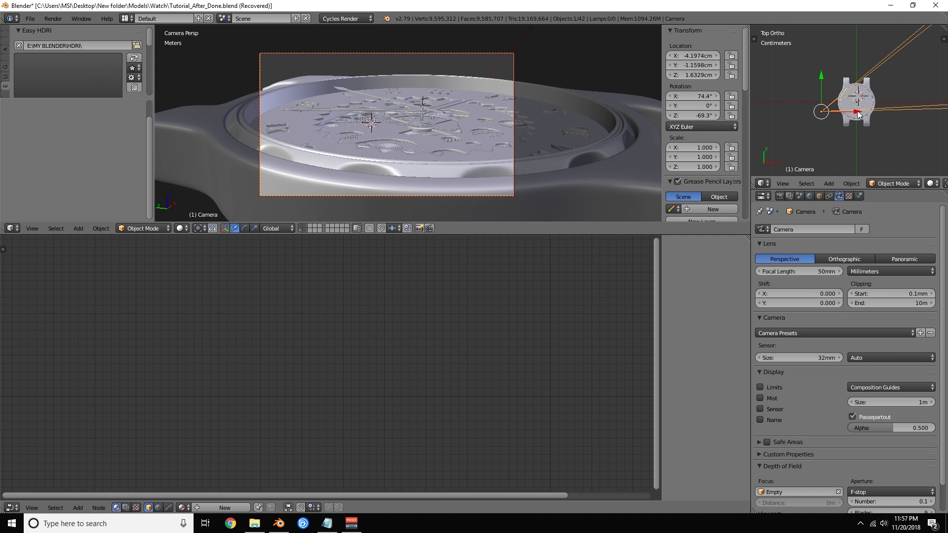
pyautogui.press('KP_1')
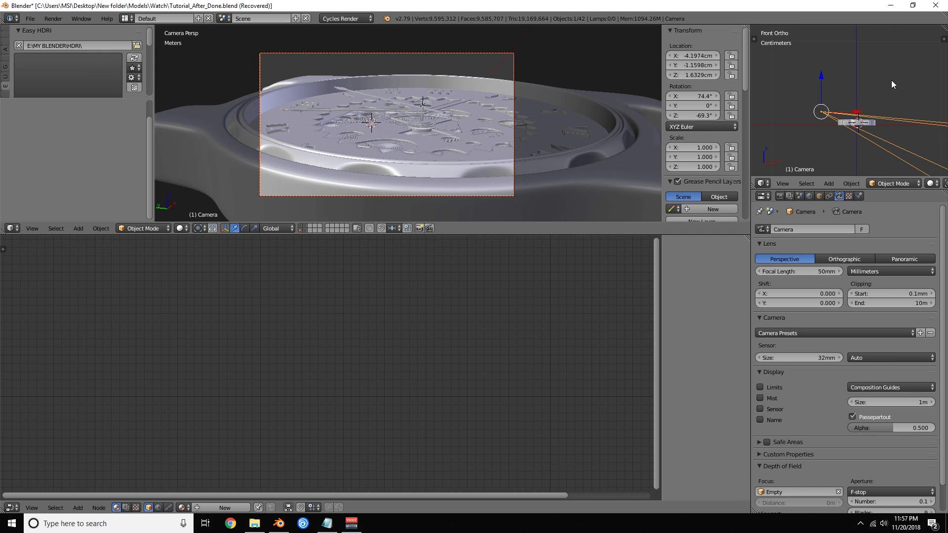
pyautogui.press('r')
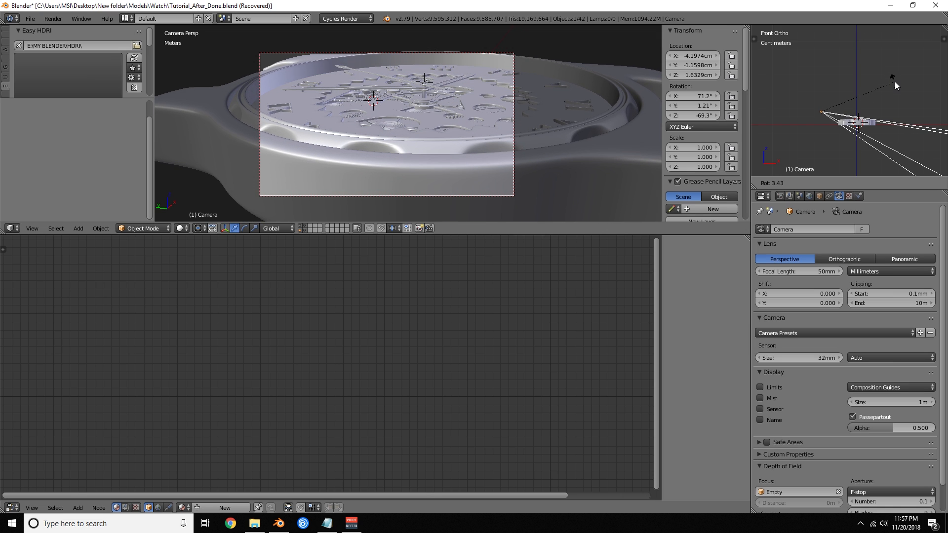
pyautogui.click(895, 80)
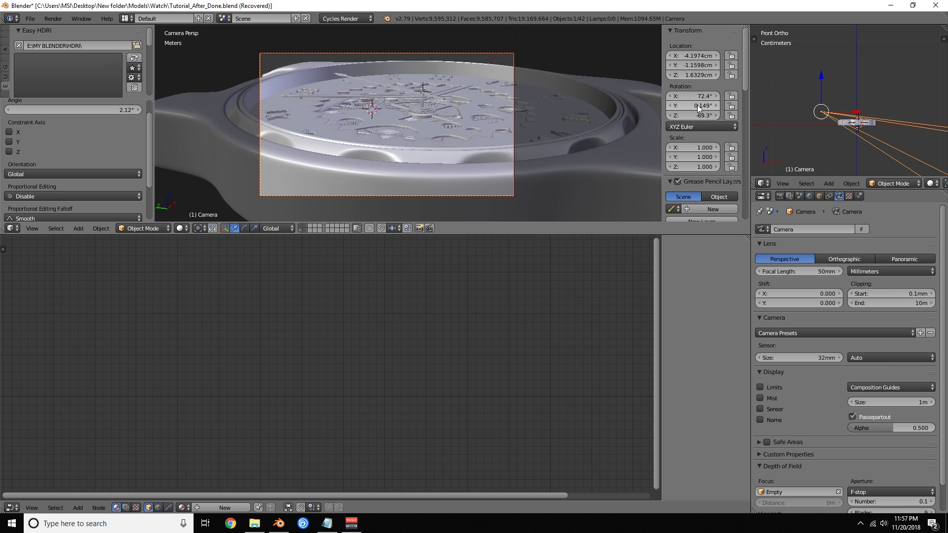
pyautogui.click(696, 106)
pyautogui.write('0')
pyautogui.press('Return')
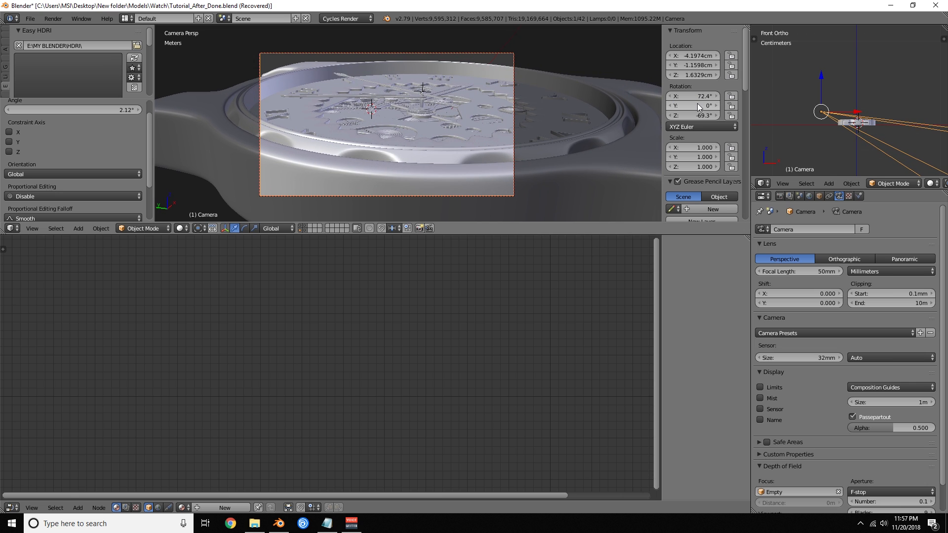
# - Raise the camera's Z location to 1.8229 cm and set its rotation to X 70.2° and Z -69.4°
pyautogui.moveTo(684, 115)
pyautogui.mouseDown()
pyautogui.moveTo(694, 115)
pyautogui.moveTo(685, 113)
pyautogui.mouseUp()
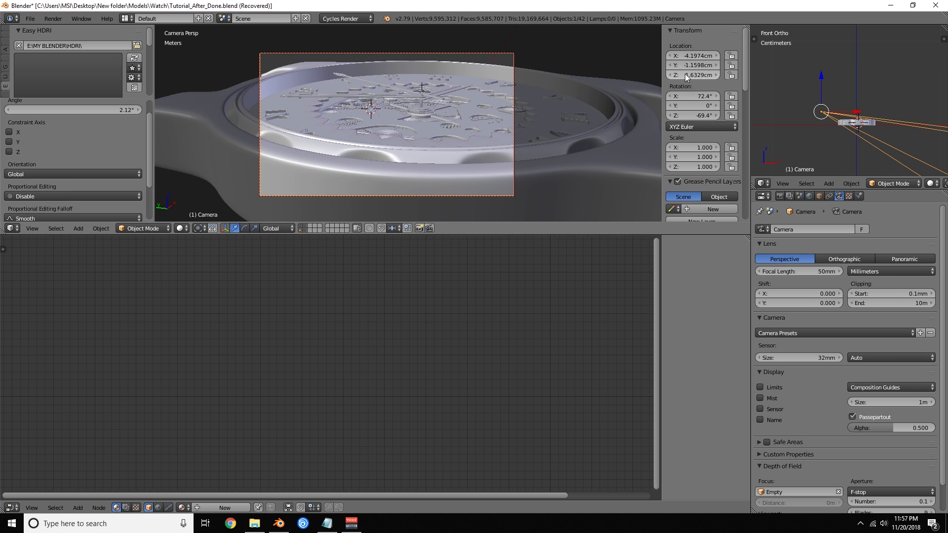
pyautogui.moveTo(686, 75); pyautogui.dragTo(695, 96)
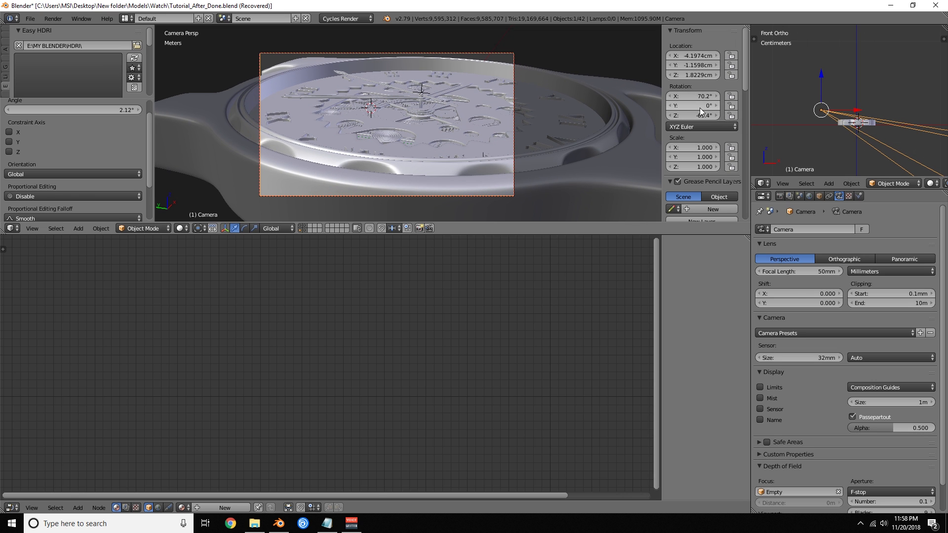
pyautogui.press('r')
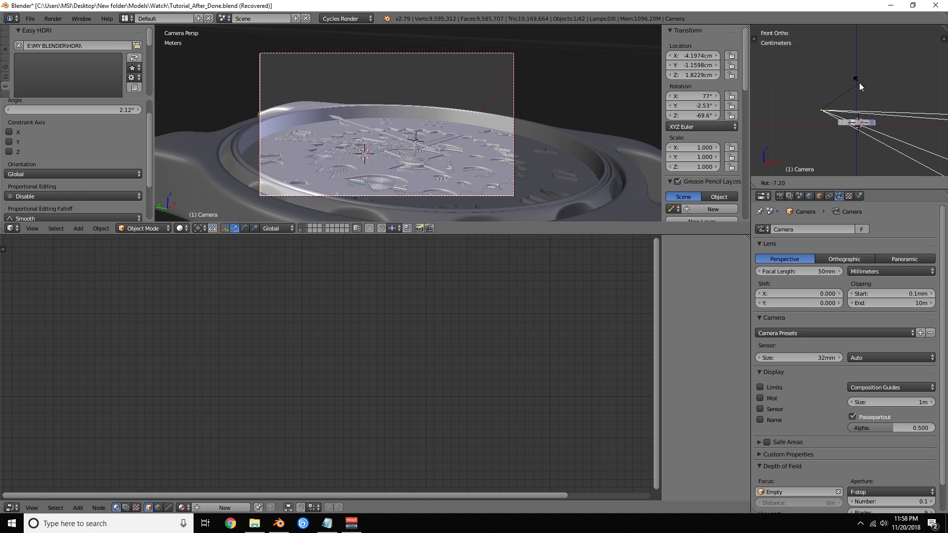
pyautogui.rightClick(873, 95)
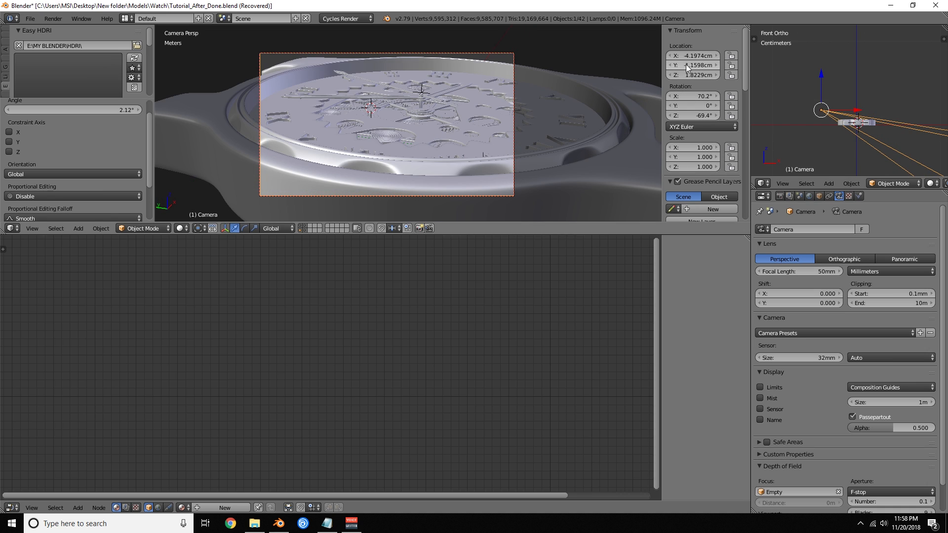
# - Set the camera's X location to -4.0644 cm and Z rotation to -69°, and check the new framing in the rendered view
pyautogui.moveTo(690, 56); pyautogui.dragTo(731, 56)
pyautogui.moveTo(701, 115); pyautogui.dragTo(708, 115)
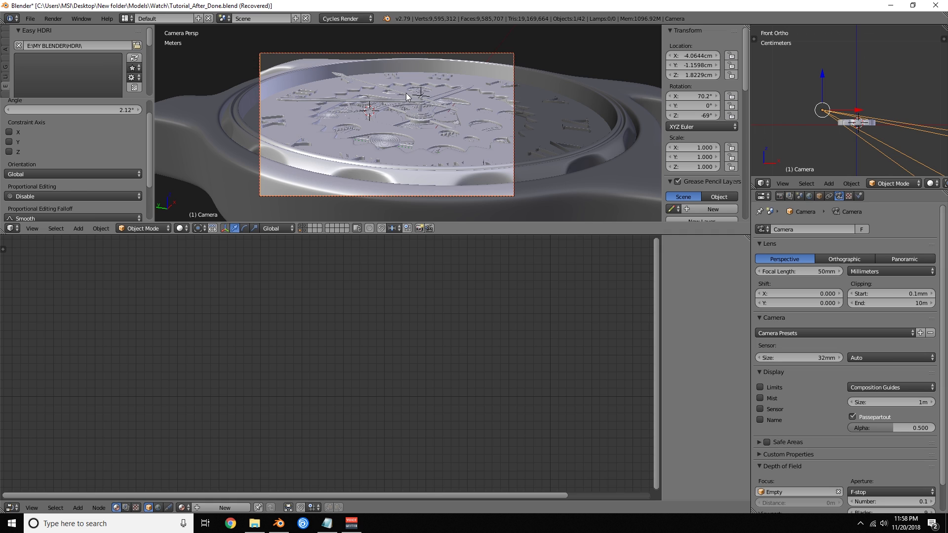
pyautogui.hotkey('shift', 'z')
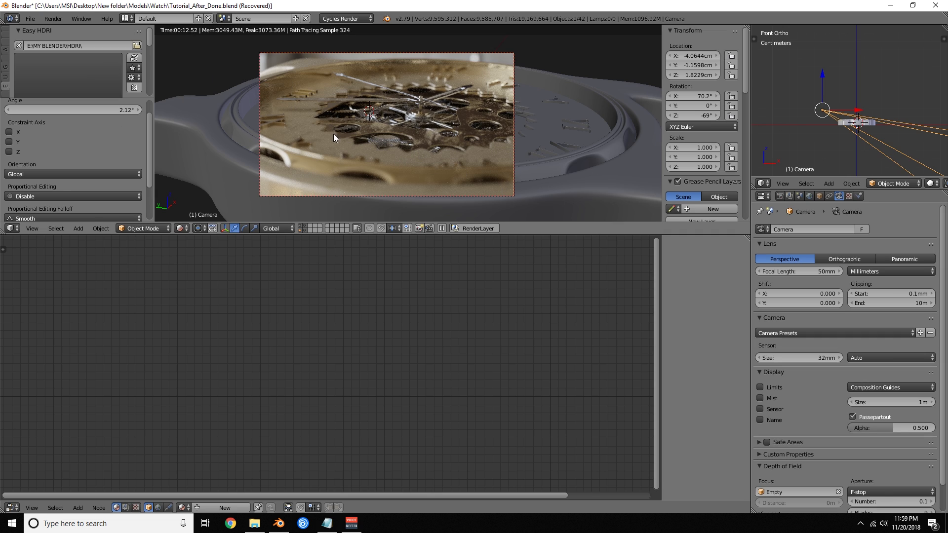
# - Examine and compare the roughness nodes of the Inner_ring_goove and inner_cut materials and locate their parts on the watch dial
pyautogui.rightClick(304, 123)
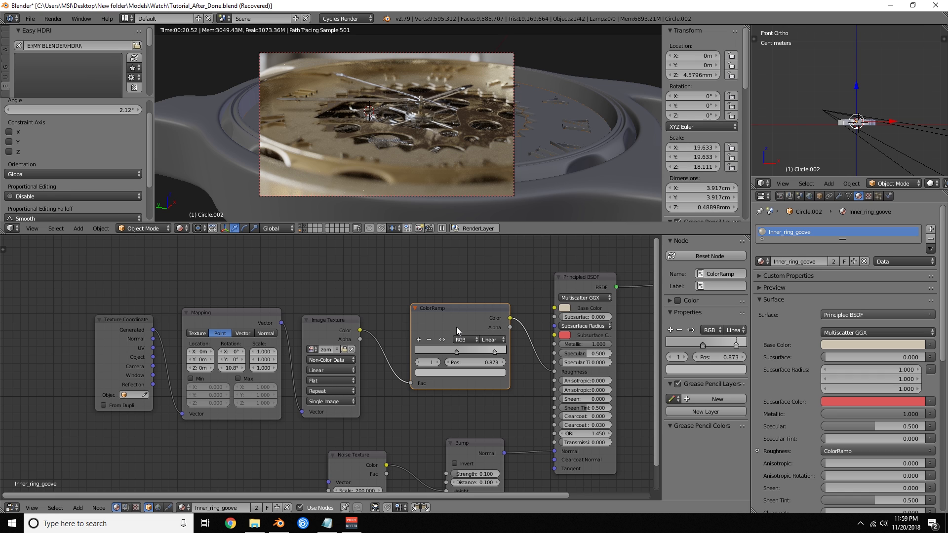
pyautogui.scroll(-2, 467, 358)
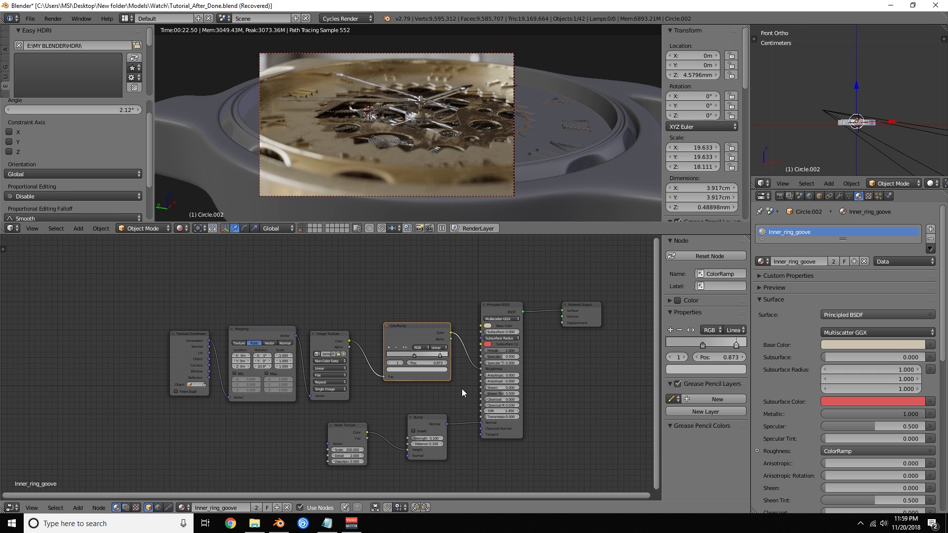
pyautogui.moveTo(461, 389); pyautogui.dragTo(452, 363, button='middle')
pyautogui.scroll(2, 453, 363)
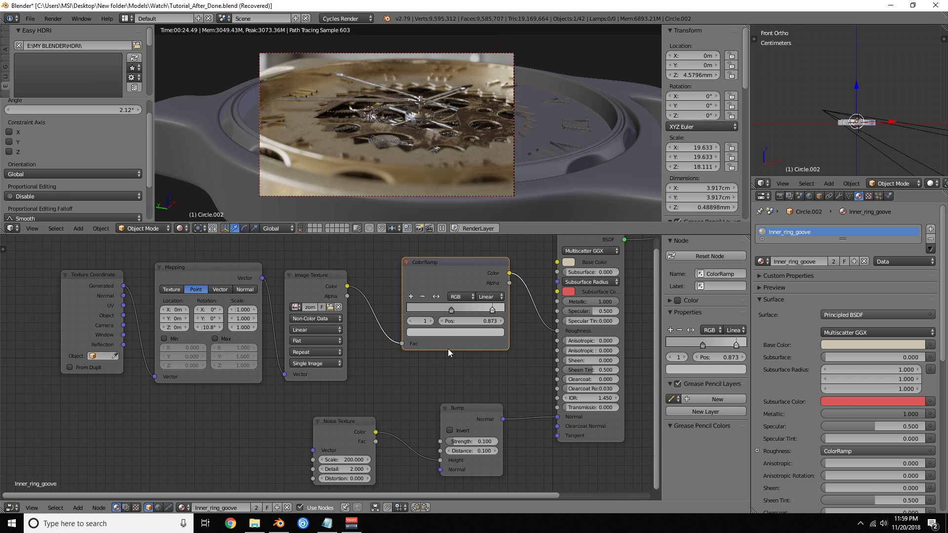
pyautogui.rightClick(304, 129)
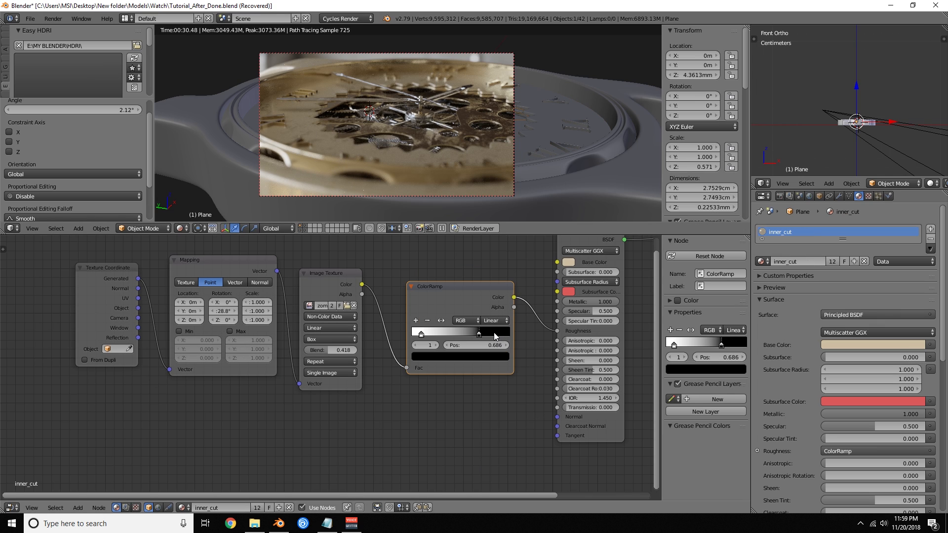
pyautogui.moveTo(835, 148); pyautogui.dragTo(875, 118, button='middle')
pyautogui.scroll(8, 875, 119)
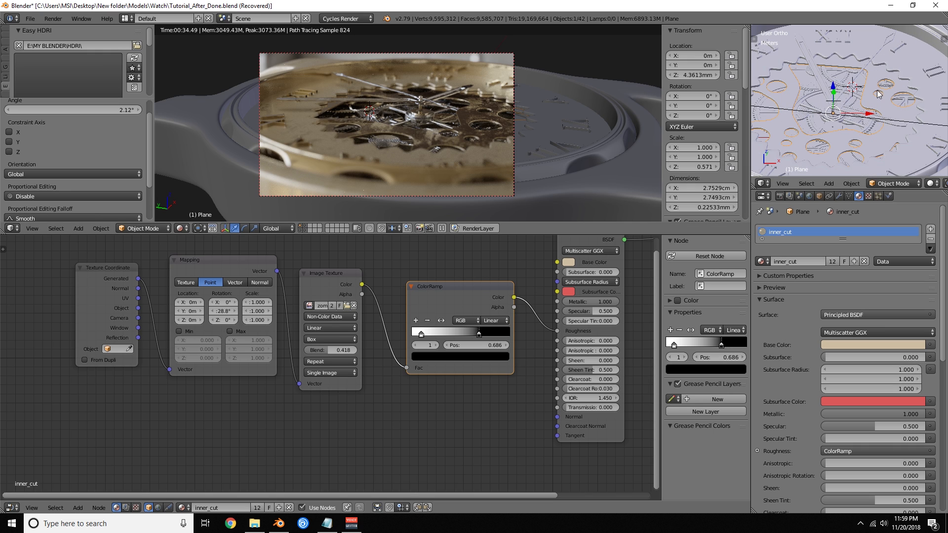
# - Fine-tune the brightness of the grey stop at 0.873 in the toothed inner ring's roughness ColorRamp
pyautogui.rightClick(902, 67)
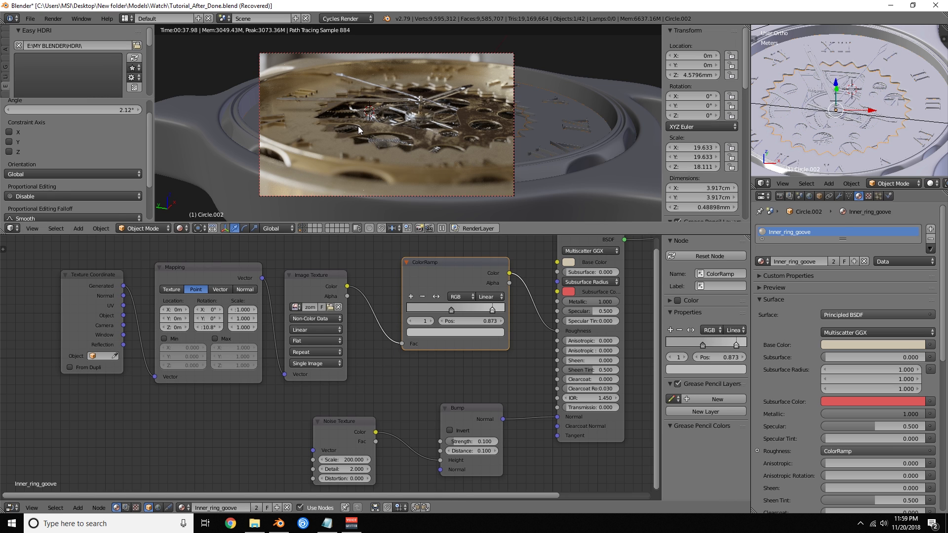
pyautogui.click(493, 310)
pyautogui.click(463, 333)
pyautogui.moveTo(486, 235); pyautogui.dragTo(483, 233)
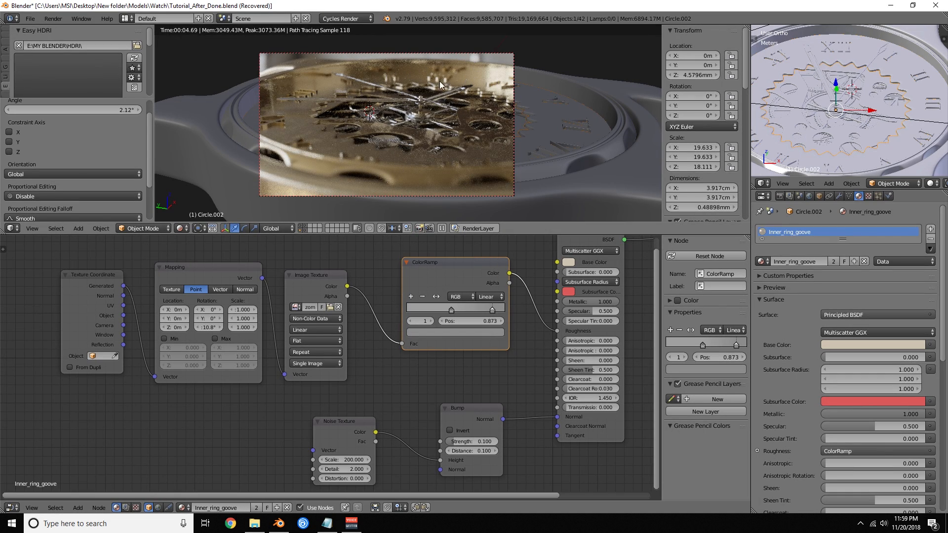
pyautogui.click(494, 332)
pyautogui.moveTo(484, 238)
pyautogui.mouseDown()
pyautogui.moveTo(484, 221)
pyautogui.moveTo(484, 230)
pyautogui.mouseUp()
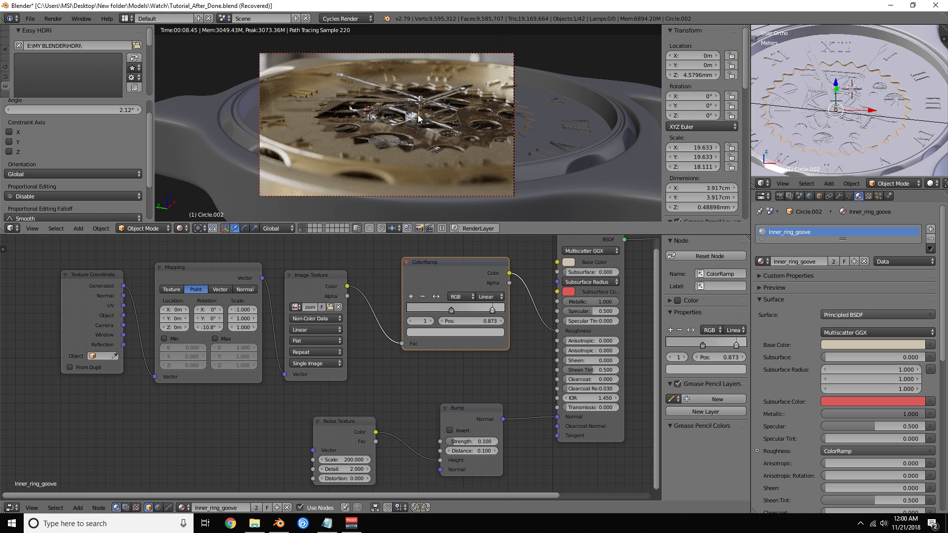
pyautogui.moveTo(150, 164)
pyautogui.mouseDown()
pyautogui.moveTo(151, 195)
pyautogui.moveTo(148, 142)
pyautogui.mouseUp()
pyautogui.moveTo(92, 100); pyautogui.dragTo(91, 168)
pyautogui.scroll(-7, 81, 139)
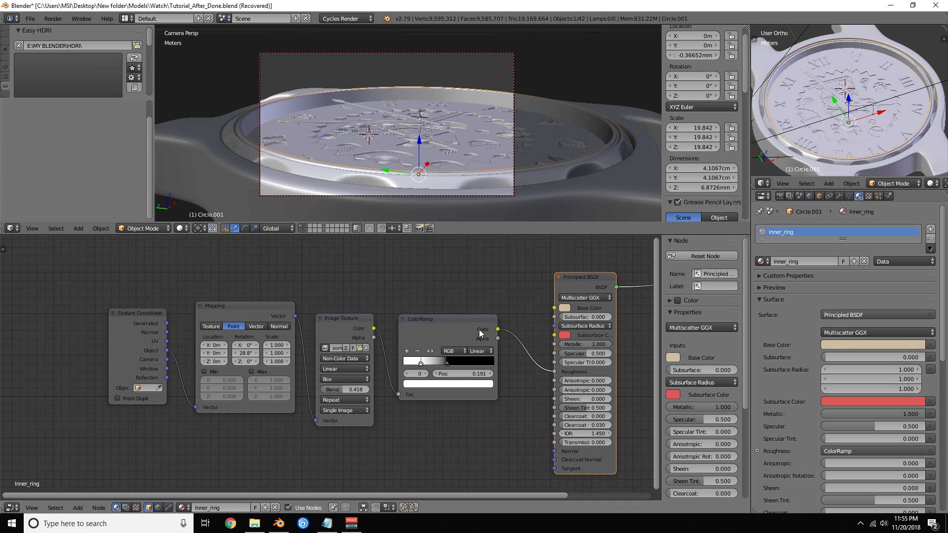
# - Lighten the black stop at 0.482 in the Inner_ring roughness ColorRamp to a dark grey, checking it in the rendered view
pyautogui.moveTo(440, 322)
pyautogui.mouseDown()
pyautogui.moveTo(446, 301)
pyautogui.moveTo(445, 310)
pyautogui.mouseUp()
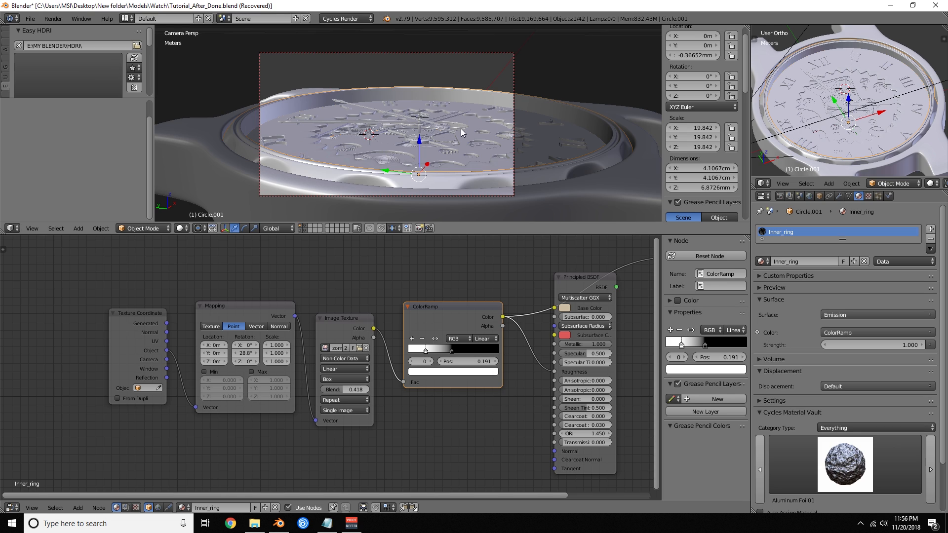
pyautogui.hotkey('shift', 'z')
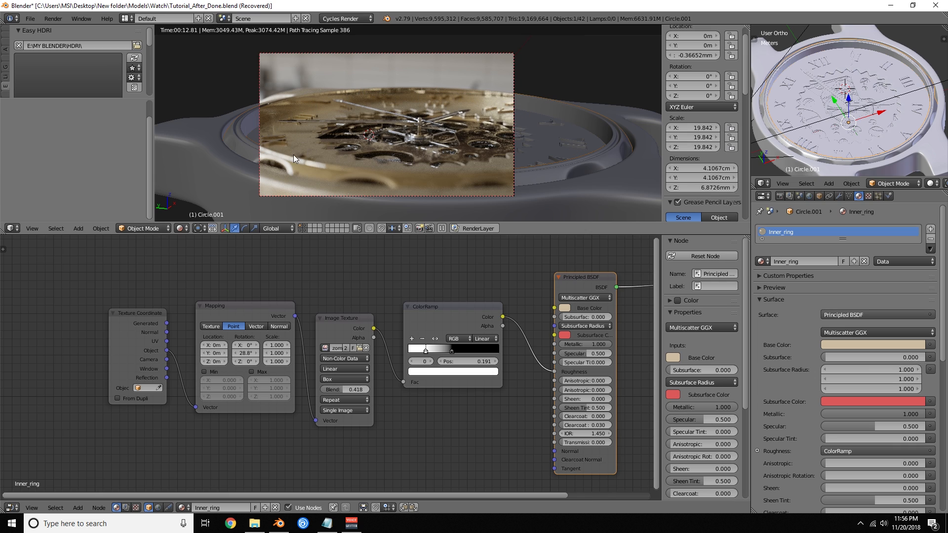
pyautogui.click(467, 352)
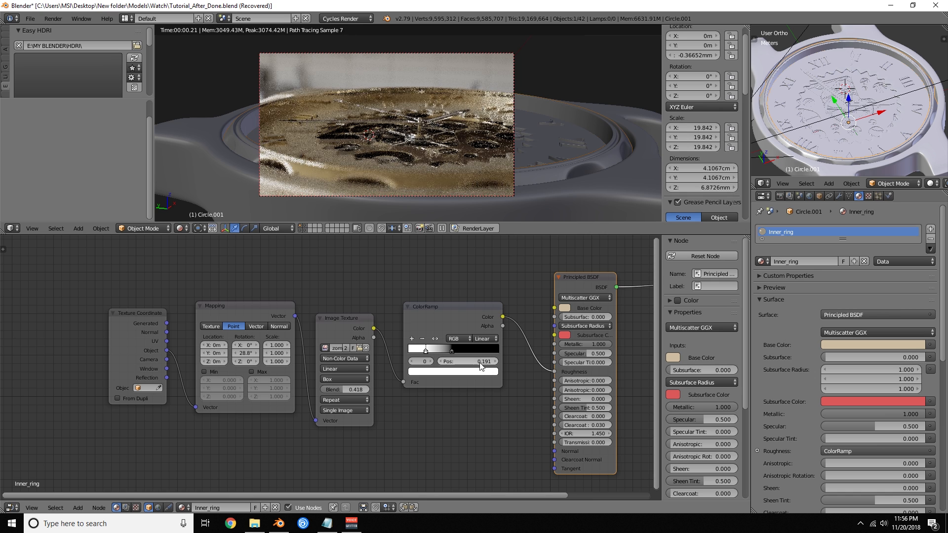
pyautogui.click(476, 372)
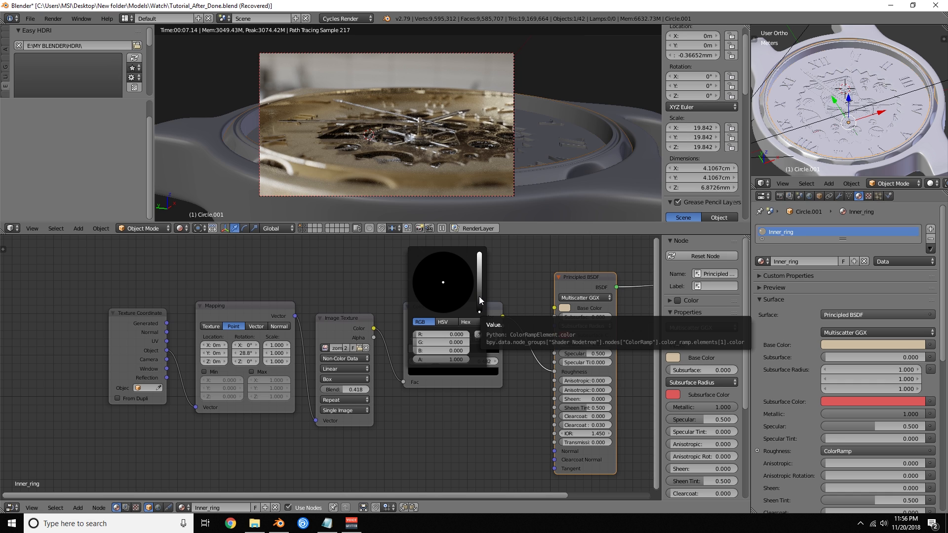
pyautogui.moveTo(479, 296); pyautogui.dragTo(479, 283)
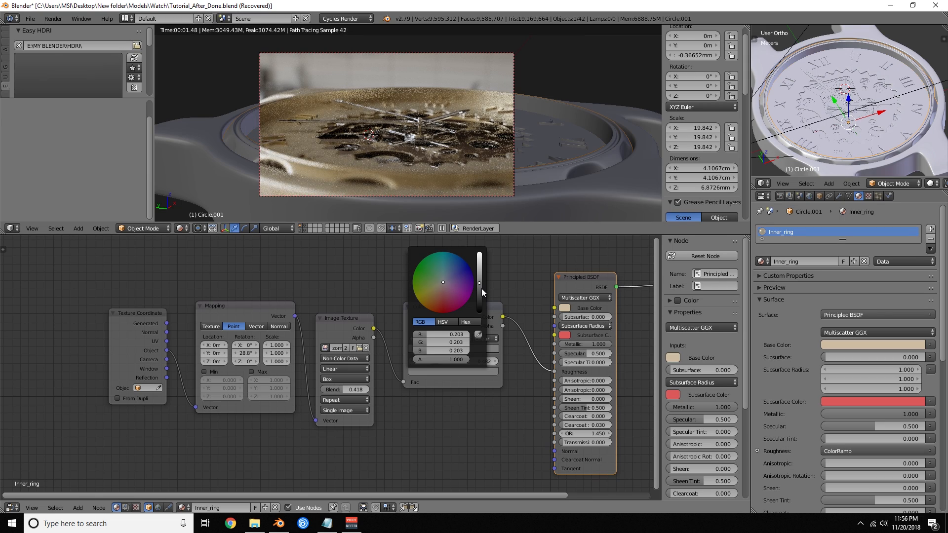
pyautogui.click(482, 288)
pyautogui.click(481, 293)
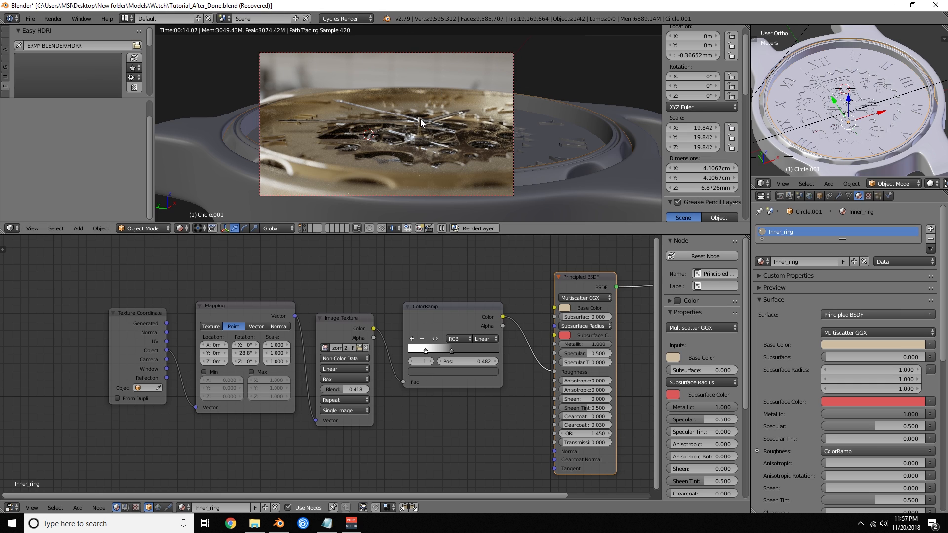
pyautogui.hotkey('shift', 'z')
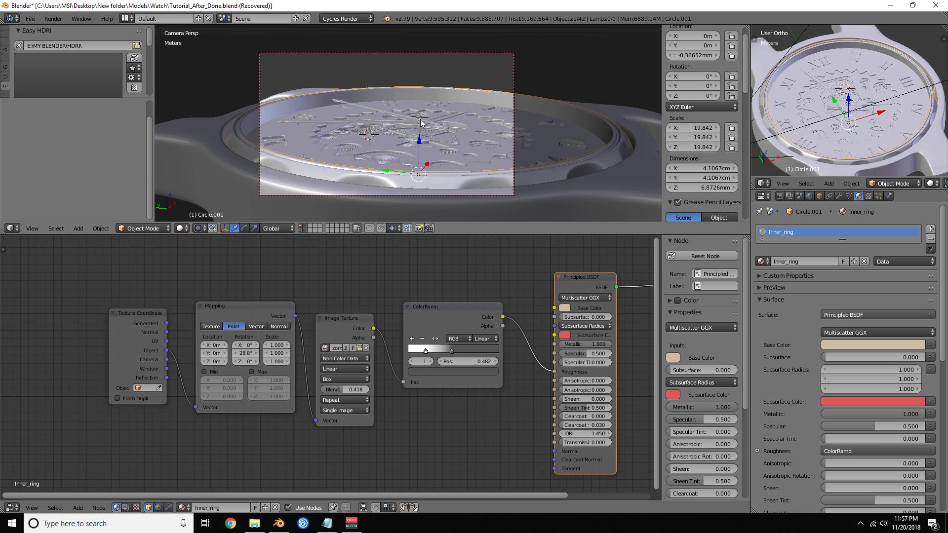
# - Set the camera's rotation to X 74.4°, Y 0° and Z -69.3°, and its Z location to 1.6329 cm
pyautogui.rightClick(446, 54)
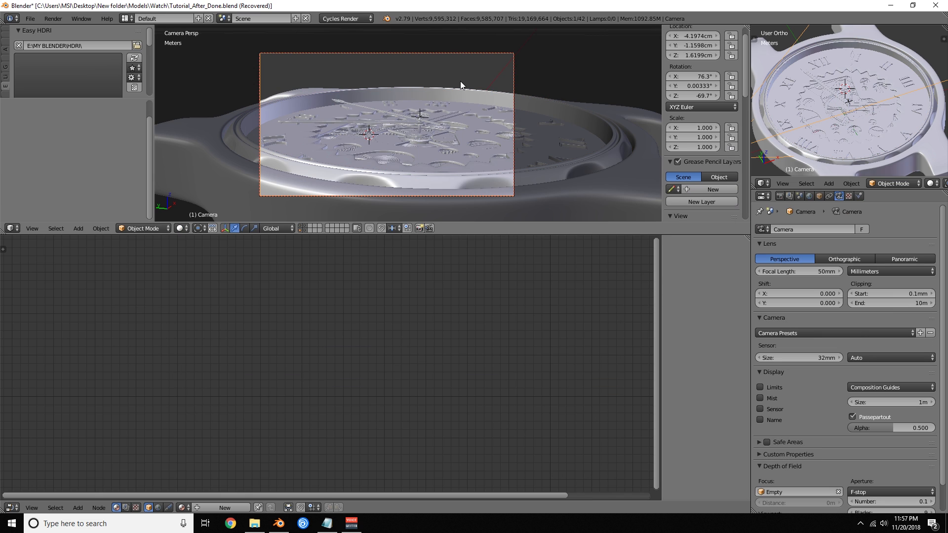
pyautogui.scroll(1, 691, 114)
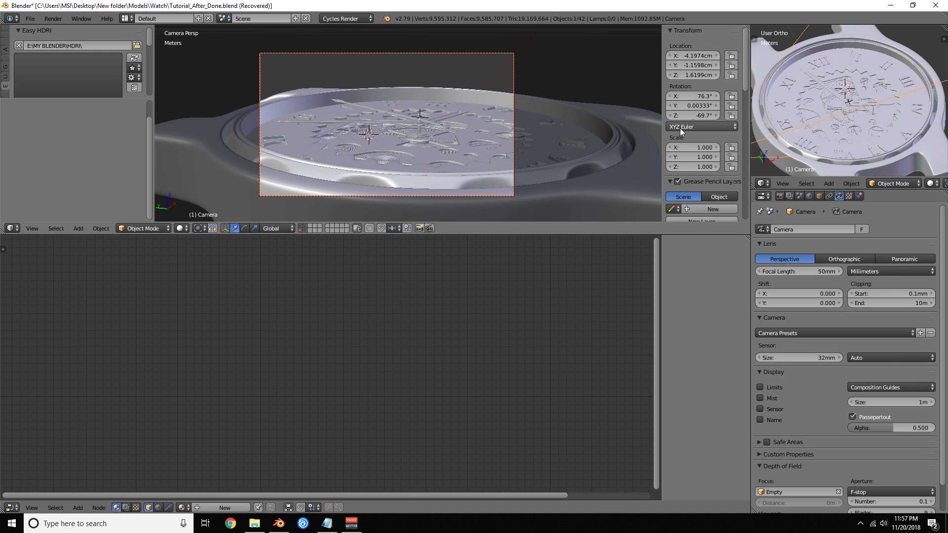
pyautogui.moveTo(696, 116); pyautogui.dragTo(690, 74)
pyautogui.click(693, 105)
pyautogui.write('0')
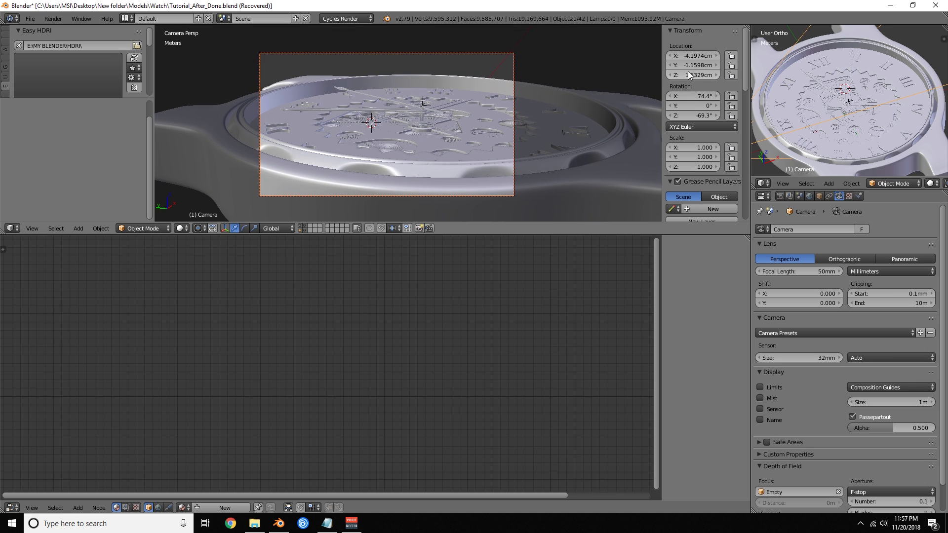
# - Rotate the camera 2.12° in the front view to tilt it further down, and reset its Y rotation to 0°
pyautogui.scroll(-5, 866, 109)
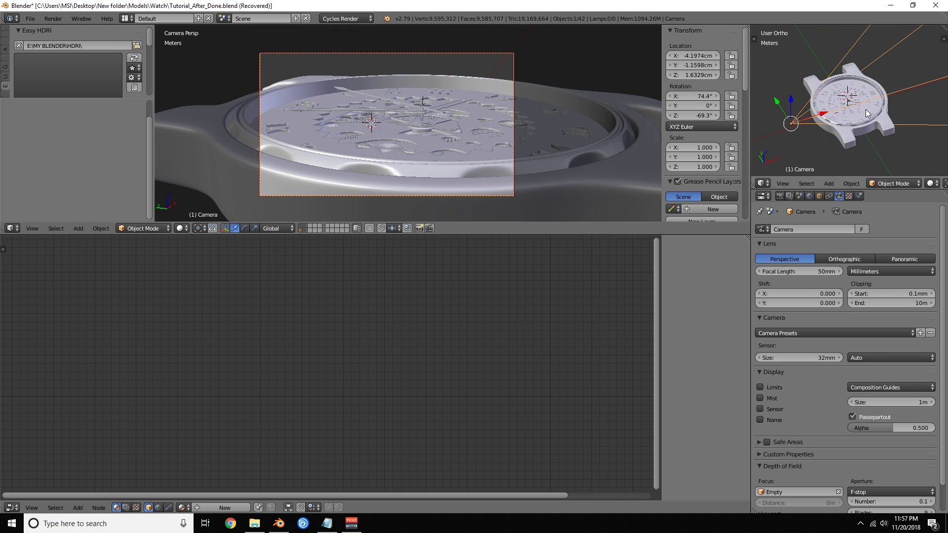
pyautogui.scroll(-3, 867, 109)
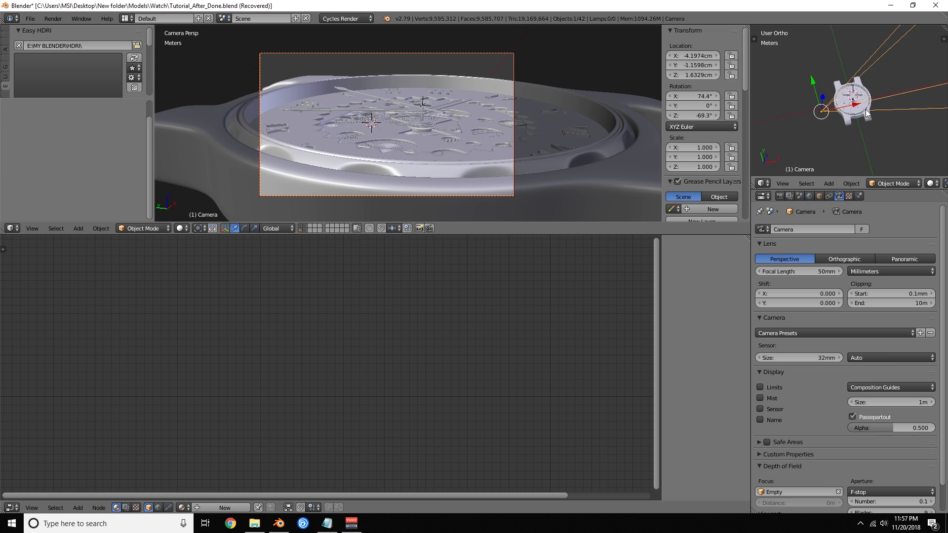
pyautogui.press('KP_7')
pyautogui.press('KP_1')
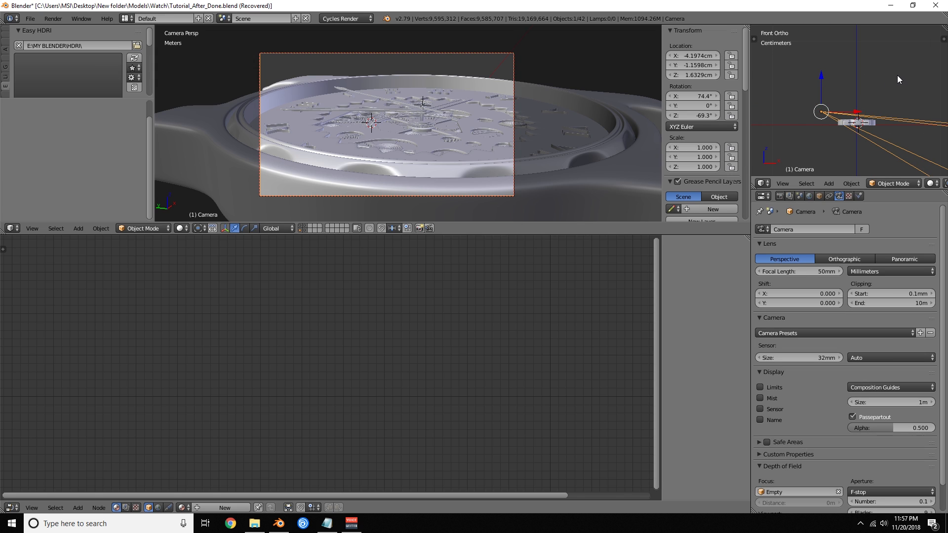
pyautogui.press('r')
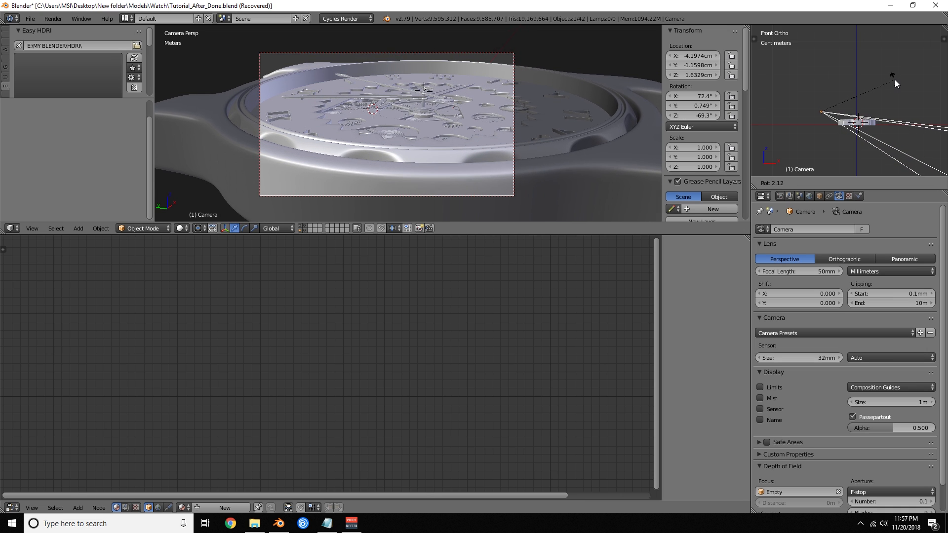
pyautogui.click(895, 79)
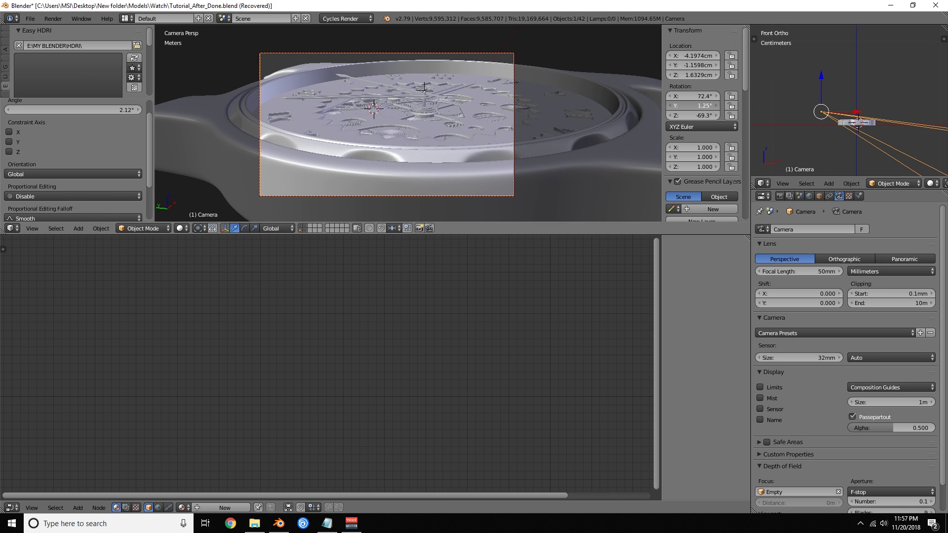
pyautogui.click(698, 106)
pyautogui.write('0.1490210')
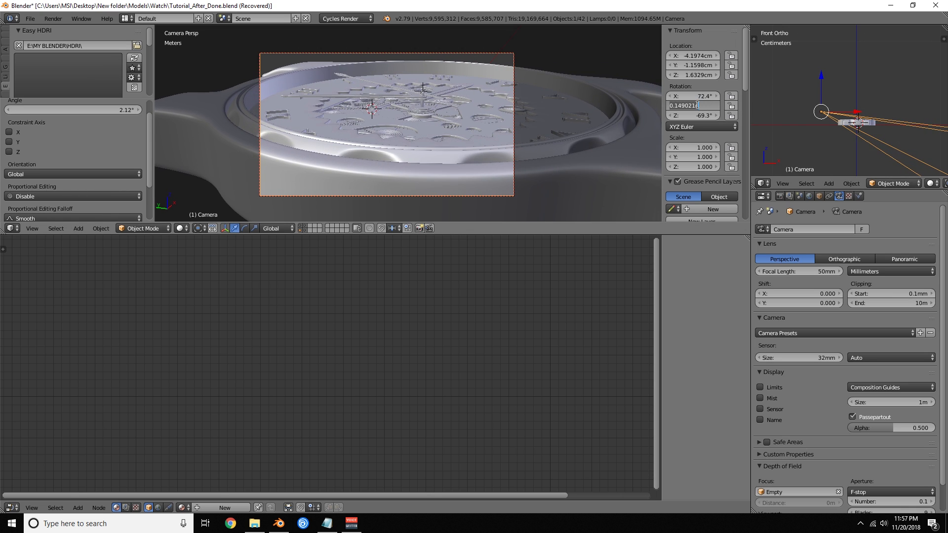
pyautogui.press('Return')
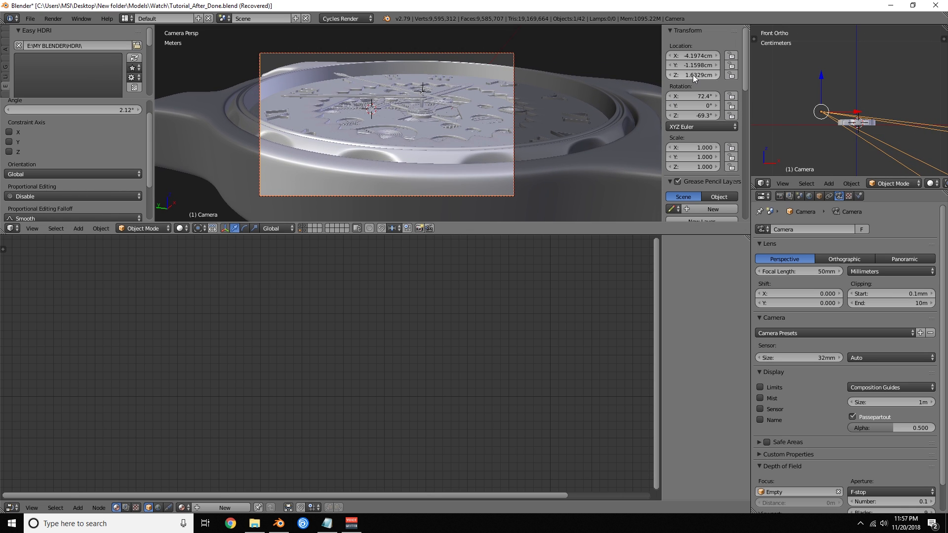
# - Raise the camera's Z location to 1.8229 cm and set its rotation to X 70.2° and Z -69.4°
pyautogui.moveTo(687, 119); pyautogui.dragTo(683, 119)
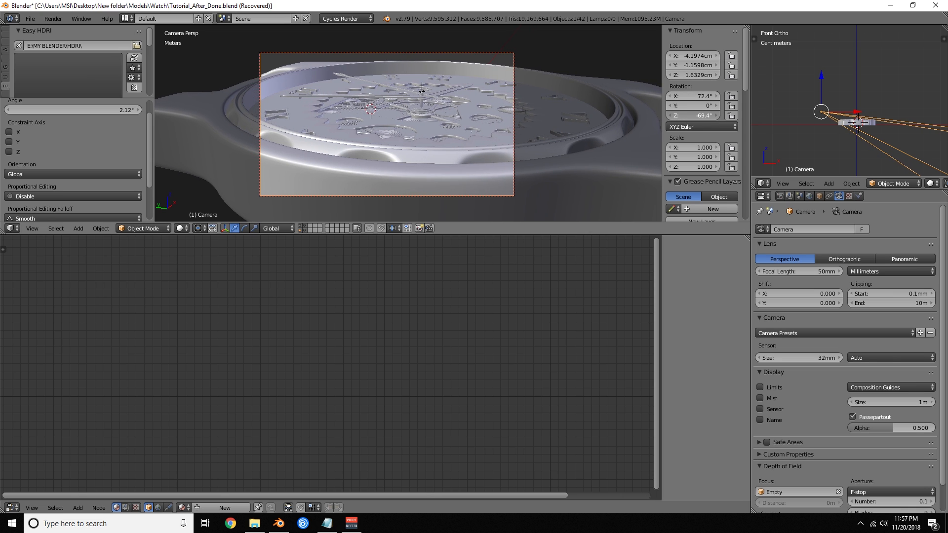
pyautogui.moveTo(691, 75); pyautogui.dragTo(677, 96)
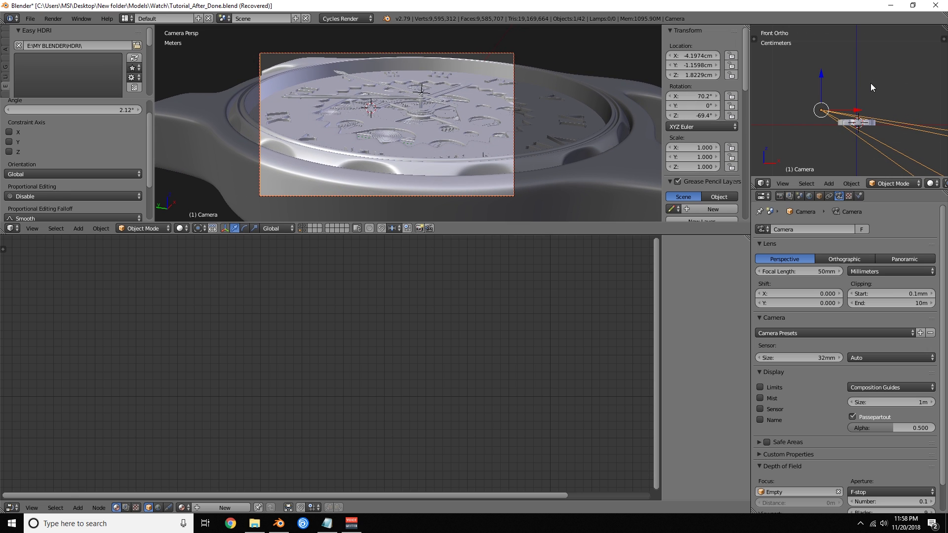
pyautogui.press('r')
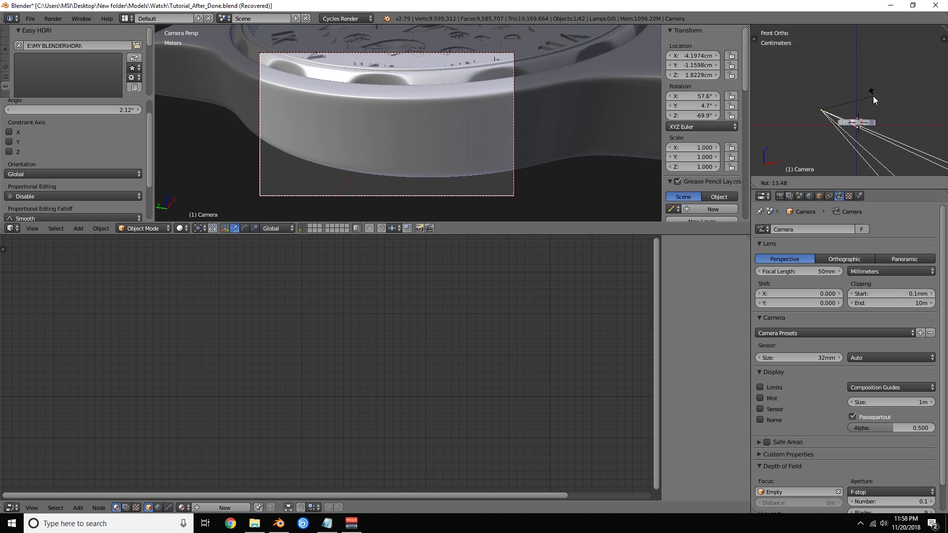
pyautogui.rightClick(859, 97)
pyautogui.moveTo(680, 106); pyautogui.dragTo(699, 96)
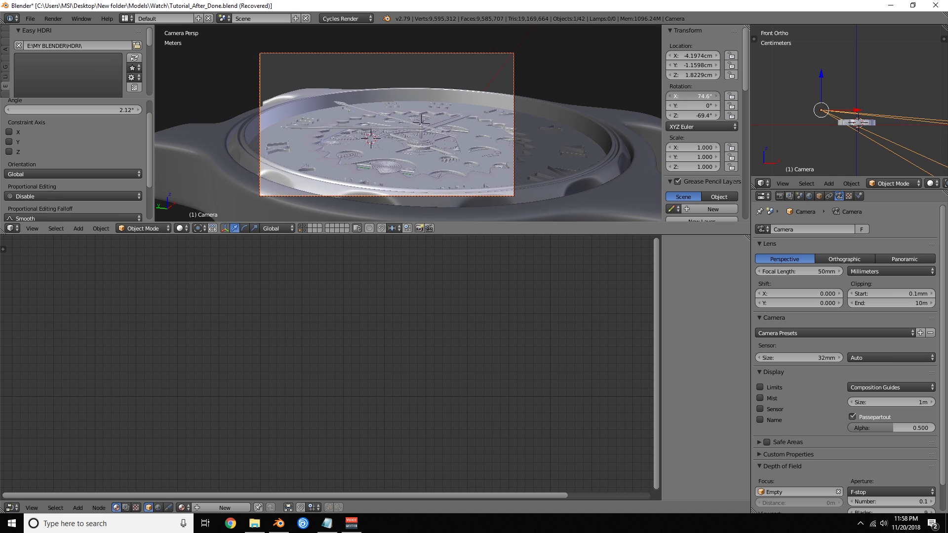
pyautogui.rightClick(700, 96)
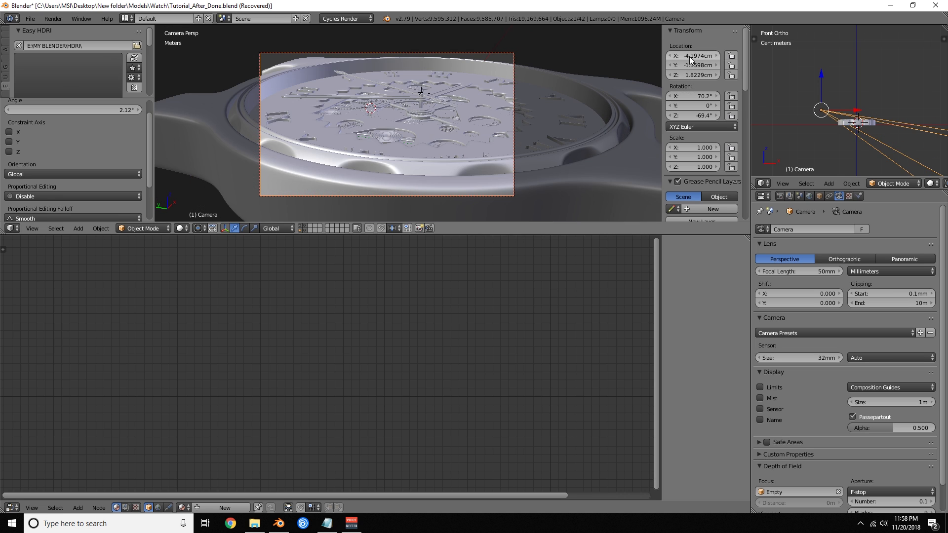
# - Set the camera's X location to -4.0644 cm and Z rotation to -69°, and check the framing in the rendered view
pyautogui.moveTo(692, 55); pyautogui.dragTo(696, 56)
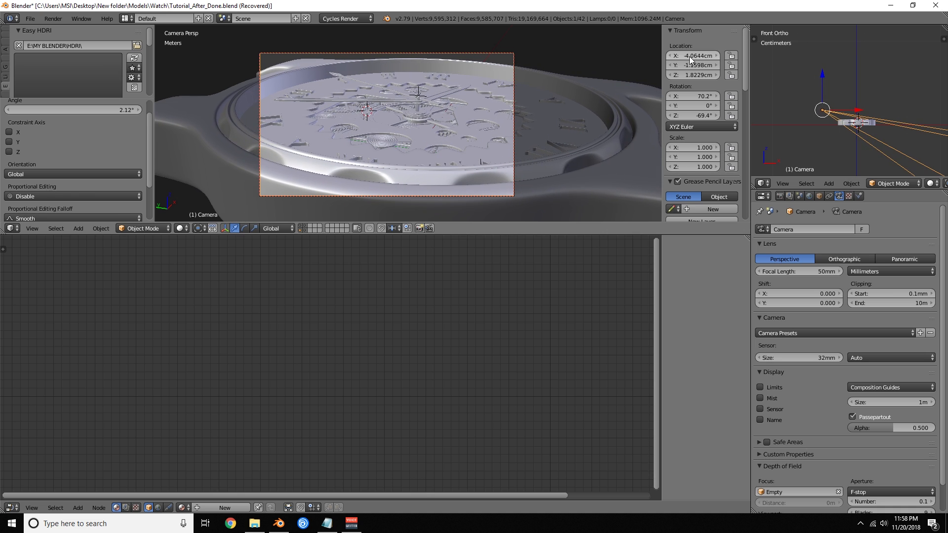
pyautogui.moveTo(693, 118); pyautogui.dragTo(699, 118)
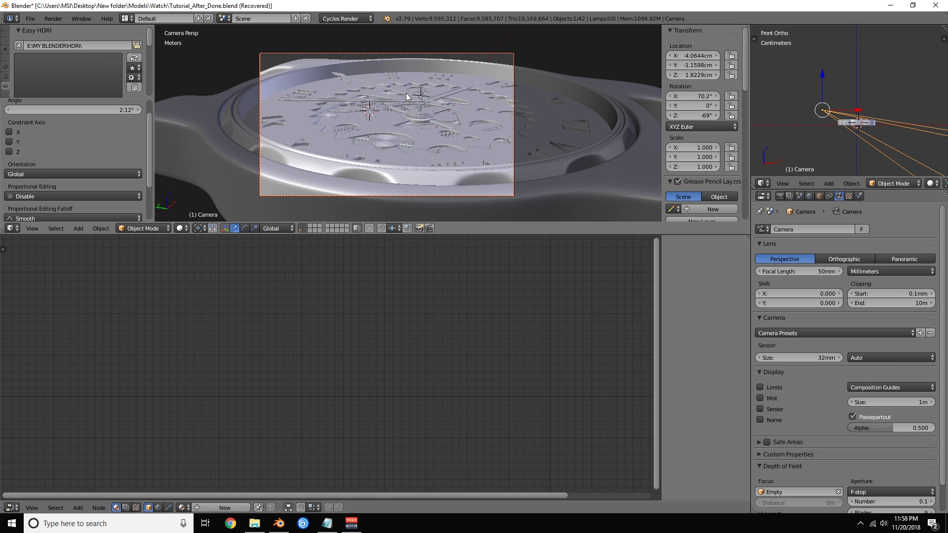
pyautogui.hotkey('shift', 'z')
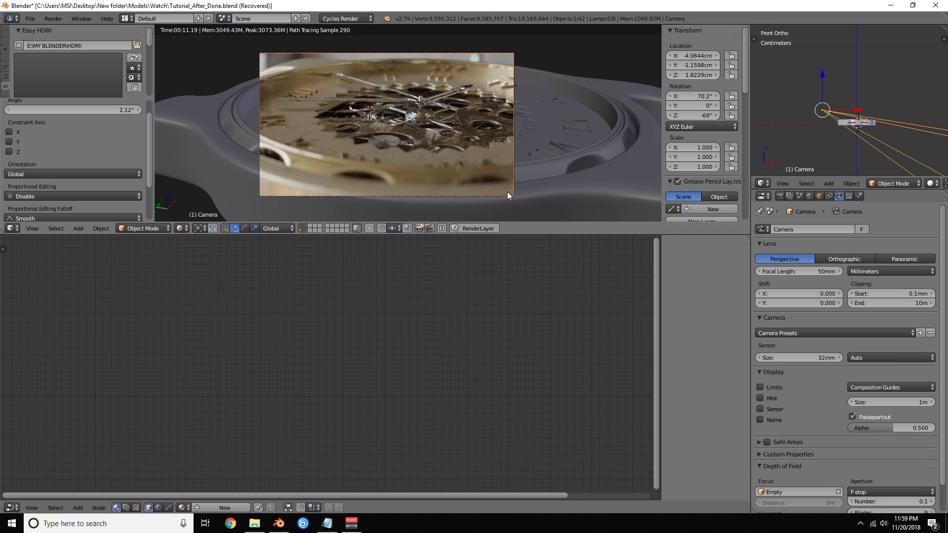
# - Examine the roughness node setups of the grooved inner ring and the inner cut plate
pyautogui.rightClick(305, 126)
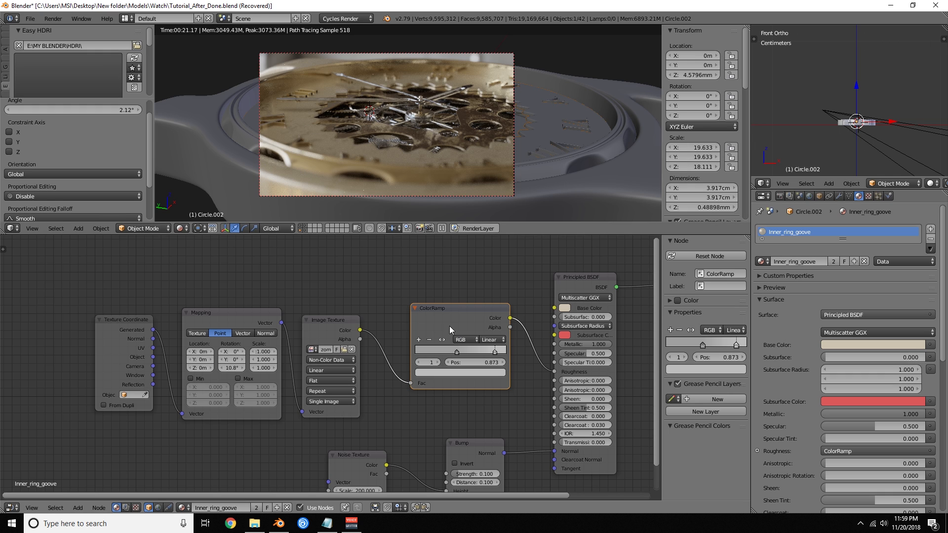
pyautogui.scroll(-2, 468, 362)
pyautogui.moveTo(461, 389); pyautogui.dragTo(453, 363, button='middle')
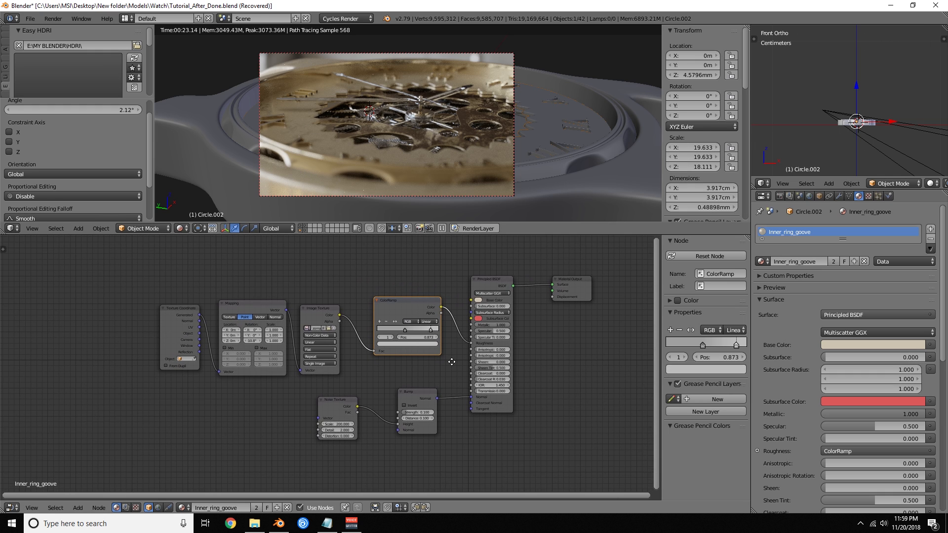
pyautogui.scroll(2, 453, 363)
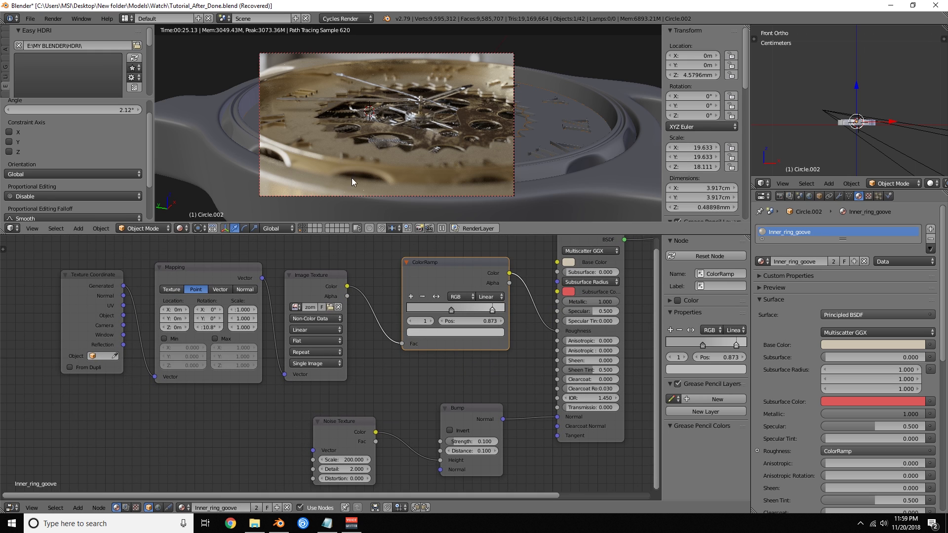
pyautogui.rightClick(305, 126)
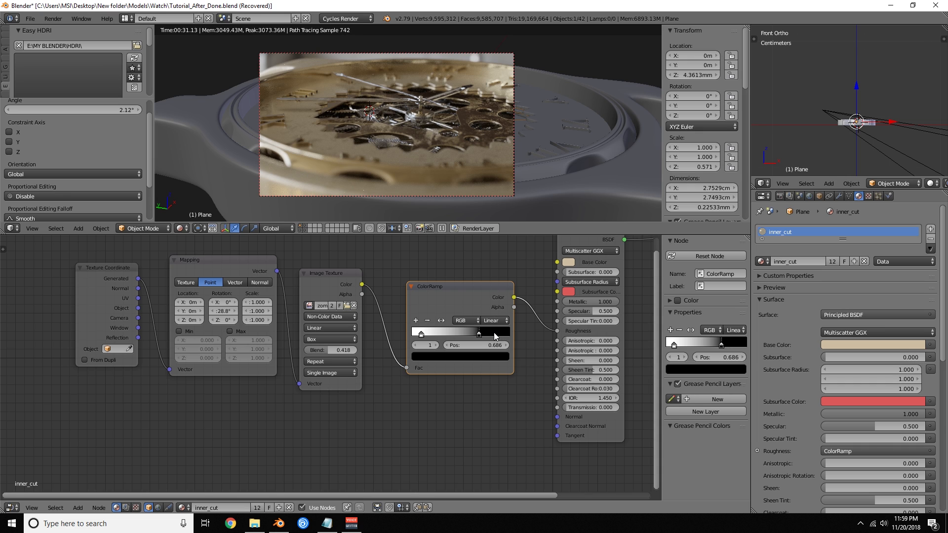
# - Select the grooved inner ring and fine-tune the gray brightness of its roughness ColorRamp stop at position 0.873, checking the rendered view
pyautogui.moveTo(836, 119); pyautogui.dragTo(841, 163, button='middle')
pyautogui.scroll(5, 875, 114)
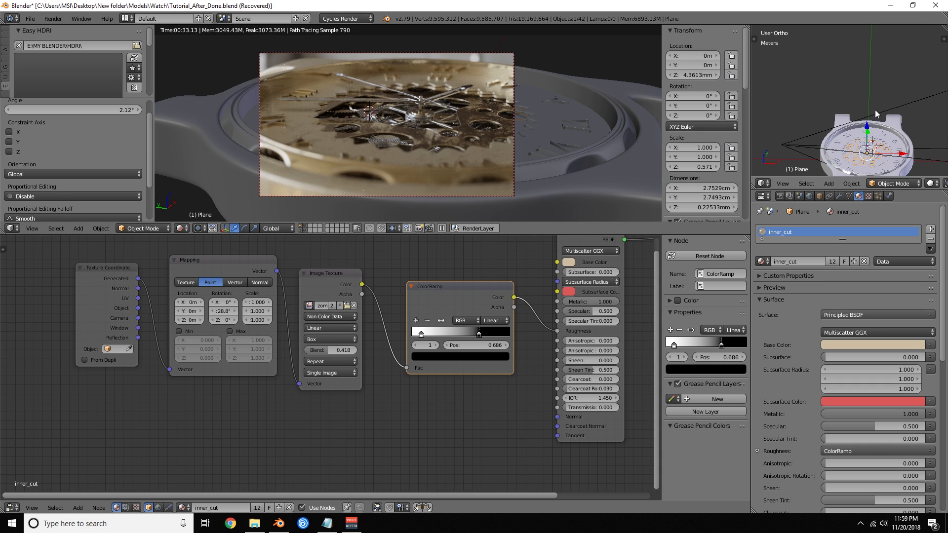
pyautogui.scroll(6, 876, 114)
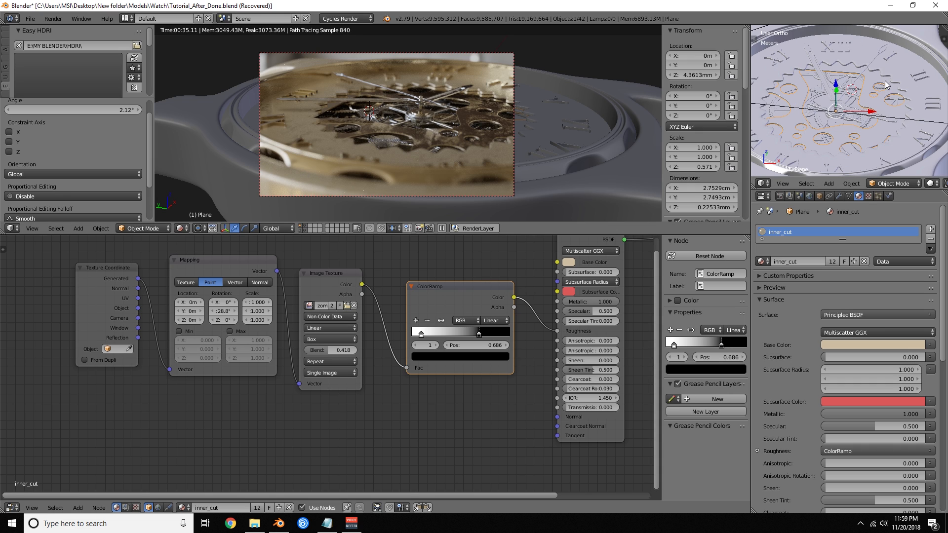
pyautogui.rightClick(902, 66)
pyautogui.click(493, 311)
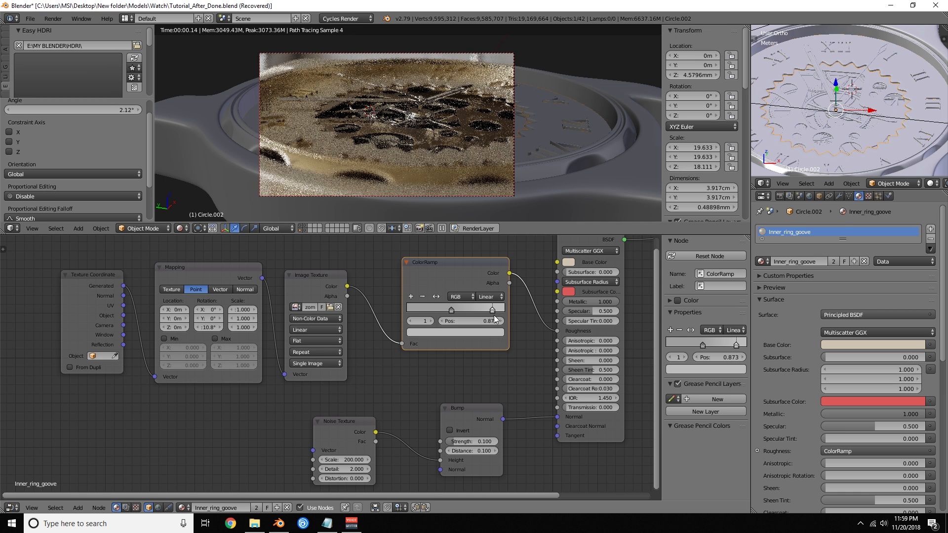
pyautogui.click(464, 333)
pyautogui.moveTo(484, 237); pyautogui.dragTo(484, 232)
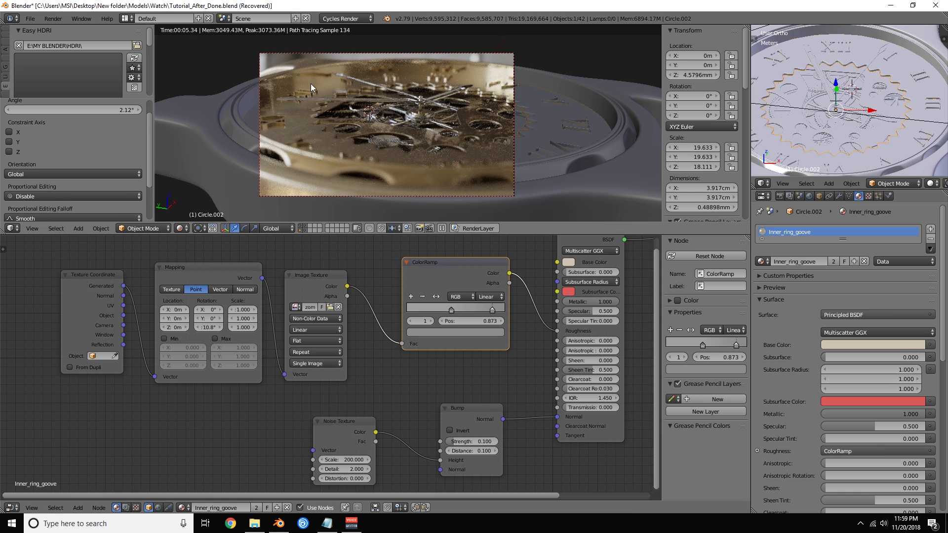
pyautogui.click(487, 331)
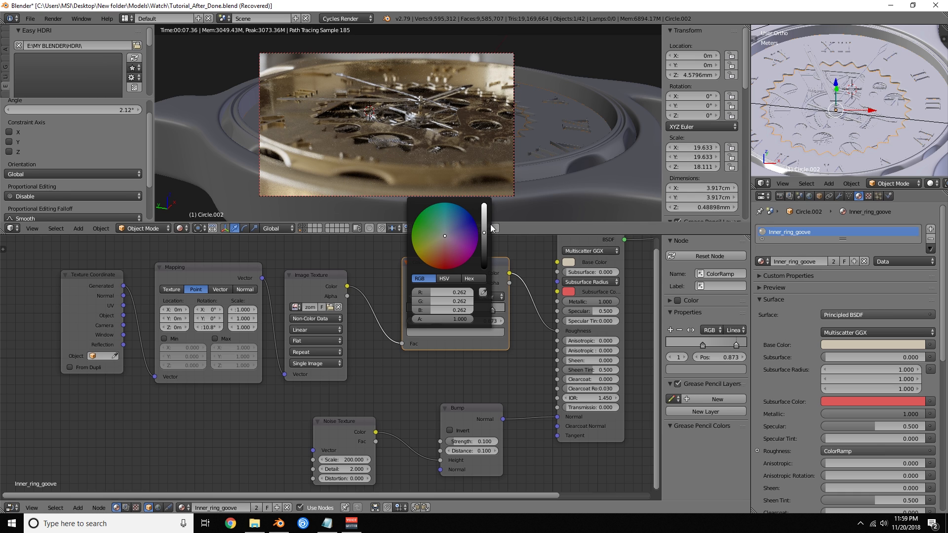
pyautogui.moveTo(484, 238)
pyautogui.mouseDown()
pyautogui.moveTo(484, 218)
pyautogui.moveTo(483, 226)
pyautogui.mouseUp()
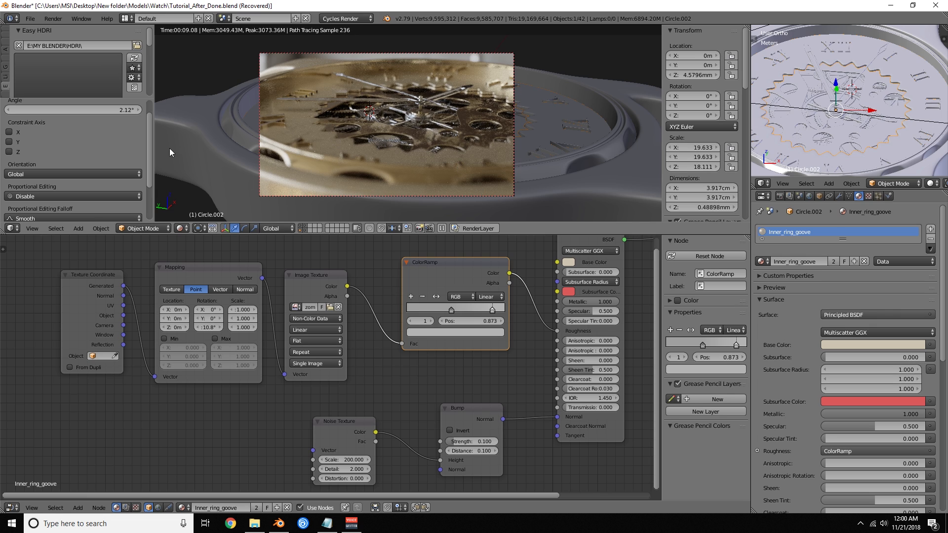
# - Bring the environment's HDRI sky strength and rotation settings into view, and switch the camera view back to solid shading
pyautogui.moveTo(149, 159)
pyautogui.mouseDown()
pyautogui.moveTo(151, 195)
pyautogui.moveTo(150, 152)
pyautogui.mouseUp()
pyautogui.moveTo(91, 98); pyautogui.dragTo(90, 165)
pyautogui.scroll(-5, 79, 118)
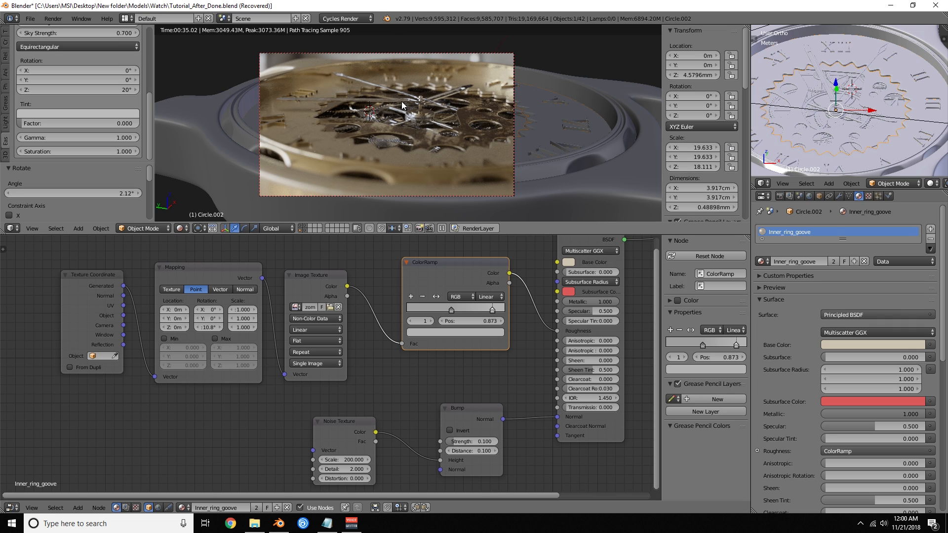
pyautogui.hotkey('shift', 'z')
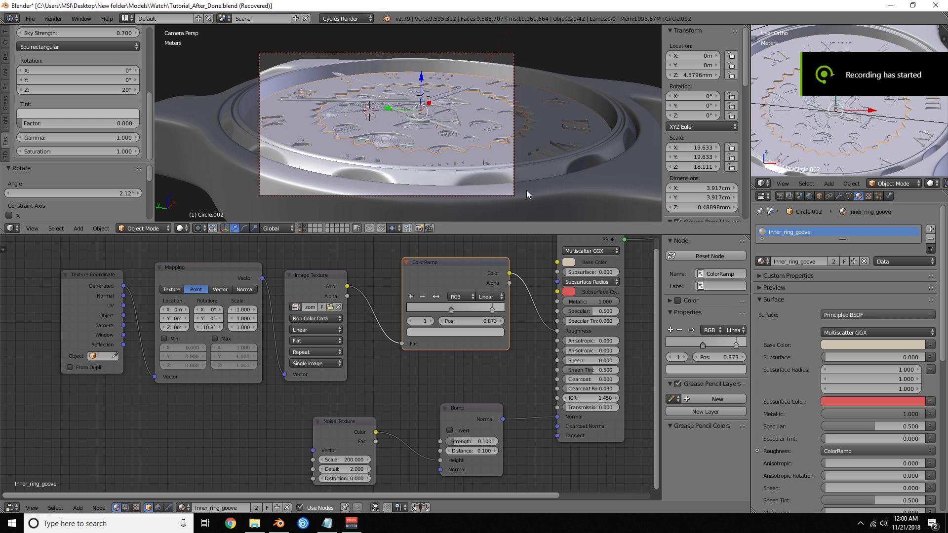
# - Try a render resolution scale of 50%, and set it back to 100%
pyautogui.click(780, 196)
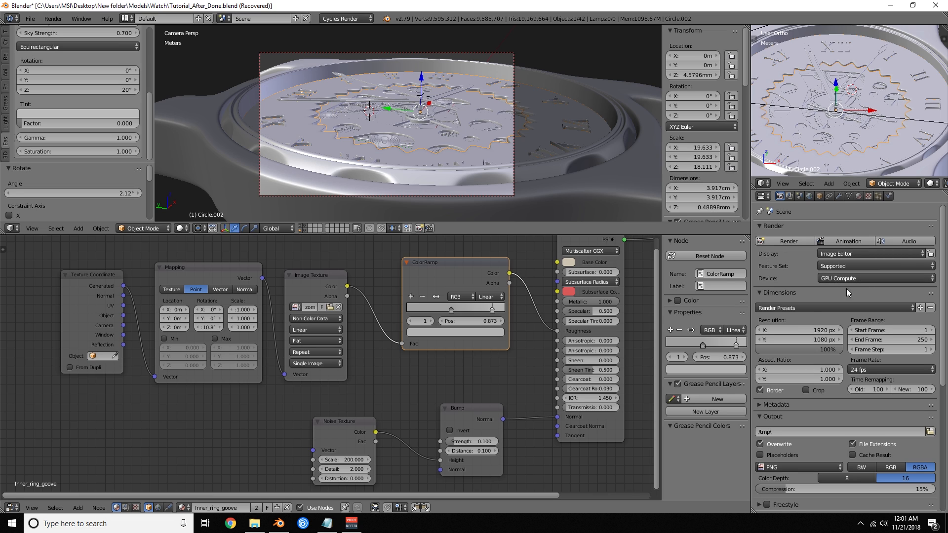
pyautogui.scroll(-1, 804, 292)
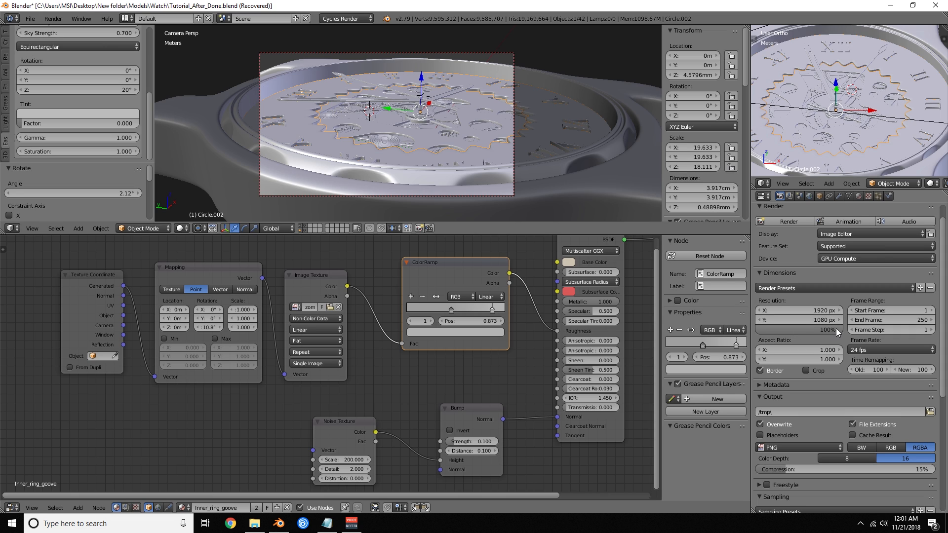
pyautogui.scroll(-4, 837, 328)
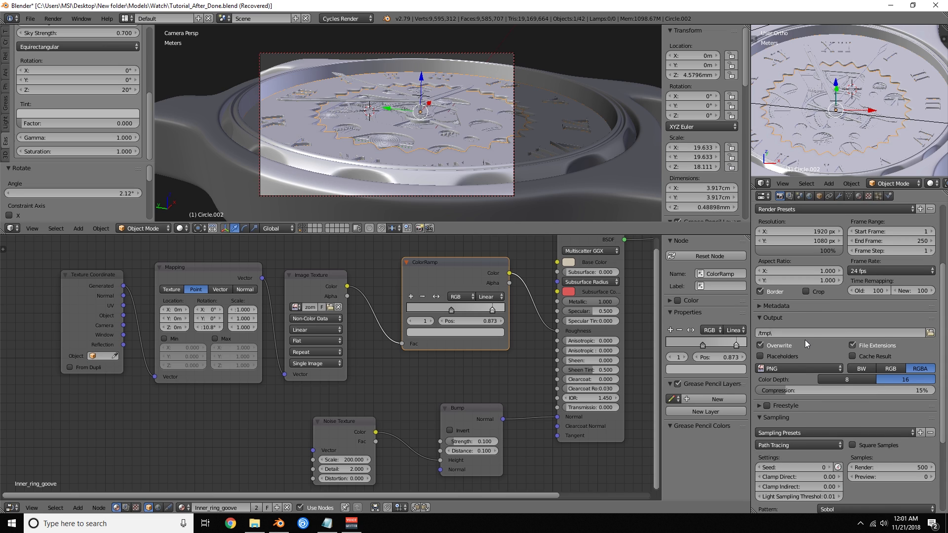
pyautogui.click(825, 250)
pyautogui.write('50')
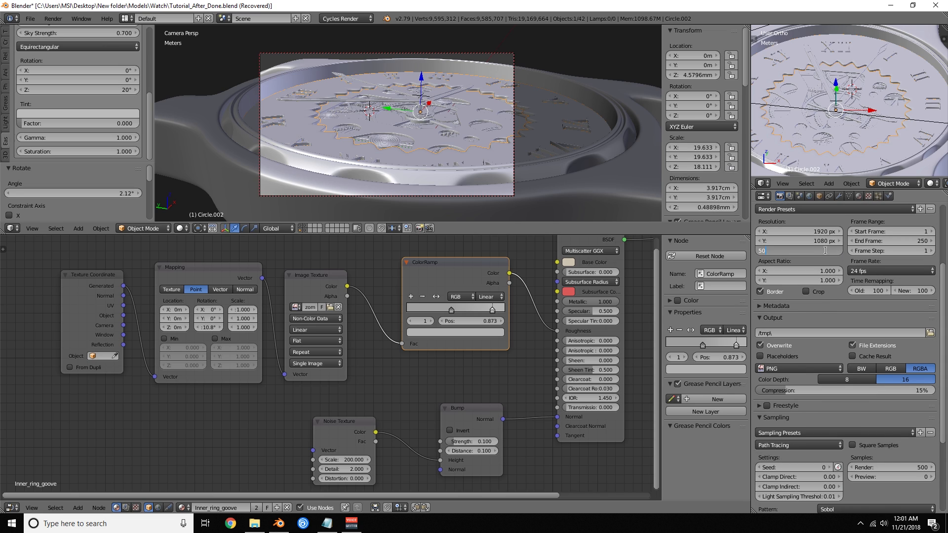
pyautogui.press('Return')
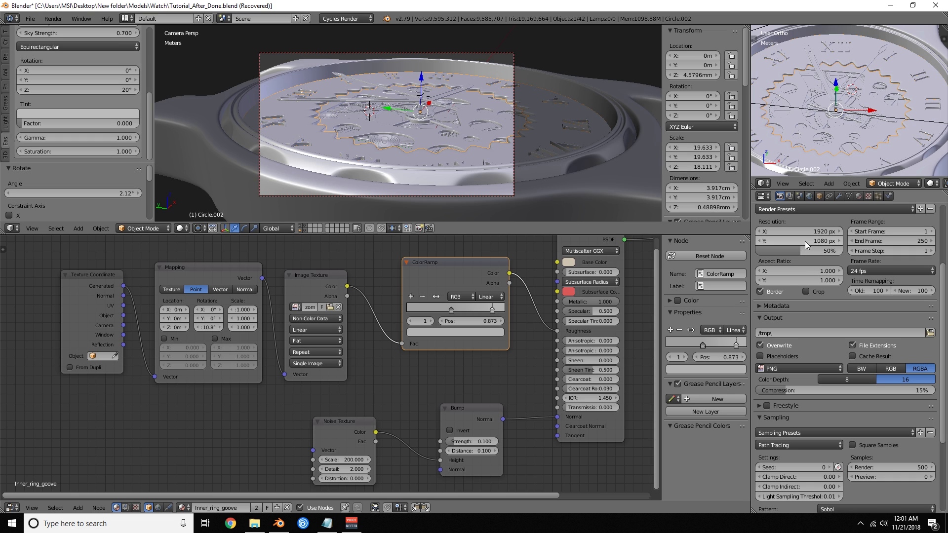
pyautogui.moveTo(800, 251); pyautogui.dragTo(843, 253)
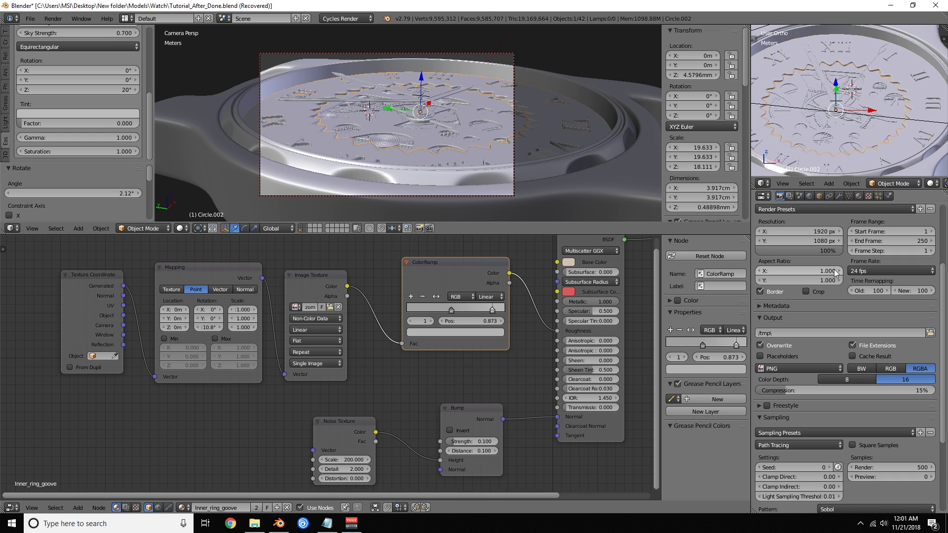
# - Set the render samples to 1500 in the sampling settings
pyautogui.scroll(-2, 851, 275)
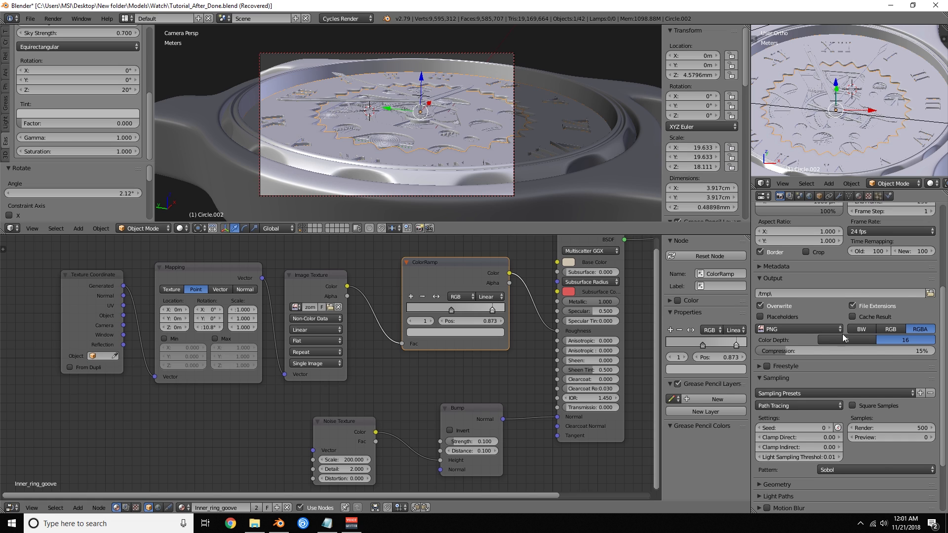
pyautogui.scroll(-2, 828, 343)
pyautogui.scroll(-2, 829, 344)
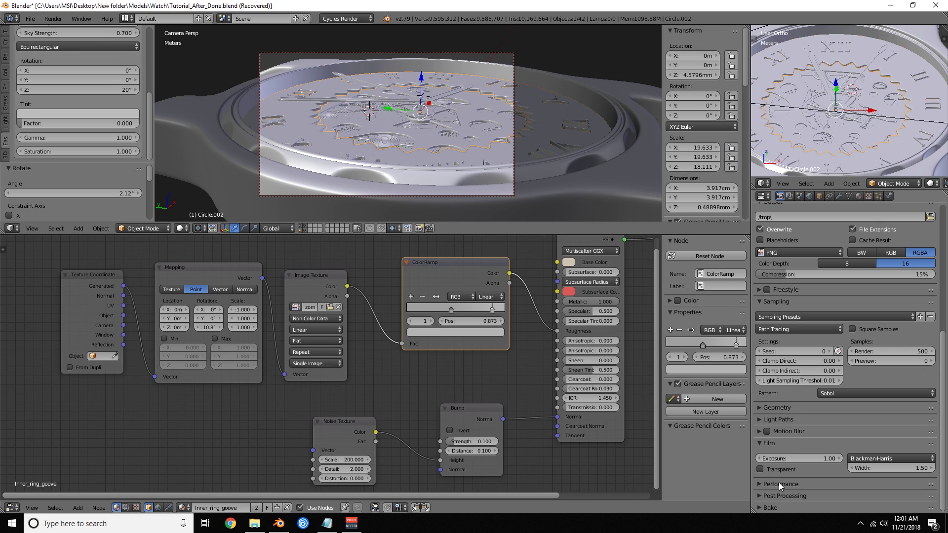
pyautogui.click(893, 351)
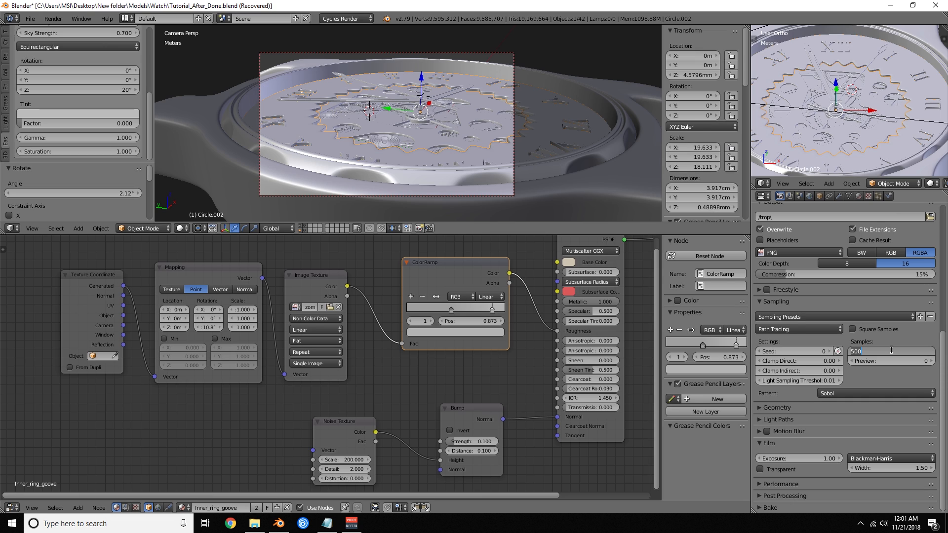
pyautogui.write('1500')
pyautogui.press('Return')
# - Check the render layer's denoising settings, and start the final render of the camera view
pyautogui.click(790, 197)
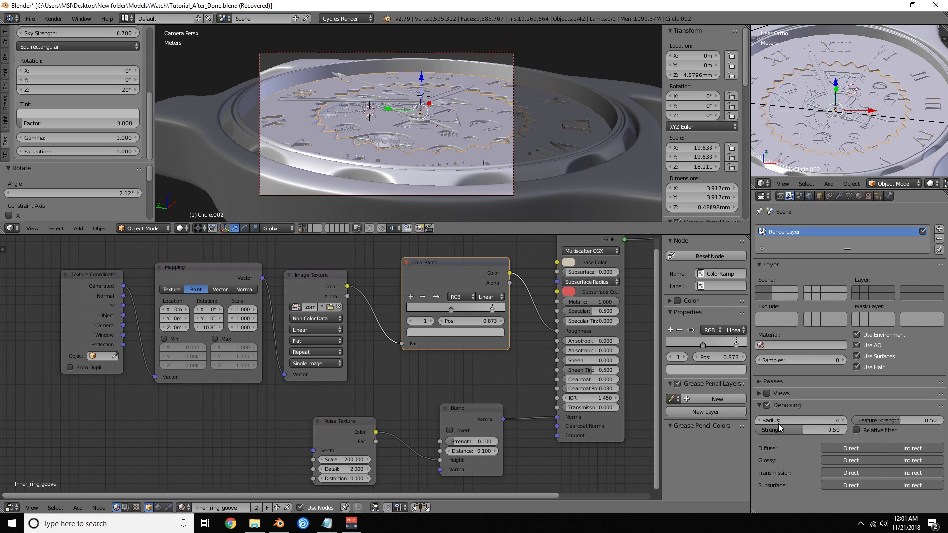
pyautogui.click(813, 418)
pyautogui.click(832, 406)
pyautogui.click(780, 196)
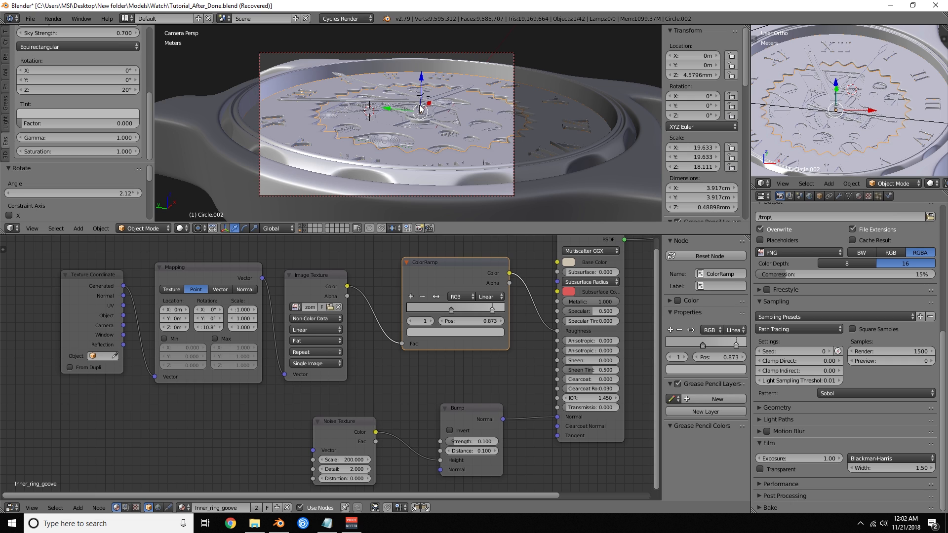
pyautogui.press('F12')
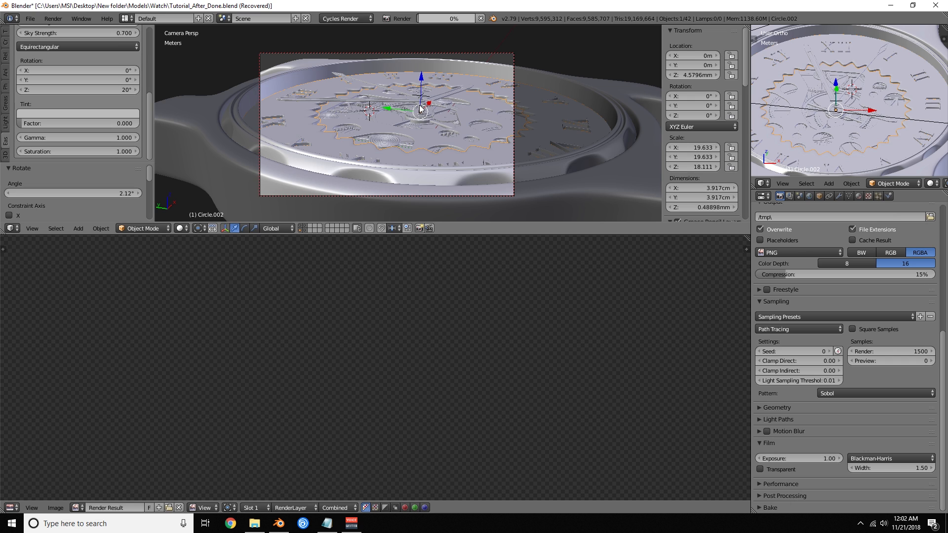